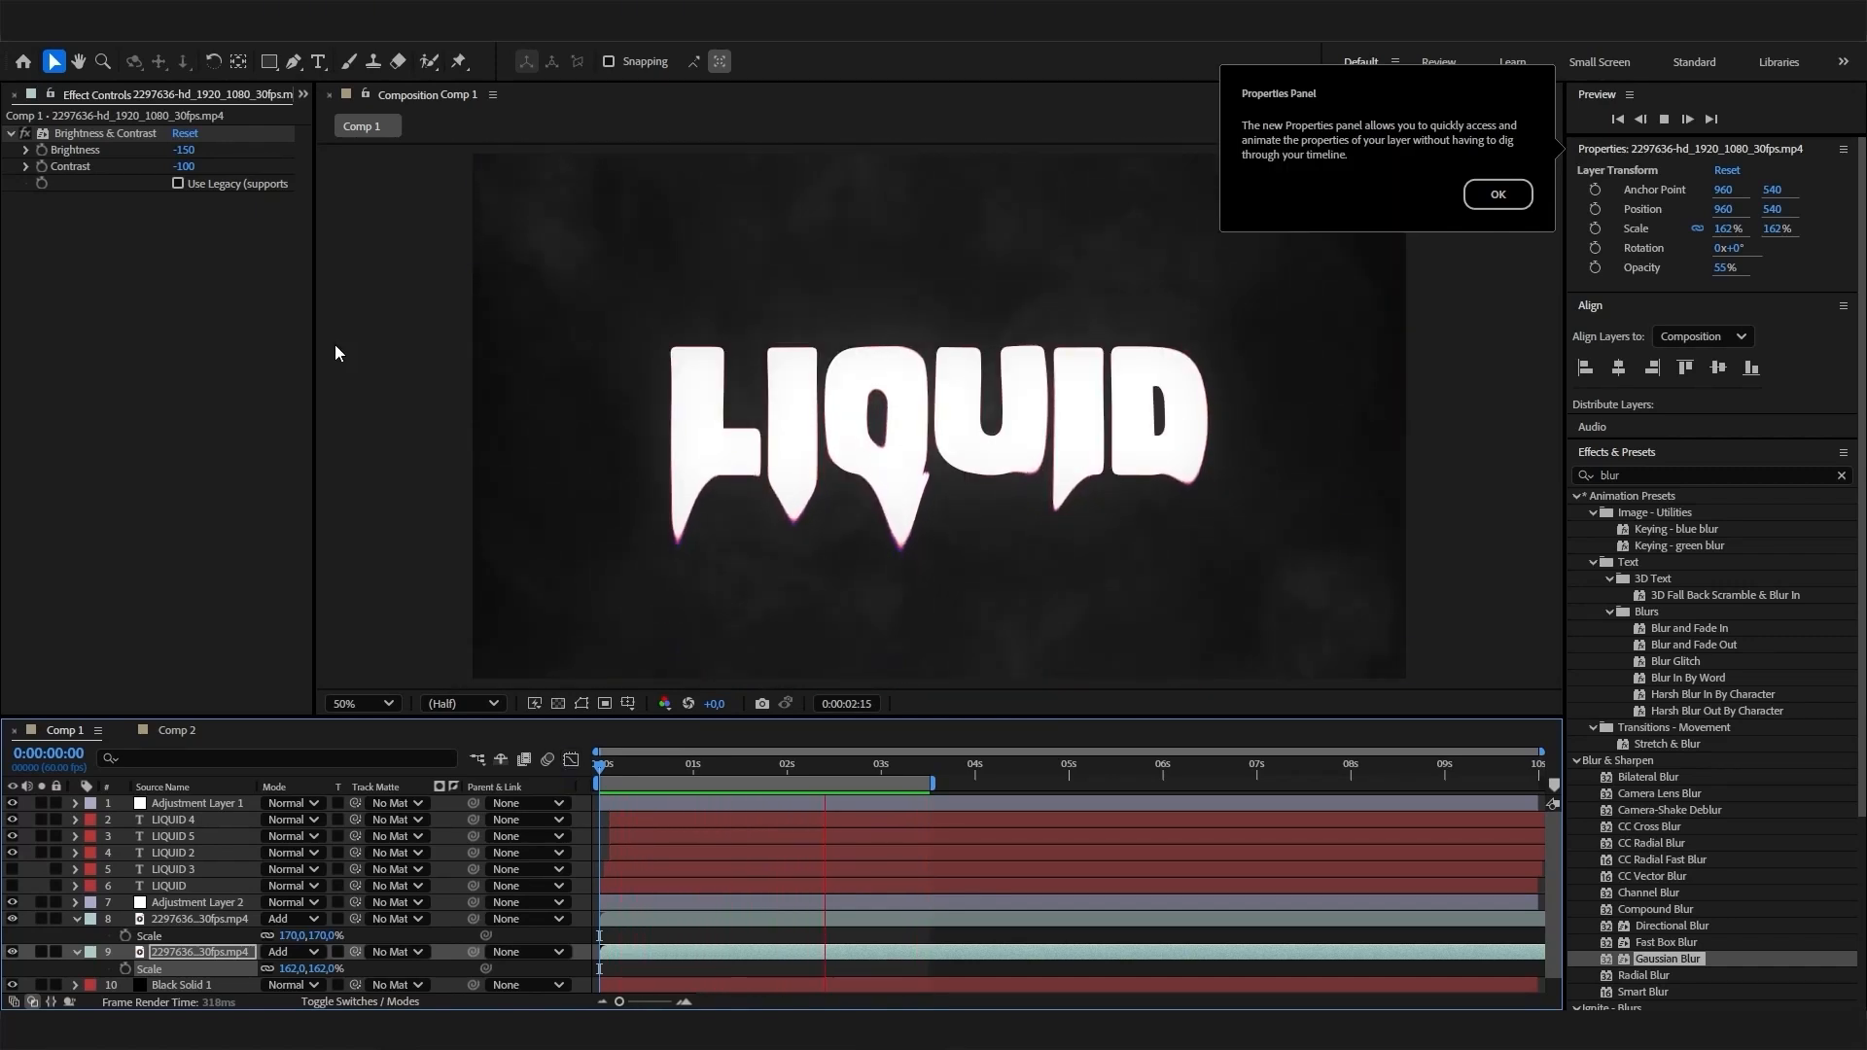
# - Create a new 1920 x 1080 px composition at 60 fps with a 10-second duration
pyautogui.scroll(1, 24, 104)
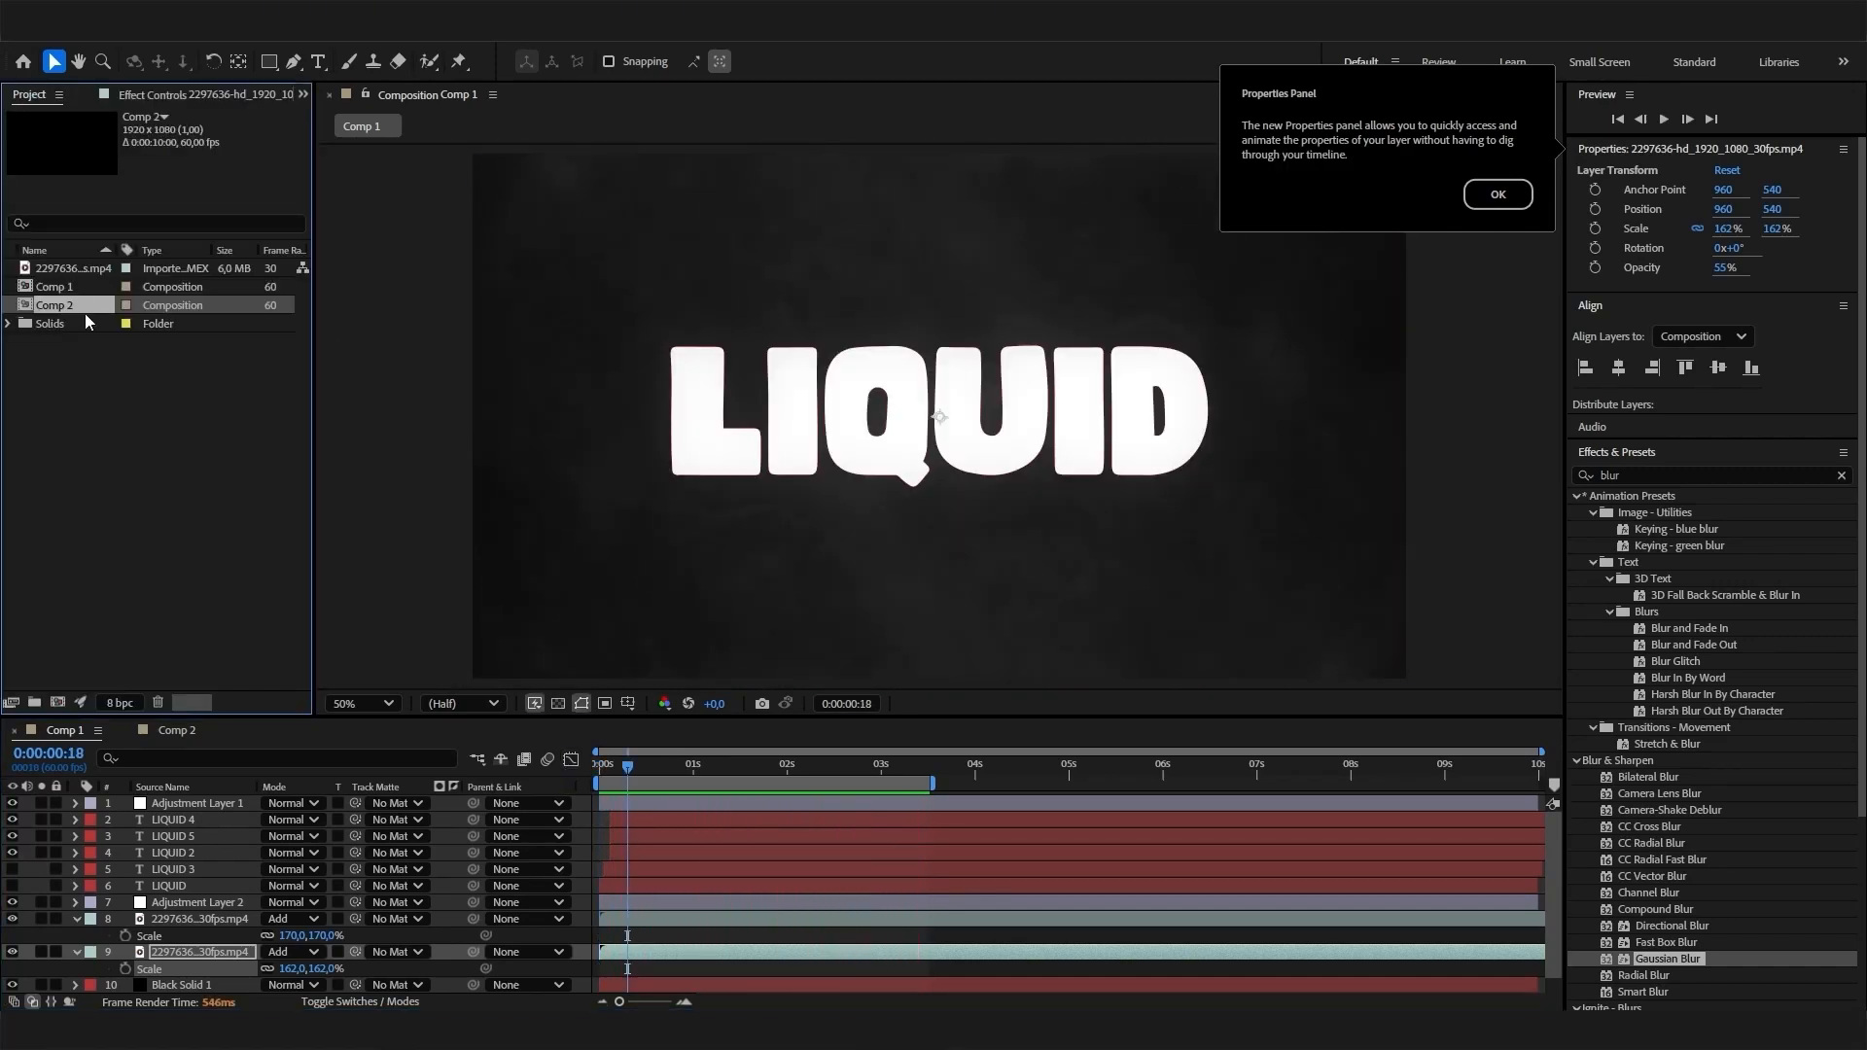
pyautogui.rightClick(87, 322)
pyautogui.rightClick(59, 381)
pyautogui.click(88, 393)
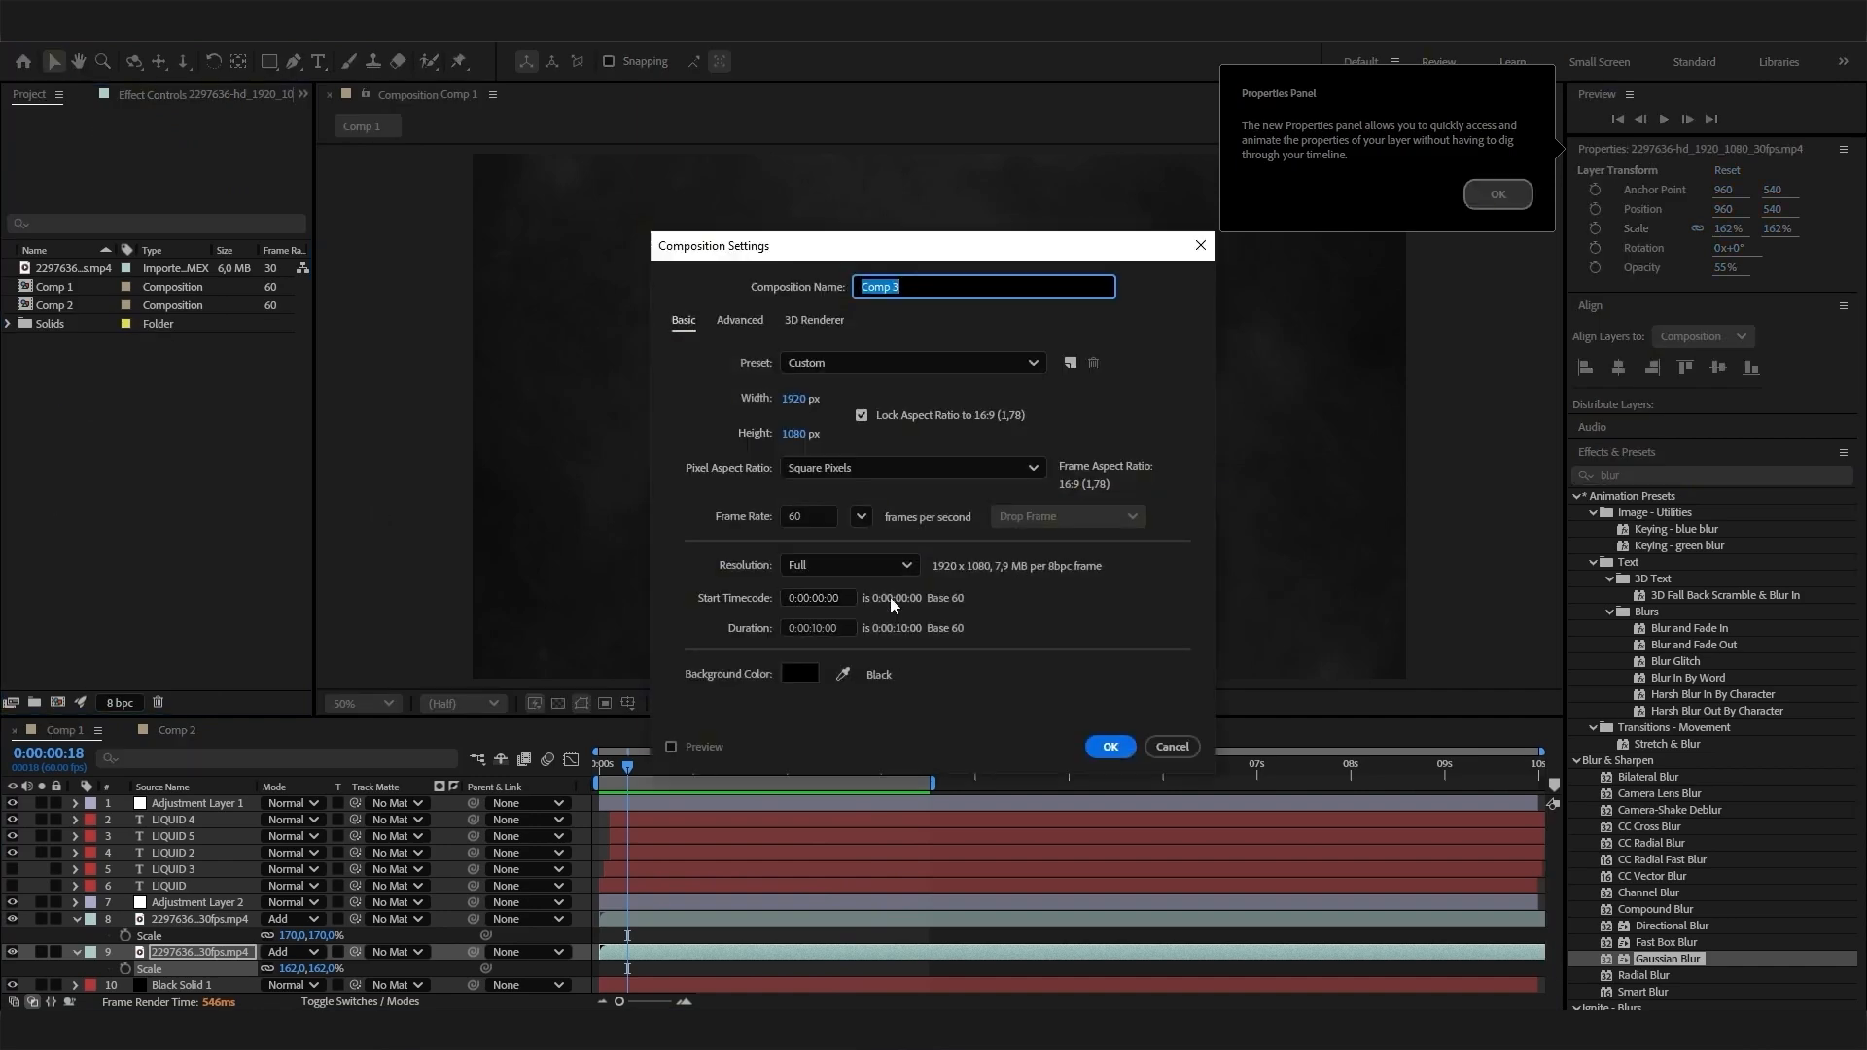
pyautogui.click(1109, 746)
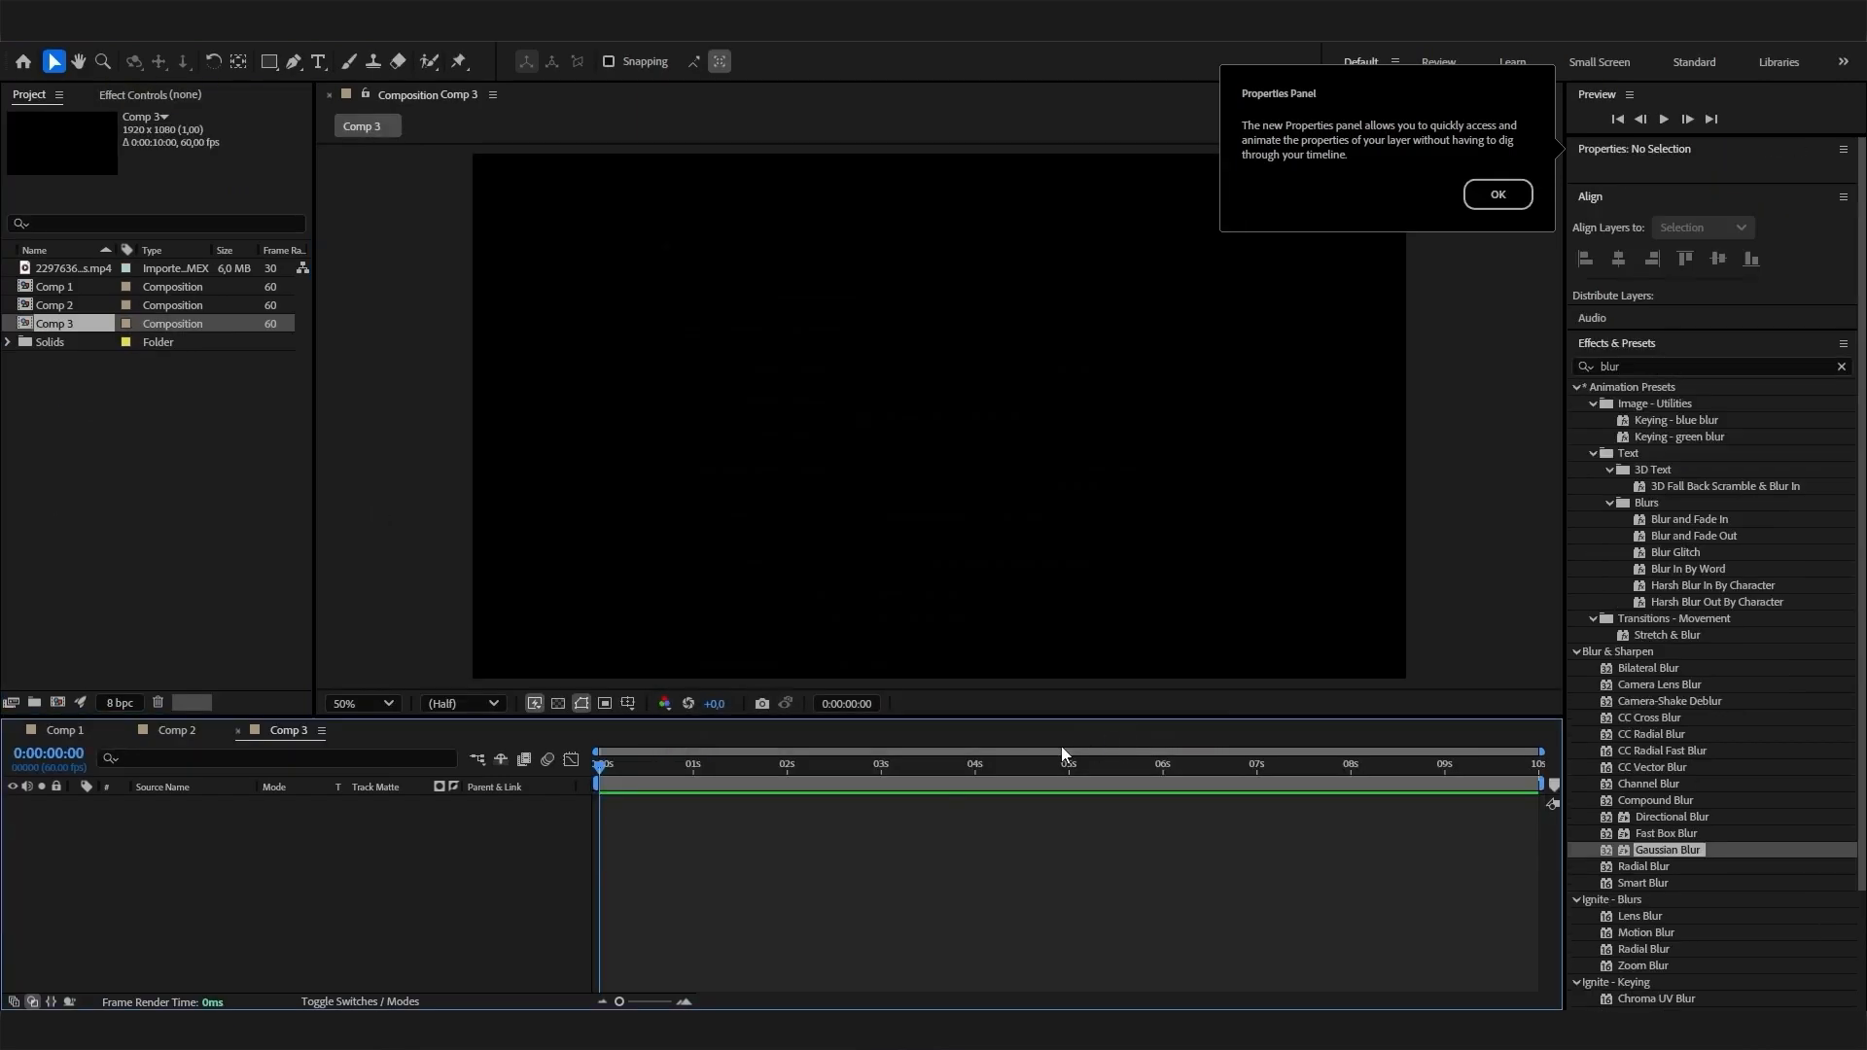
# - Add a text layer reading "LIQUID" to the new composition
pyautogui.rightClick(386, 869)
pyautogui.moveTo(428, 628)
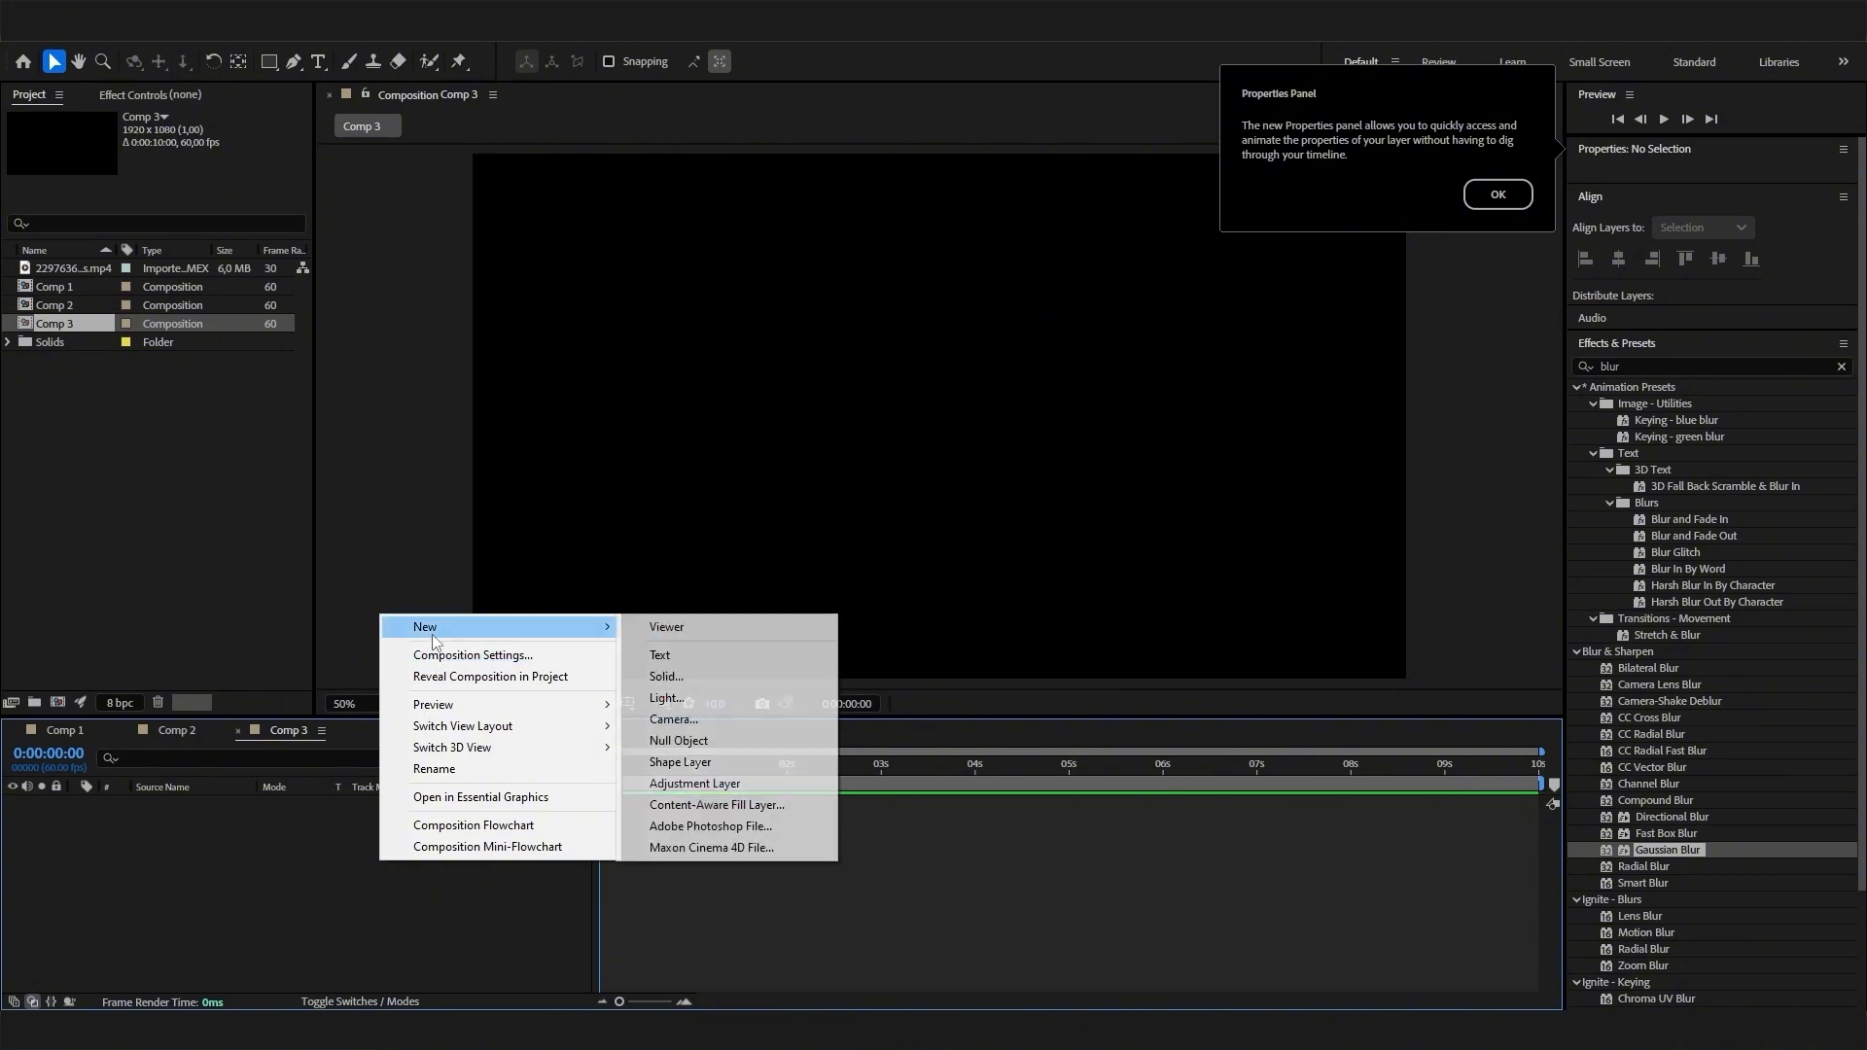
pyautogui.click(660, 654)
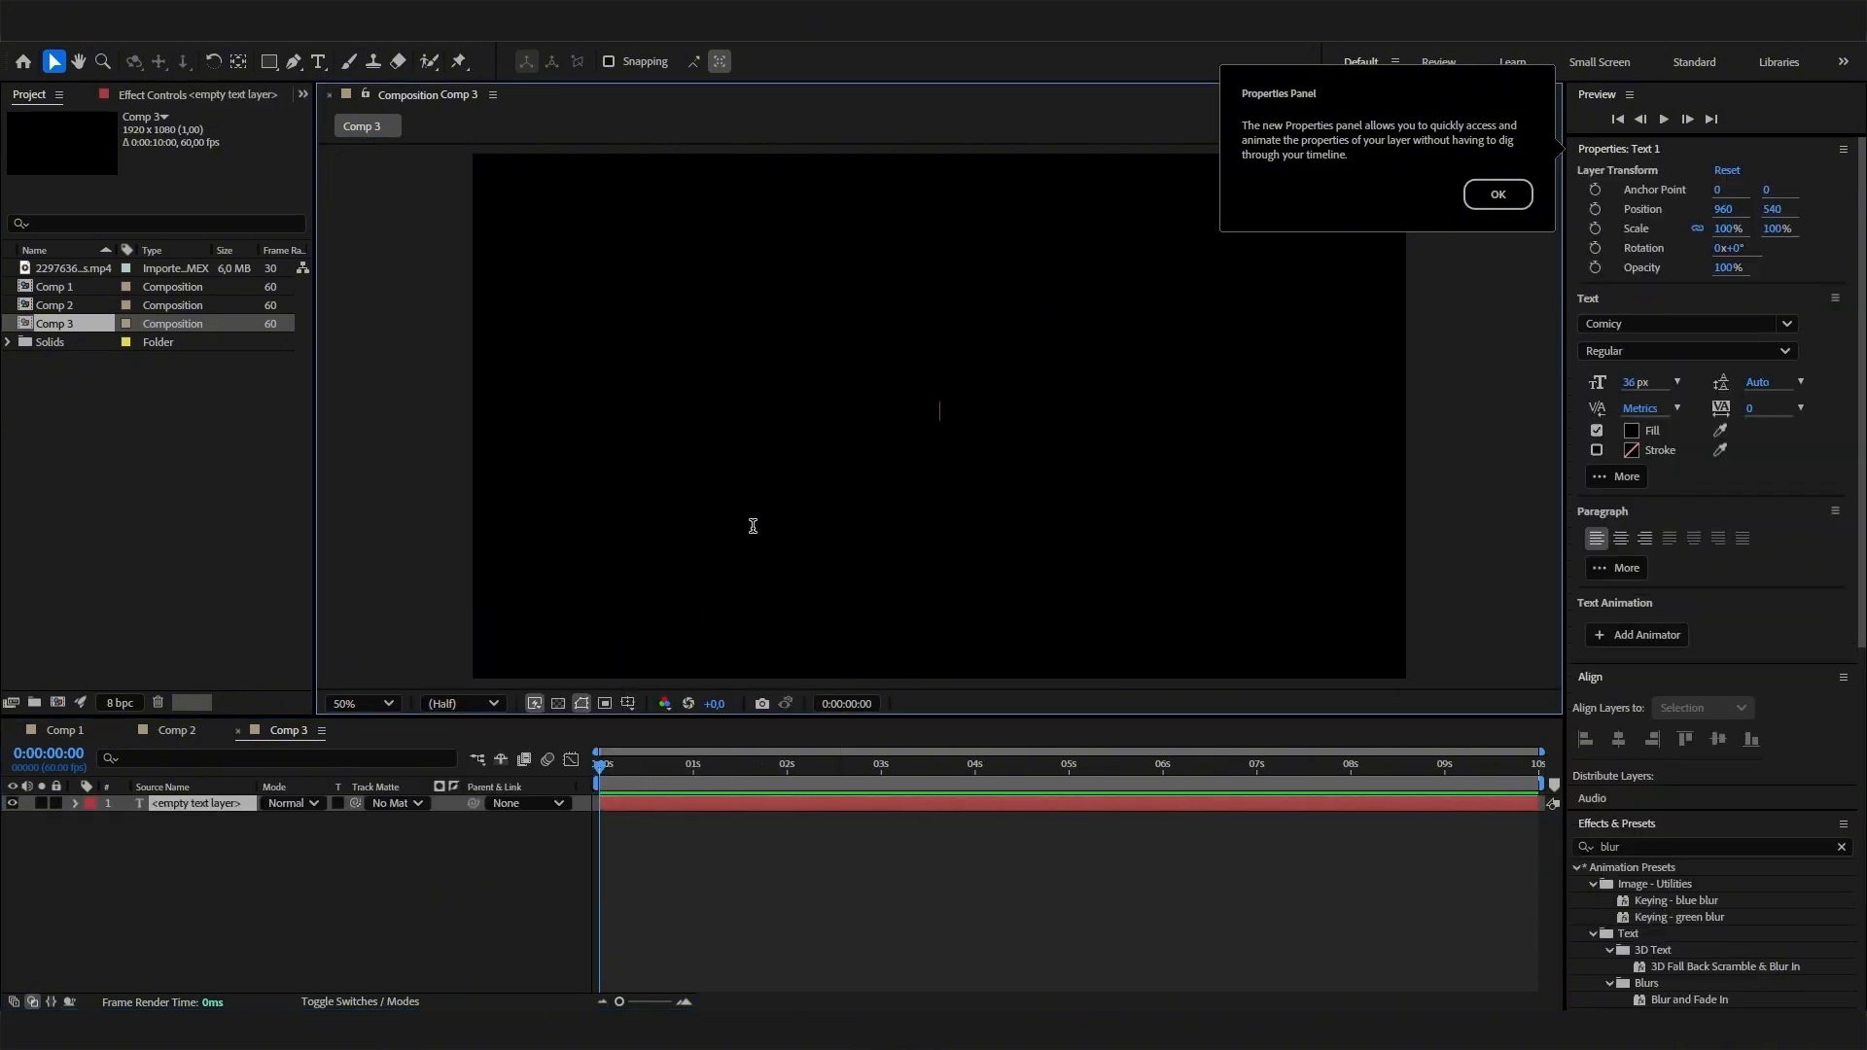
pyautogui.write('LIQUID')
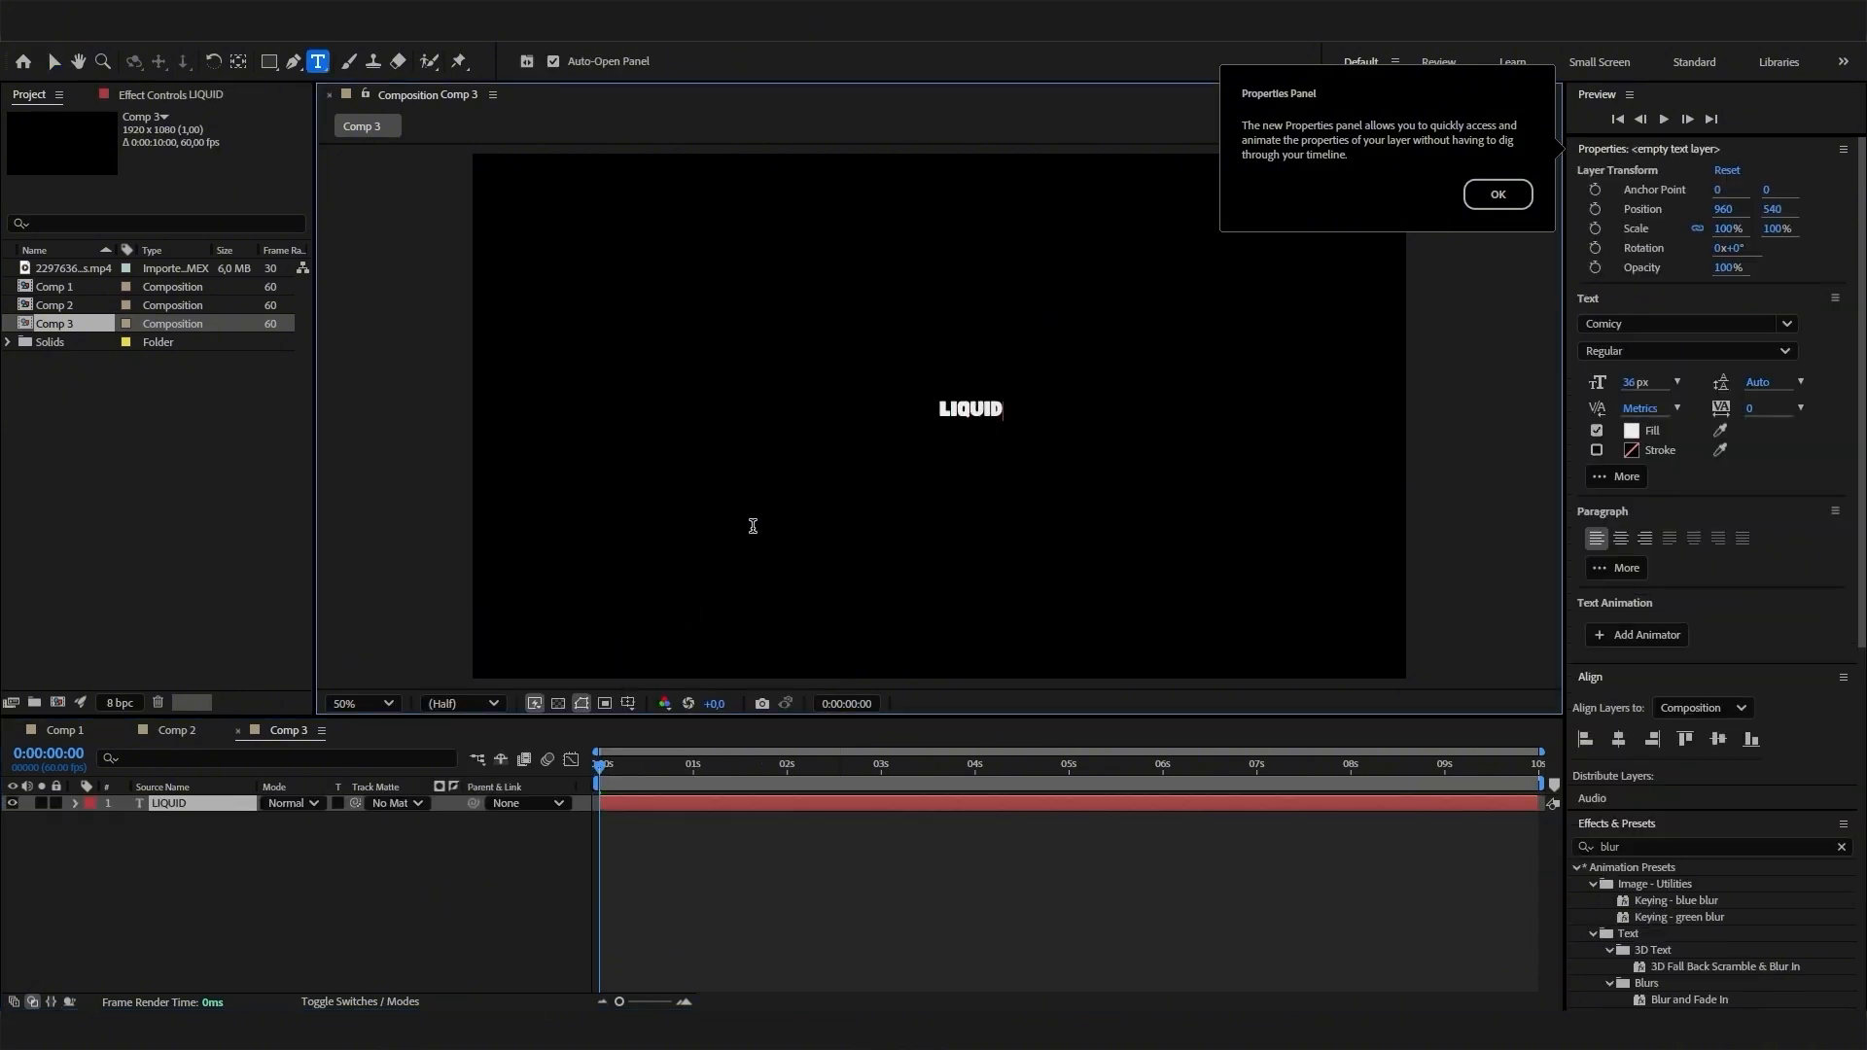
pyautogui.click(370, 821)
# - Scale the LIQUID text layer uniformly to 636%
pyautogui.click(171, 807)
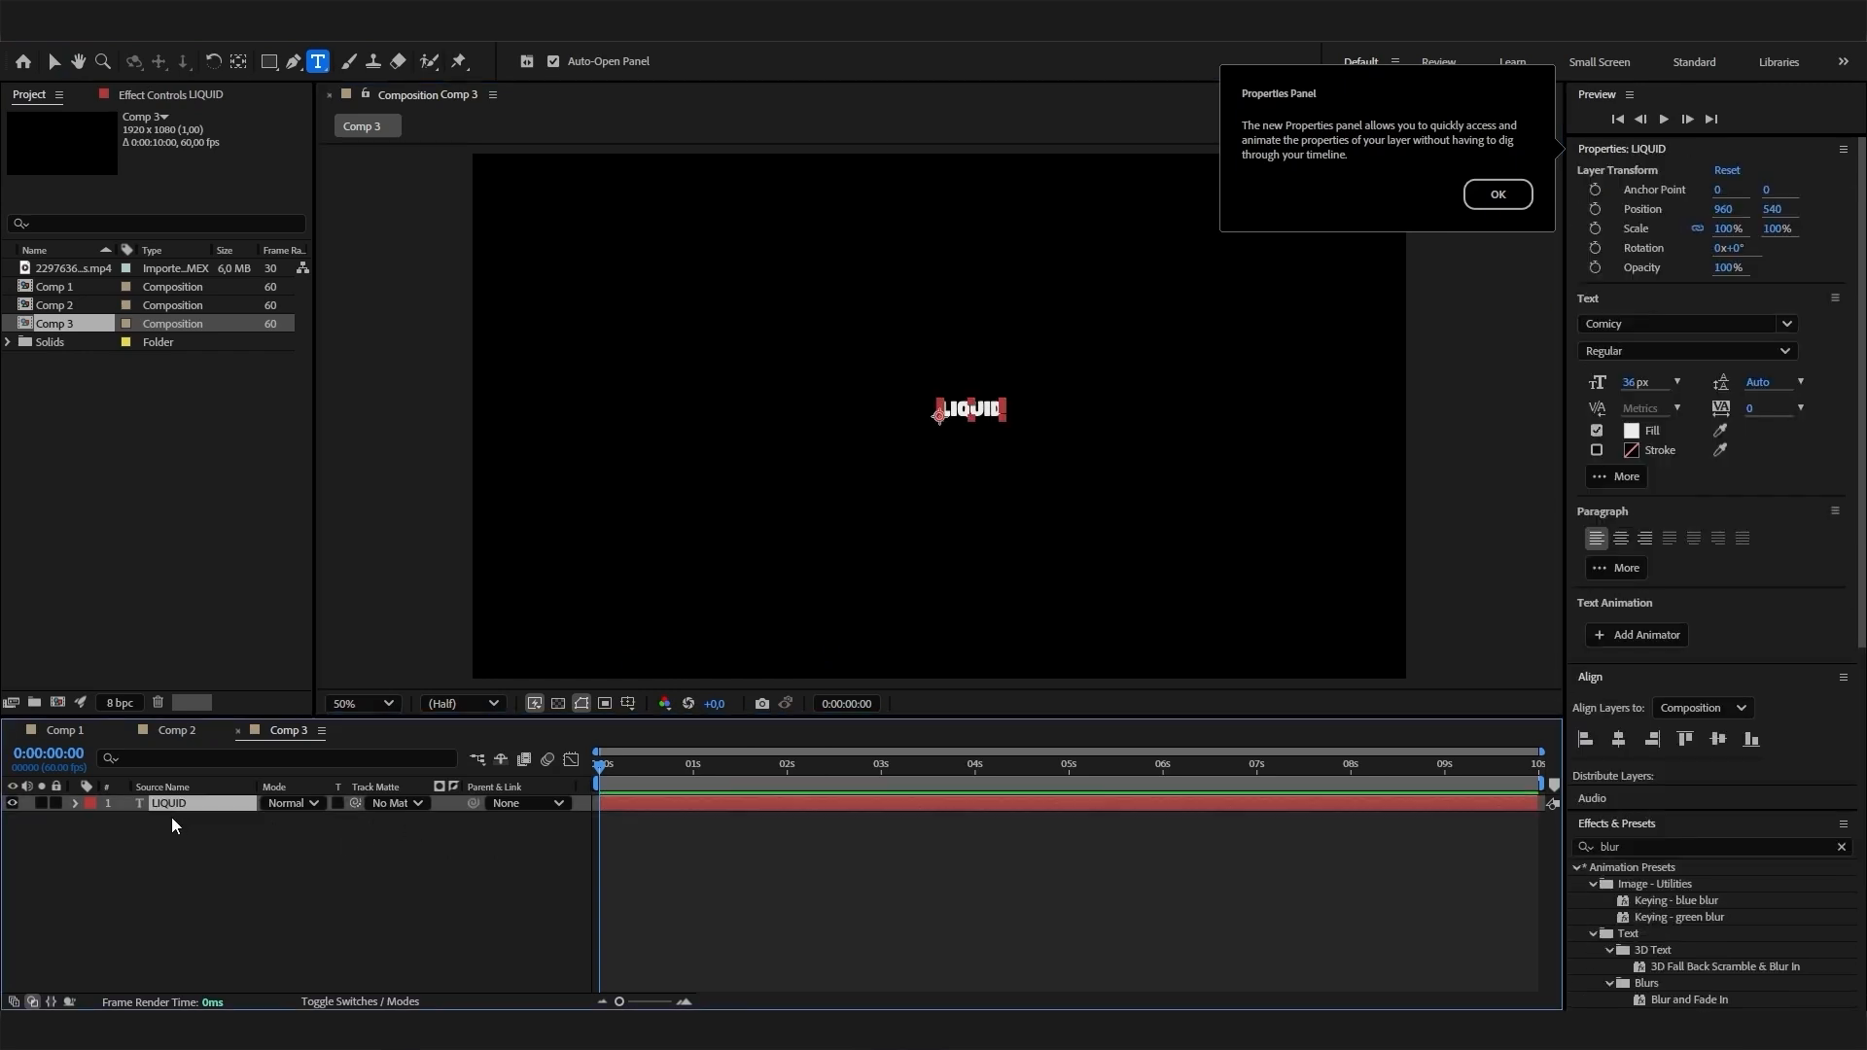
pyautogui.press('s')
pyautogui.moveTo(322, 827); pyautogui.dragTo(842, 823)
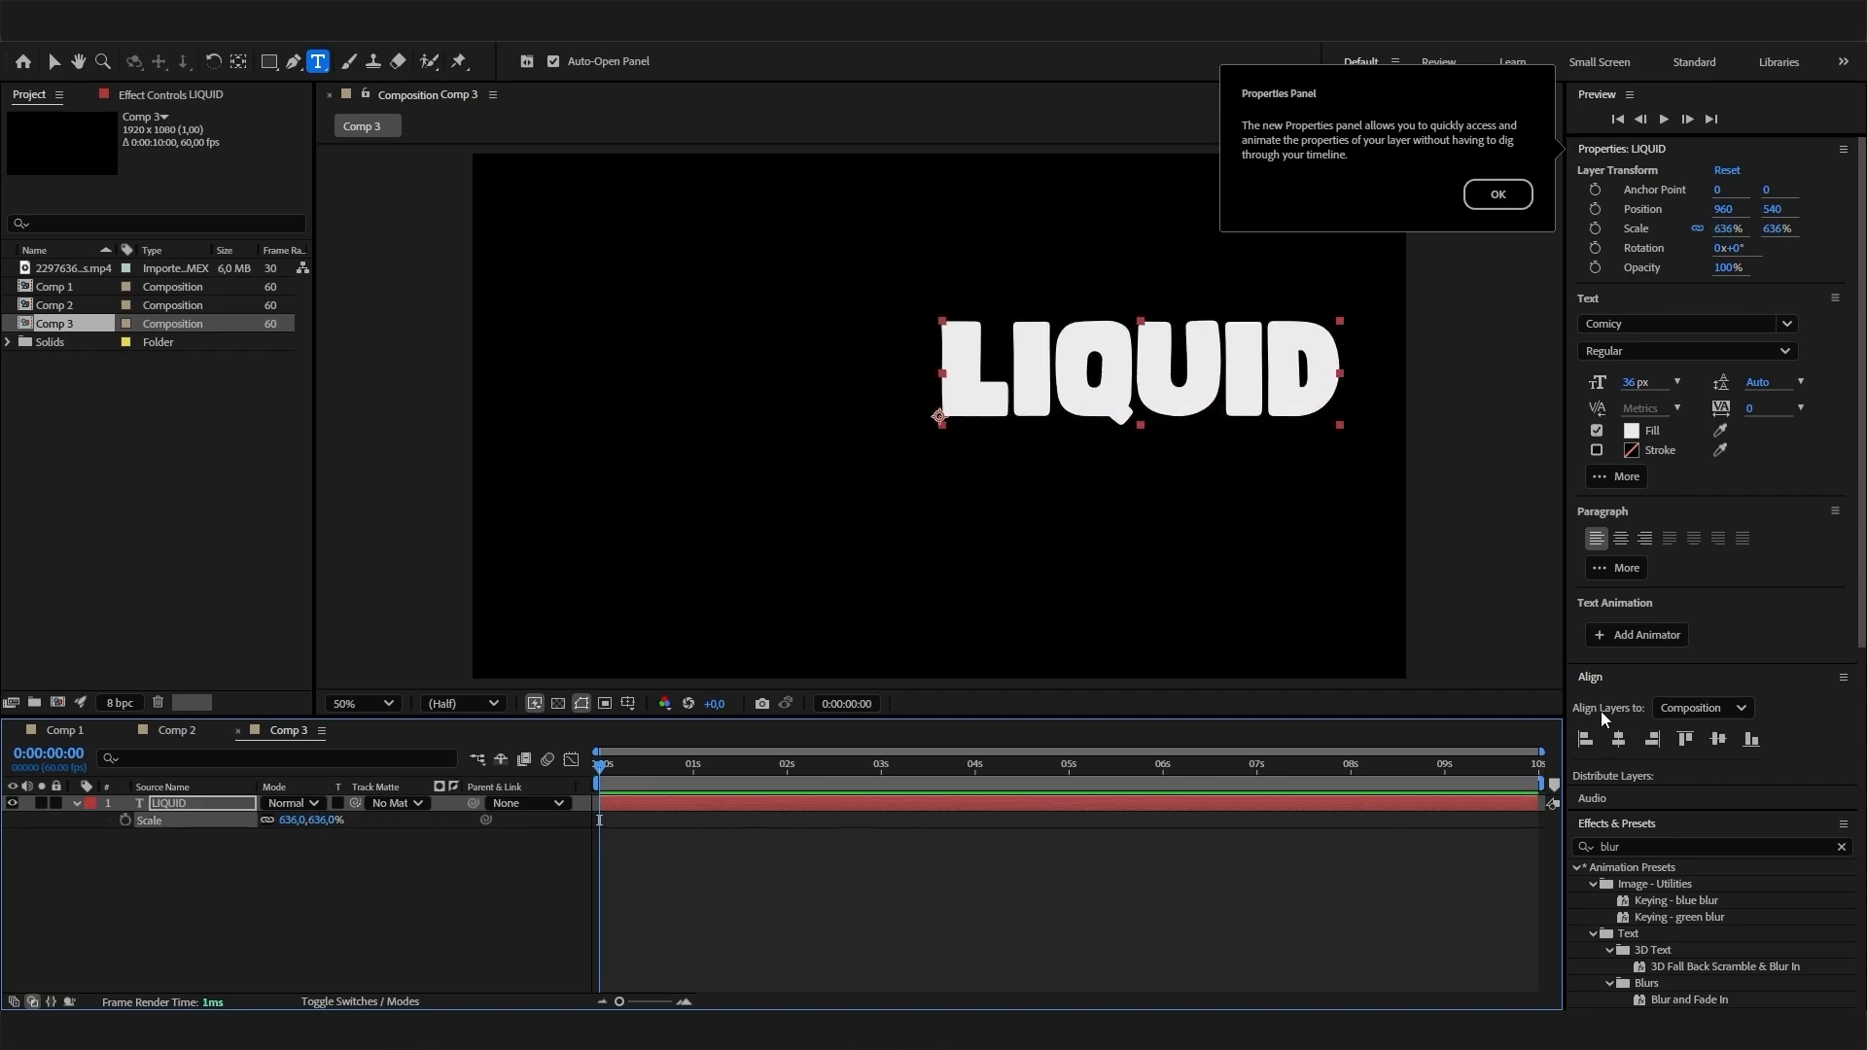
# - Centre the LIQUID text horizontally and vertically in the composition and dismiss the Properties tip
pyautogui.click(1612, 741)
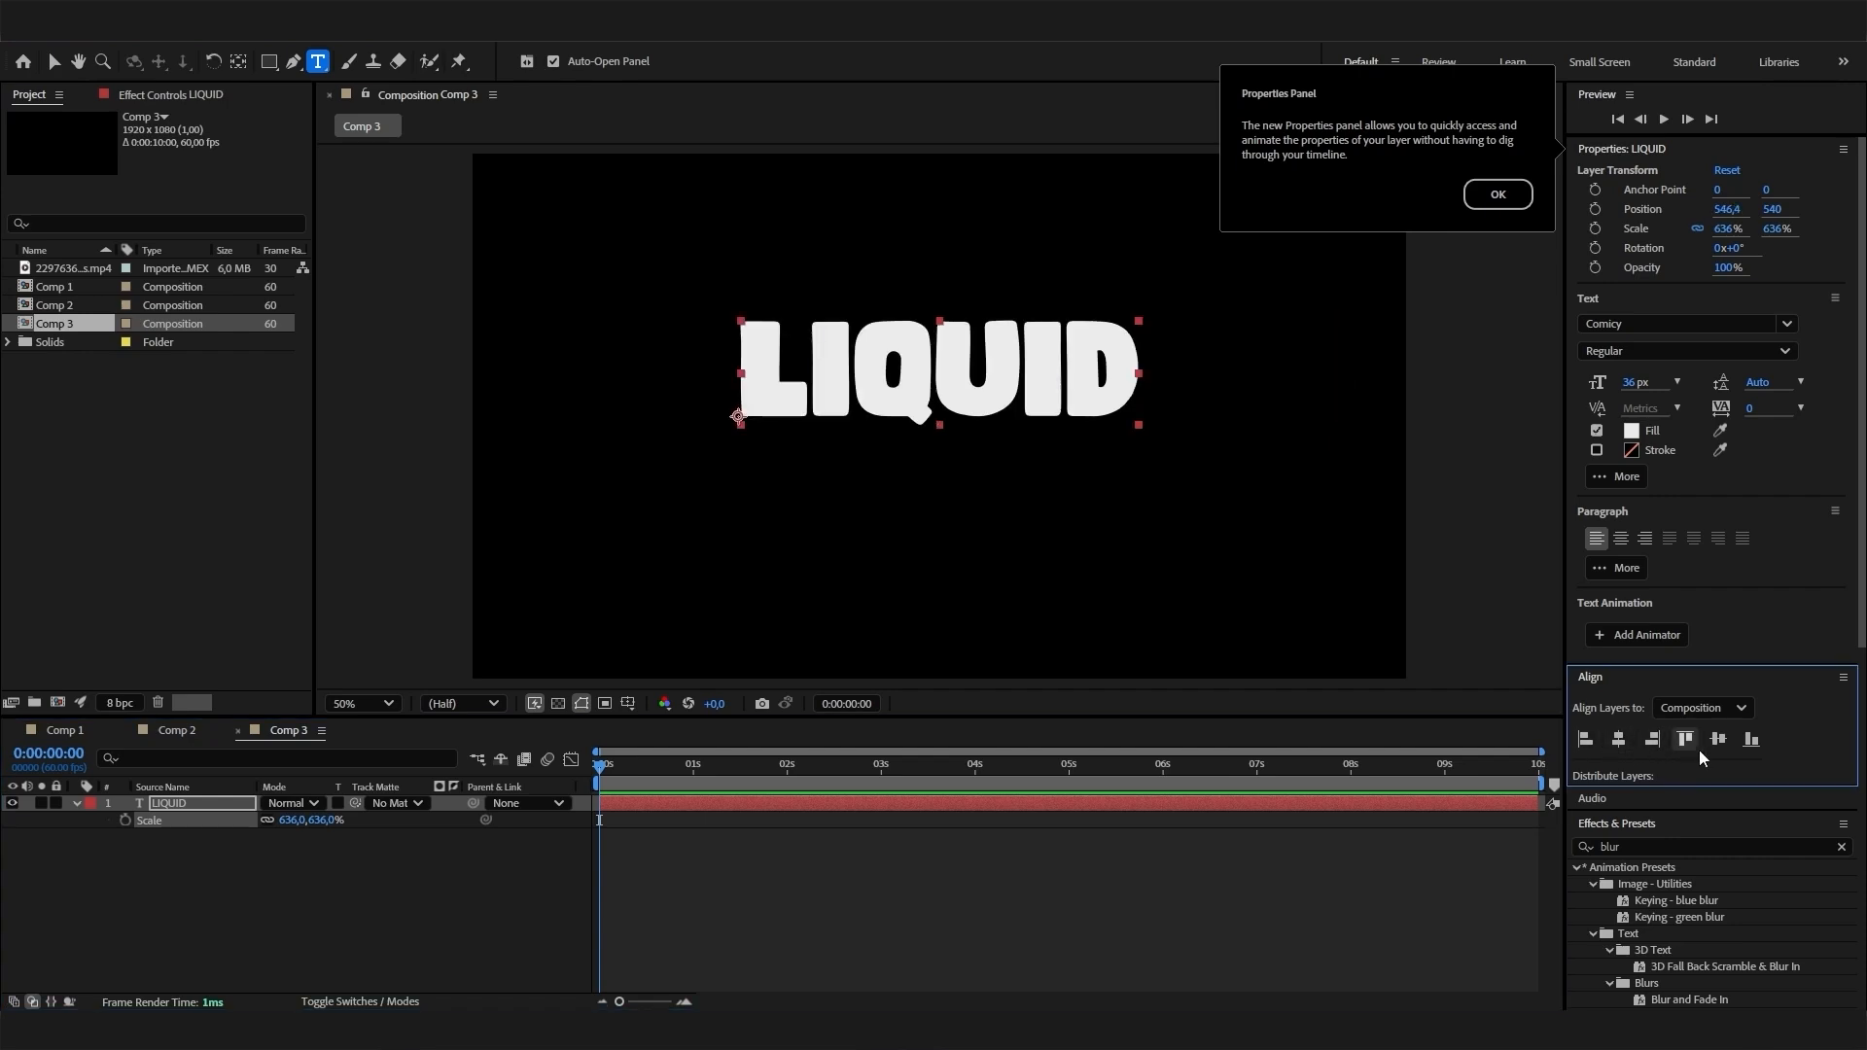
pyautogui.click(1723, 744)
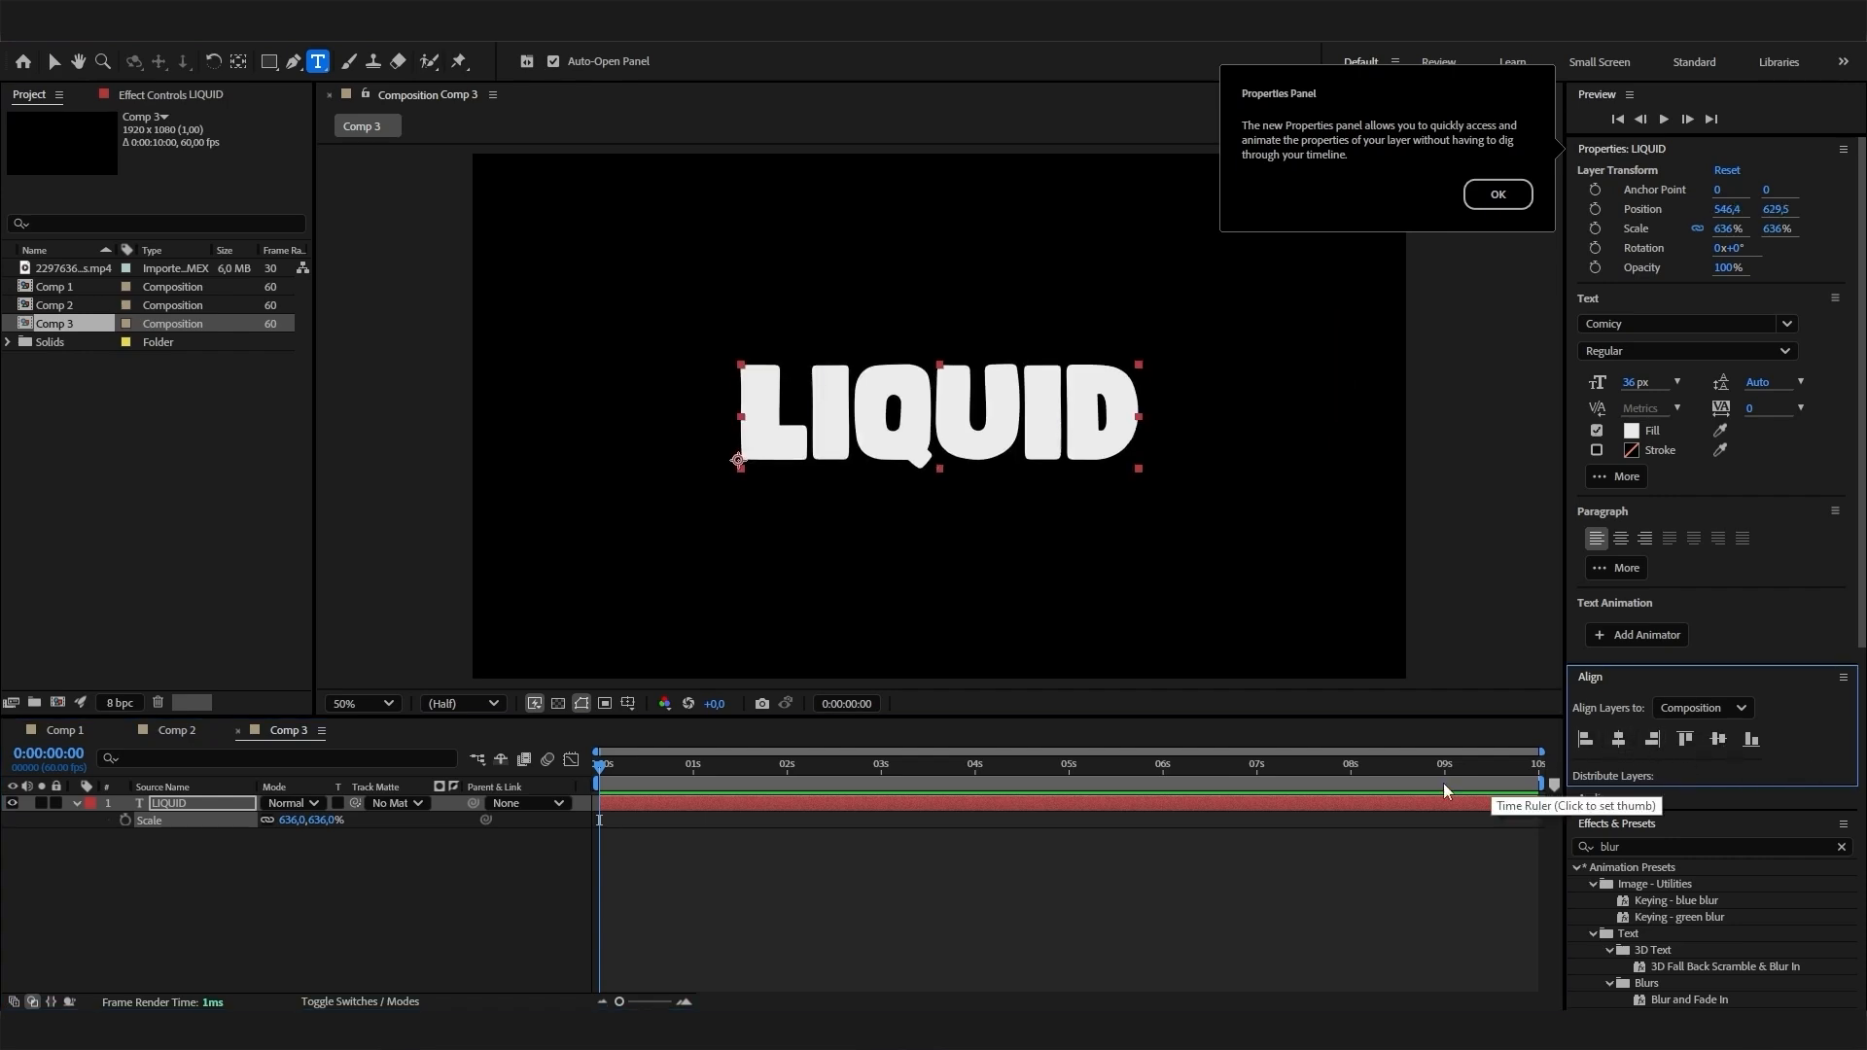
pyautogui.click(610, 784)
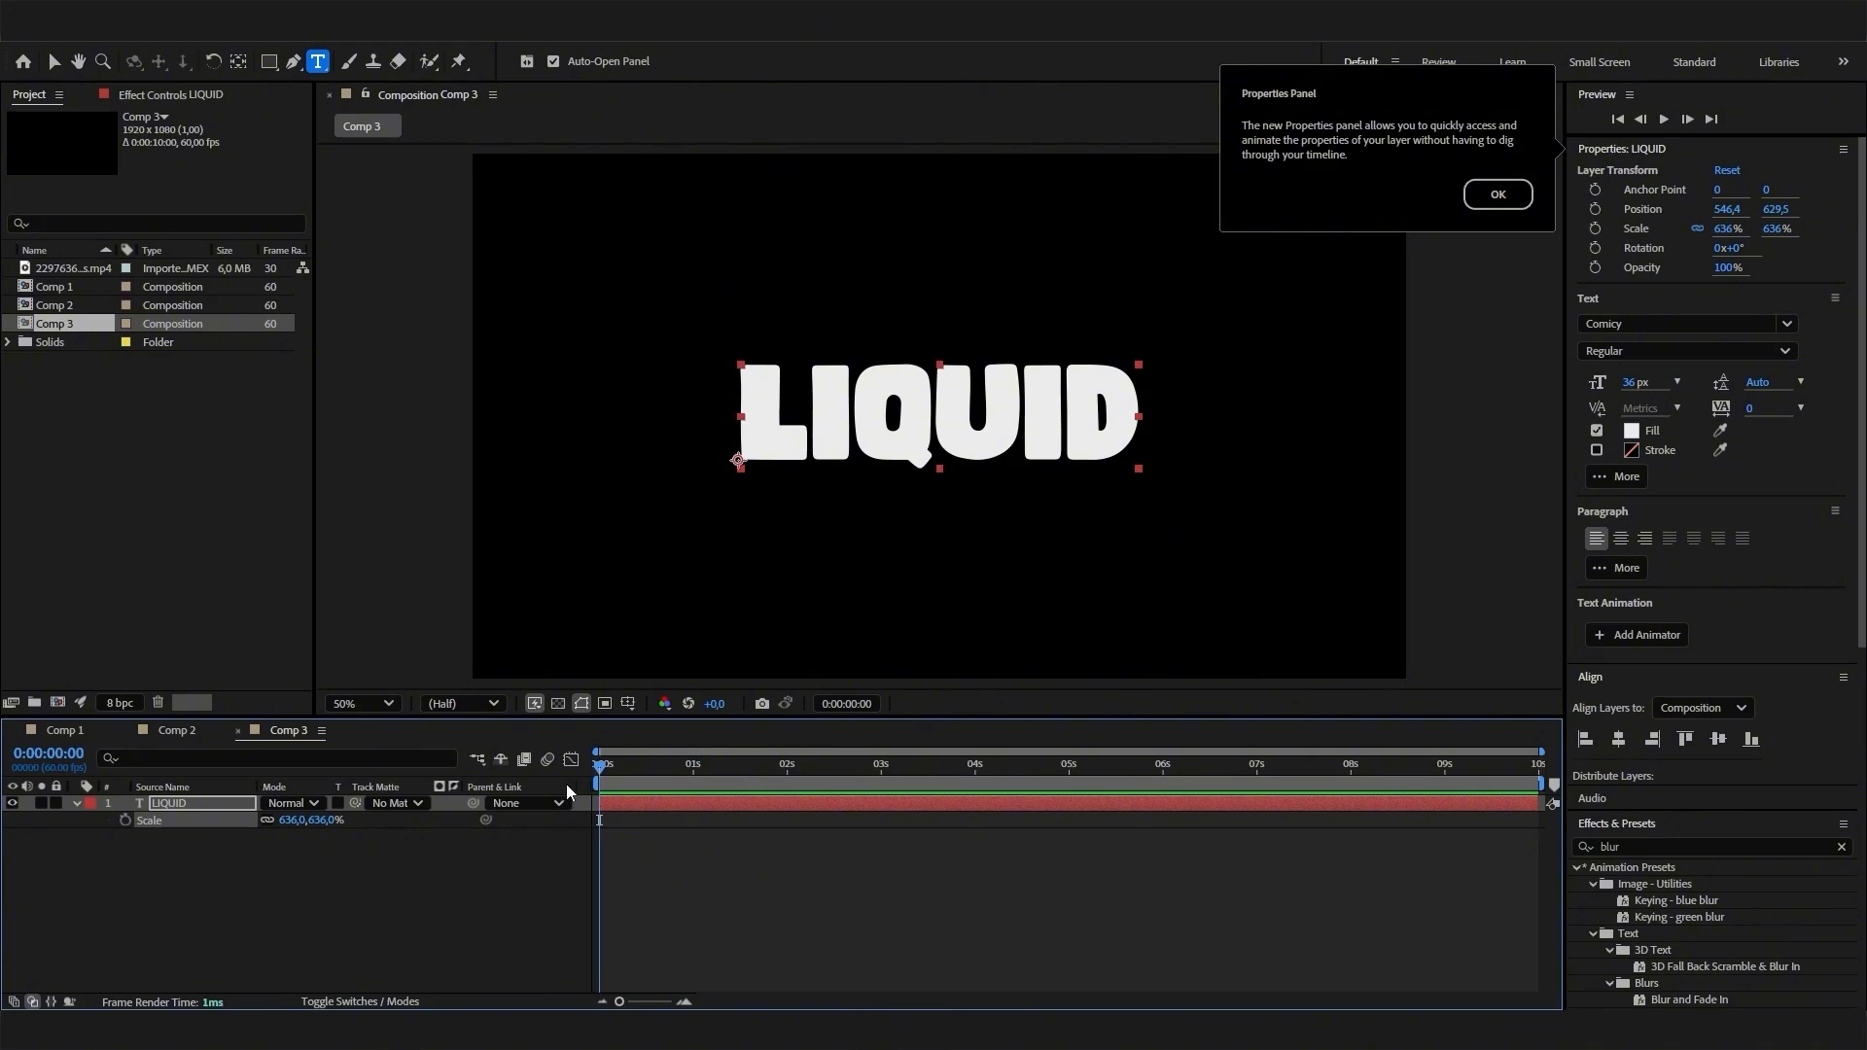
pyautogui.click(1500, 198)
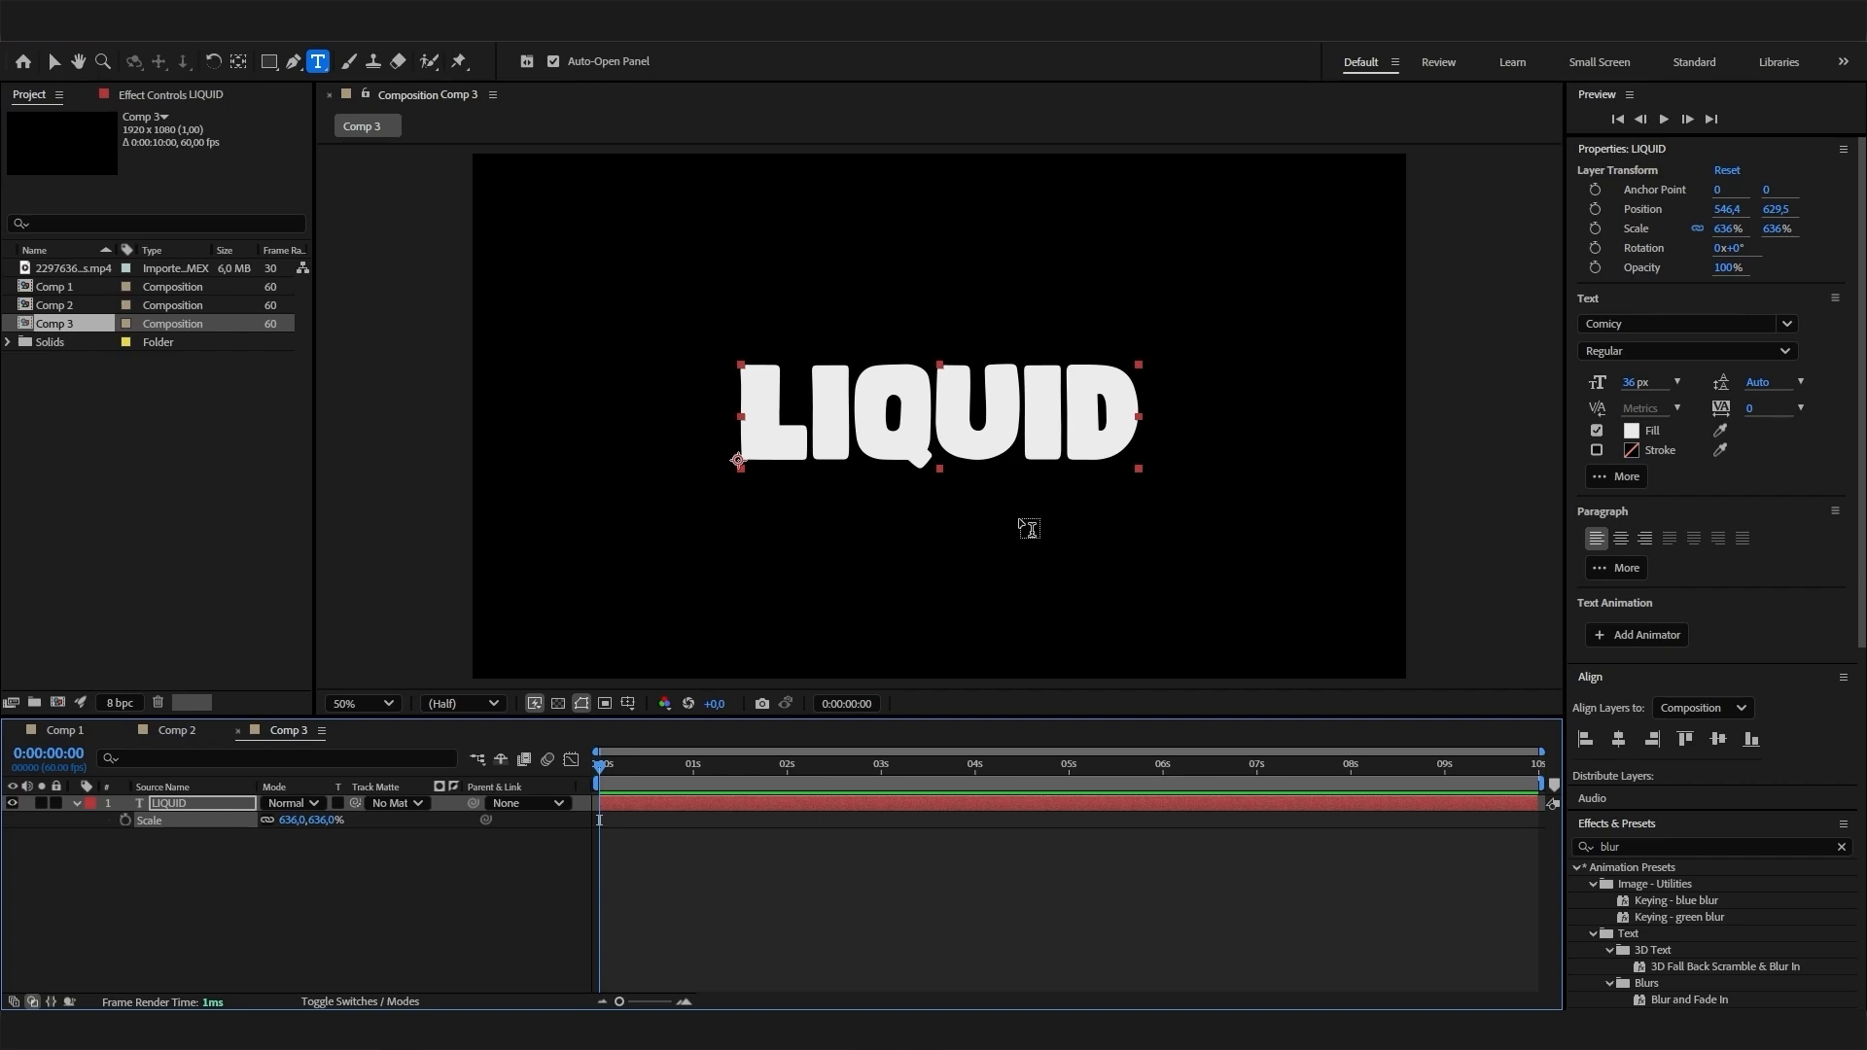
# - Check the font choices for the LIQUID text layer without changing its font
pyautogui.click(261, 868)
pyautogui.click(209, 803)
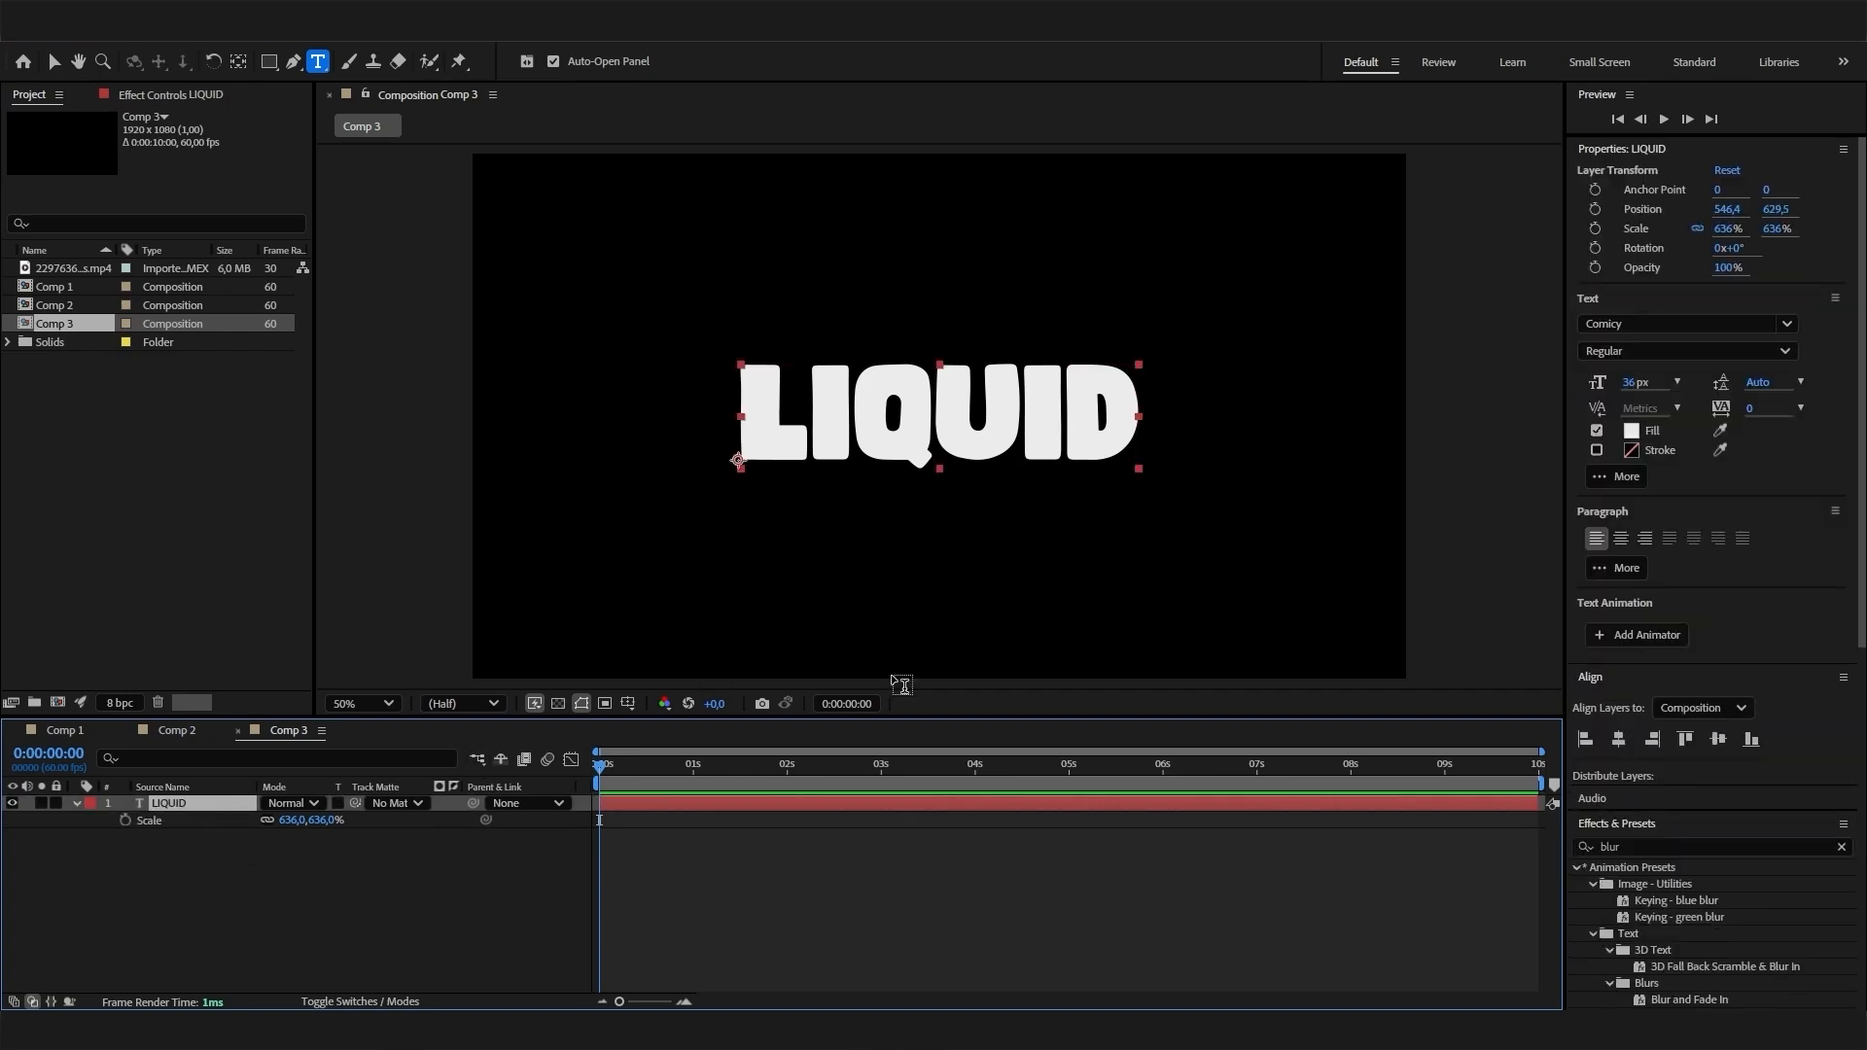
pyautogui.click(1633, 324)
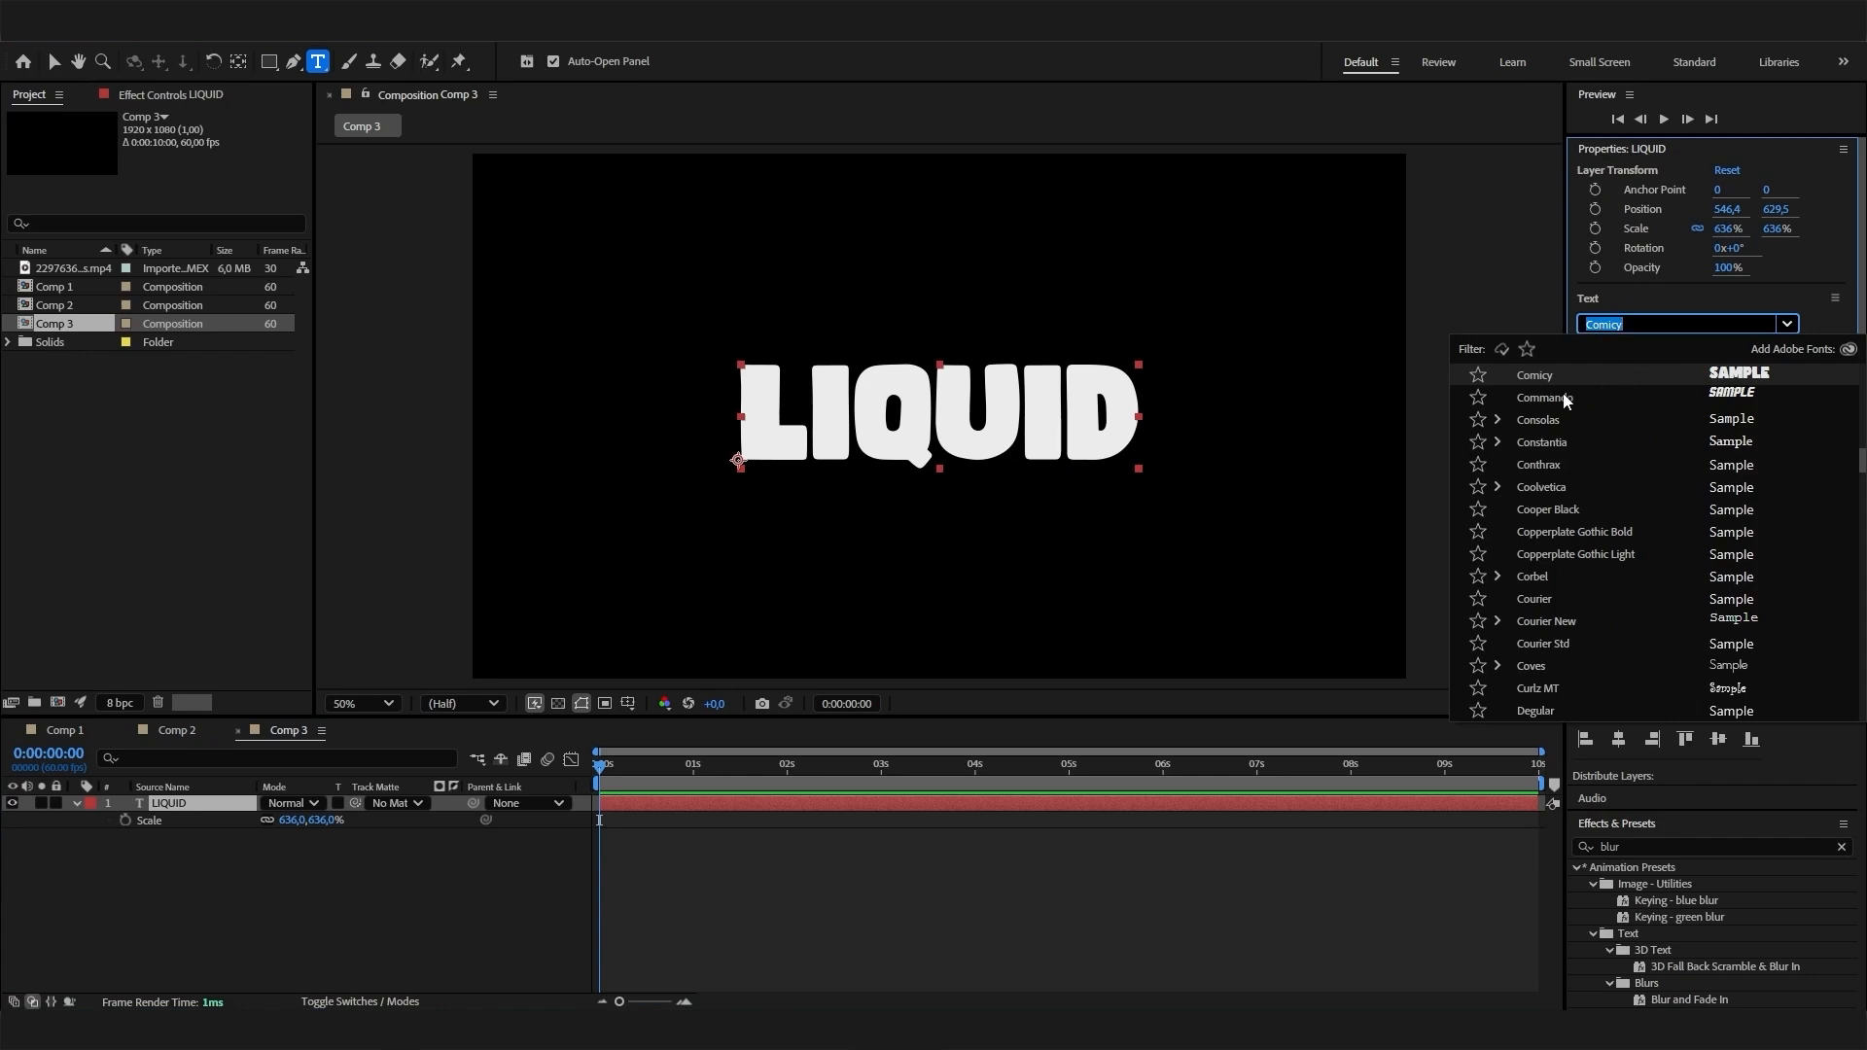
pyautogui.click(420, 920)
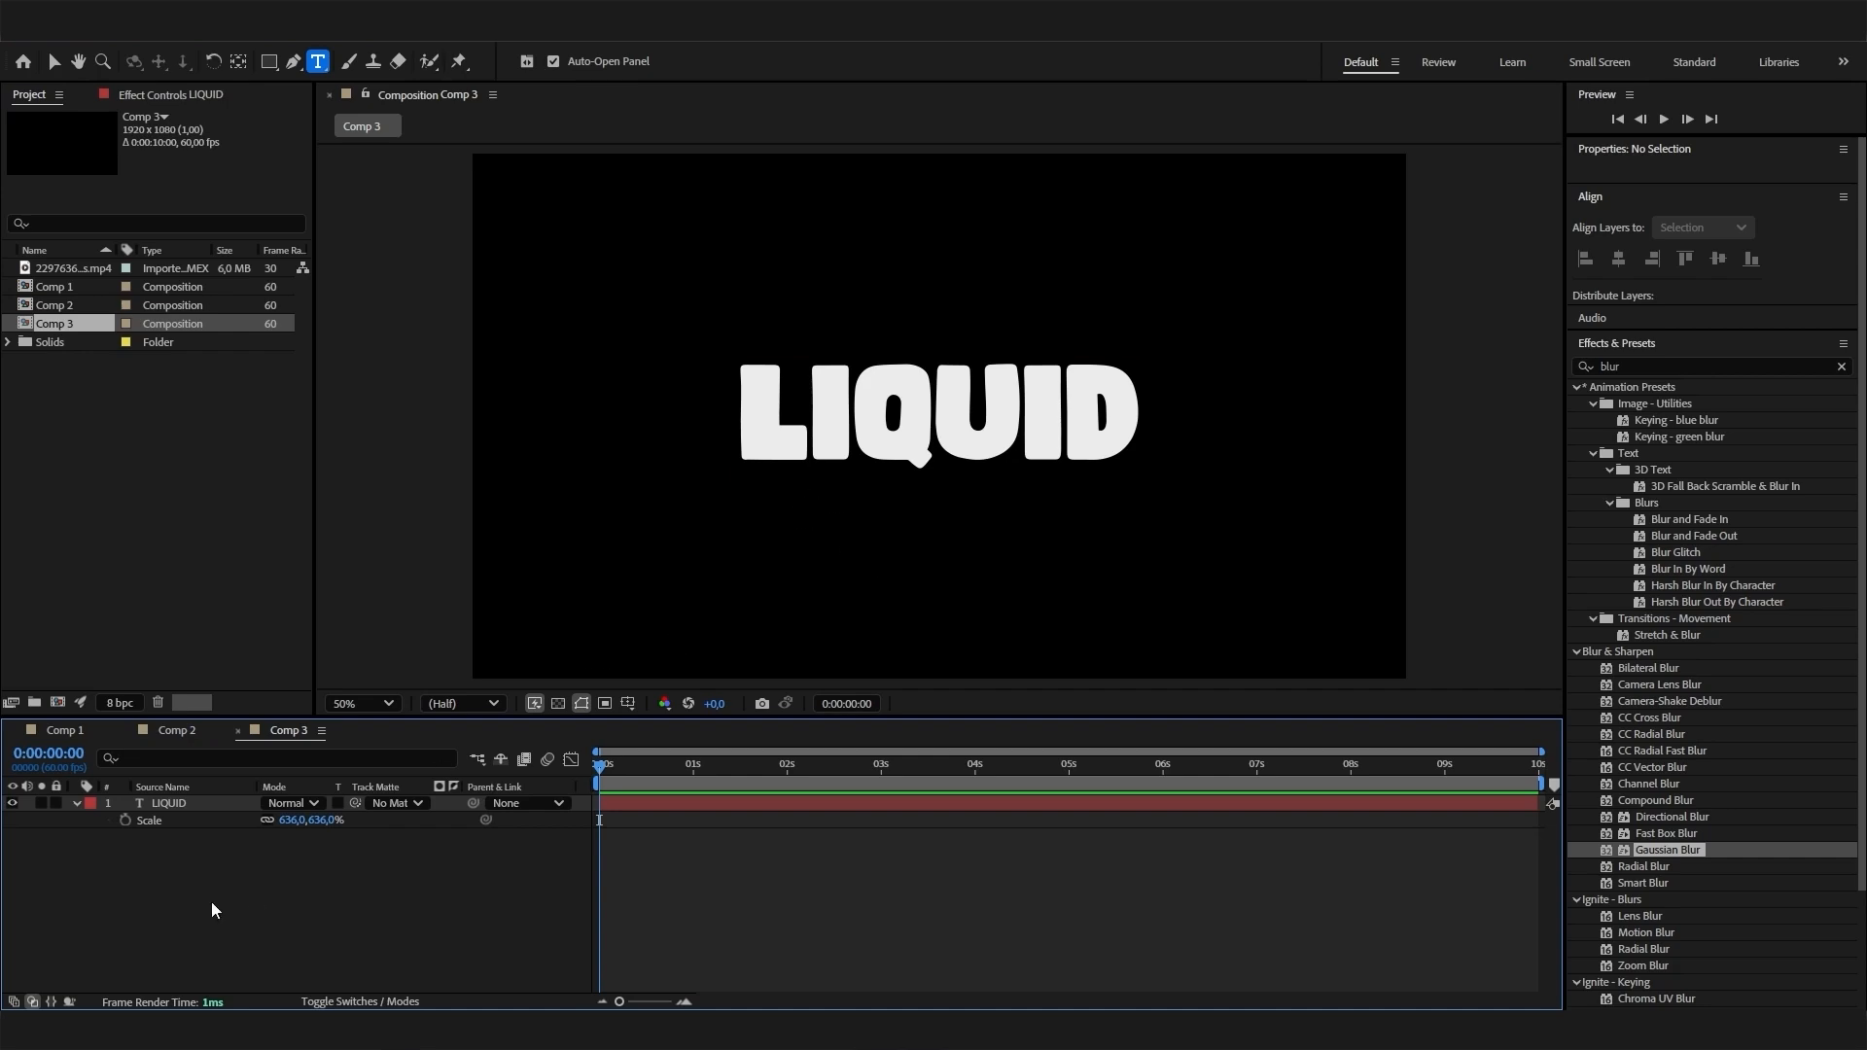
# - Find the CC Smear effect and apply it to the LIQUID text layer
pyautogui.click(194, 807)
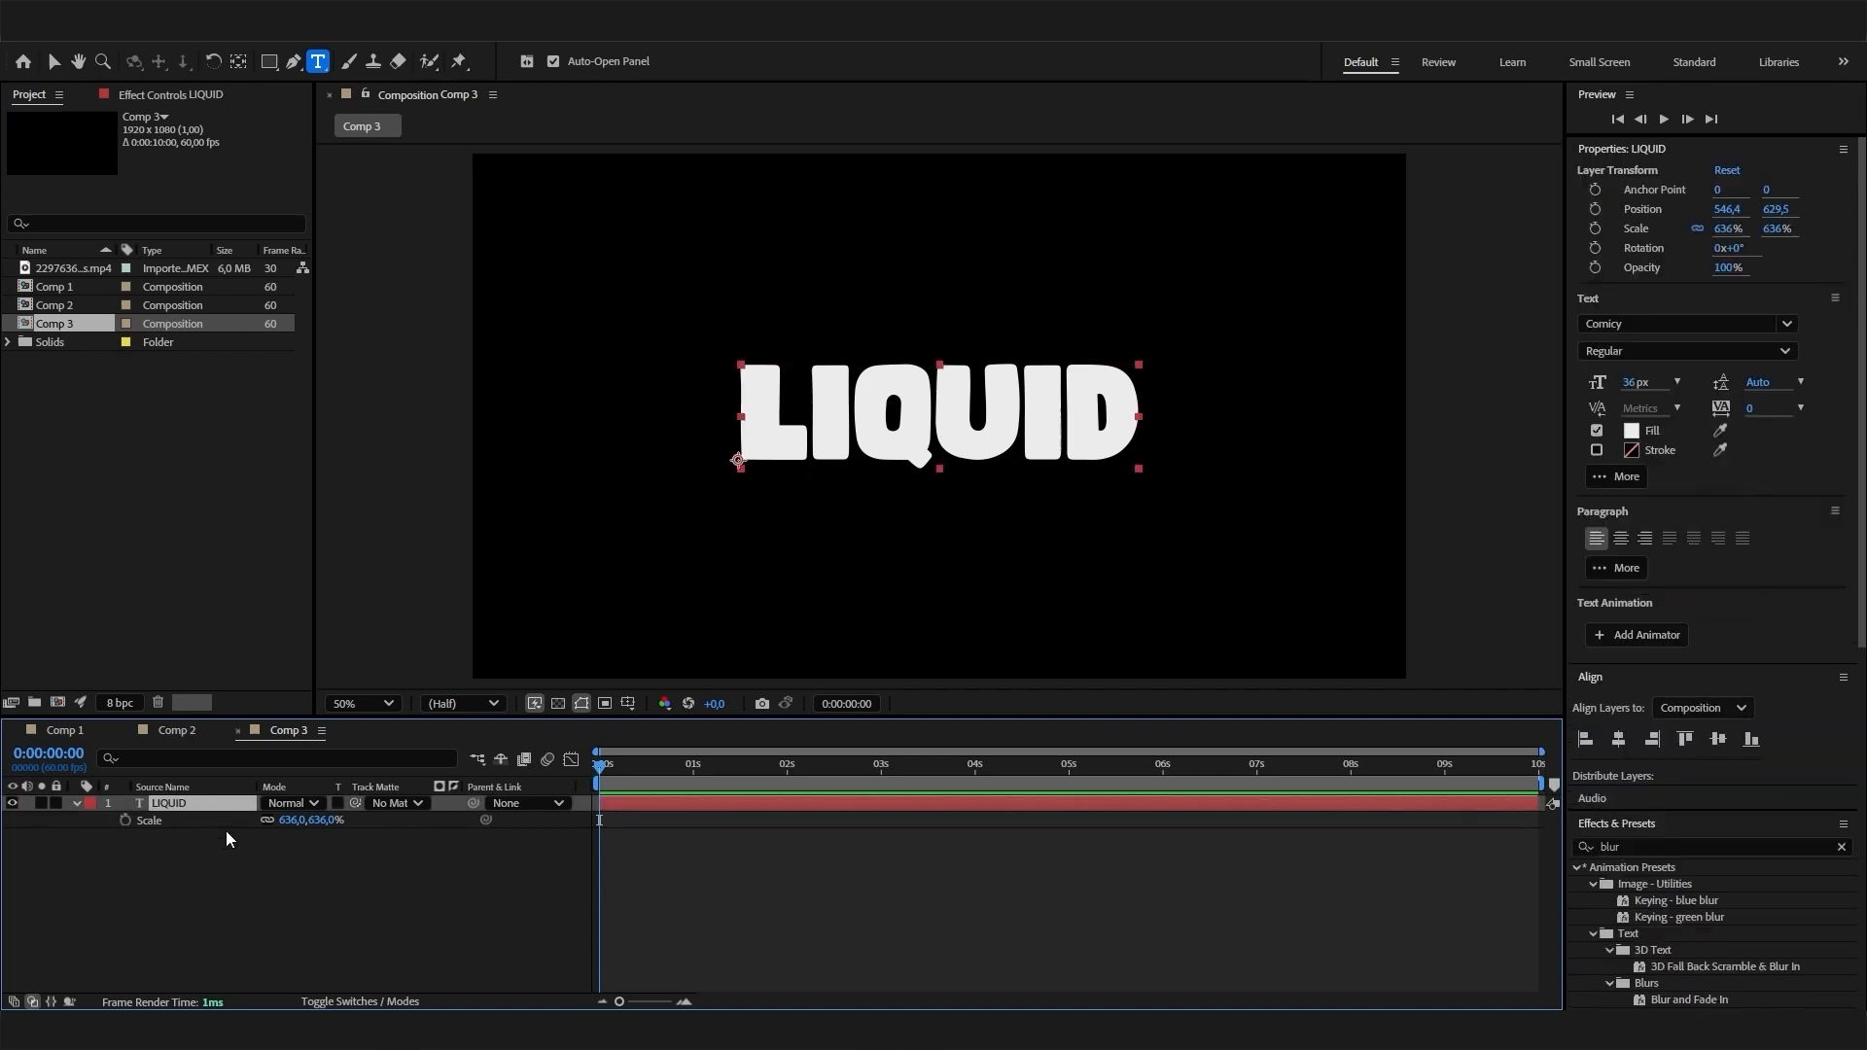
pyautogui.moveTo(1643, 847); pyautogui.dragTo(1505, 851)
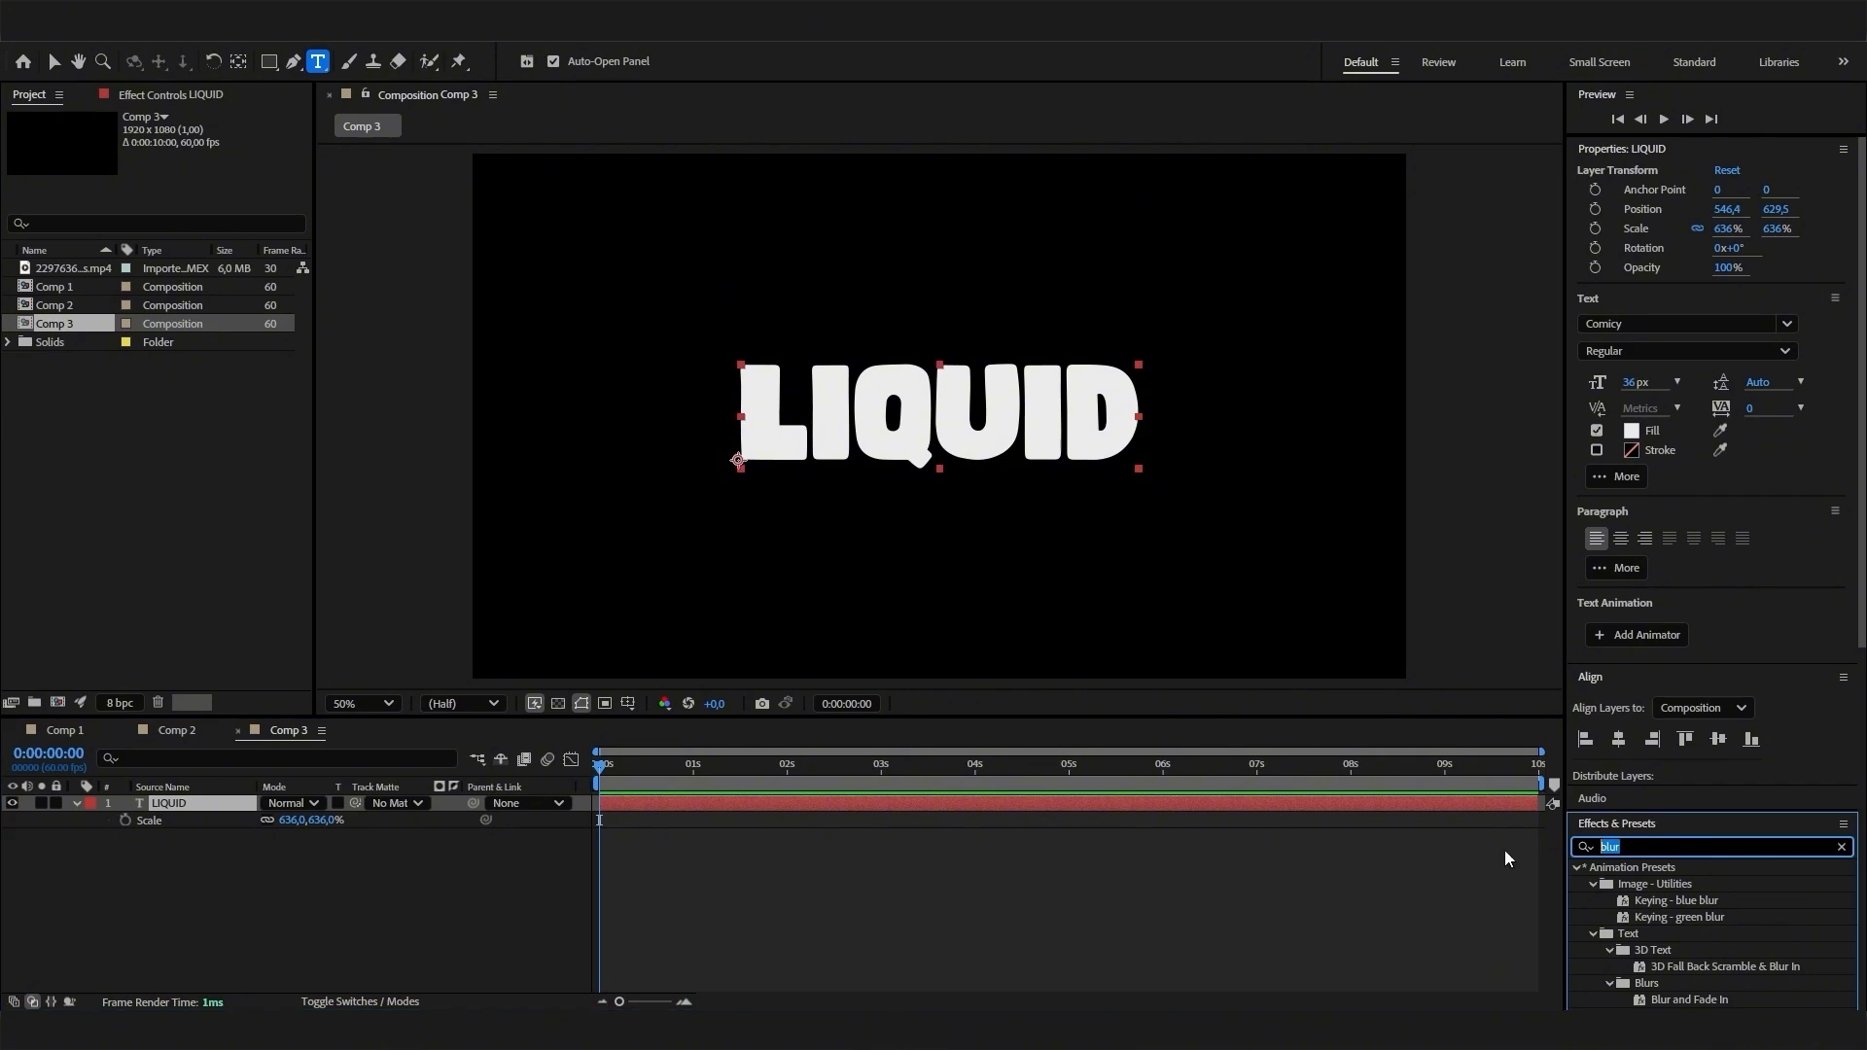
pyautogui.write('cc smea')
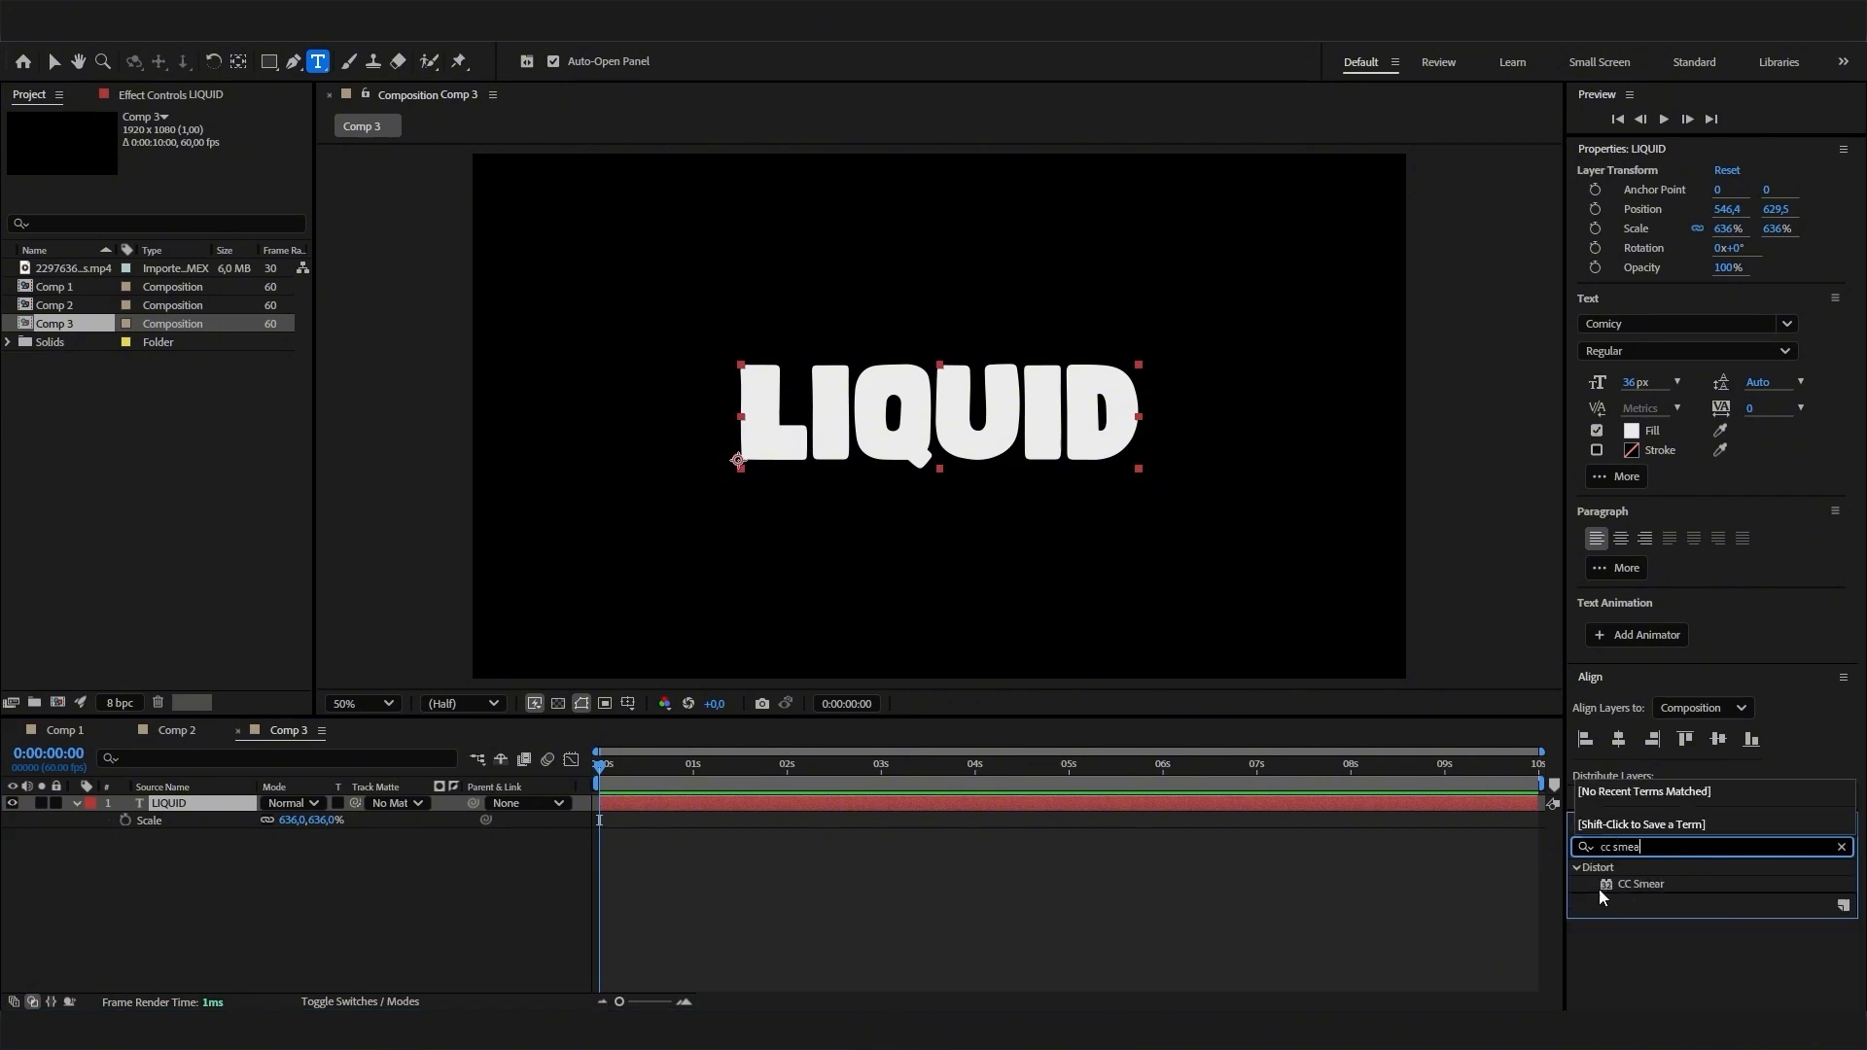
pyautogui.moveTo(1665, 885)
pyautogui.mouseDown()
pyautogui.moveTo(1147, 914)
pyautogui.moveTo(201, 805)
pyautogui.mouseUp()
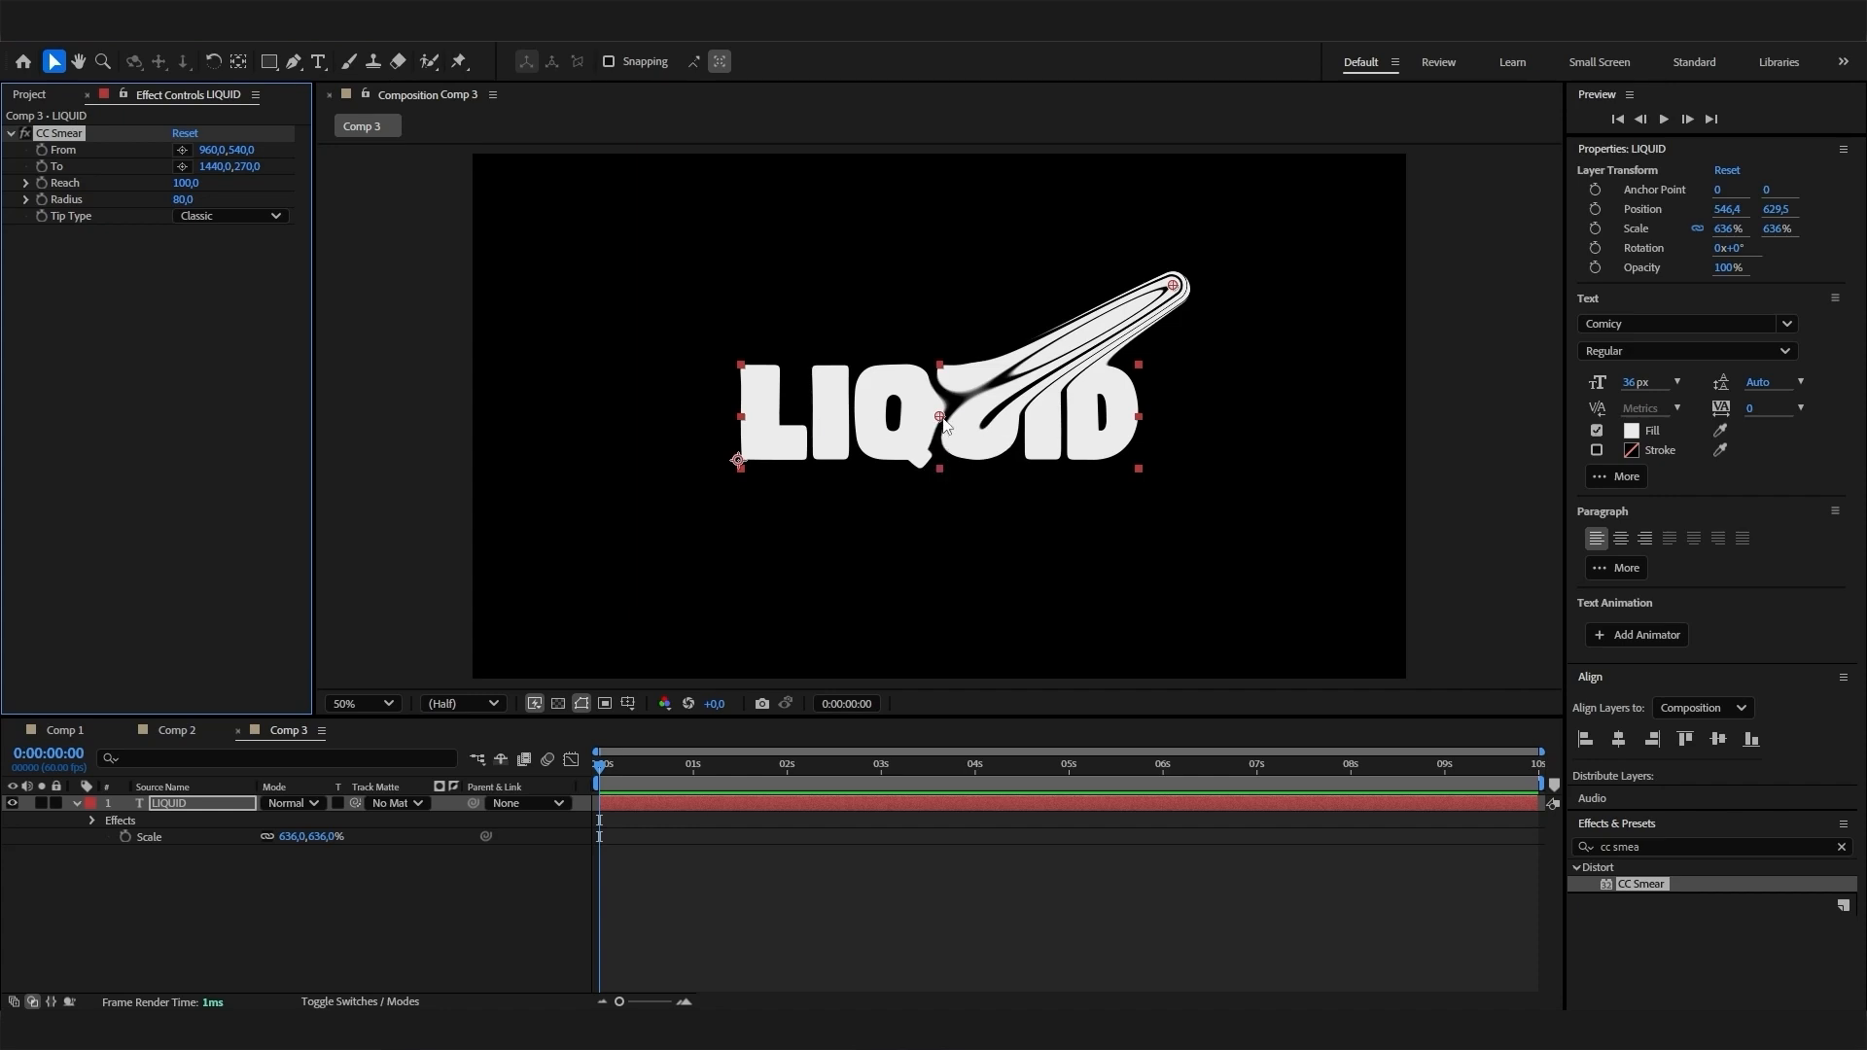
# - Place CC Smear's From point on the letter L at about 608, 546 and its To point below the frame at about 600, 1102
pyautogui.moveTo(941, 420)
pyautogui.mouseDown()
pyautogui.moveTo(854, 442)
pyautogui.moveTo(760, 407)
pyautogui.moveTo(771, 422)
pyautogui.mouseUp()
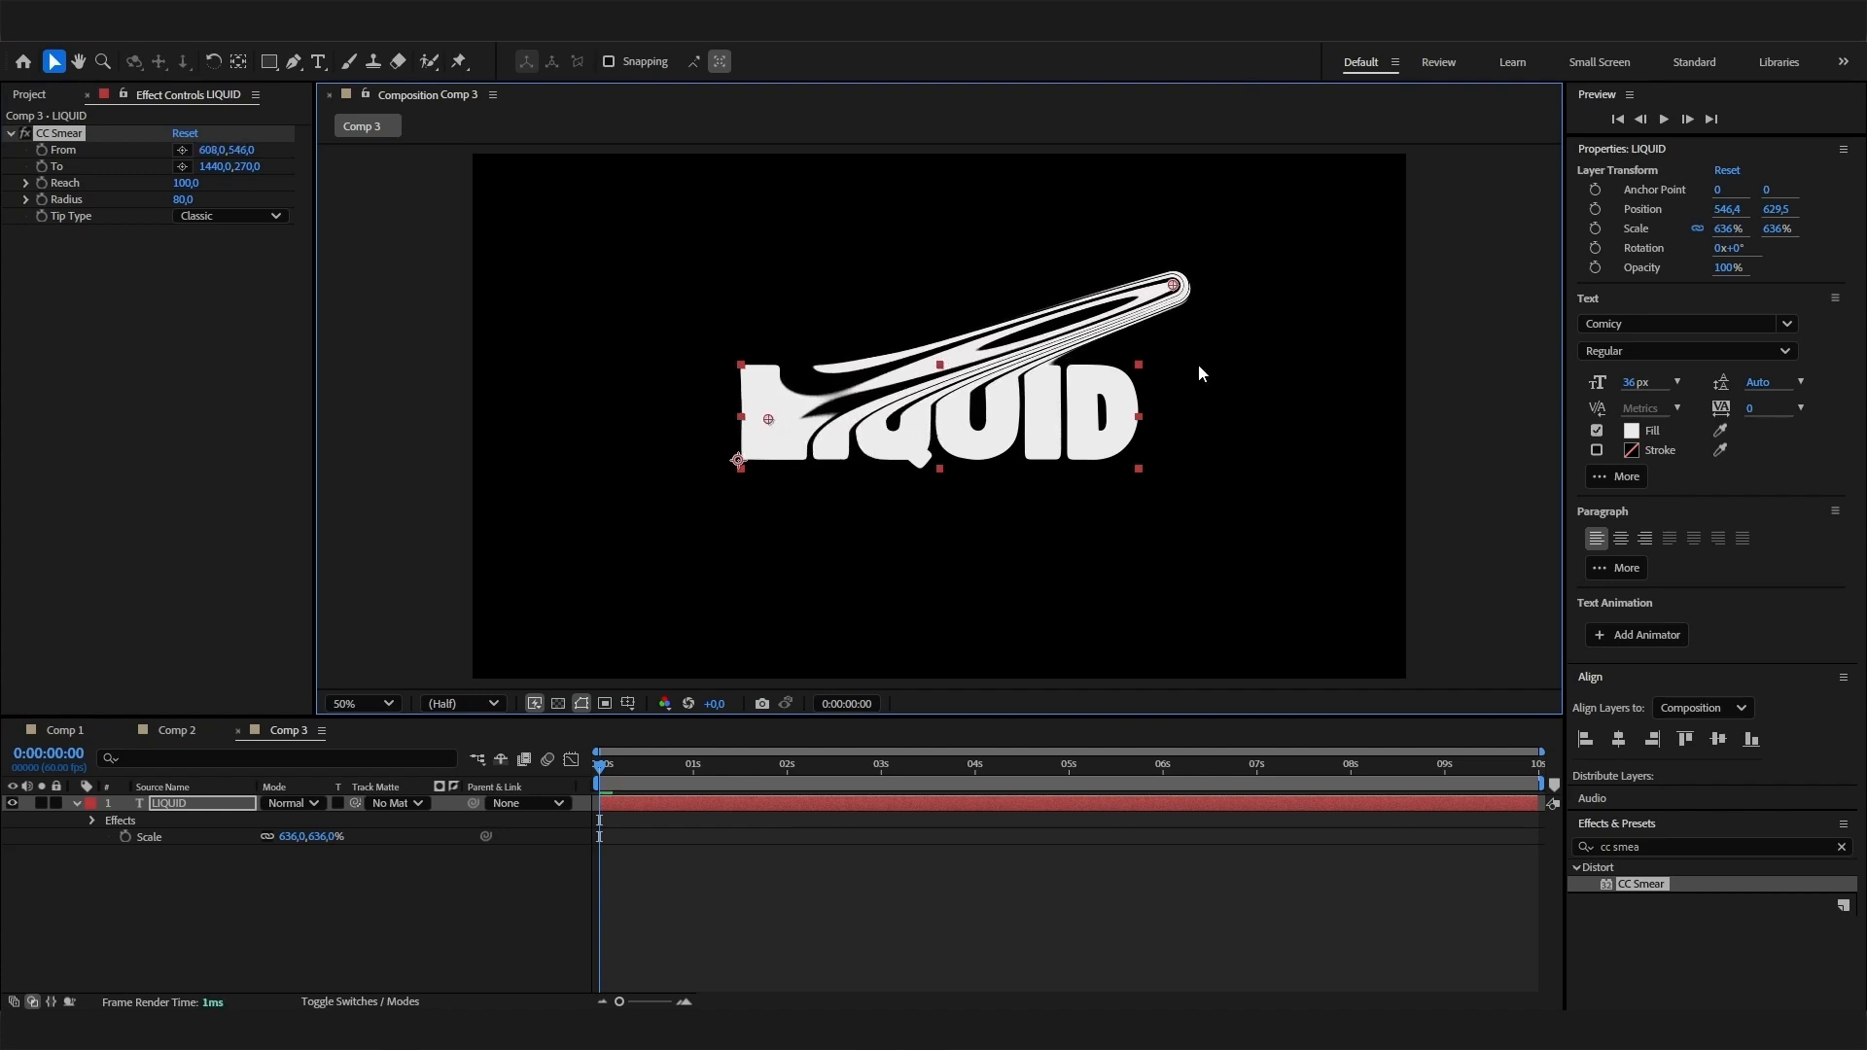
pyautogui.moveTo(1174, 287)
pyautogui.mouseDown()
pyautogui.moveTo(796, 548)
pyautogui.moveTo(766, 683)
pyautogui.mouseUp()
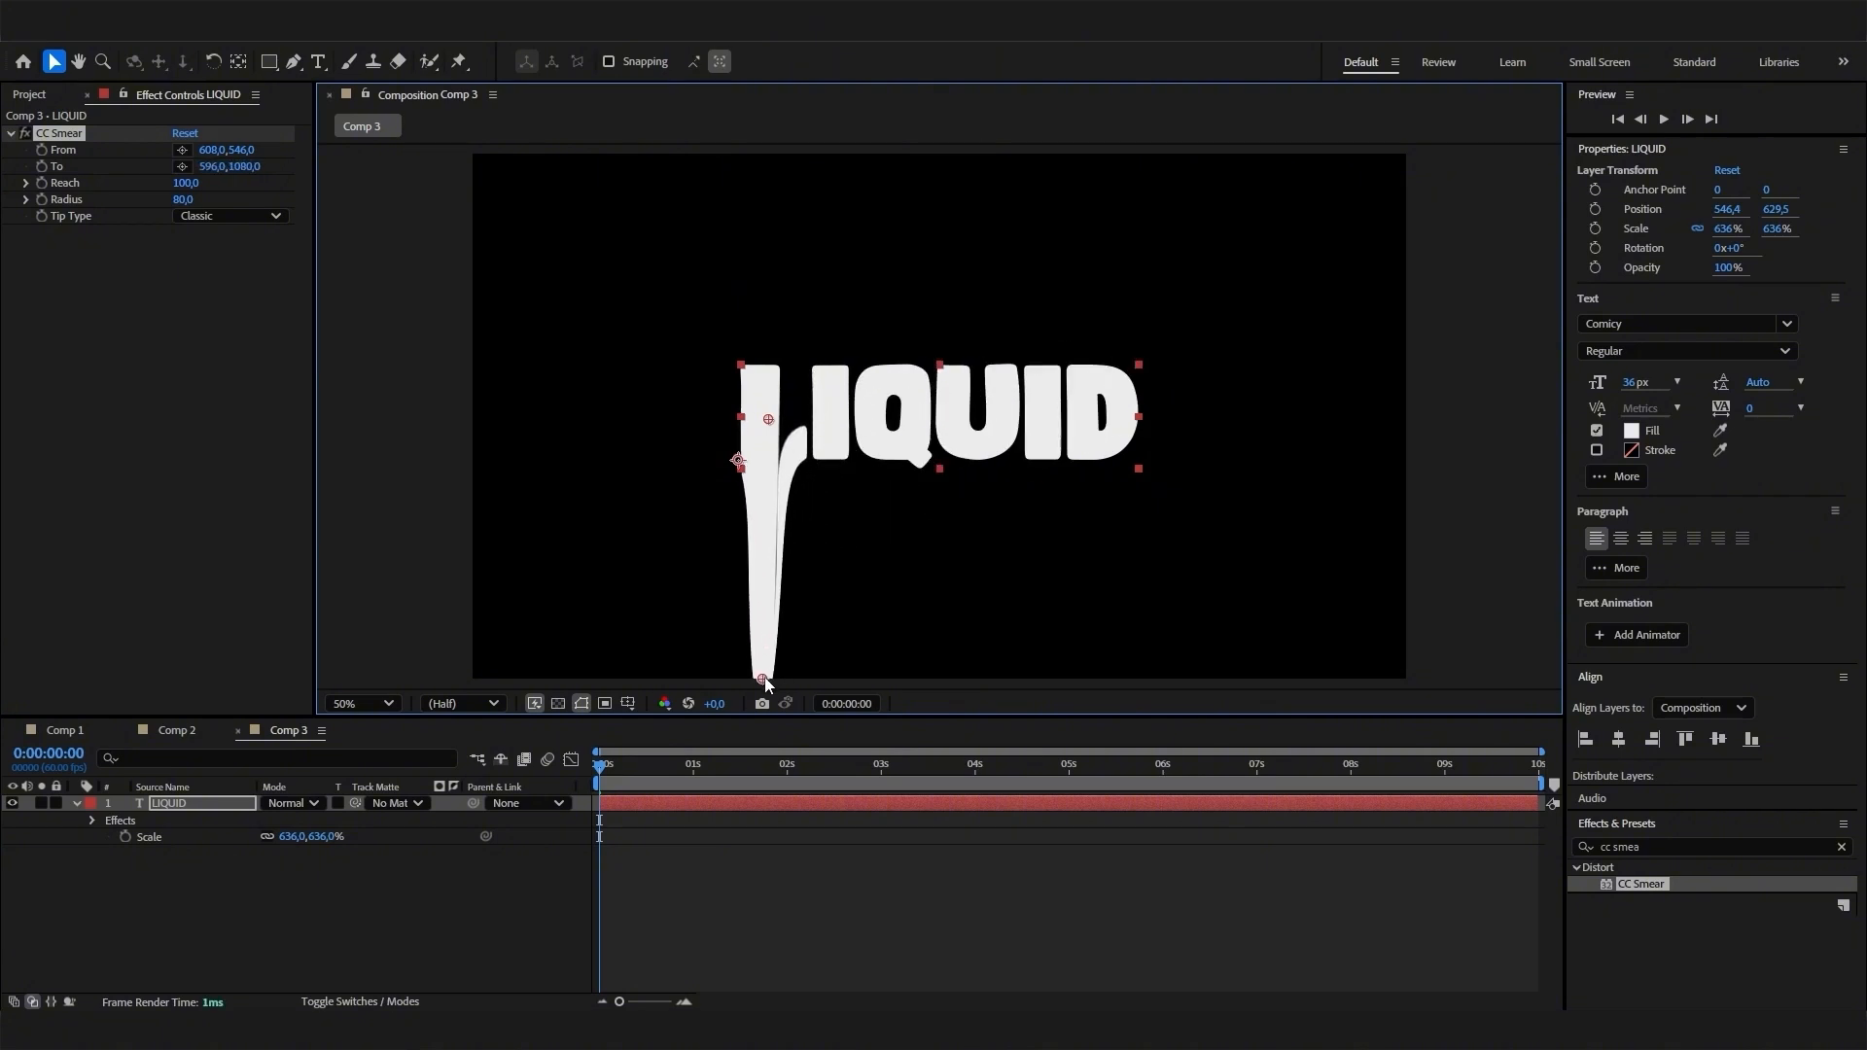
pyautogui.scroll(-2, 836, 583)
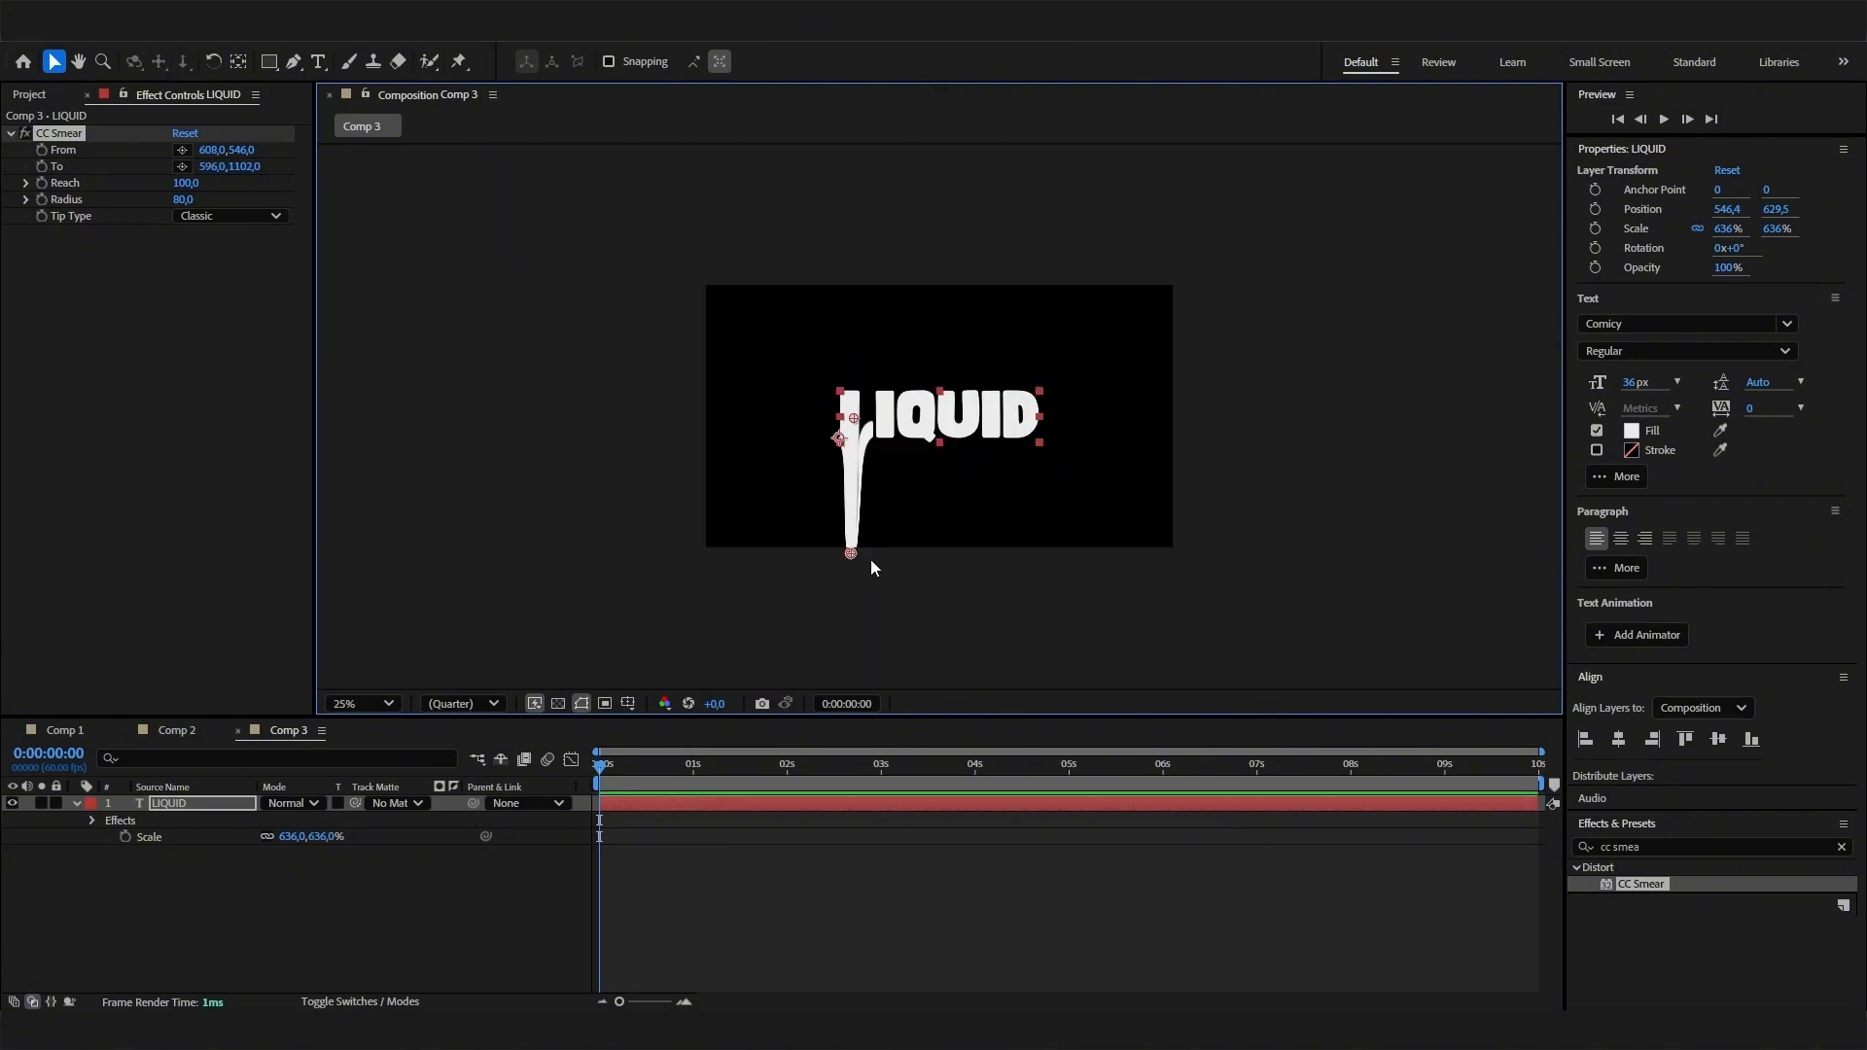
pyautogui.moveTo(849, 555); pyautogui.dragTo(852, 559)
pyautogui.scroll(1, 920, 516)
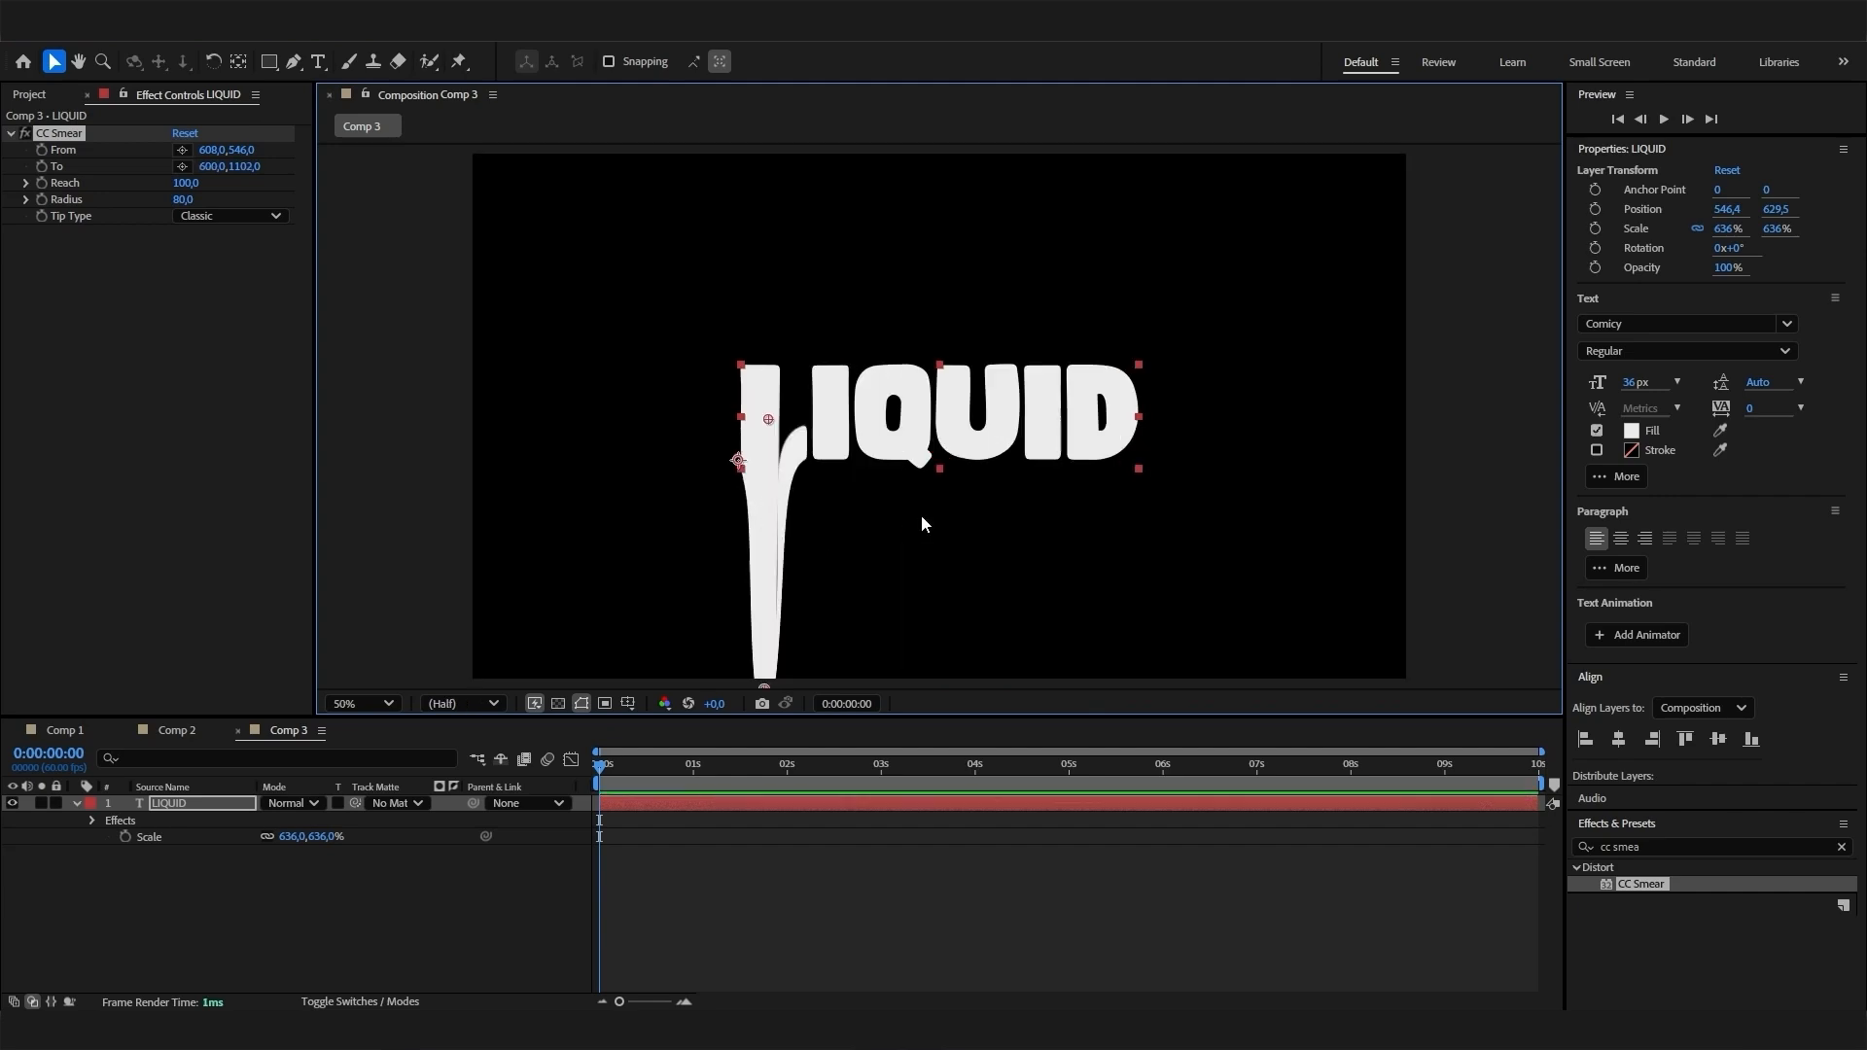
# - Enable keyframing for CC Smear's Reach at 0:00:00:00 and set its value to 0
pyautogui.click(249, 866)
pyautogui.click(209, 803)
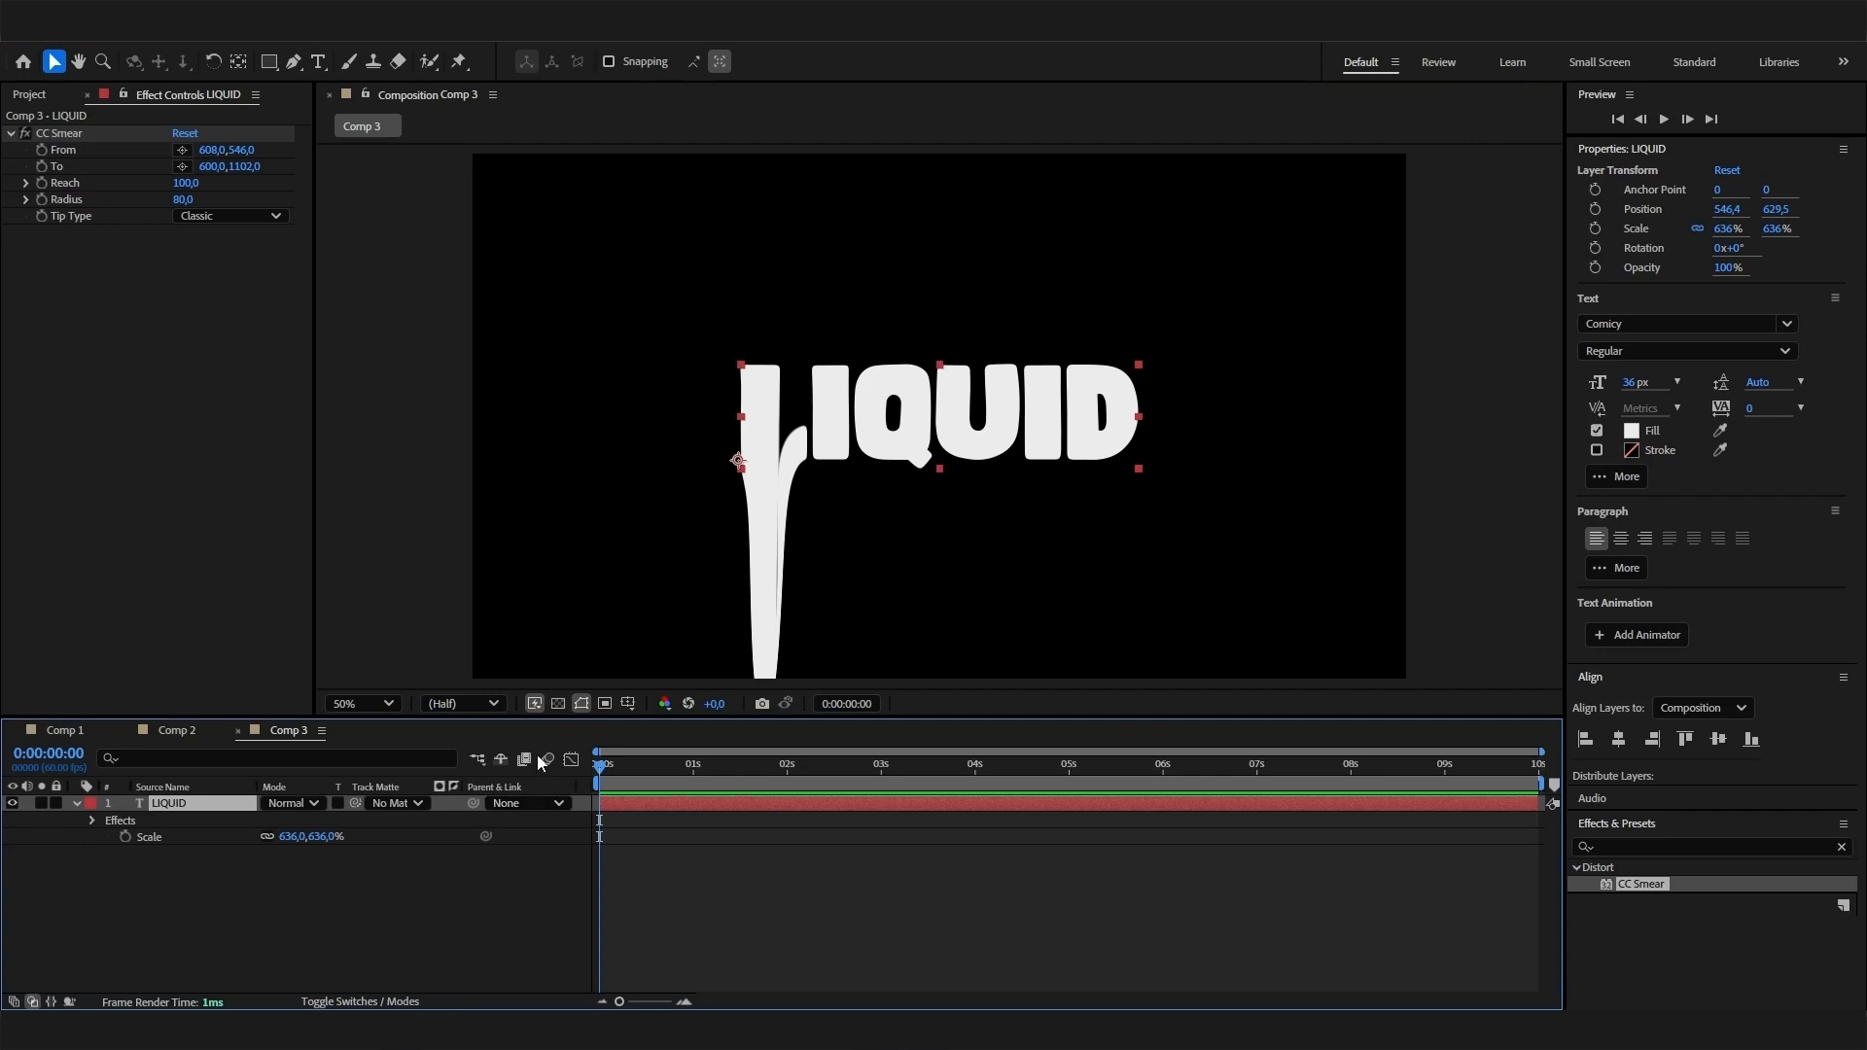
pyautogui.click(52, 133)
pyautogui.moveTo(603, 764); pyautogui.dragTo(510, 772)
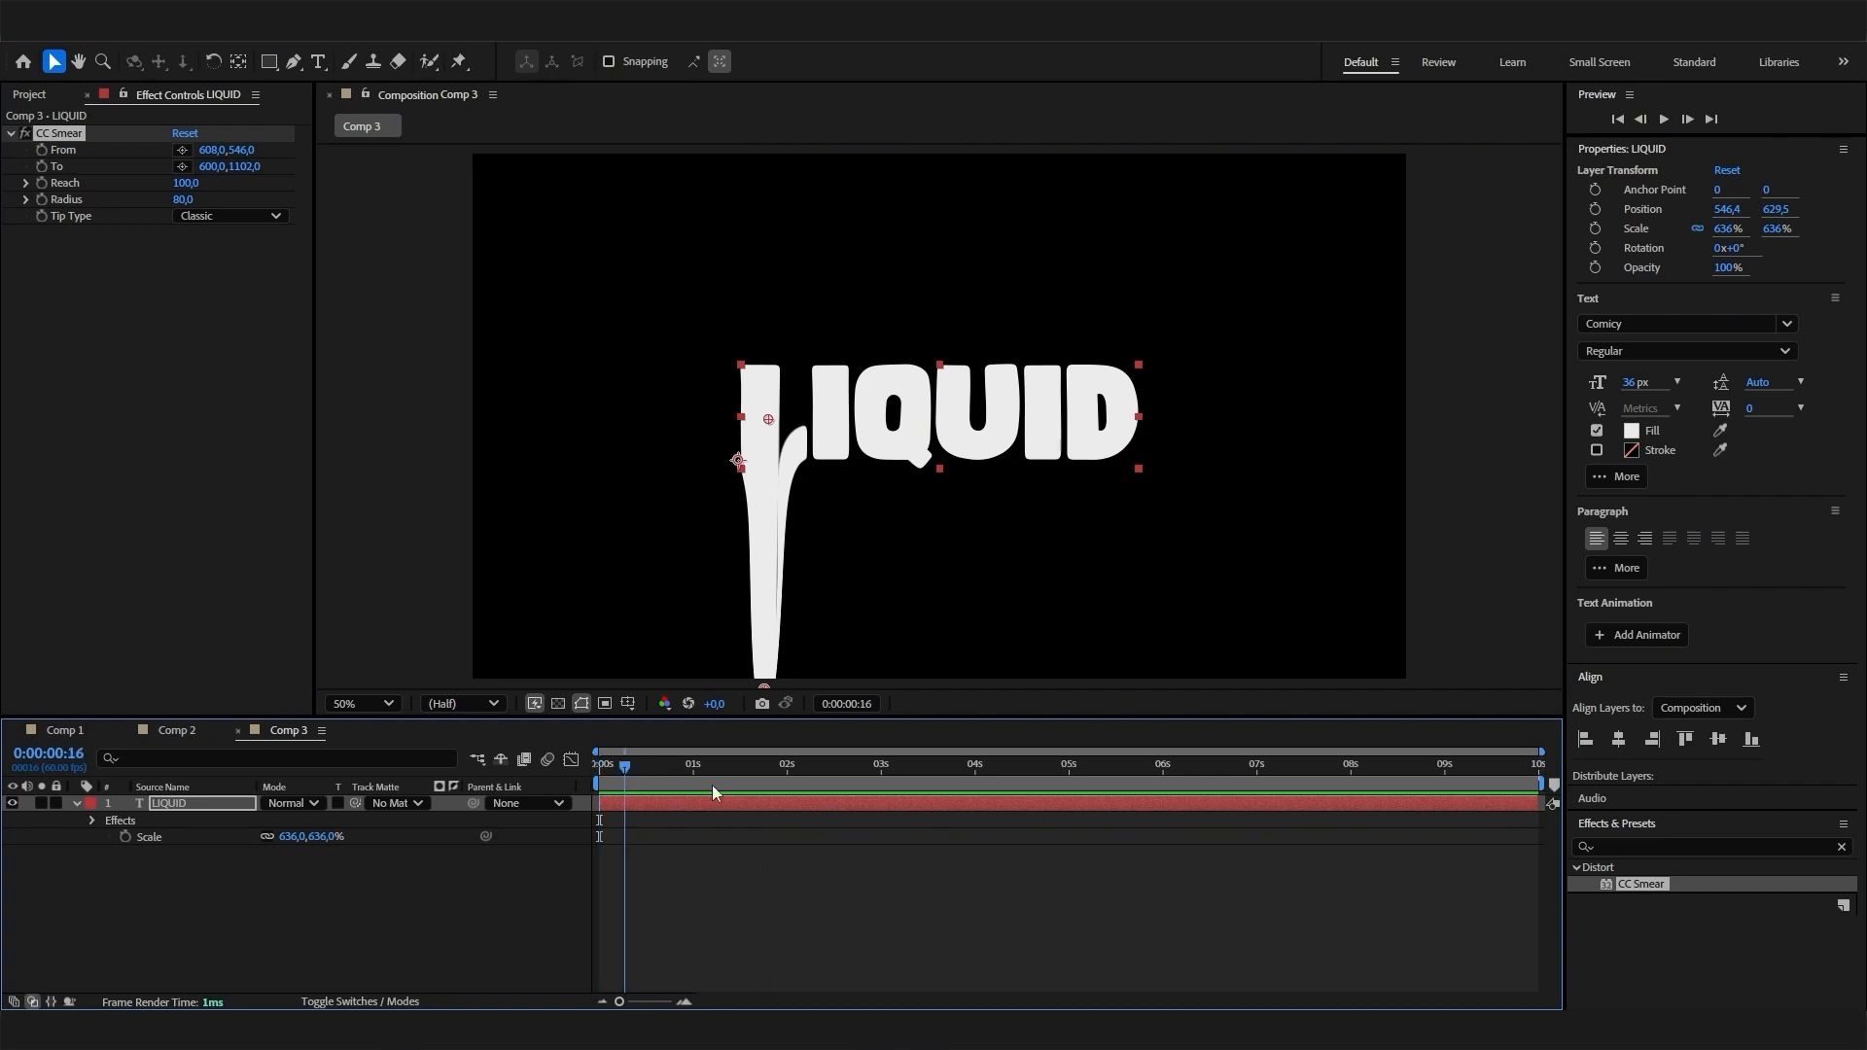
pyautogui.click(92, 821)
pyautogui.click(109, 835)
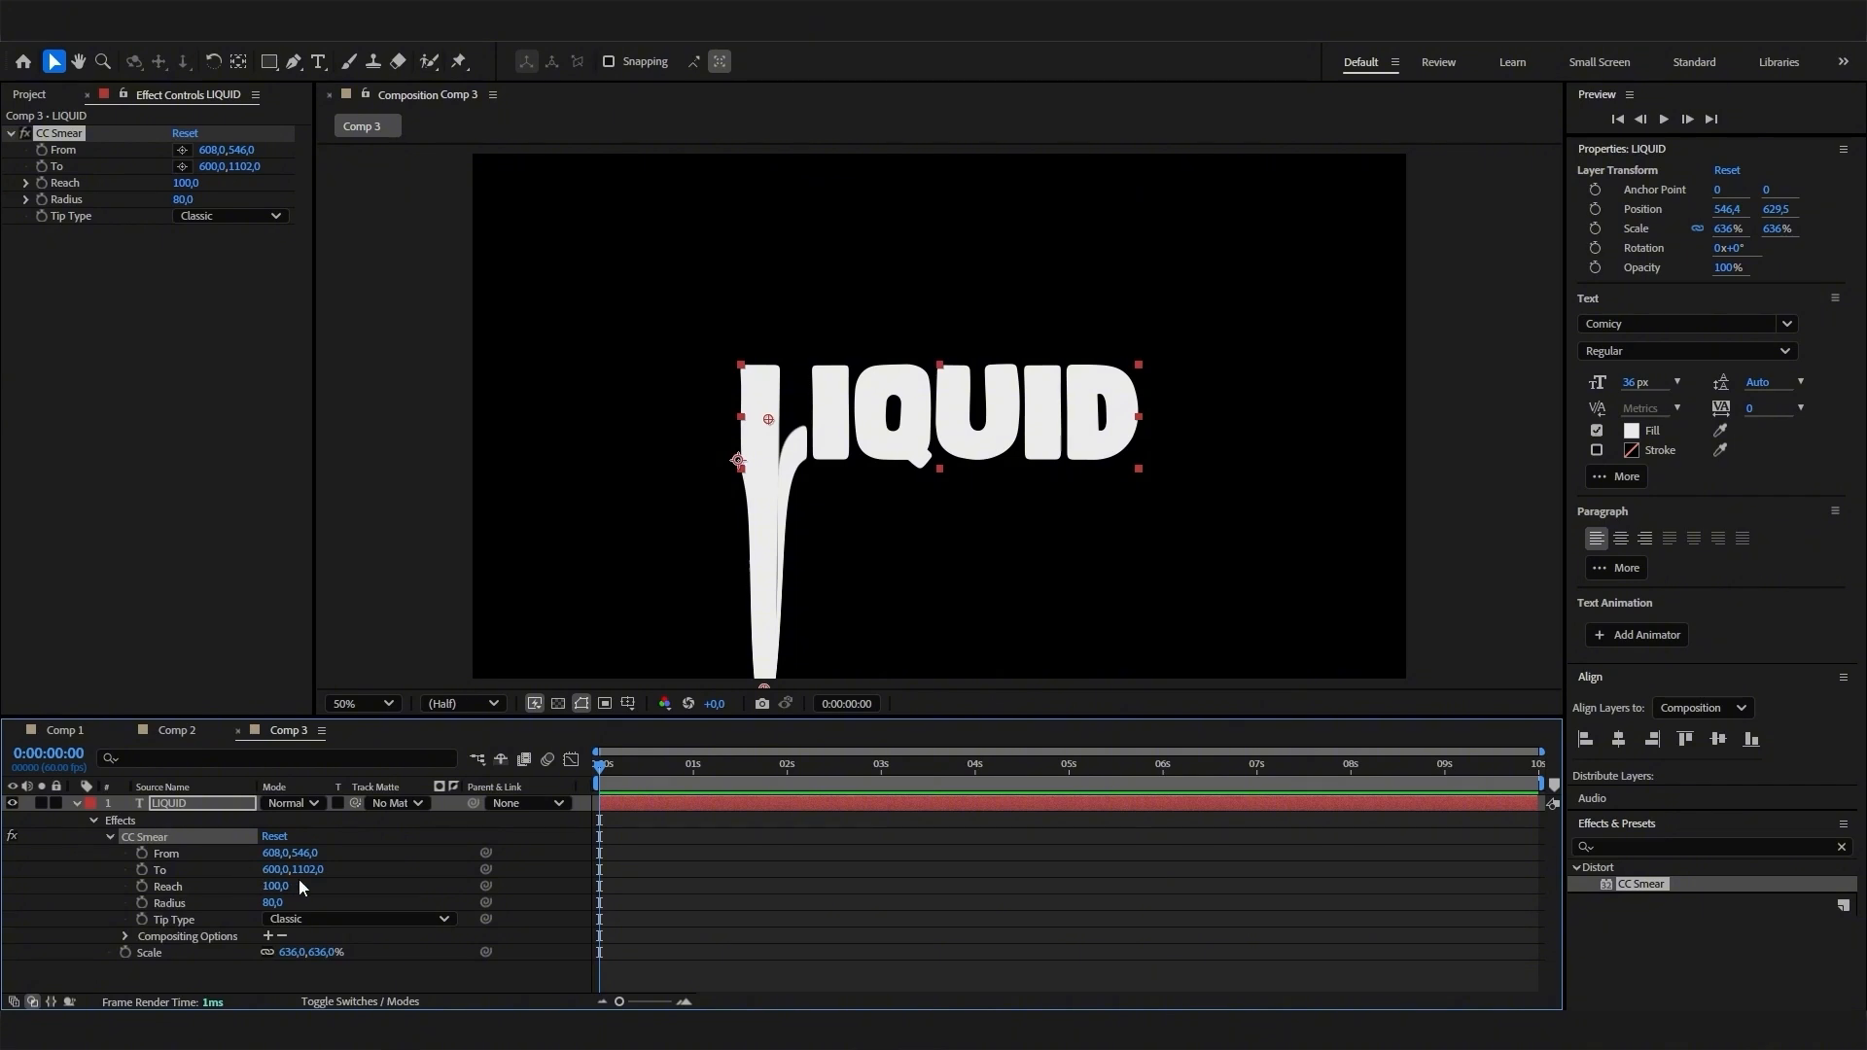
pyautogui.click(142, 887)
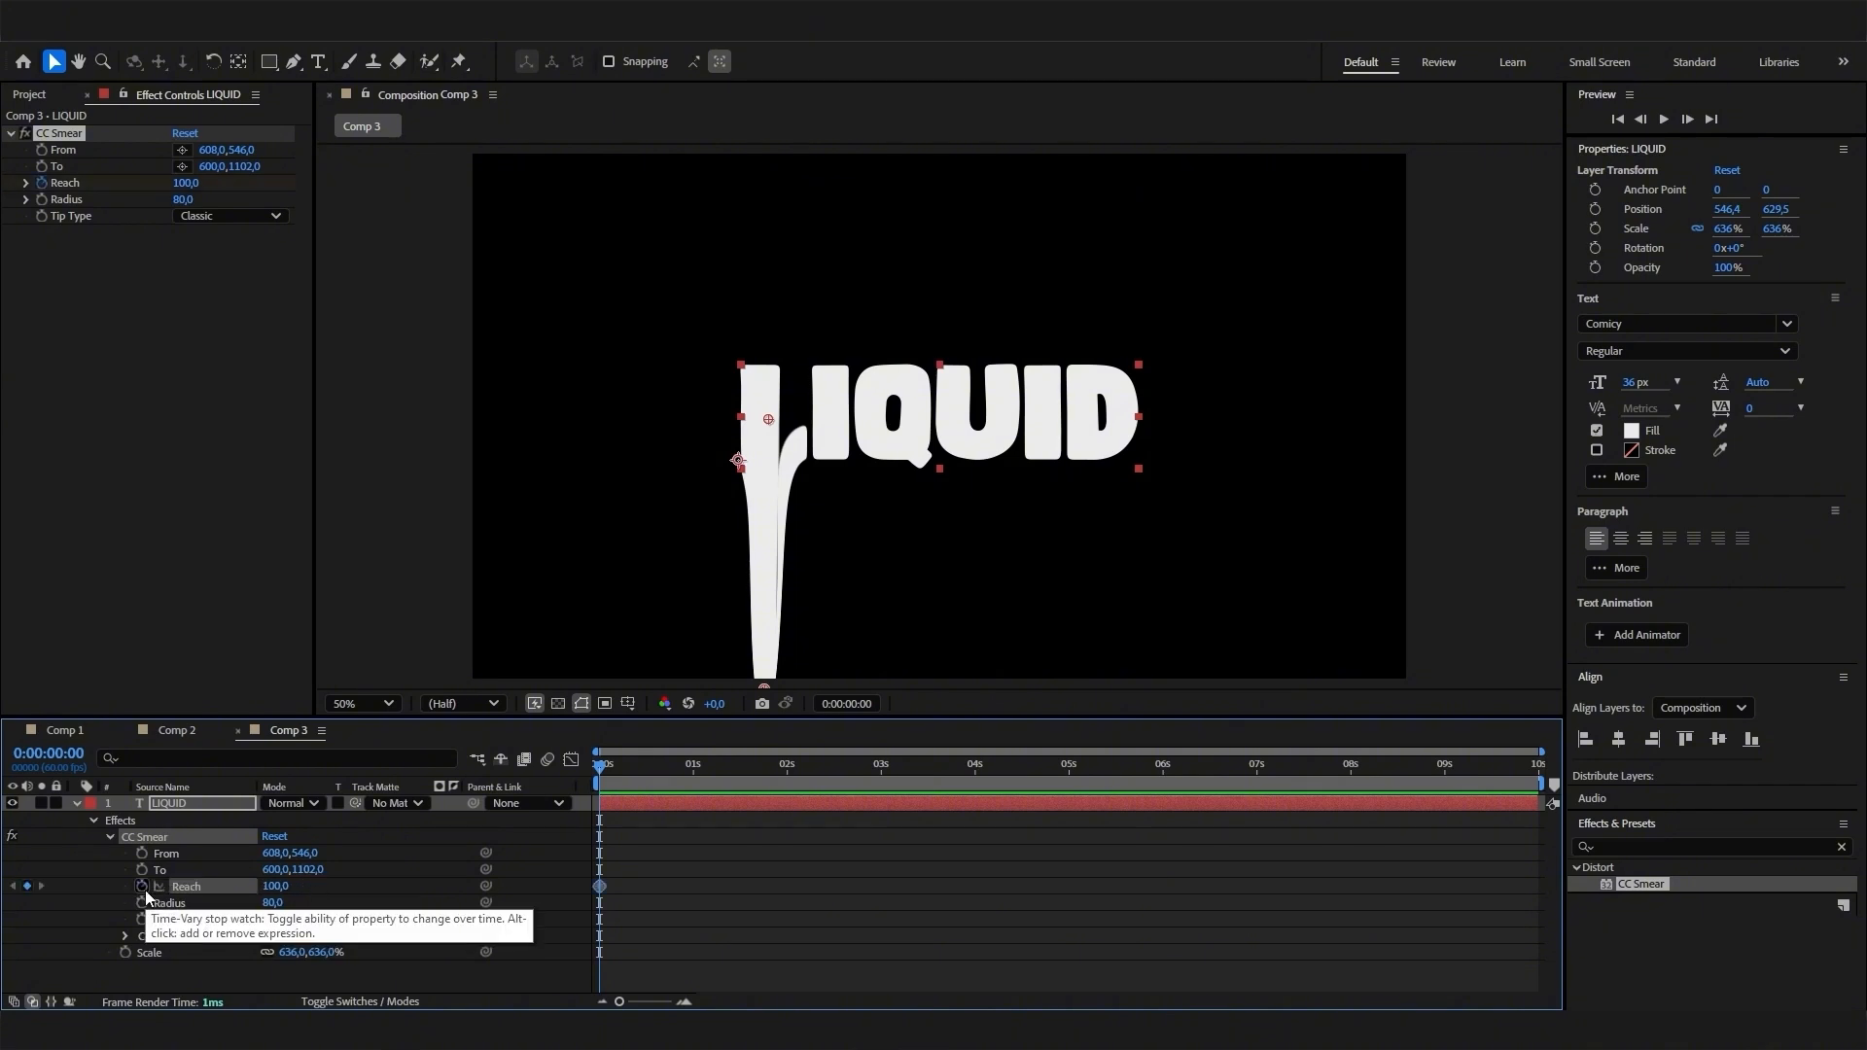
pyautogui.moveTo(282, 889); pyautogui.dragTo(255, 892)
pyautogui.click(272, 893)
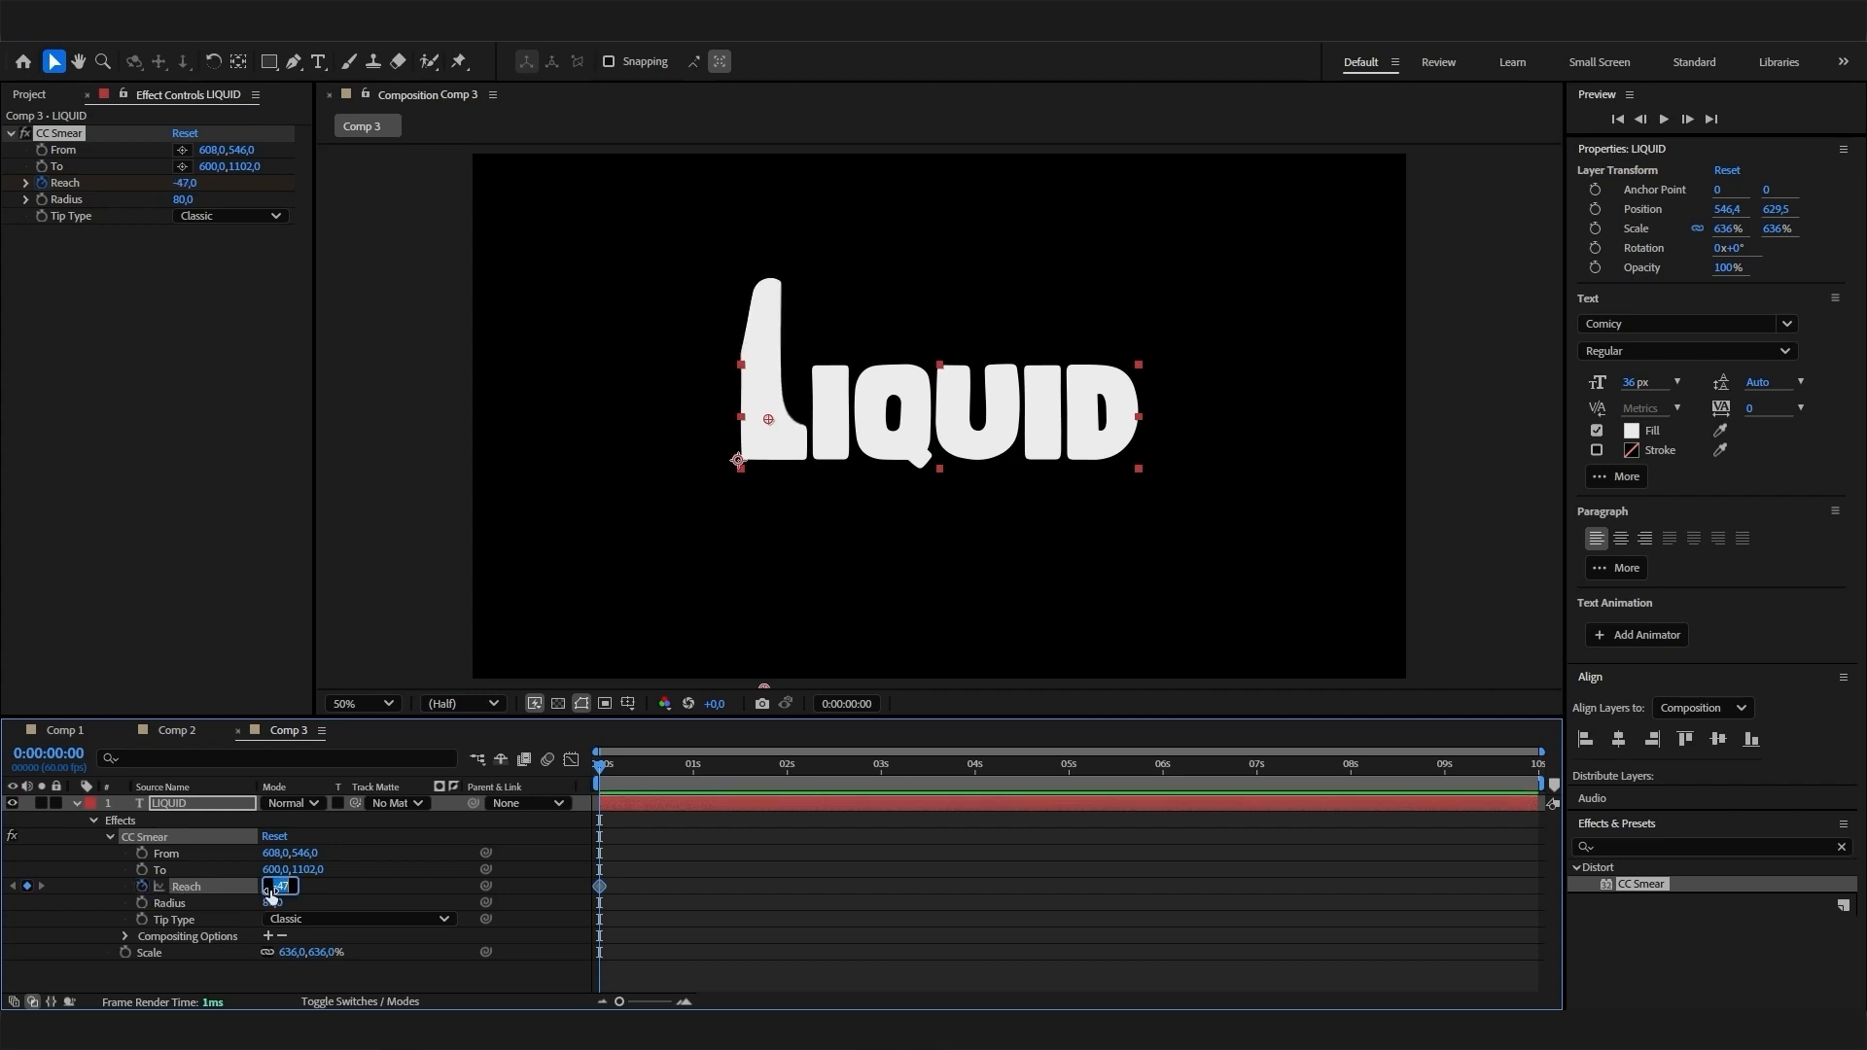
pyautogui.write('0')
pyautogui.click(360, 904)
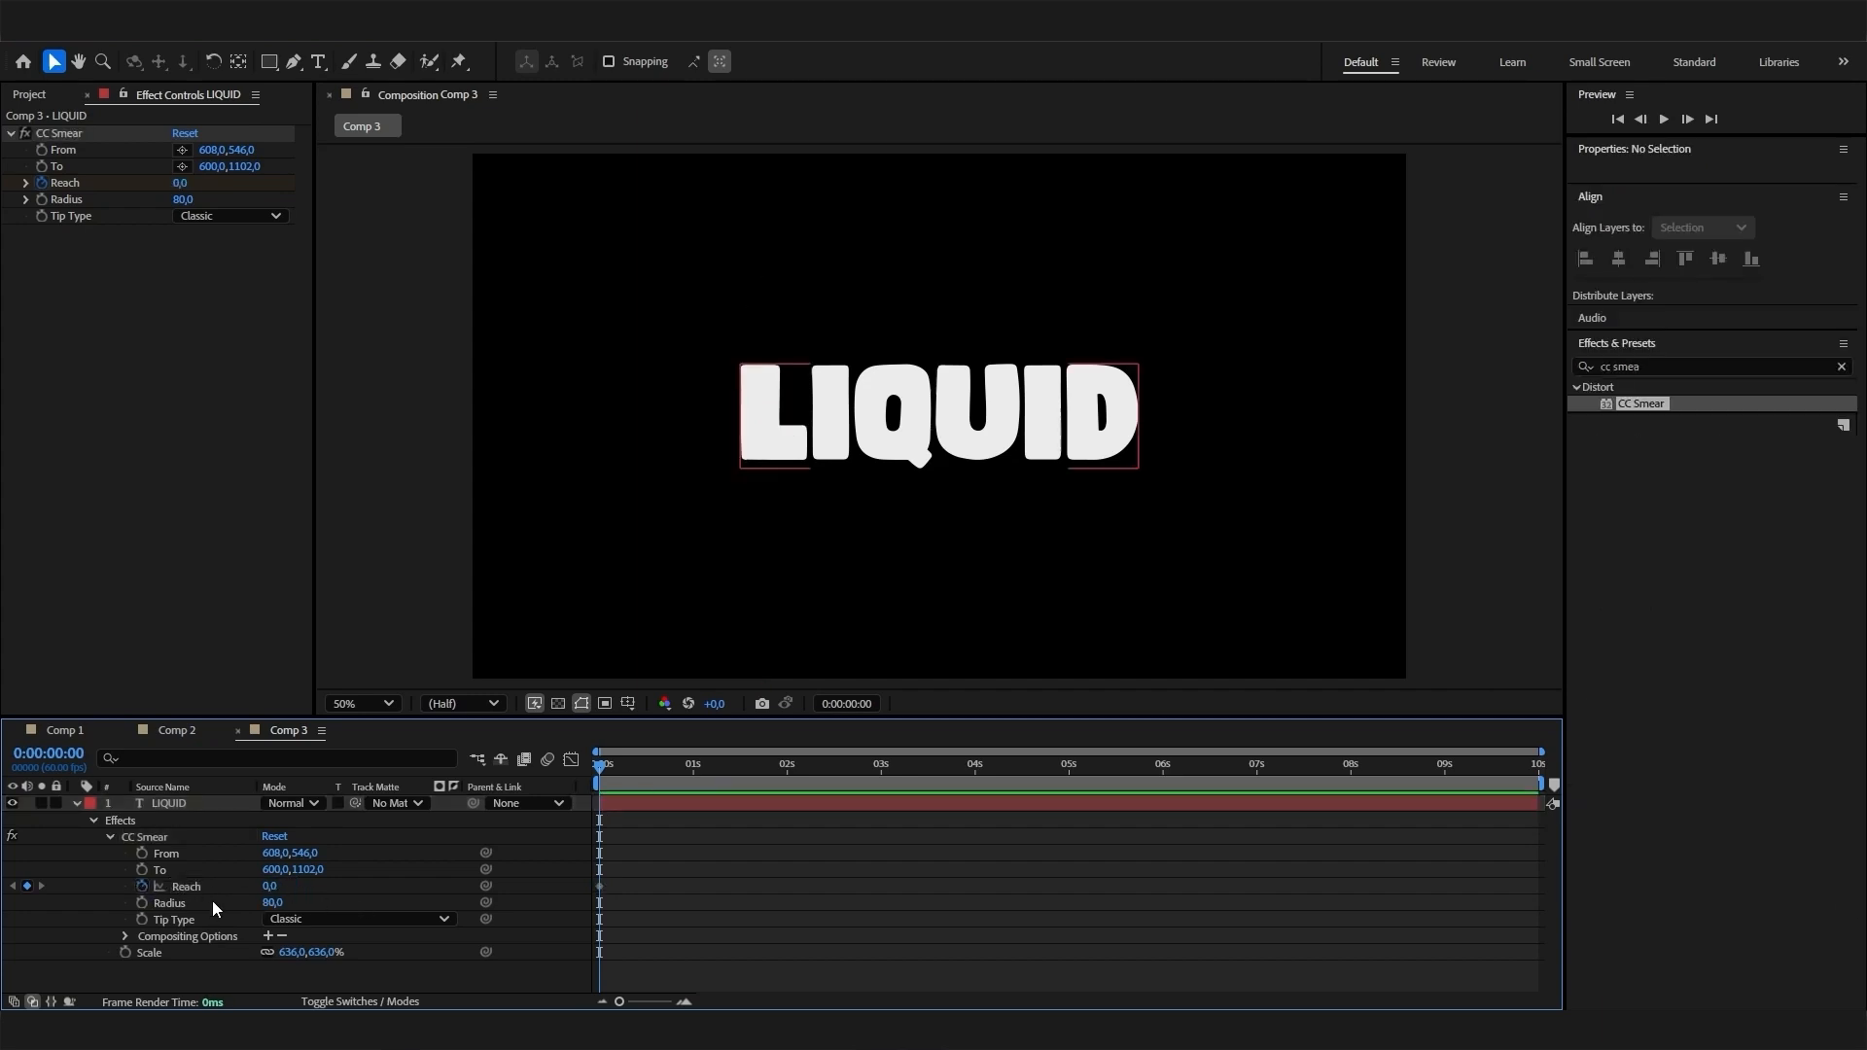
# - Keyframe CC Smear's Reach at 1000 at 0:00:03:34 and preview the drip animation from the start
pyautogui.moveTo(759, 788); pyautogui.dragTo(935, 776)
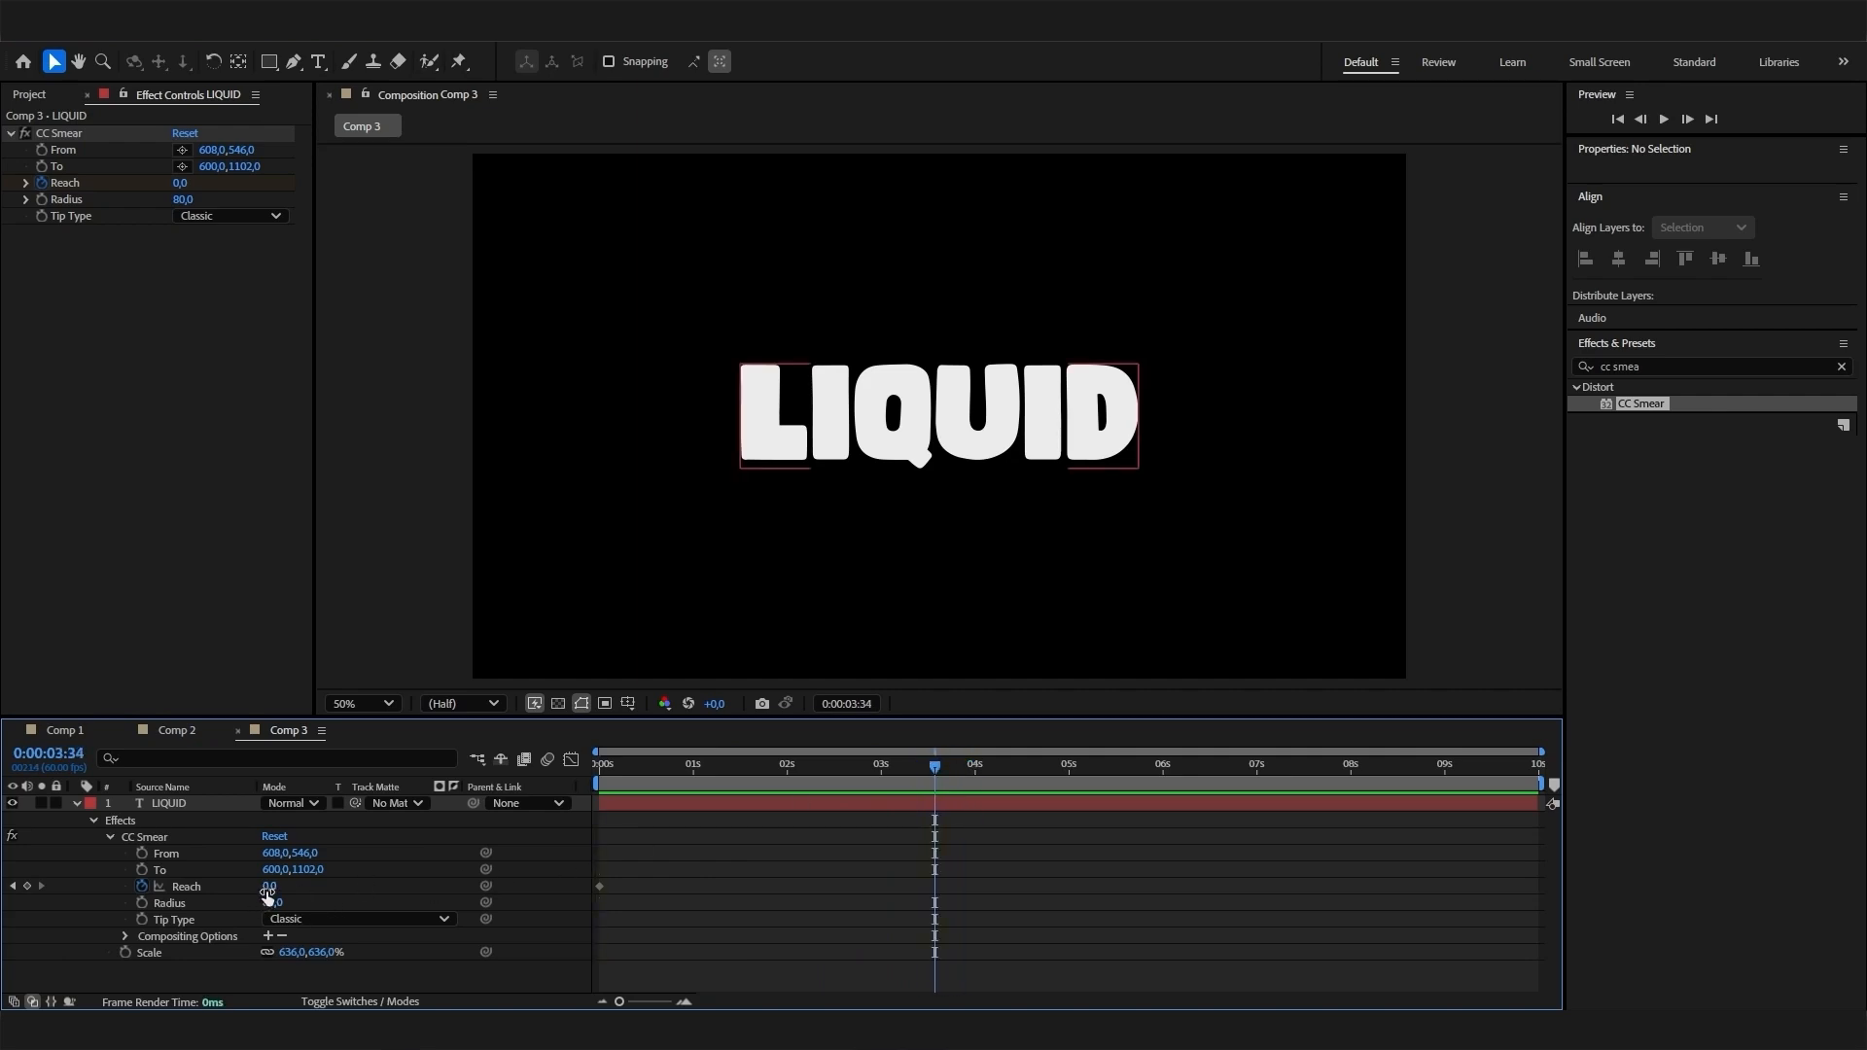
pyautogui.moveTo(268, 893); pyautogui.dragTo(583, 894)
pyautogui.moveTo(934, 769); pyautogui.dragTo(523, 826)
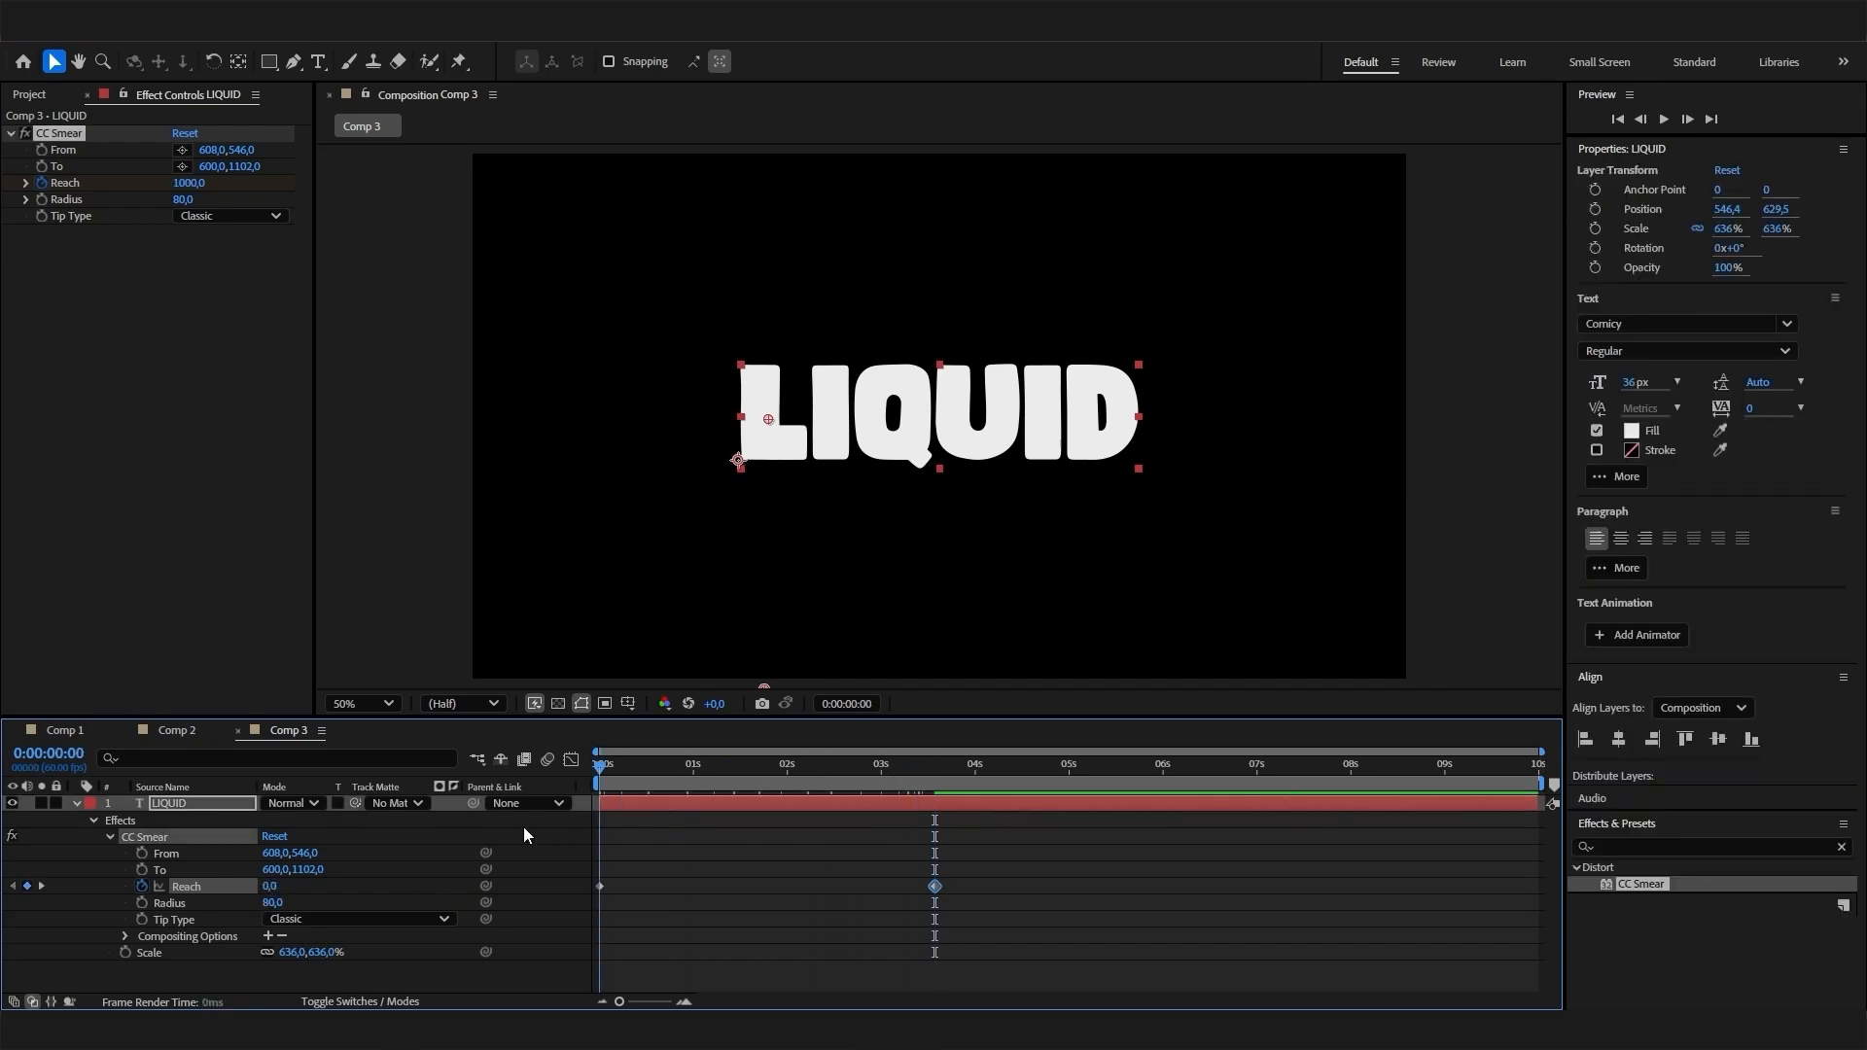
pyautogui.press('space')
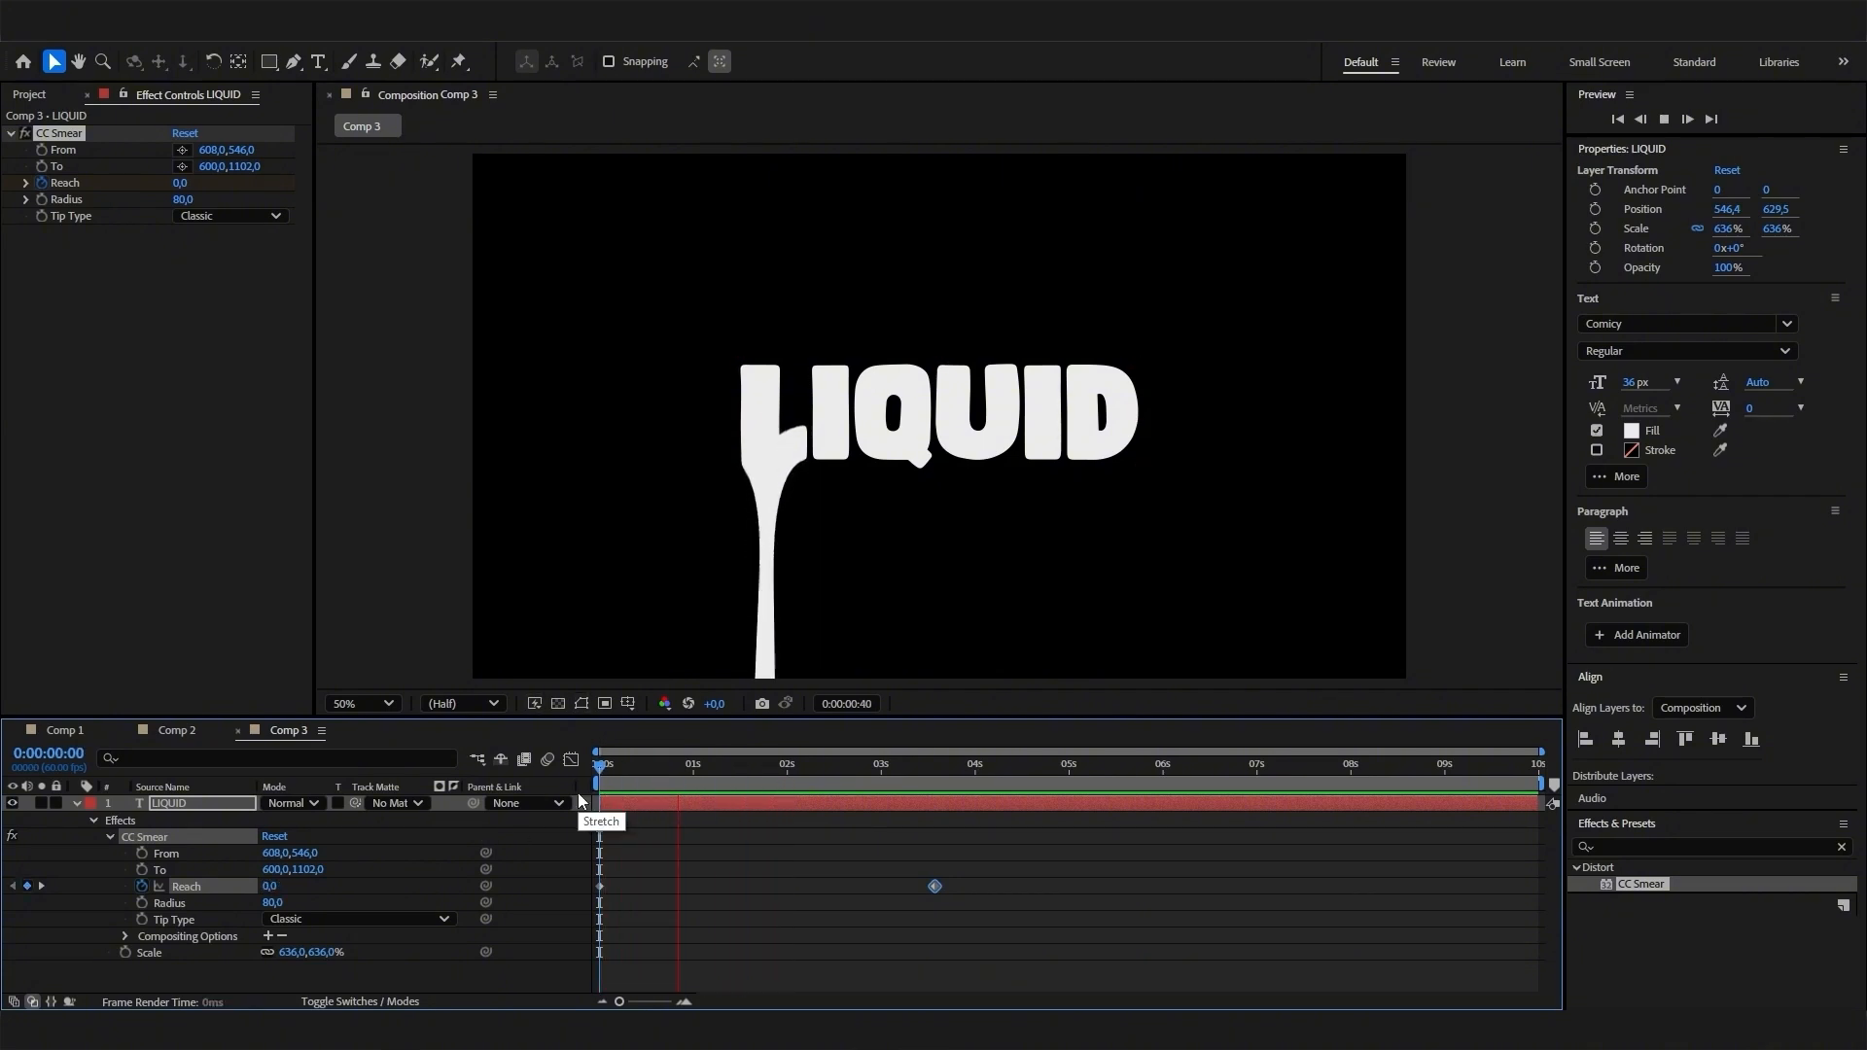
pyautogui.moveTo(739, 776)
pyautogui.mouseDown()
pyautogui.moveTo(659, 814)
pyautogui.moveTo(688, 808)
pyautogui.mouseUp()
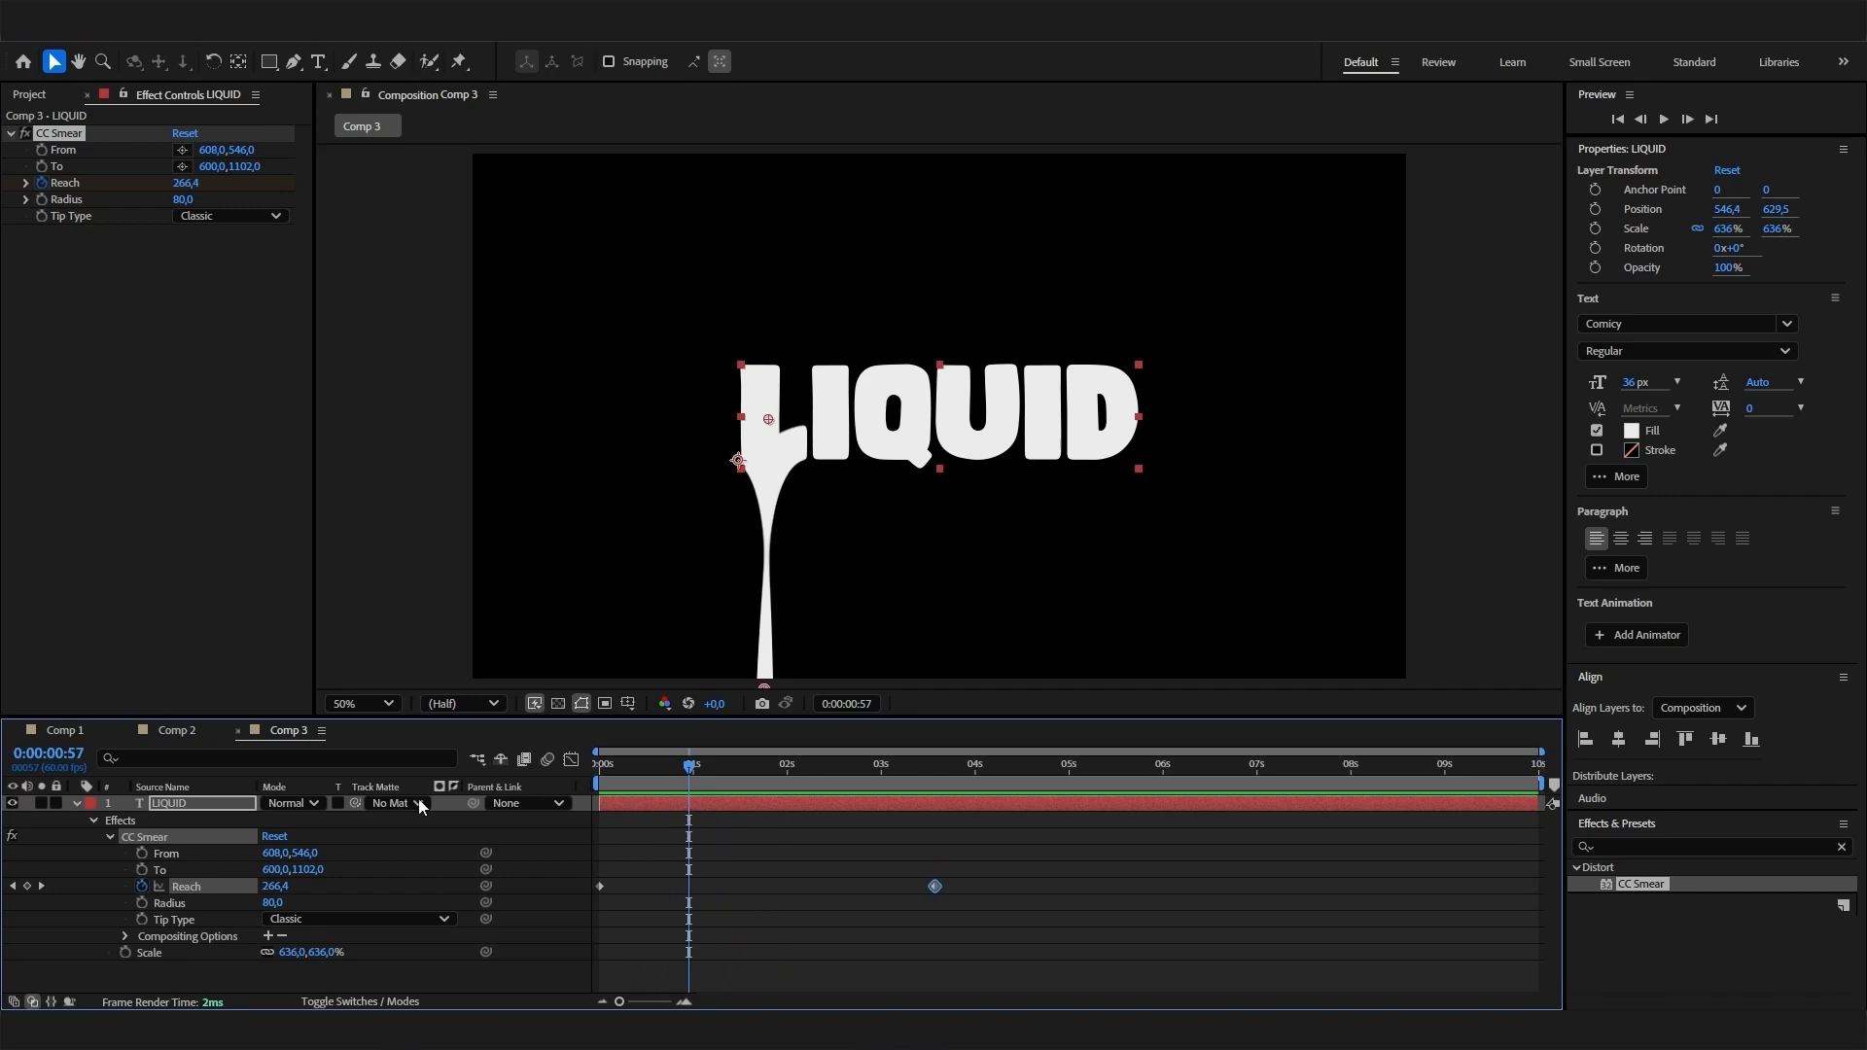
# - Collapse the CC Smear effect's properties on the LIQUID layer
pyautogui.click(109, 837)
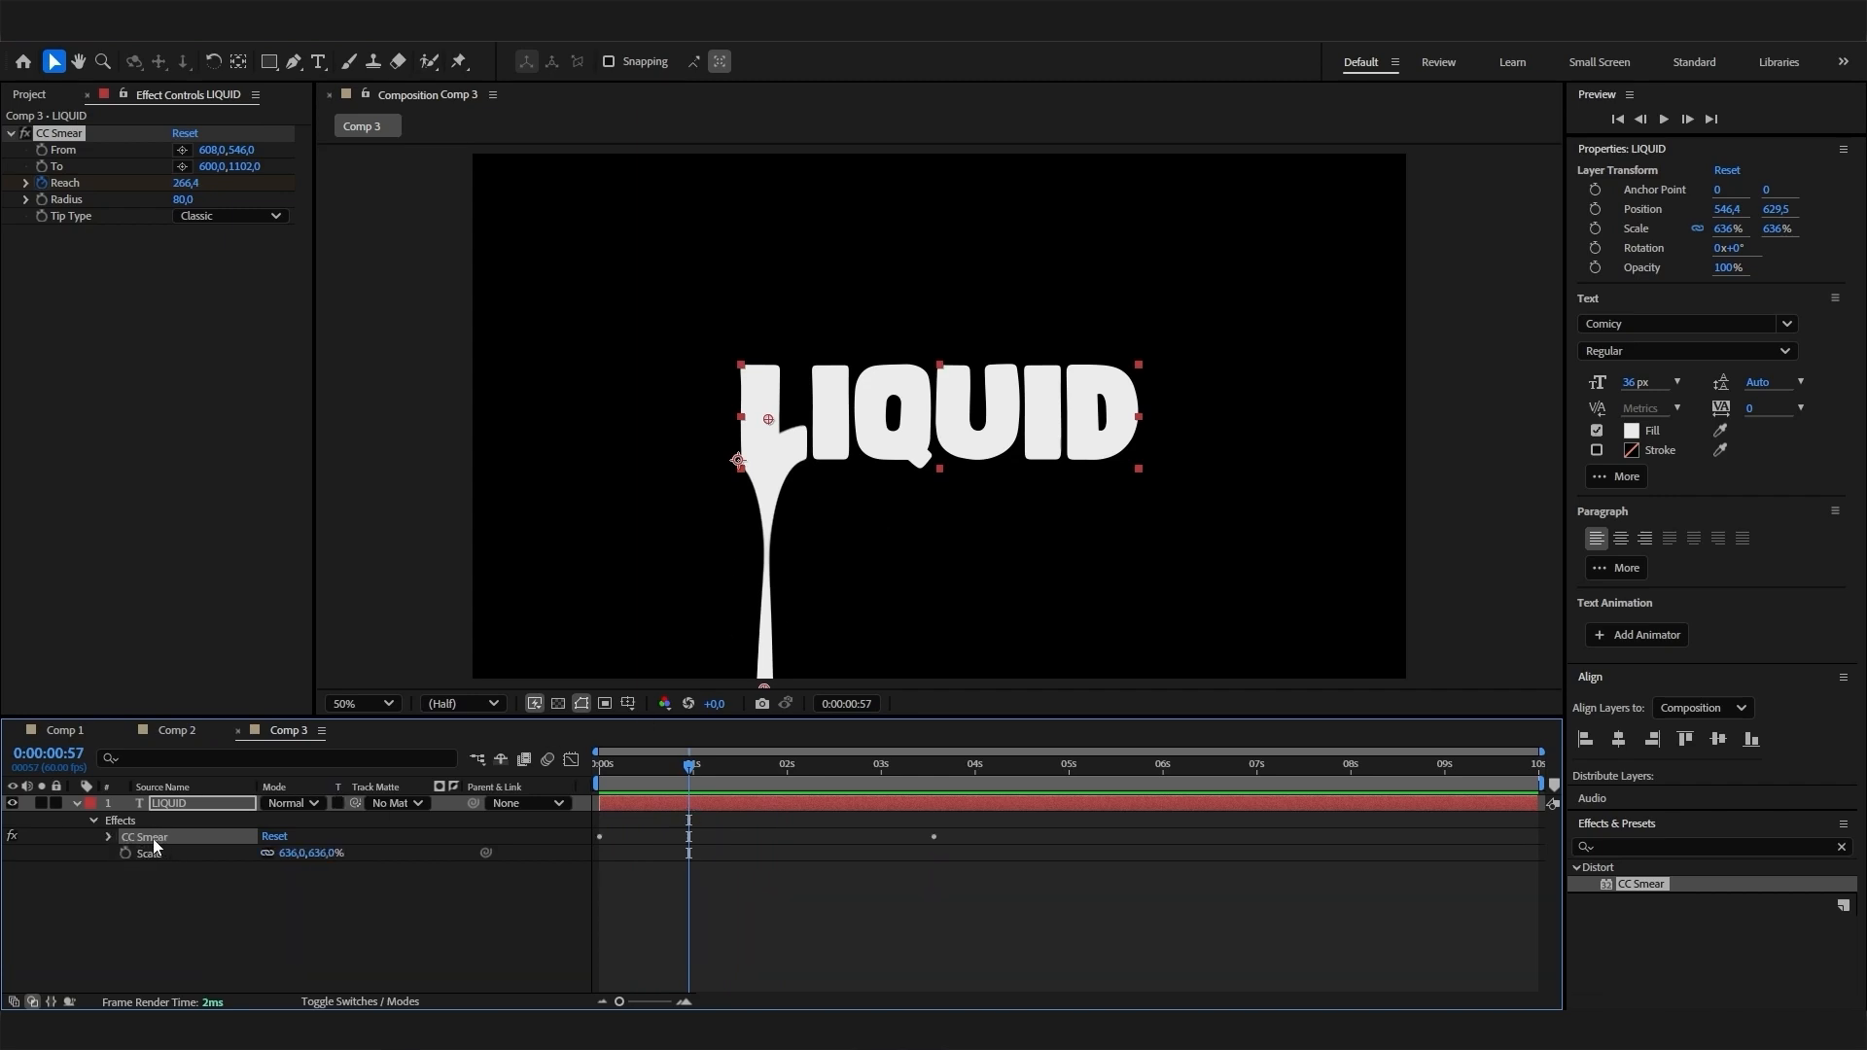
pyautogui.click(11, 133)
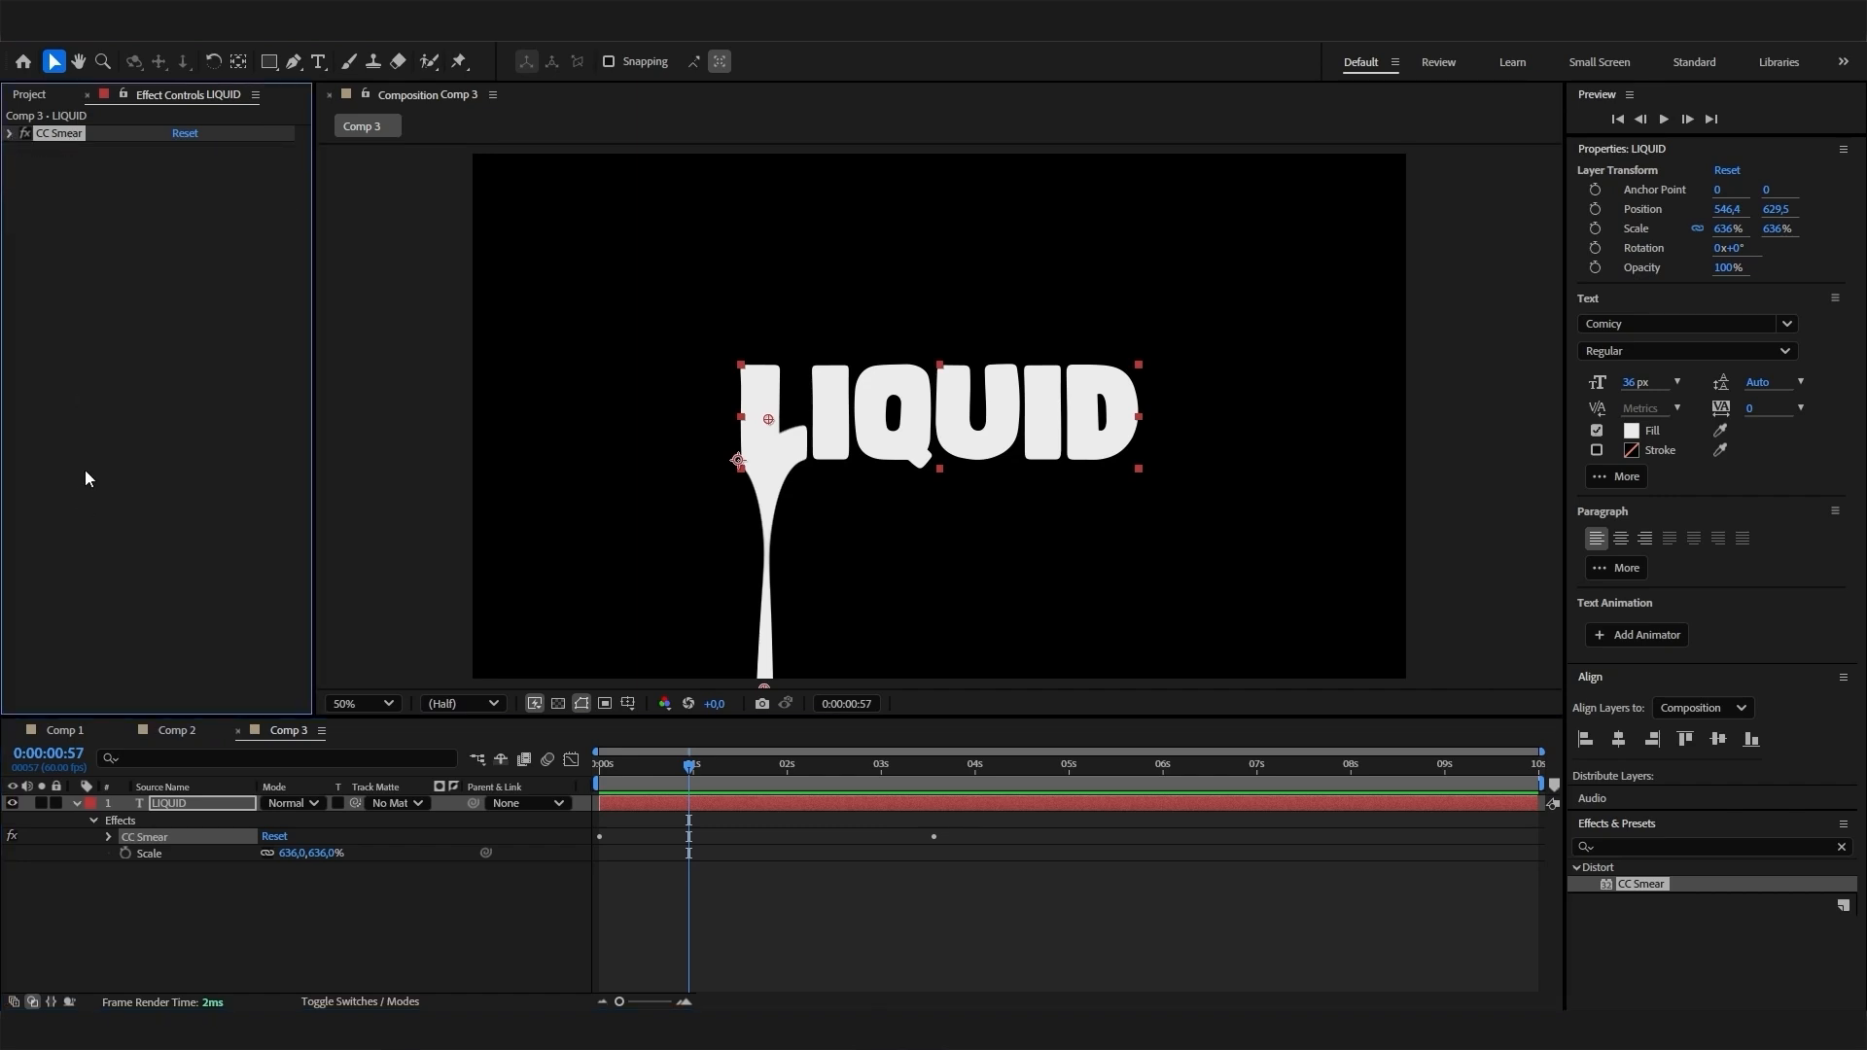
# - Duplicate CC Smear for the first I, placing its From point at about 734, 558 and To point at about 732, 1114
pyautogui.hotkey('ctrl', 'd')
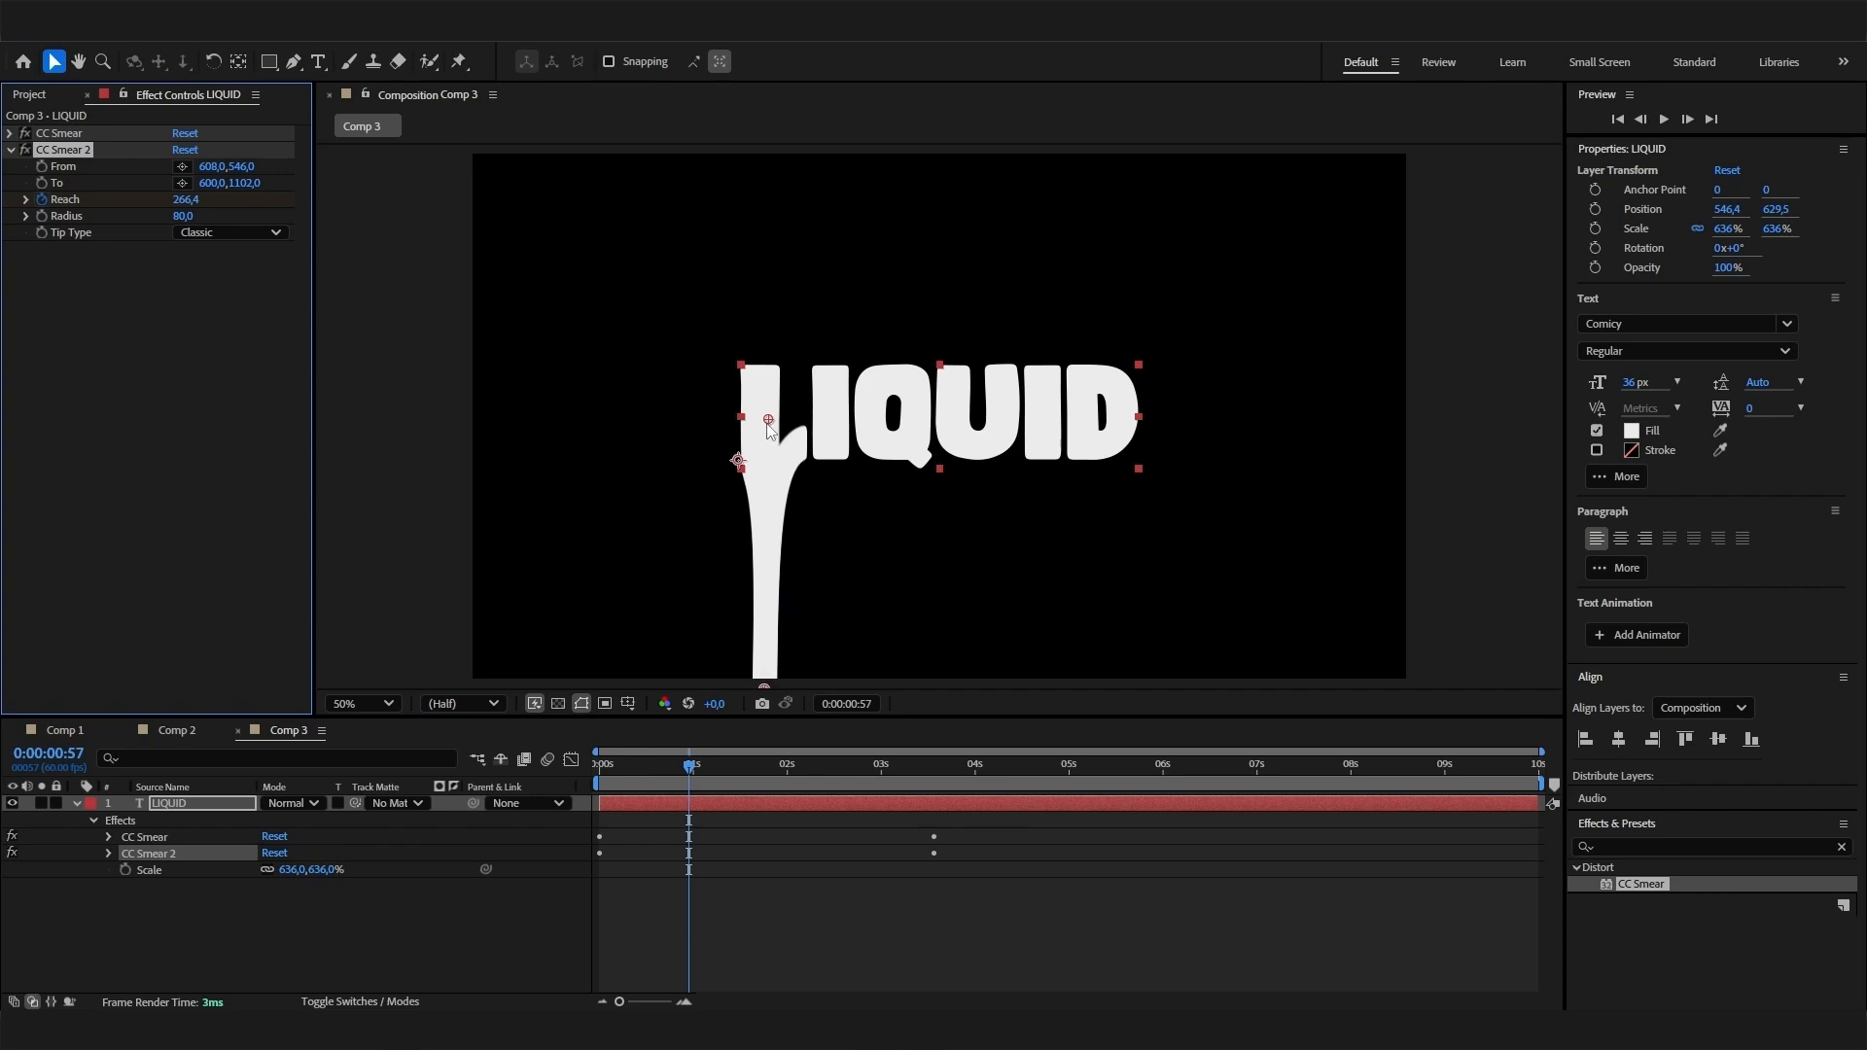
pyautogui.moveTo(768, 425); pyautogui.dragTo(831, 433)
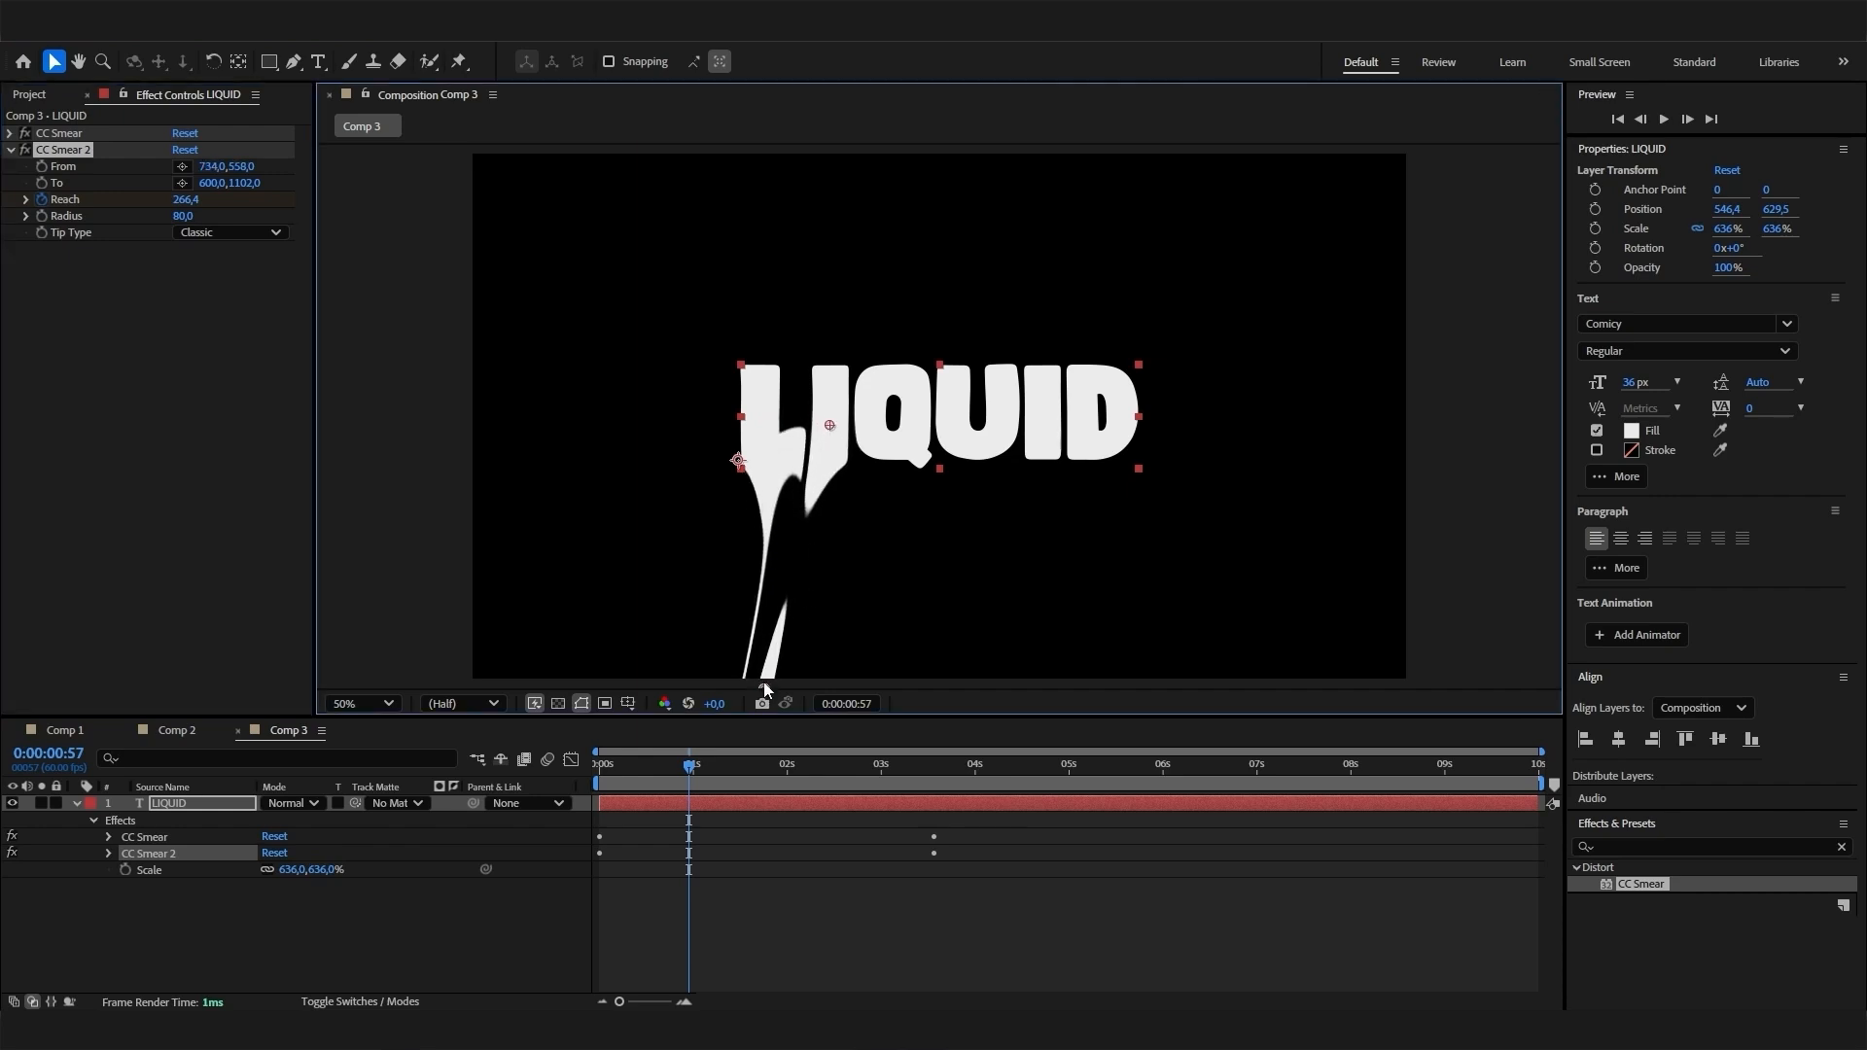
pyautogui.click(809, 677)
pyautogui.press(',')
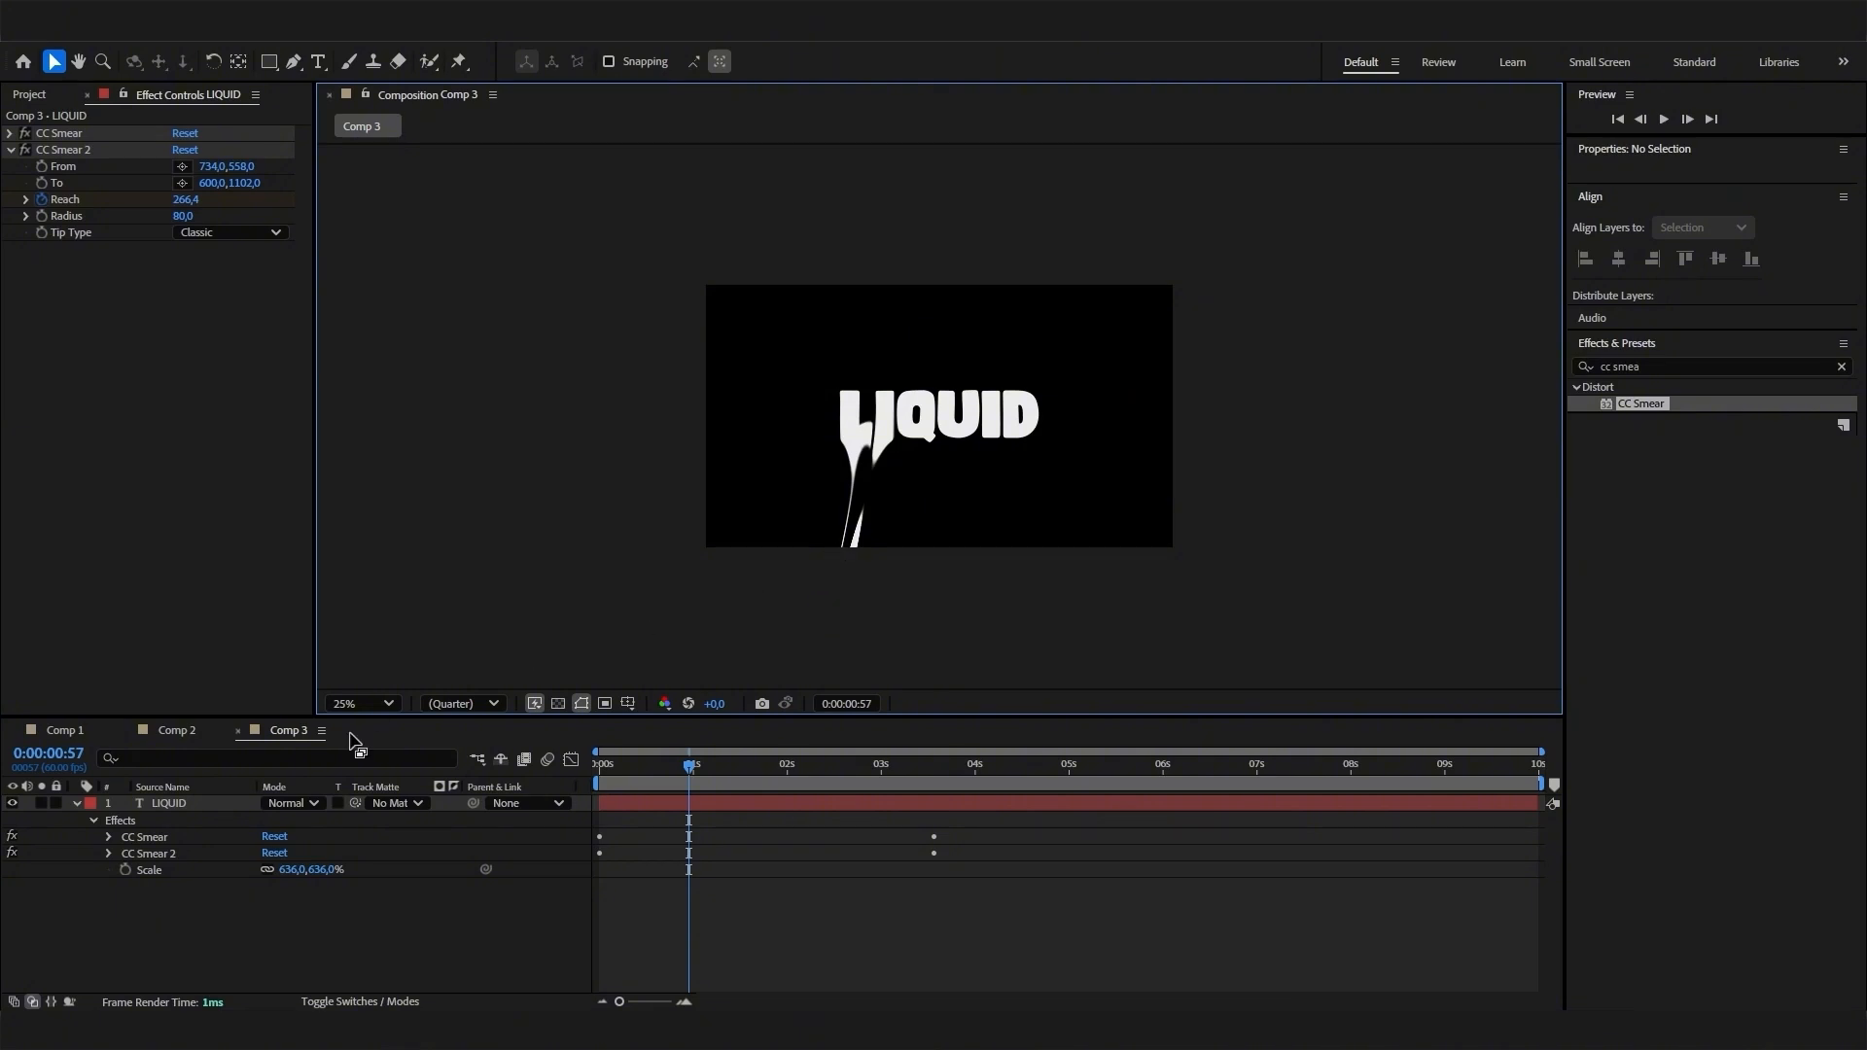
pyautogui.click(78, 149)
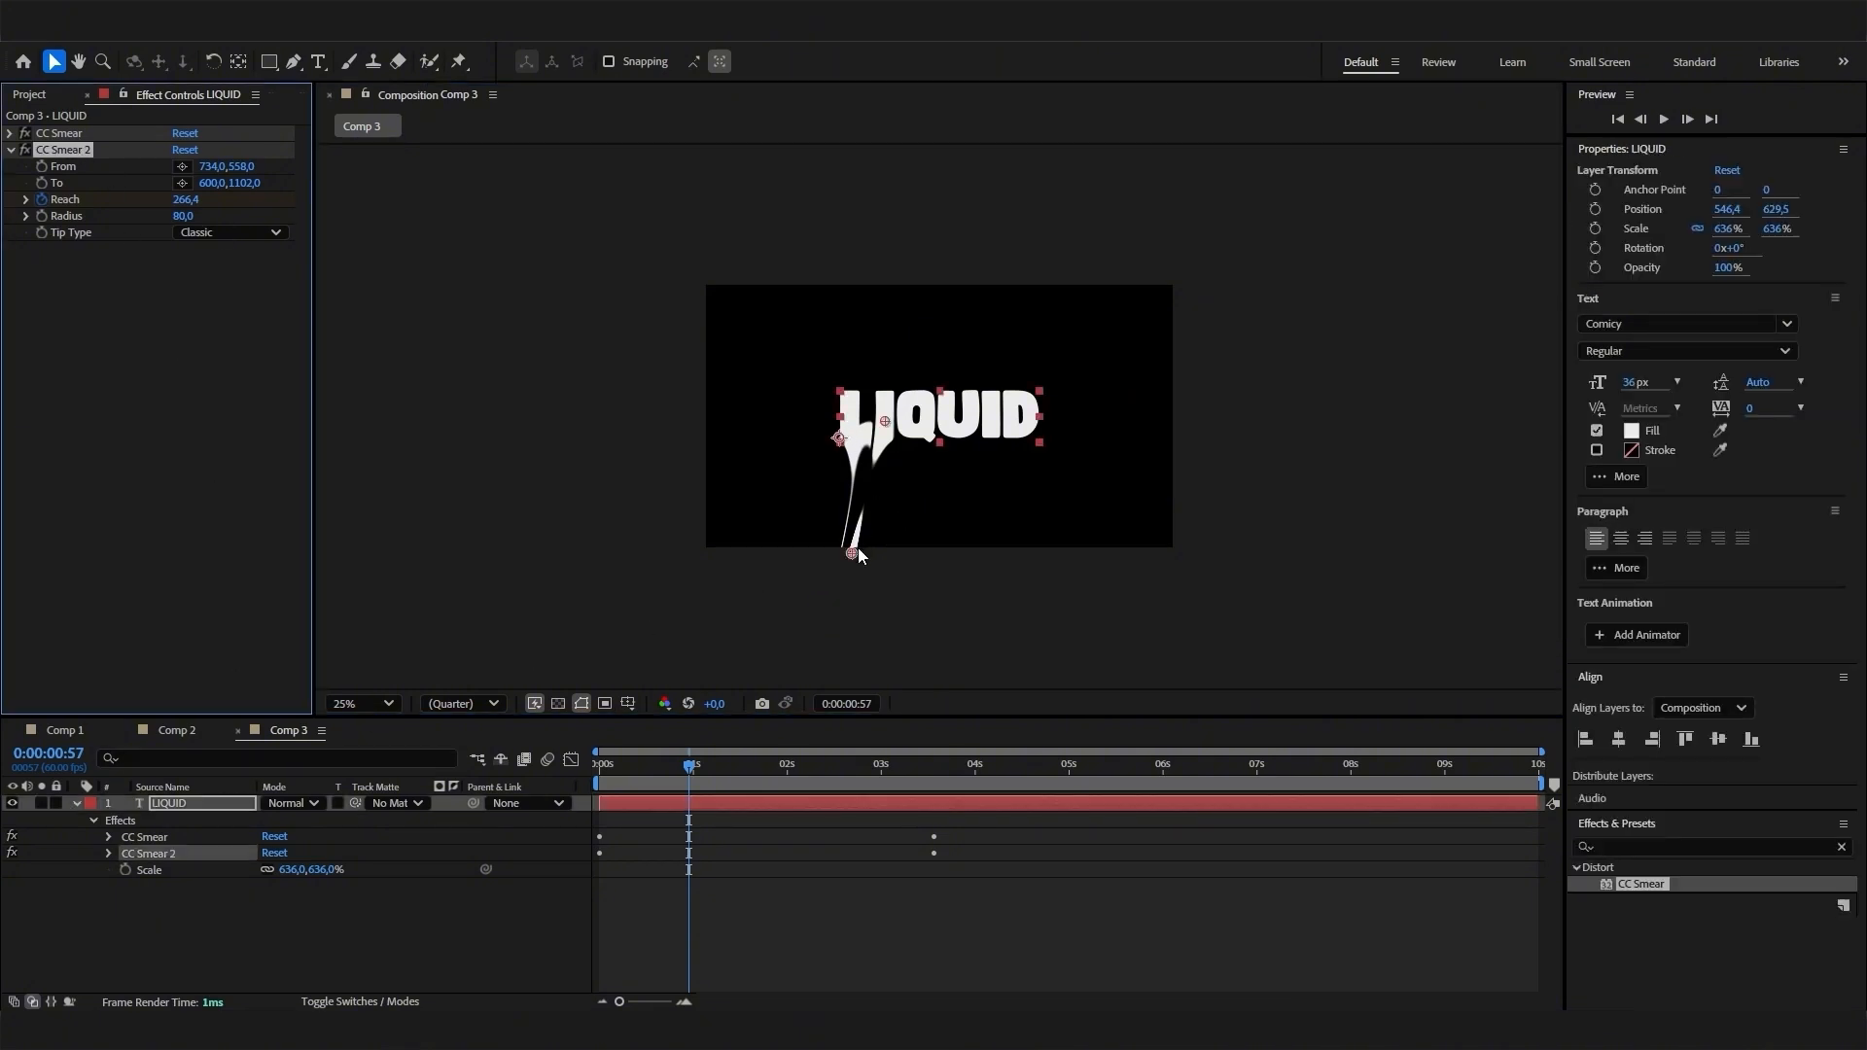
pyautogui.moveTo(852, 554); pyautogui.dragTo(884, 562)
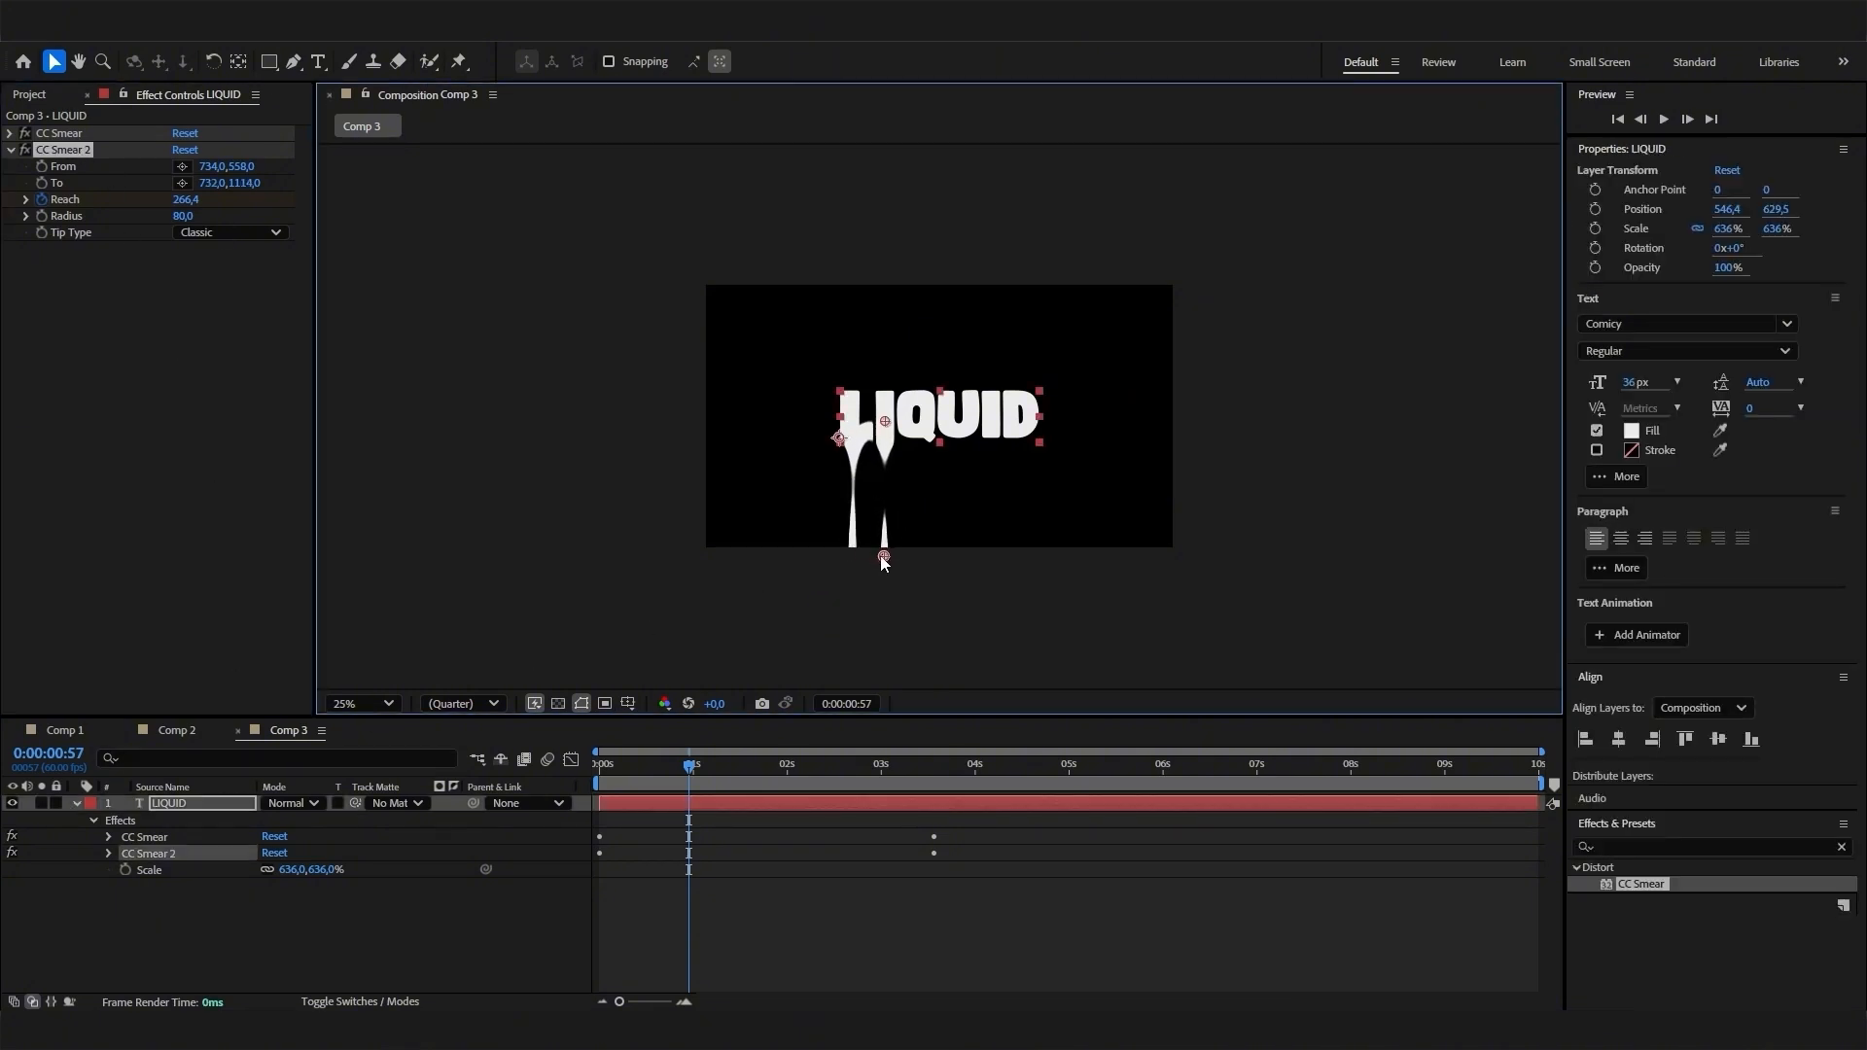
pyautogui.press('.')
pyautogui.press(',')
# - Duplicate CC Smear 2 for the letter Q, placing From at about 834, 594 and To at about 852, 1114
pyautogui.click(77, 155)
pyautogui.hotkey('ctrl', 'd')
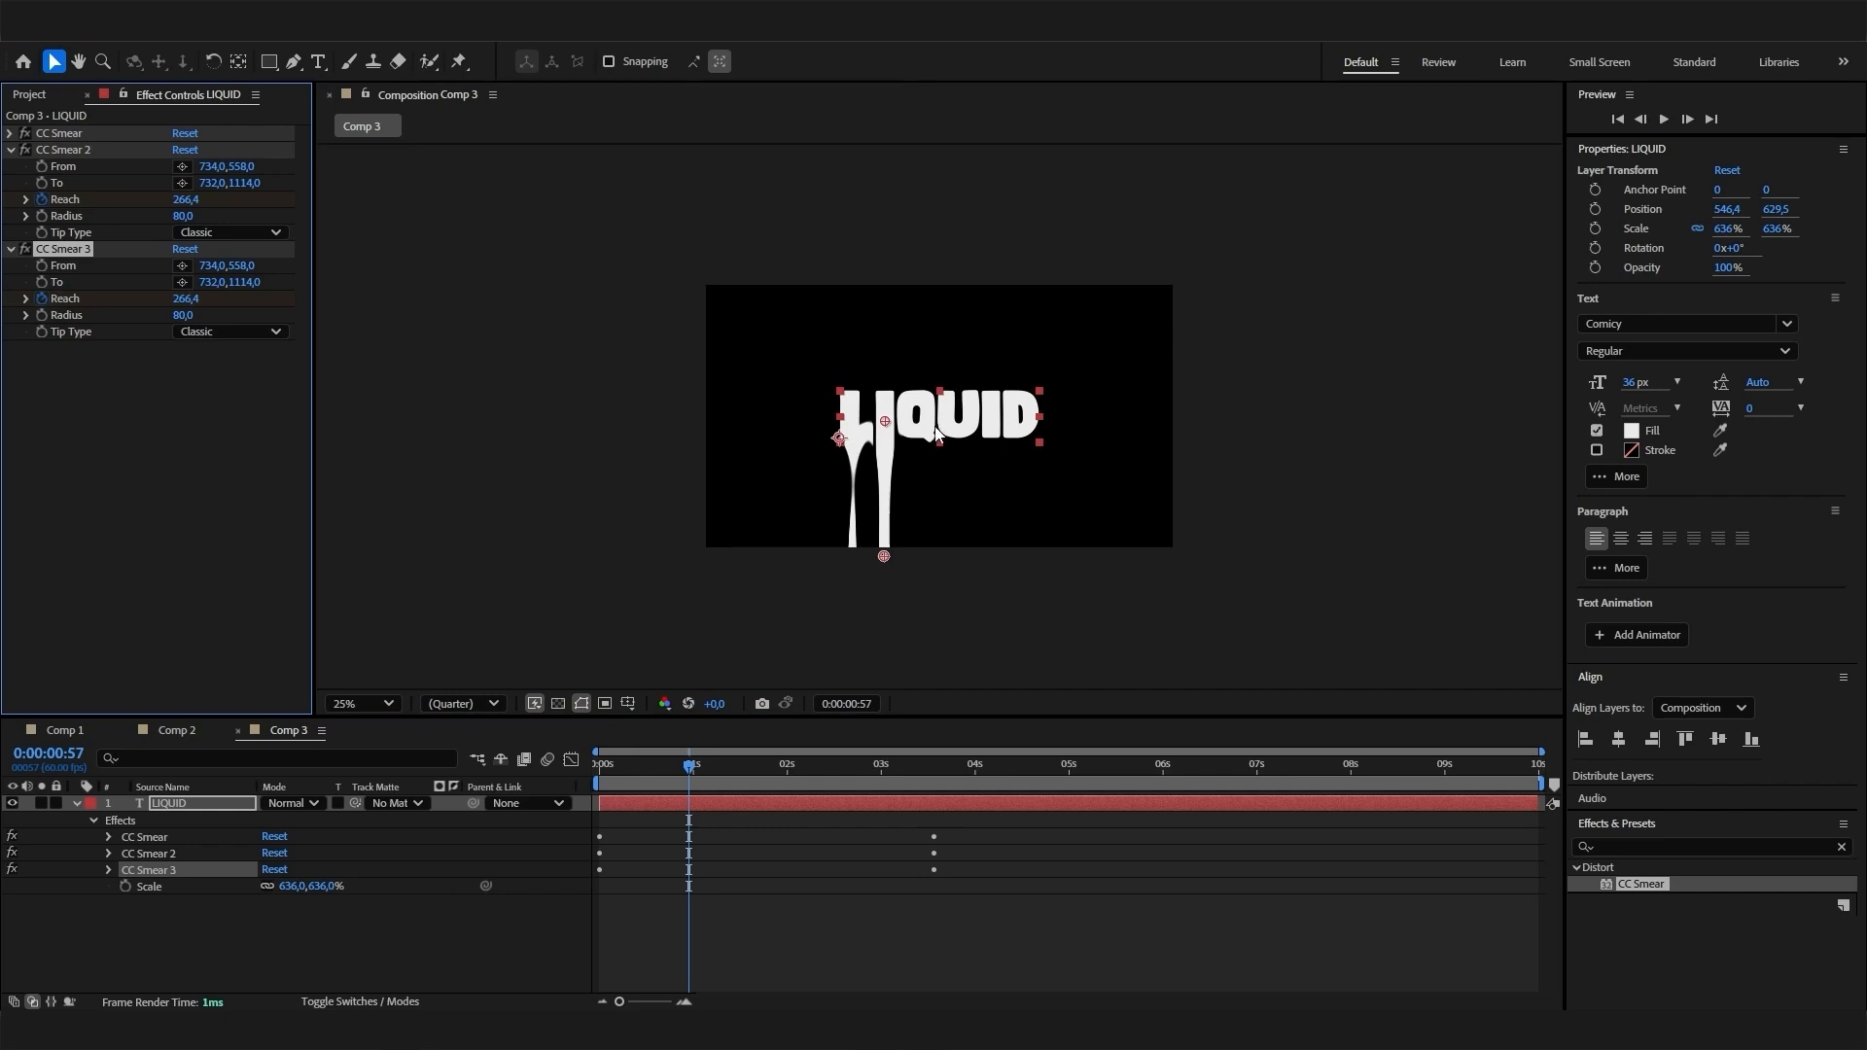
pyautogui.moveTo(886, 422); pyautogui.dragTo(911, 430)
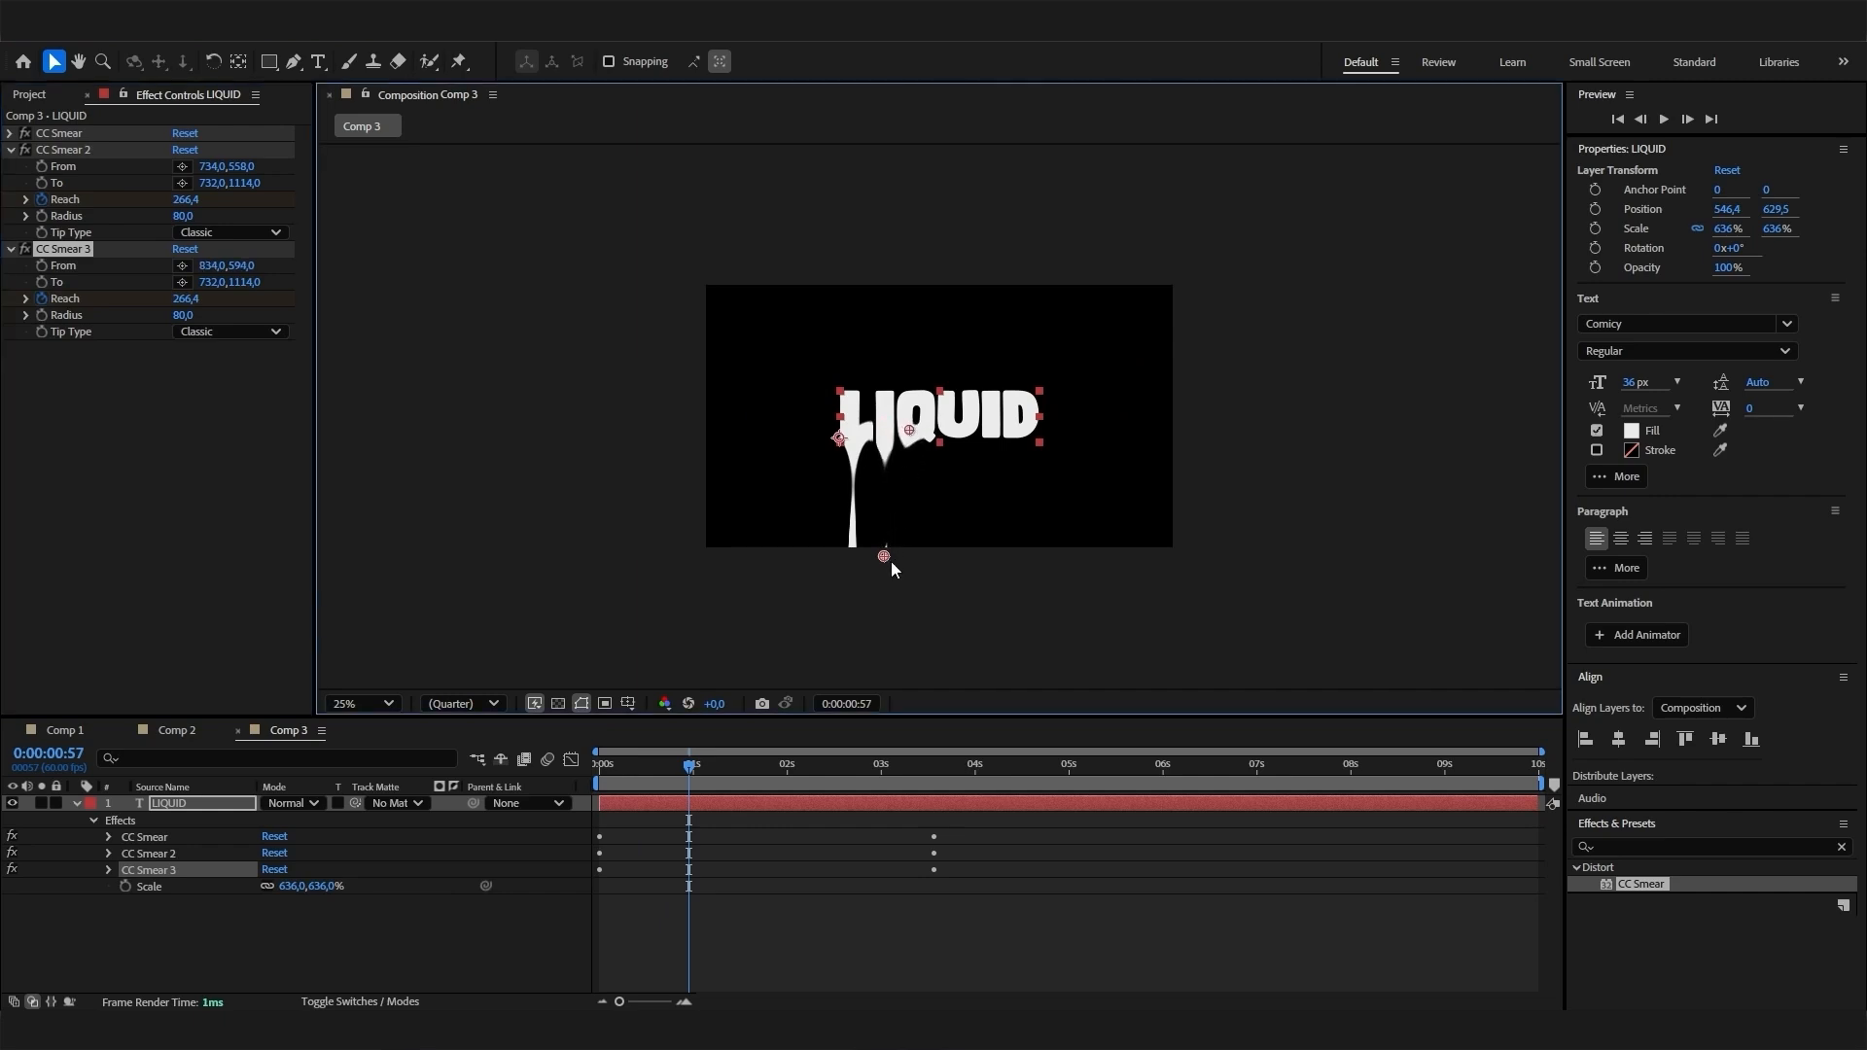
pyautogui.moveTo(894, 556); pyautogui.dragTo(917, 555)
# - Duplicate CC Smear 3 for the letter U, placing From at about 1034, 570 and To at about 1028, 1114
pyautogui.hotkey('ctrl', 'd')
pyautogui.moveTo(911, 430); pyautogui.dragTo(958, 443)
pyautogui.moveTo(925, 556); pyautogui.dragTo(956, 558)
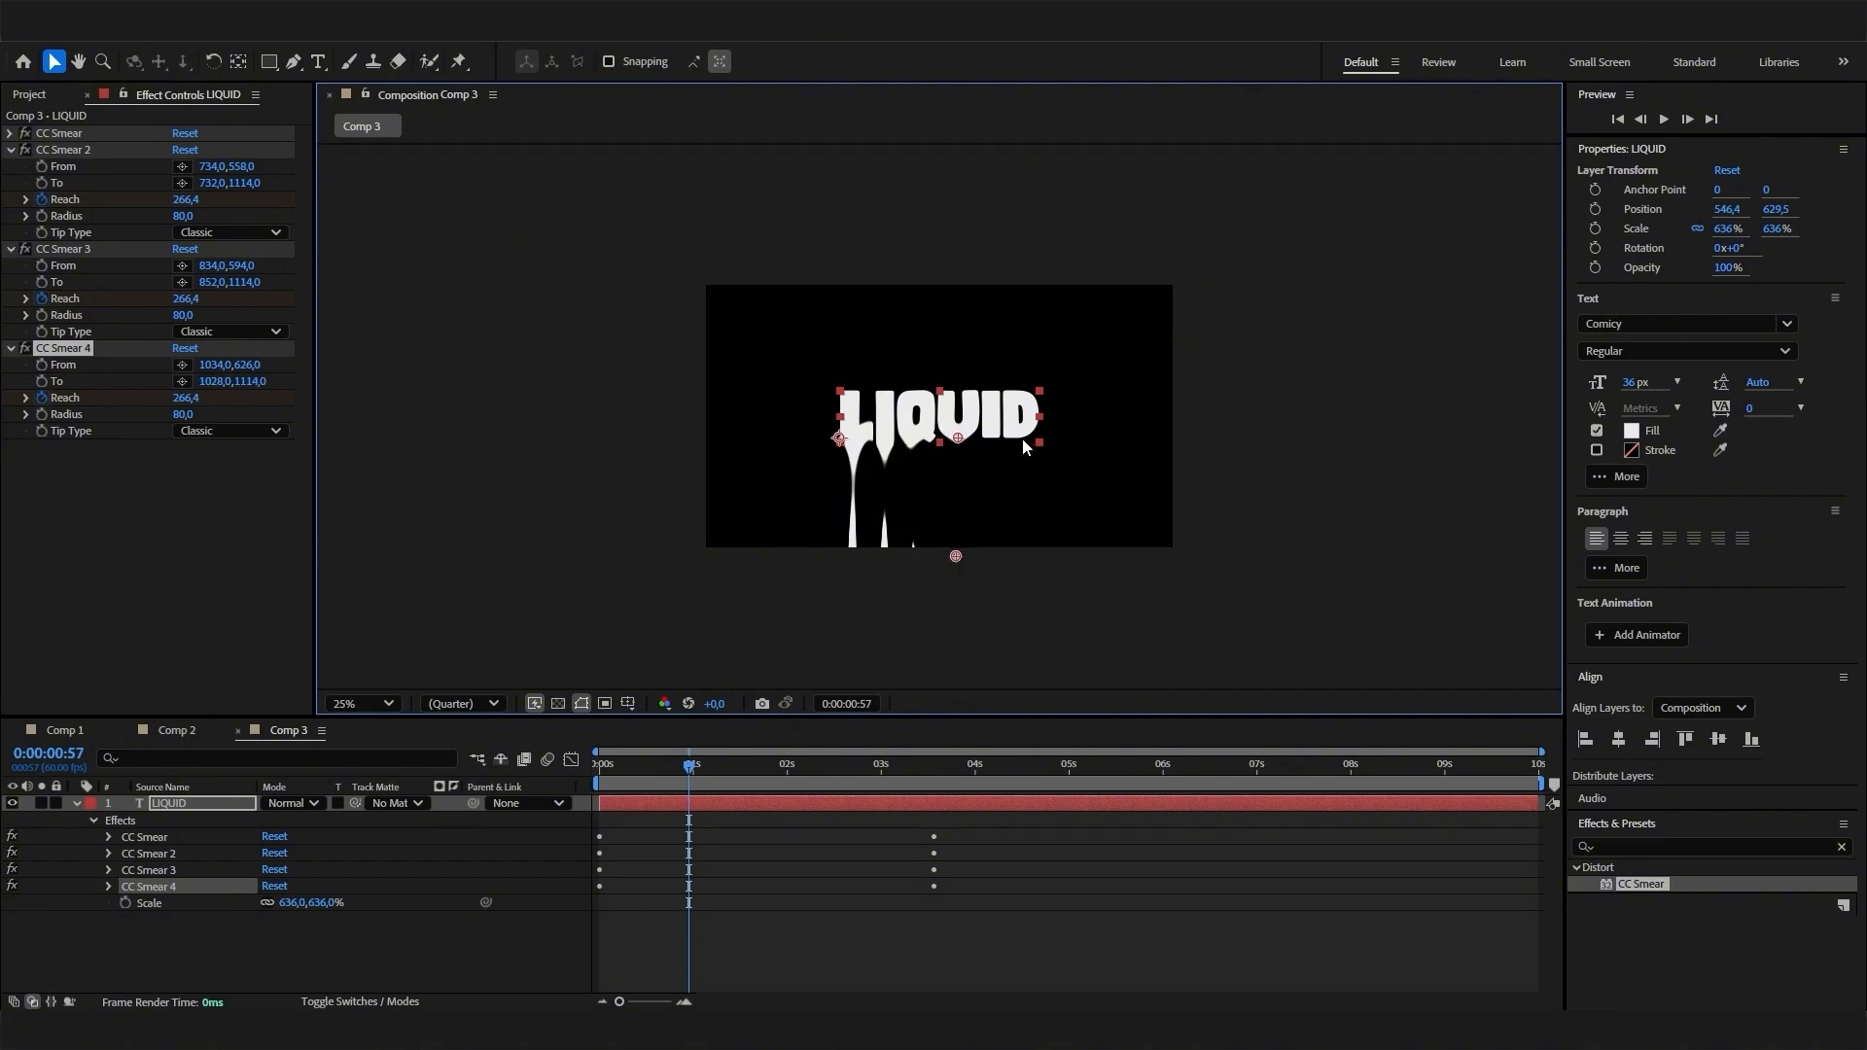
pyautogui.moveTo(958, 439); pyautogui.dragTo(958, 424)
# - Raise CC Smear 3's From point on the letter Q to about 834, 566
pyautogui.click(61, 249)
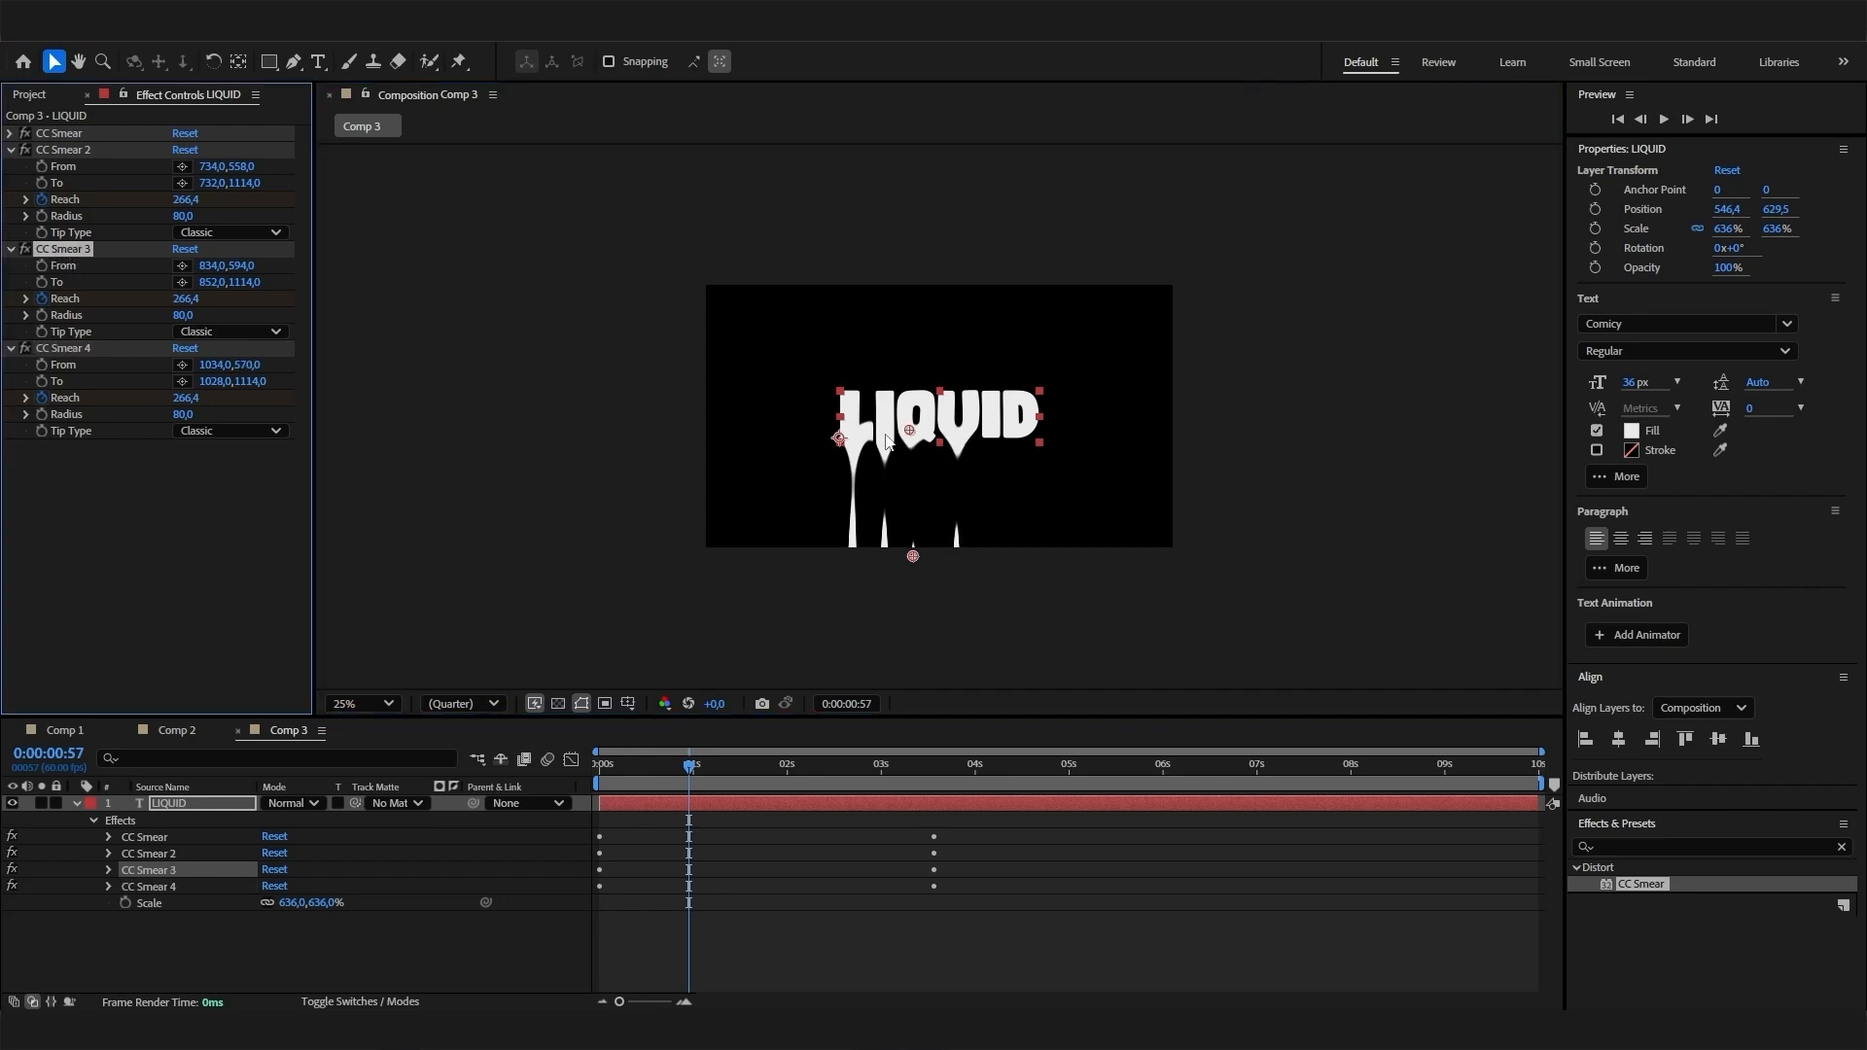
pyautogui.moveTo(909, 430); pyautogui.dragTo(911, 424)
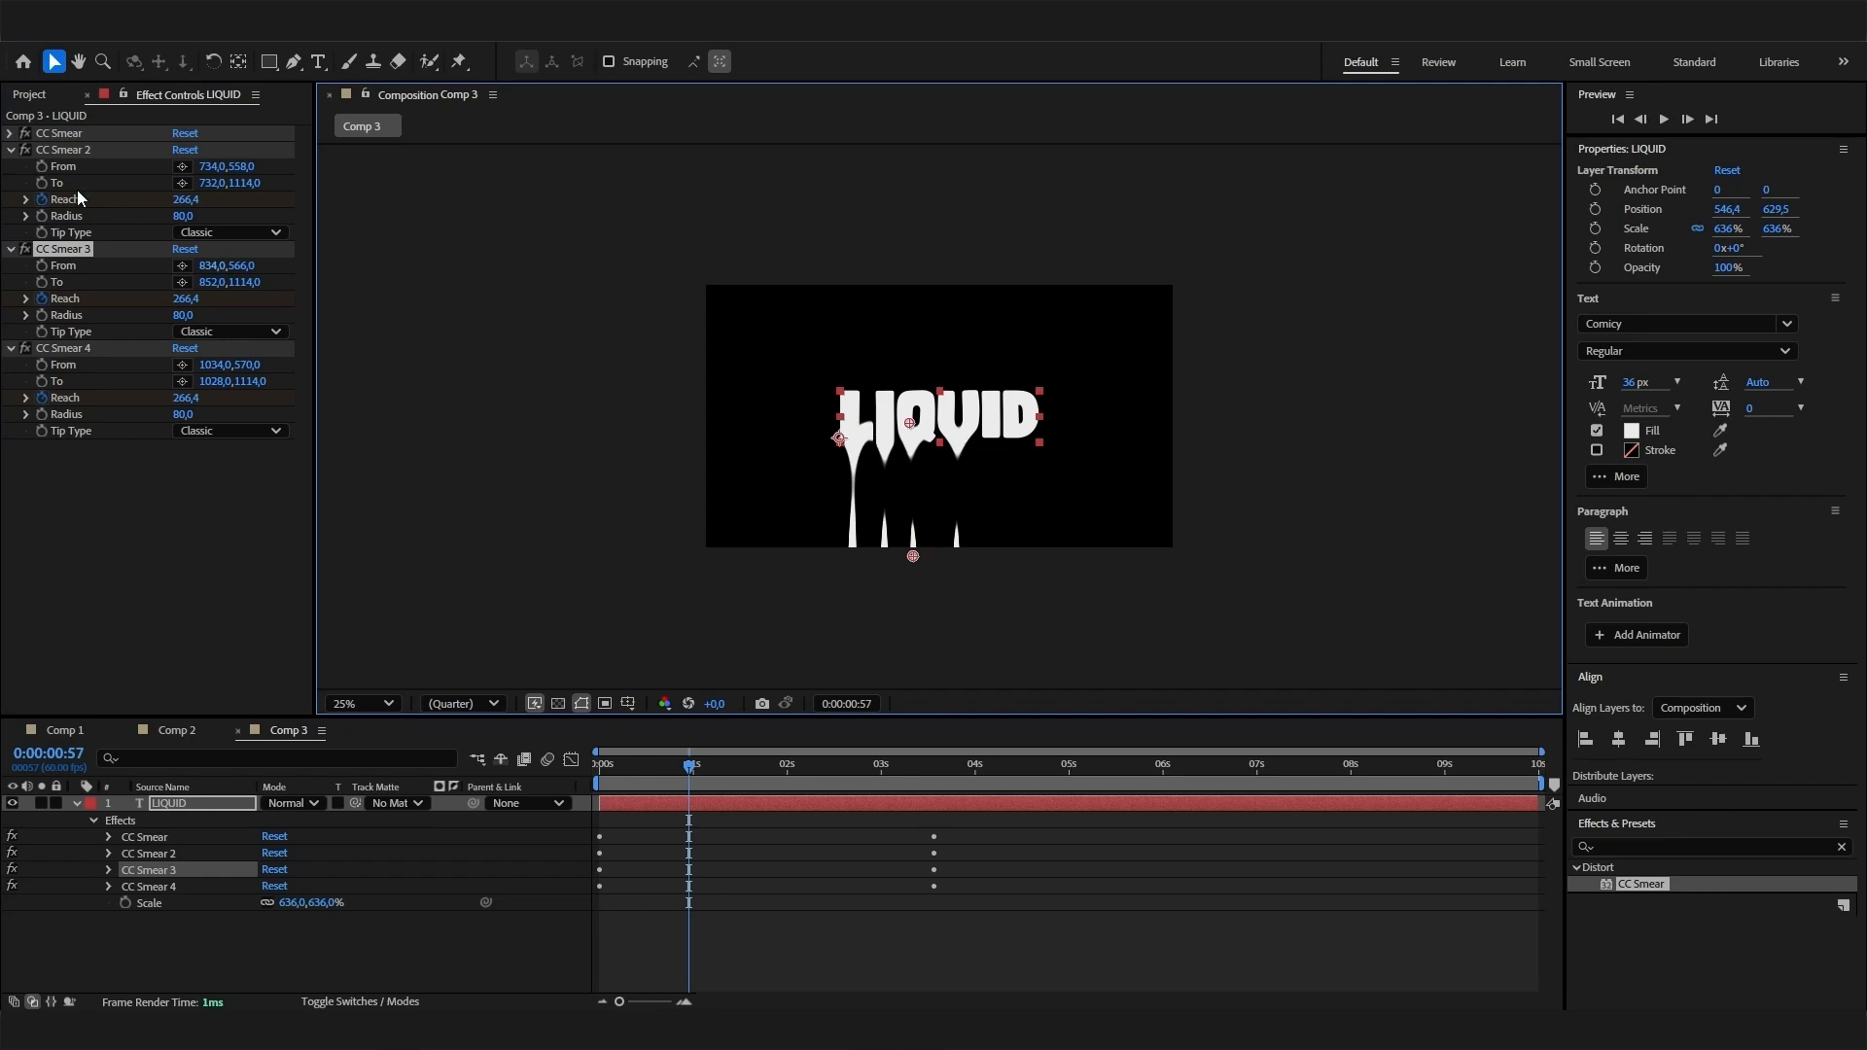
pyautogui.click(61, 150)
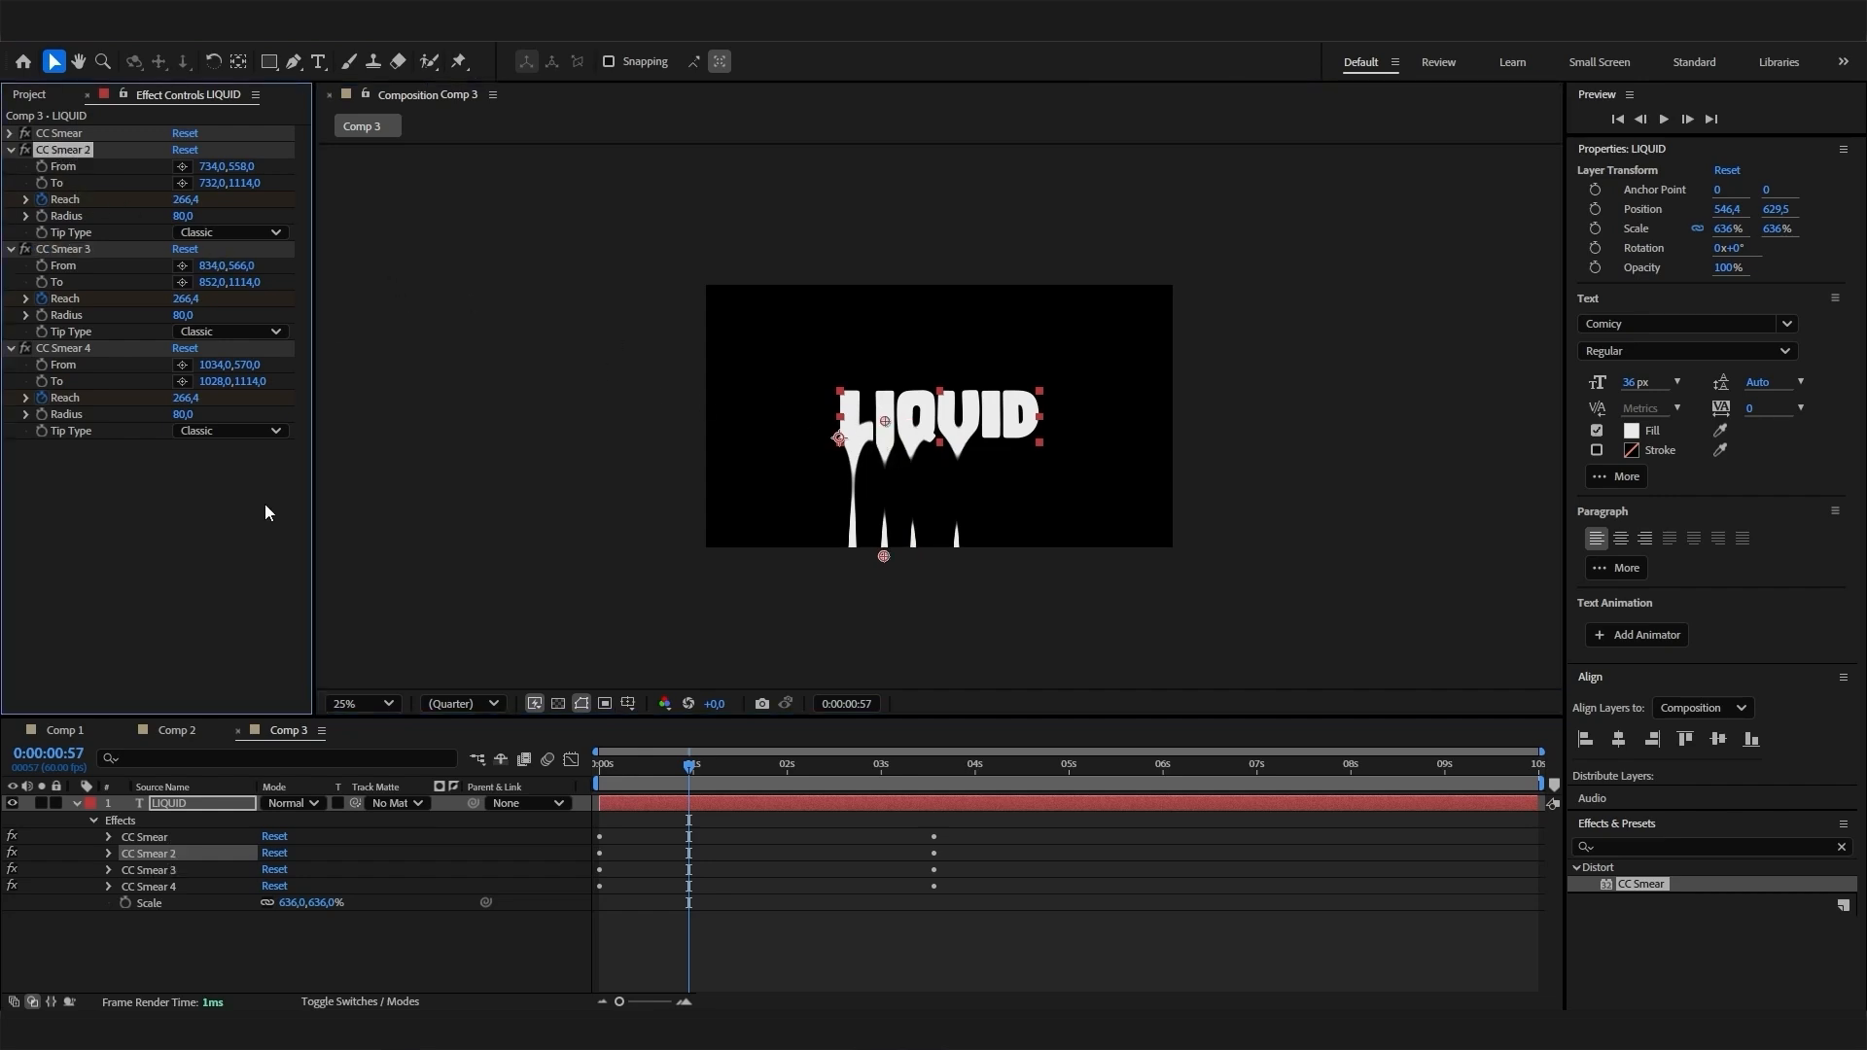
# - Duplicate CC Smear 4 for the second I, placing From at about 1174, 550 and To at about 1172, 1138
pyautogui.click(62, 348)
pyautogui.hotkey('ctrl', 'd')
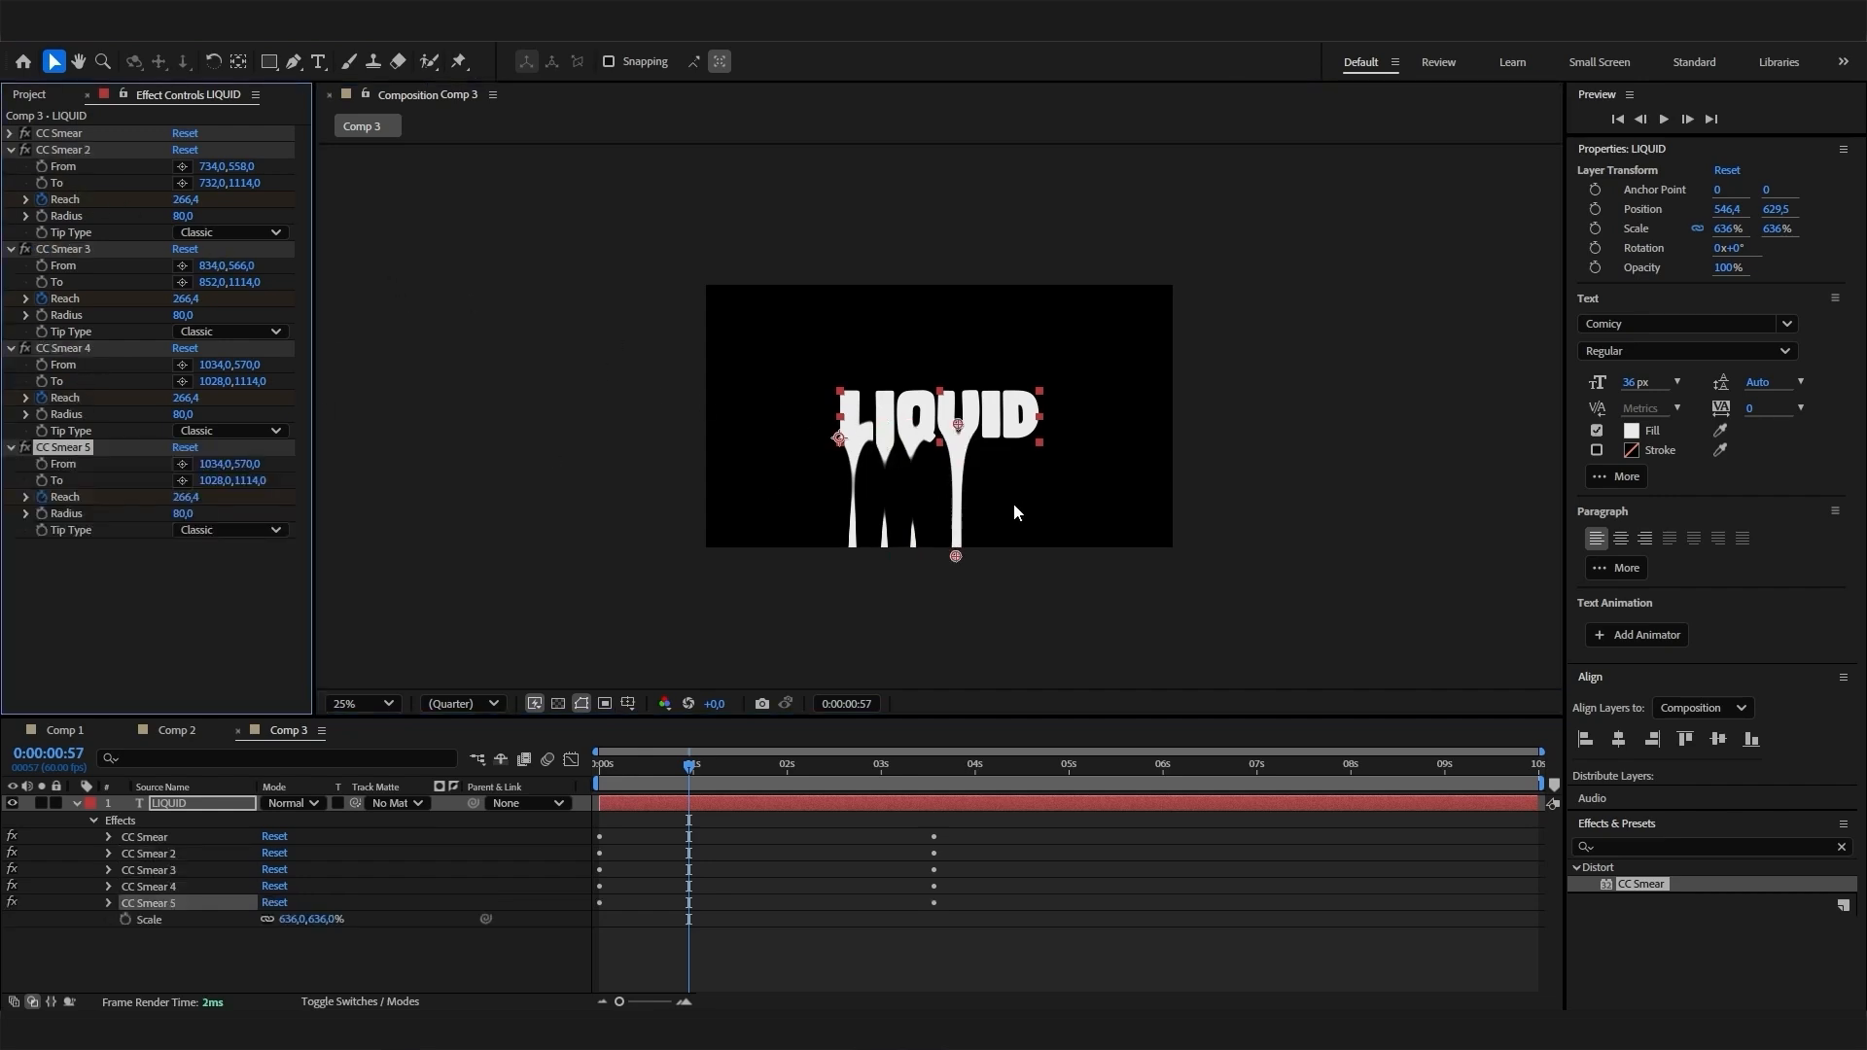
pyautogui.moveTo(958, 424); pyautogui.dragTo(991, 419)
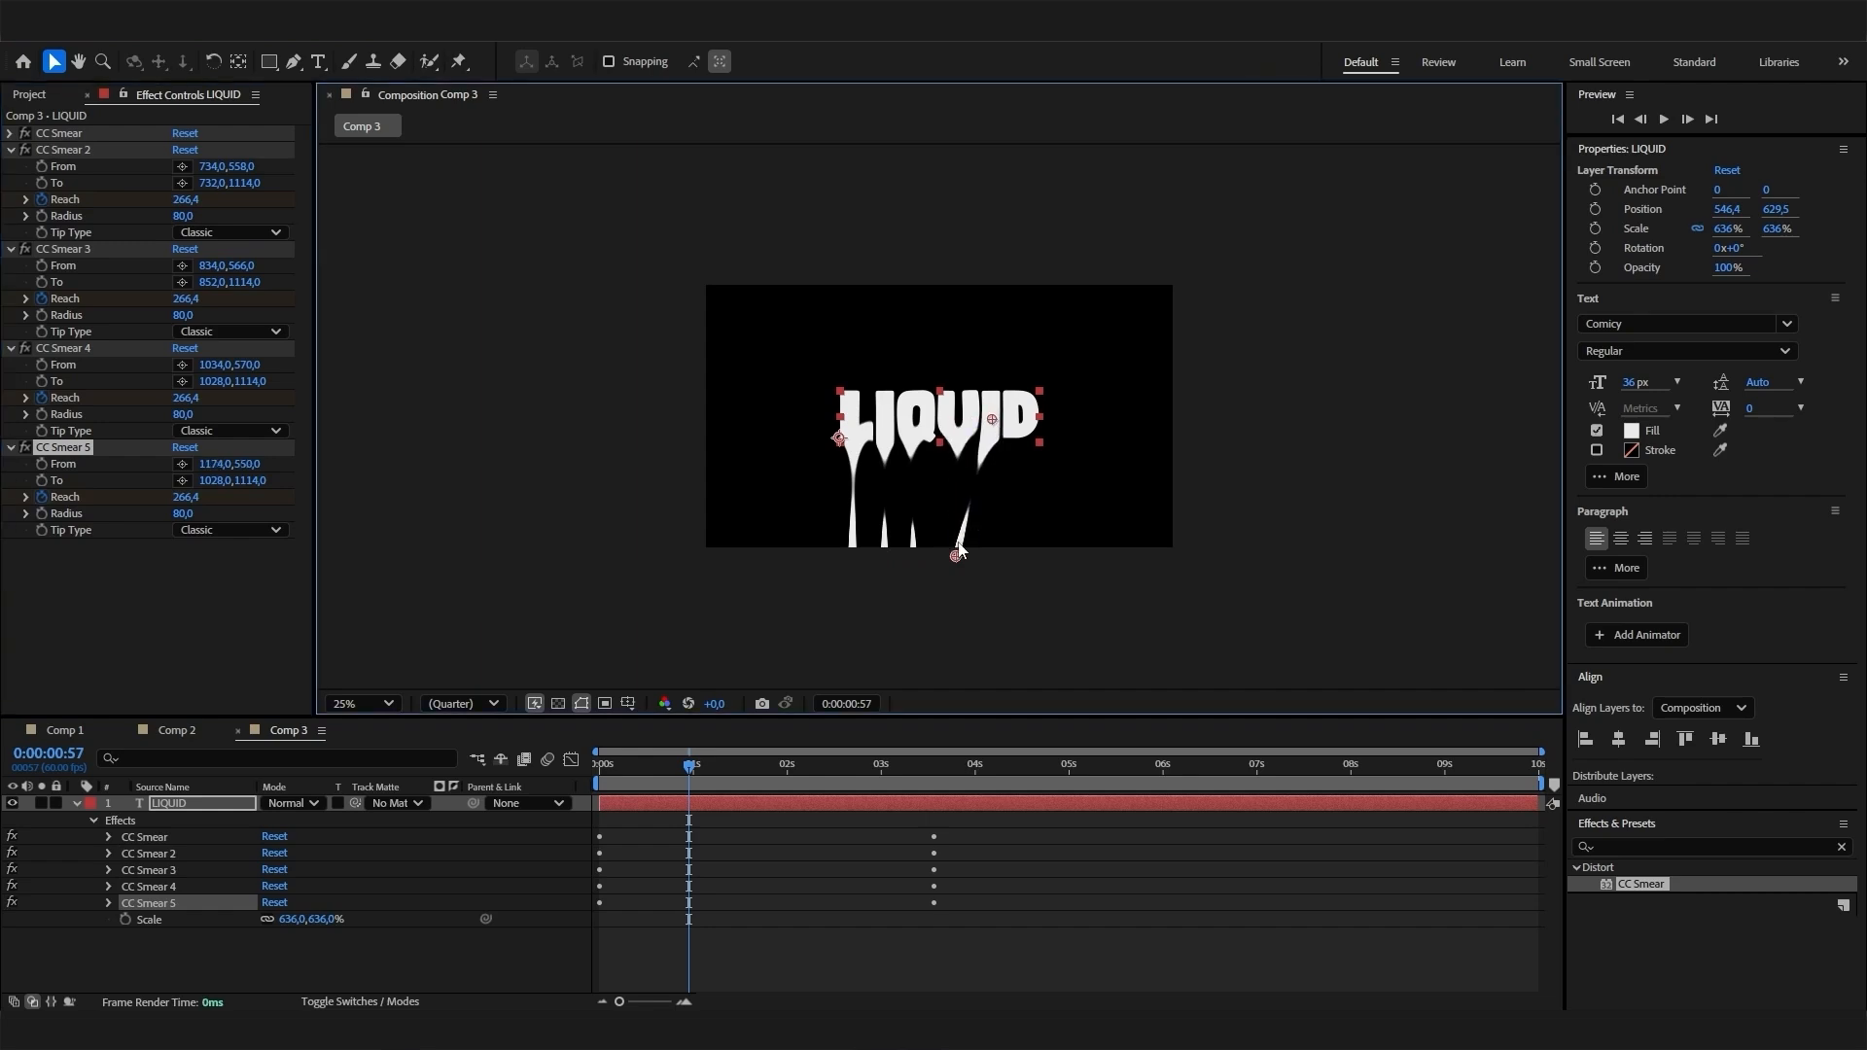
pyautogui.moveTo(957, 554); pyautogui.dragTo(992, 563)
# - Duplicate CC Smear 5 for the letter D, placing From at about 1262, 558 and To at about 1288, 1158
pyautogui.click(149, 450)
pyautogui.hotkey('ctrl', 'd')
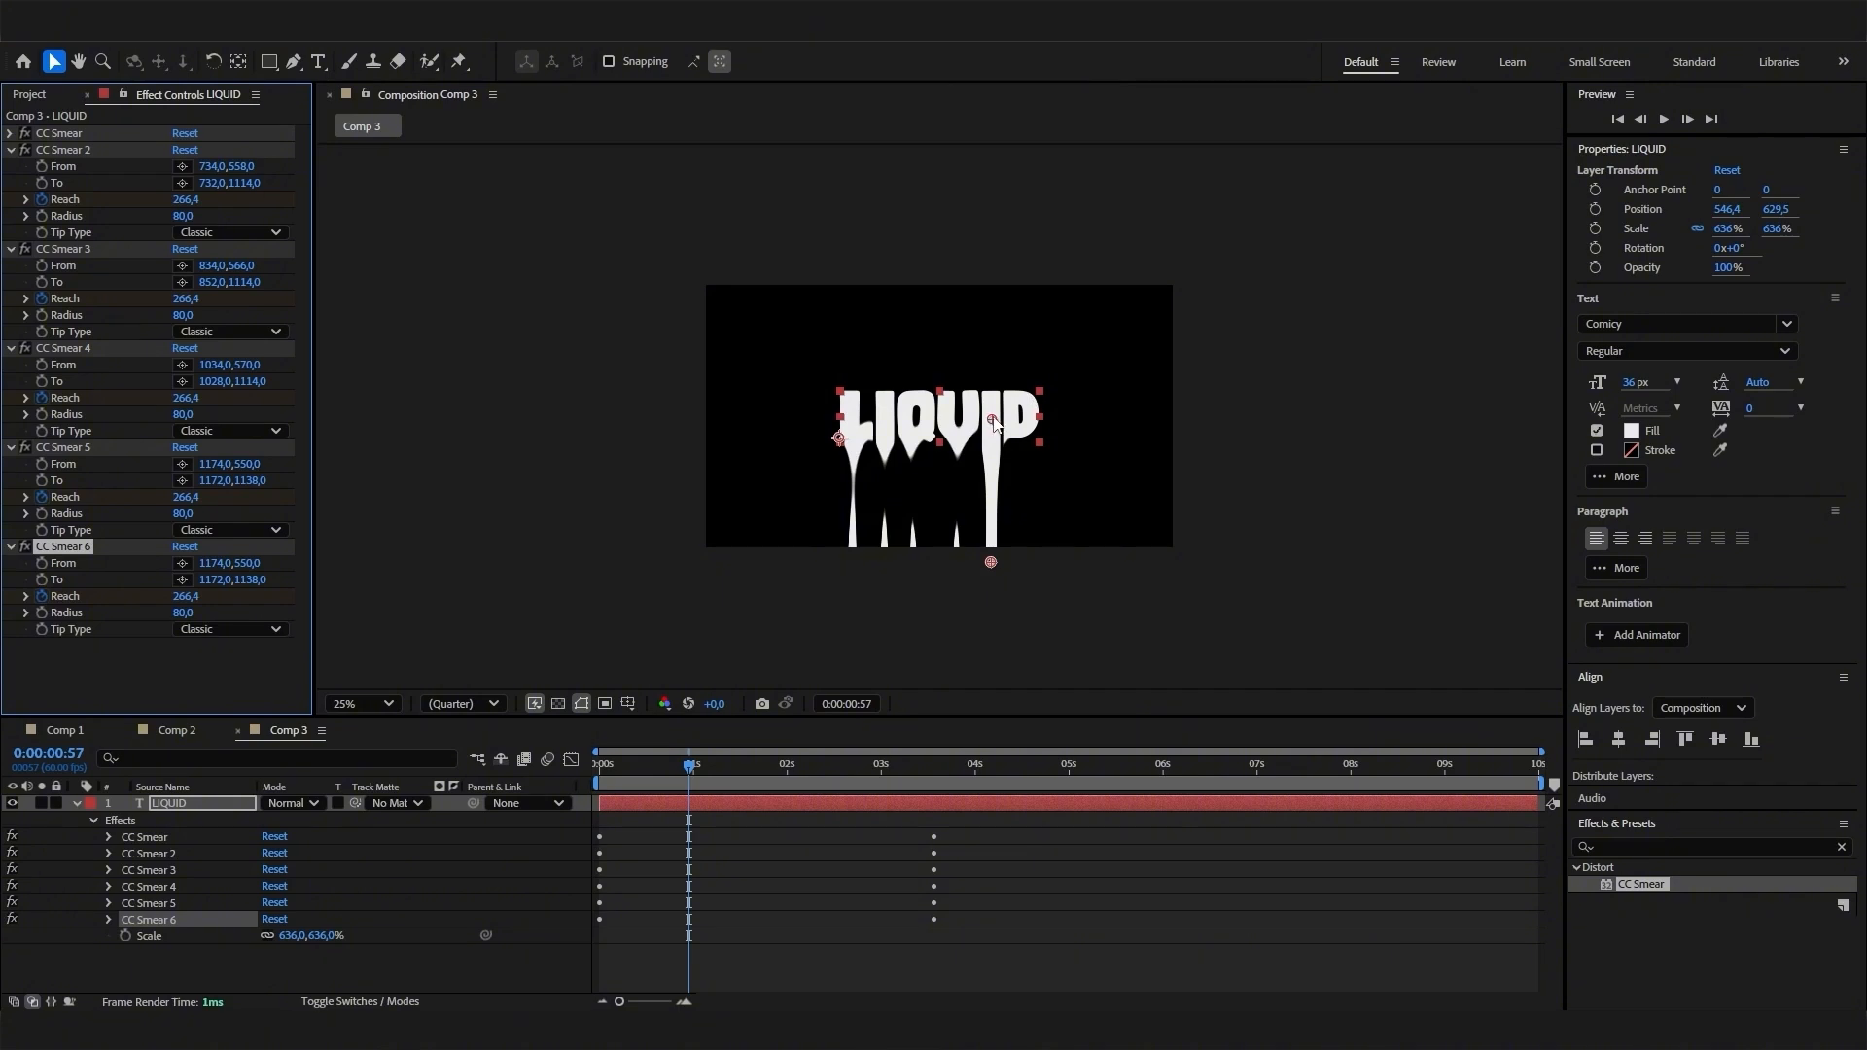
pyautogui.moveTo(991, 419); pyautogui.dragTo(1014, 421)
pyautogui.moveTo(991, 564); pyautogui.dragTo(1018, 571)
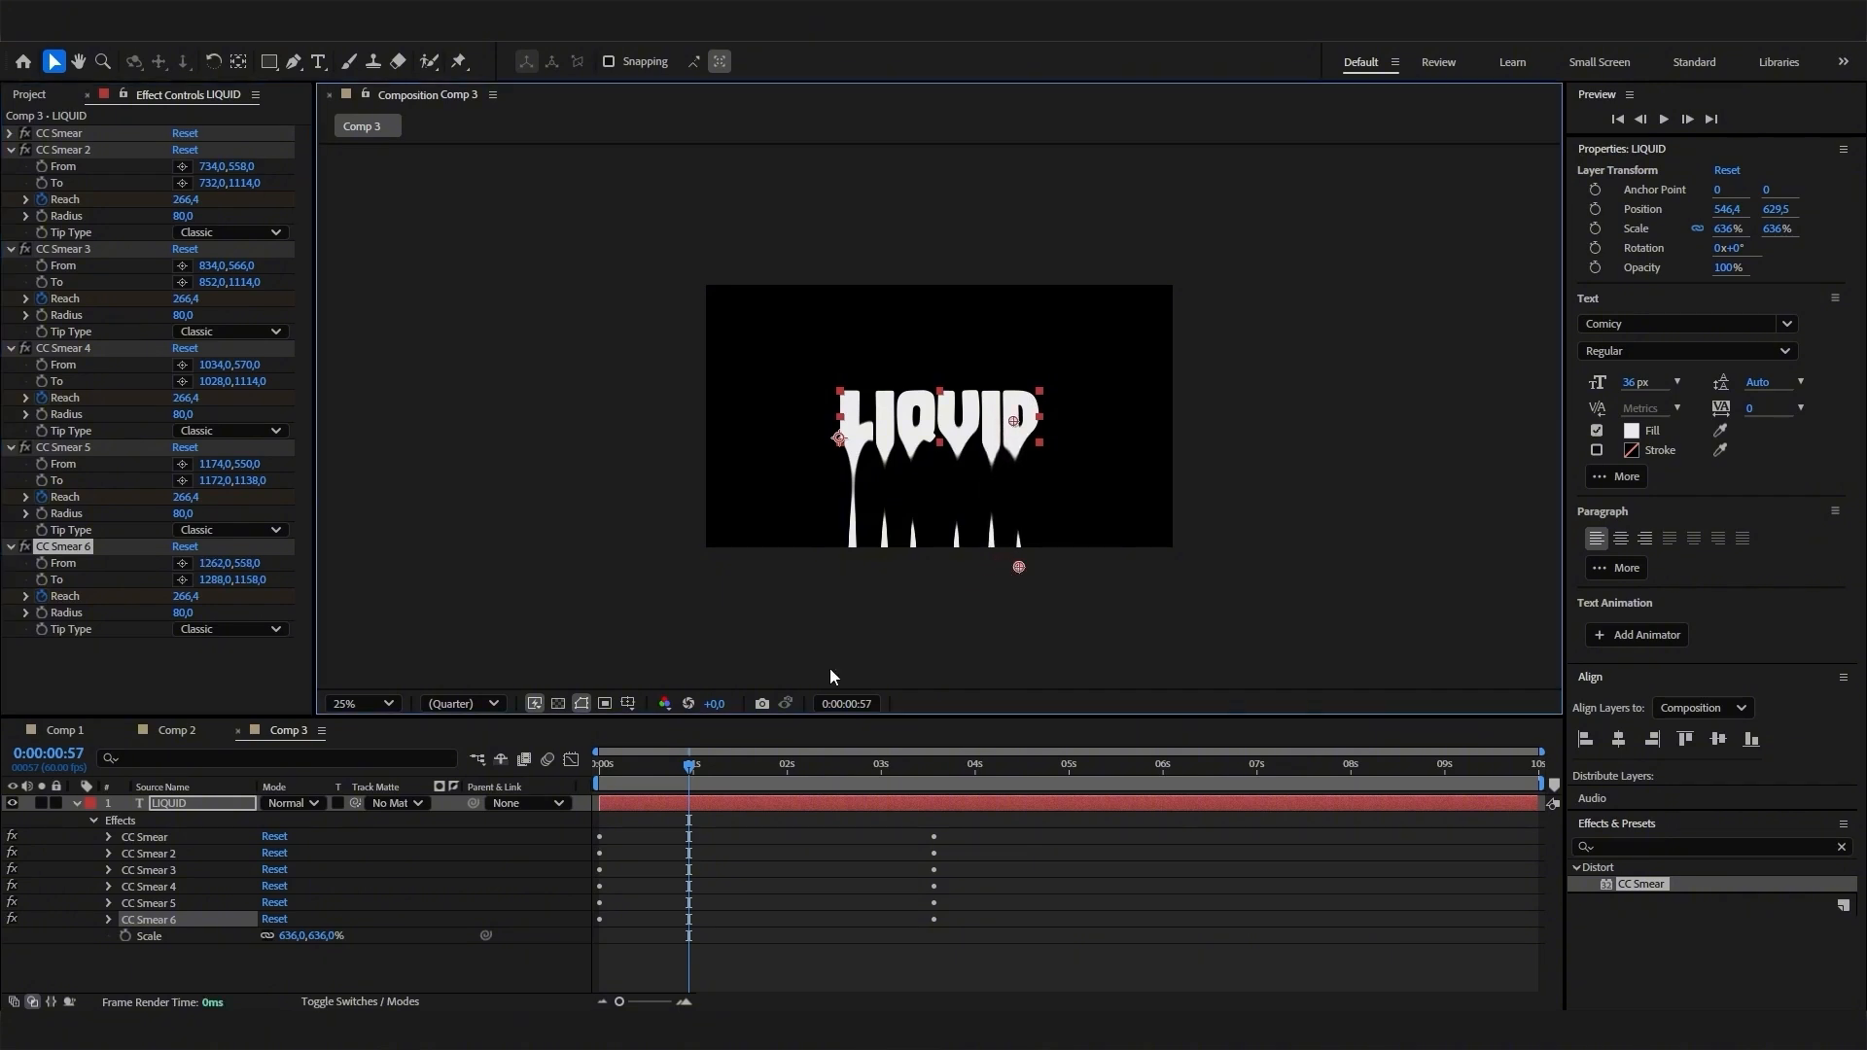
# - Preview the drip animation of all six letters from 0:00:00:00
pyautogui.moveTo(714, 771); pyautogui.dragTo(585, 789)
pyautogui.press('.')
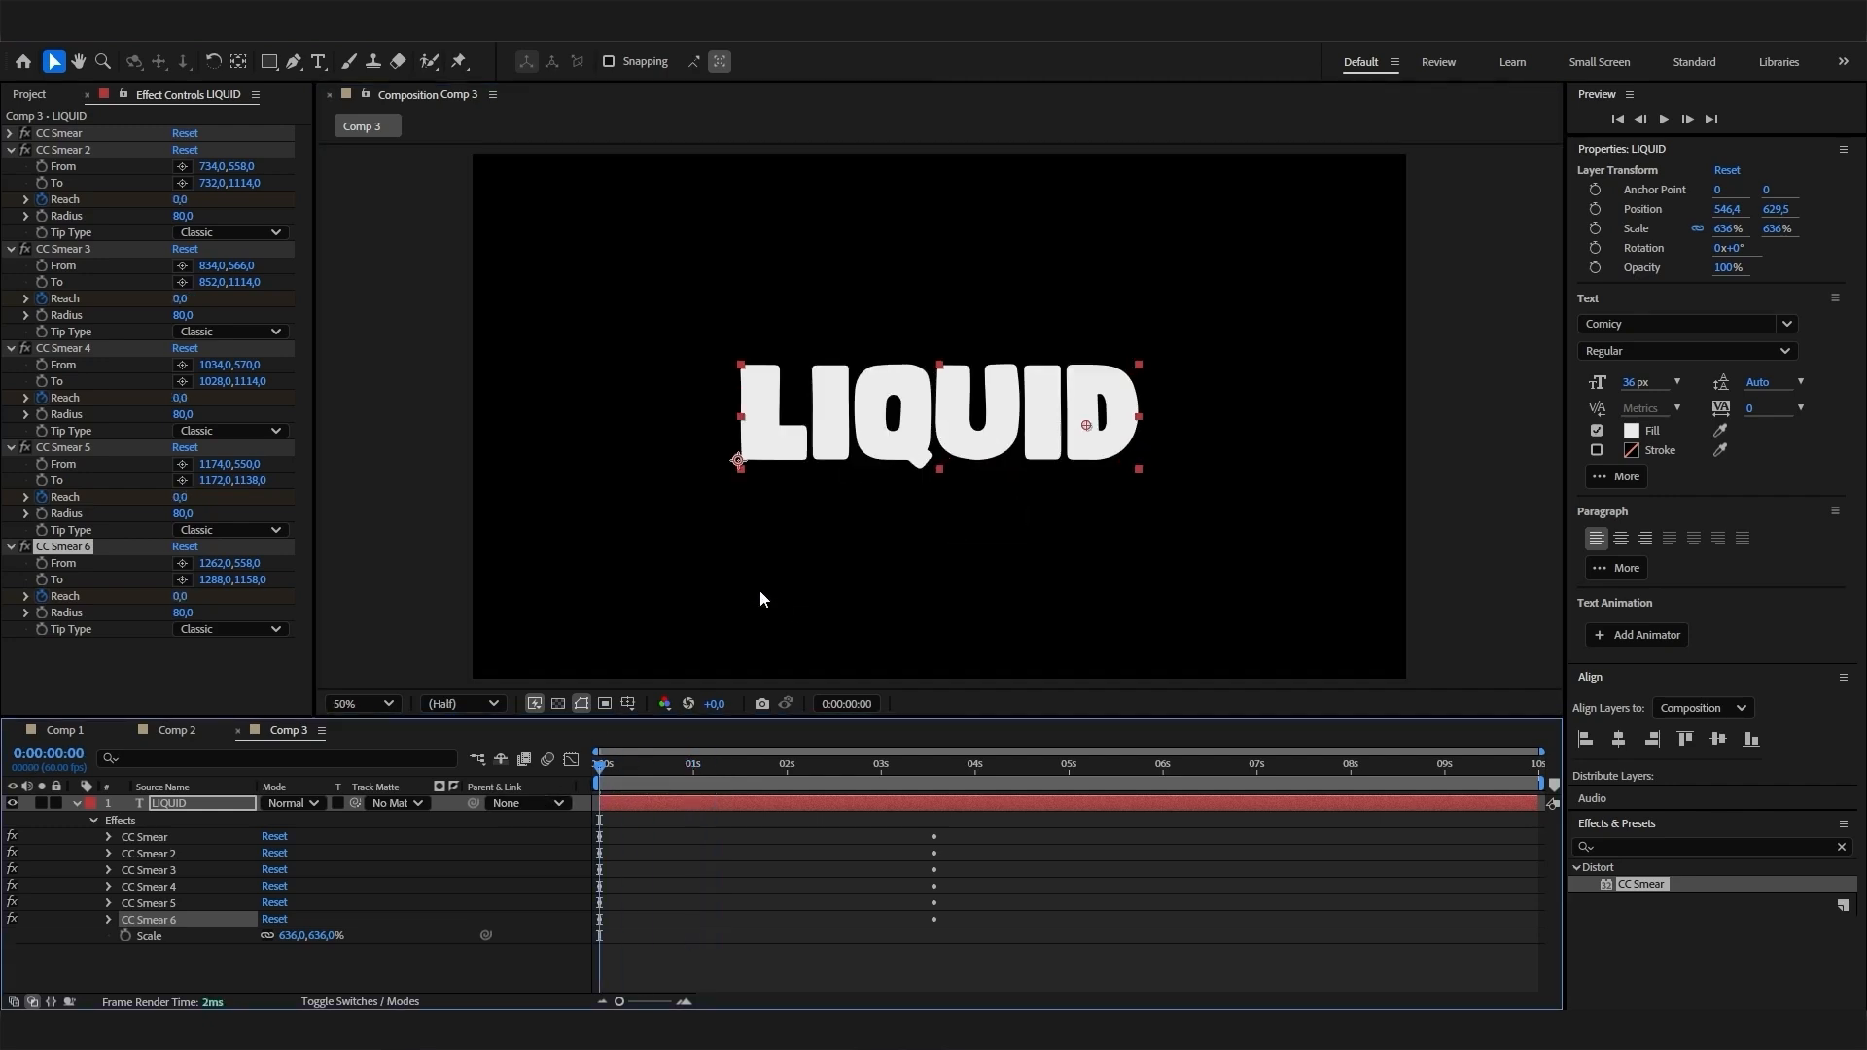
pyautogui.press('space')
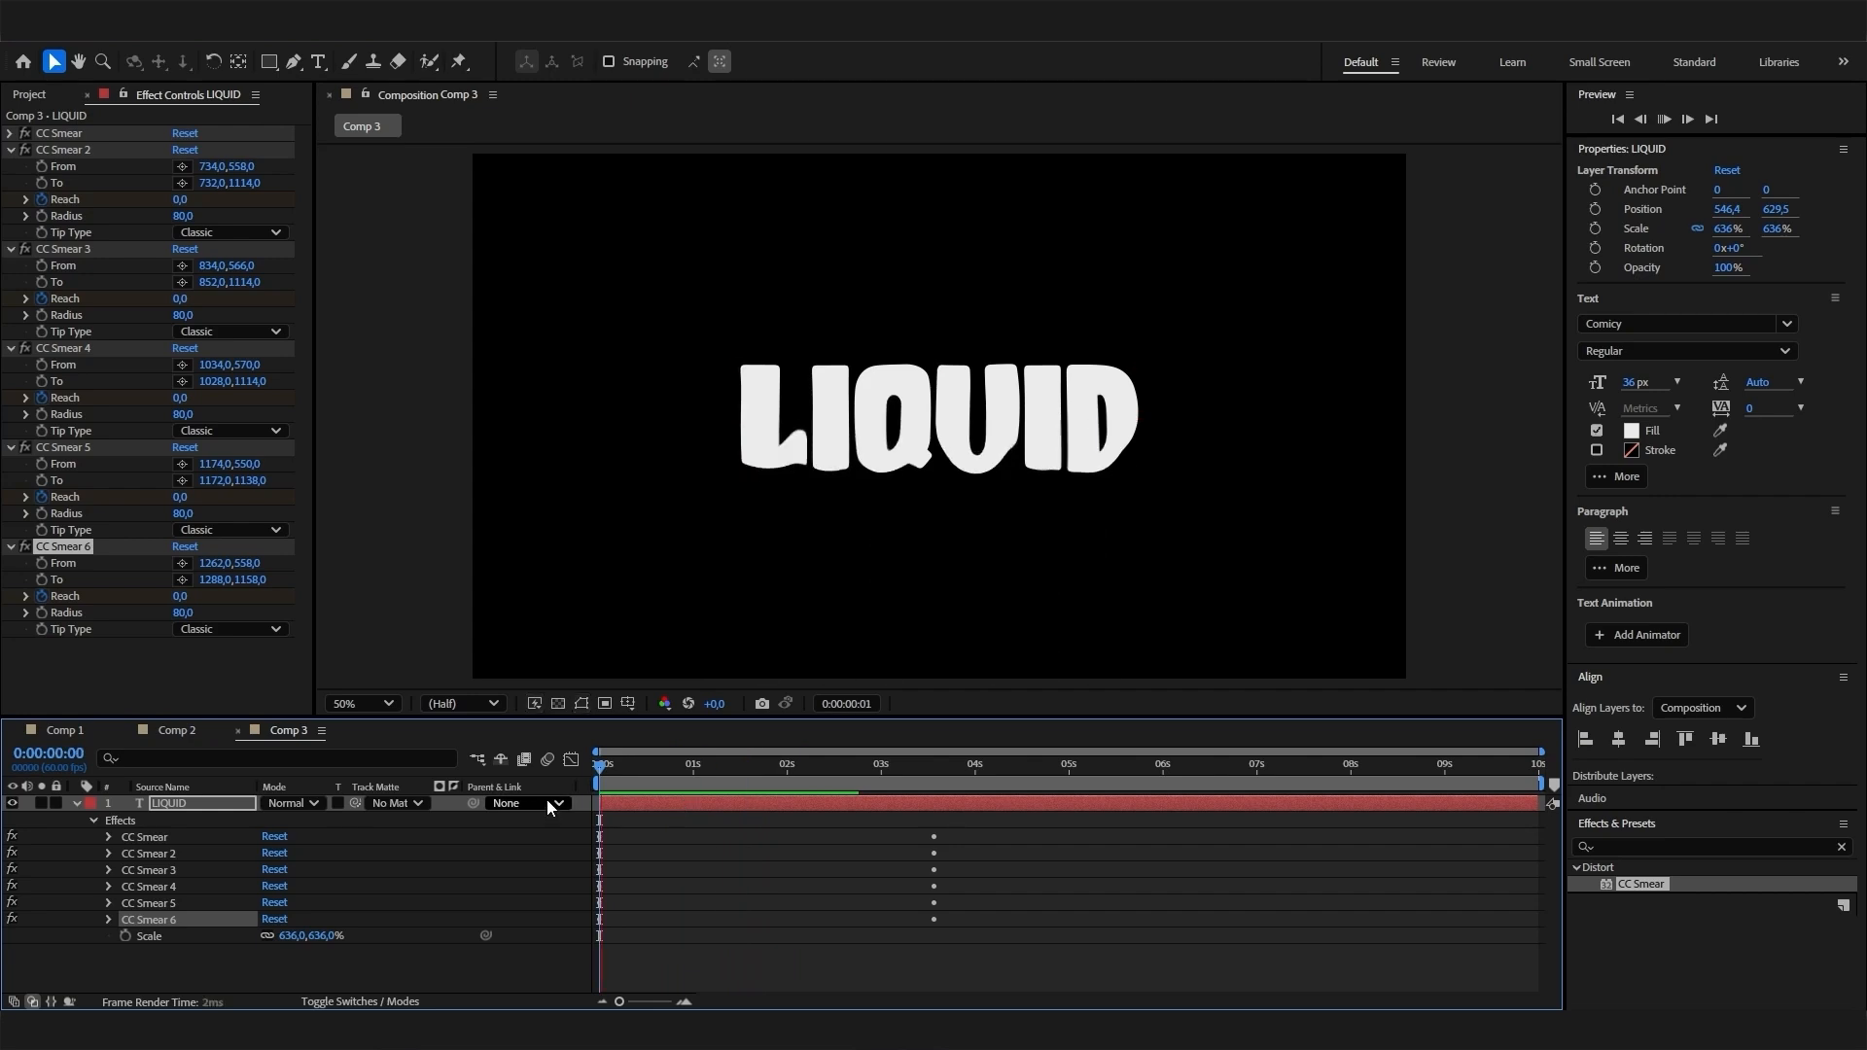
pyautogui.moveTo(579, 784)
pyautogui.mouseDown()
pyautogui.moveTo(741, 768)
pyautogui.moveTo(585, 778)
pyautogui.mouseUp()
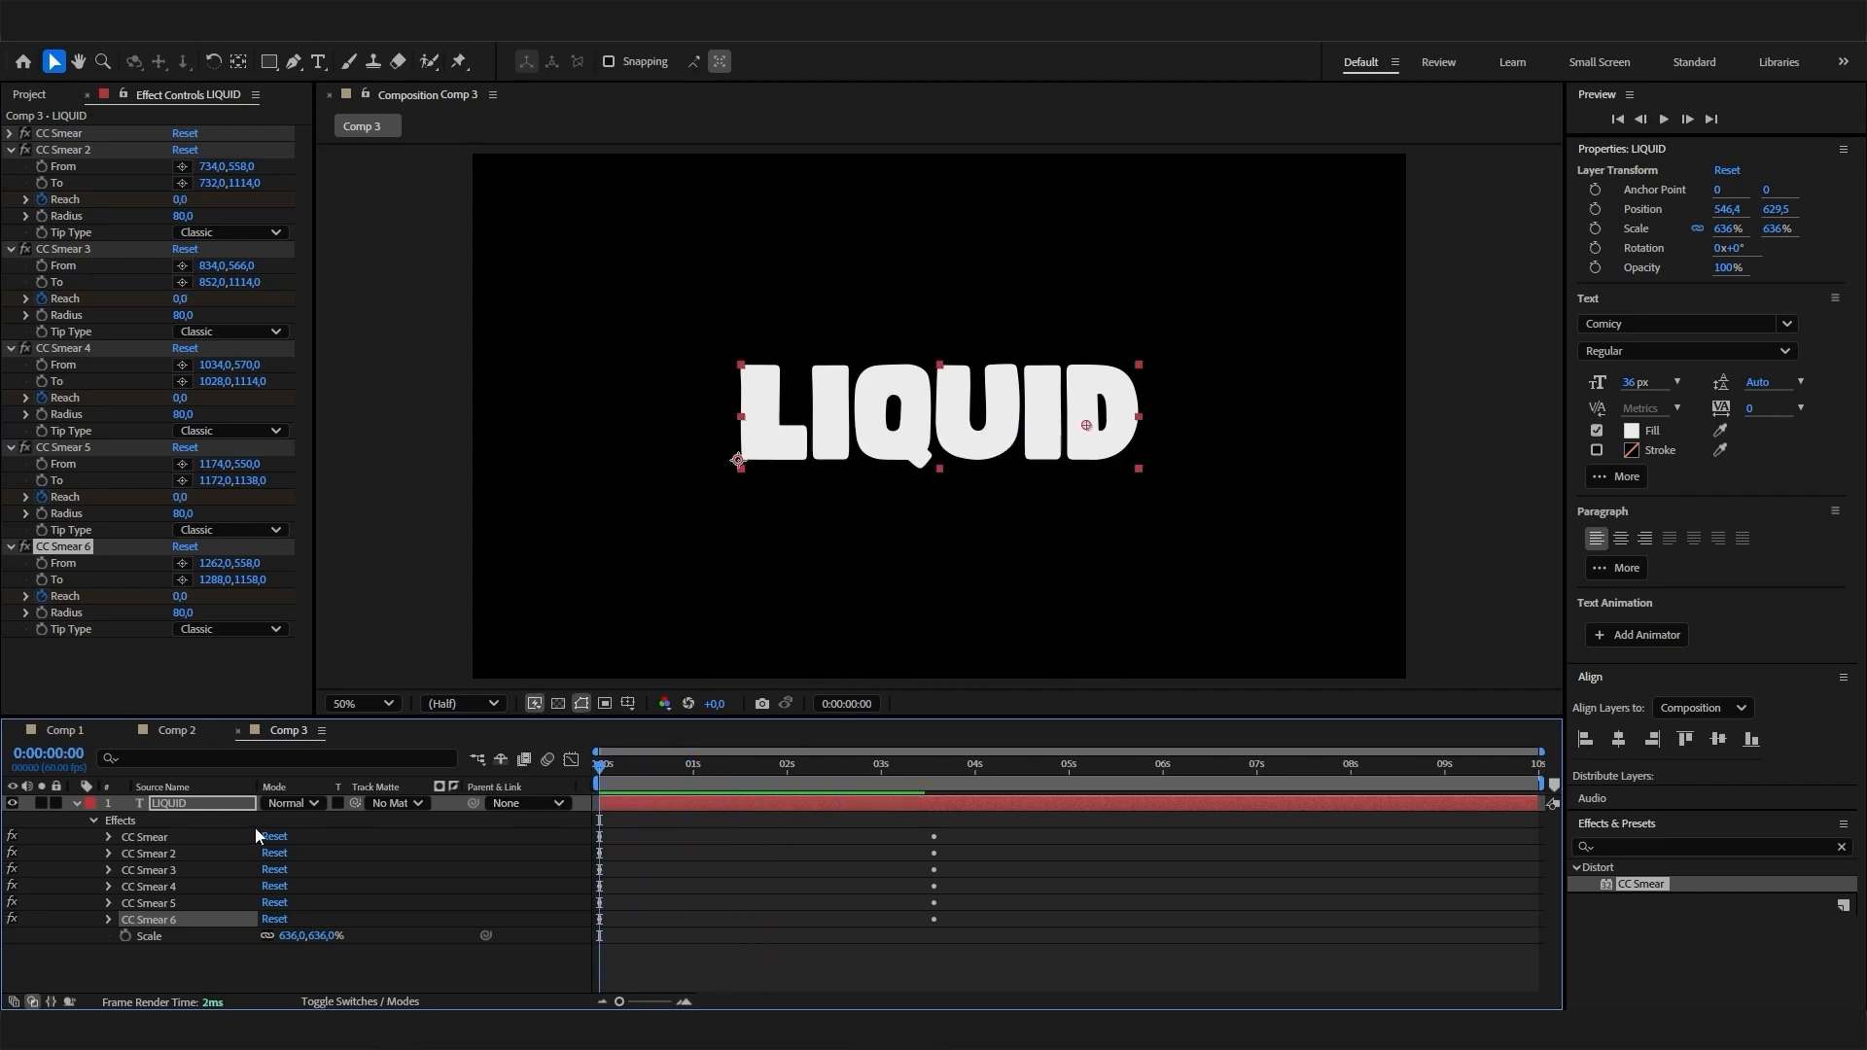
# - Delay both Reach keyframes of CC Smear 2 by about 0.1 seconds in the timeline
pyautogui.click(107, 852)
pyautogui.click(222, 886)
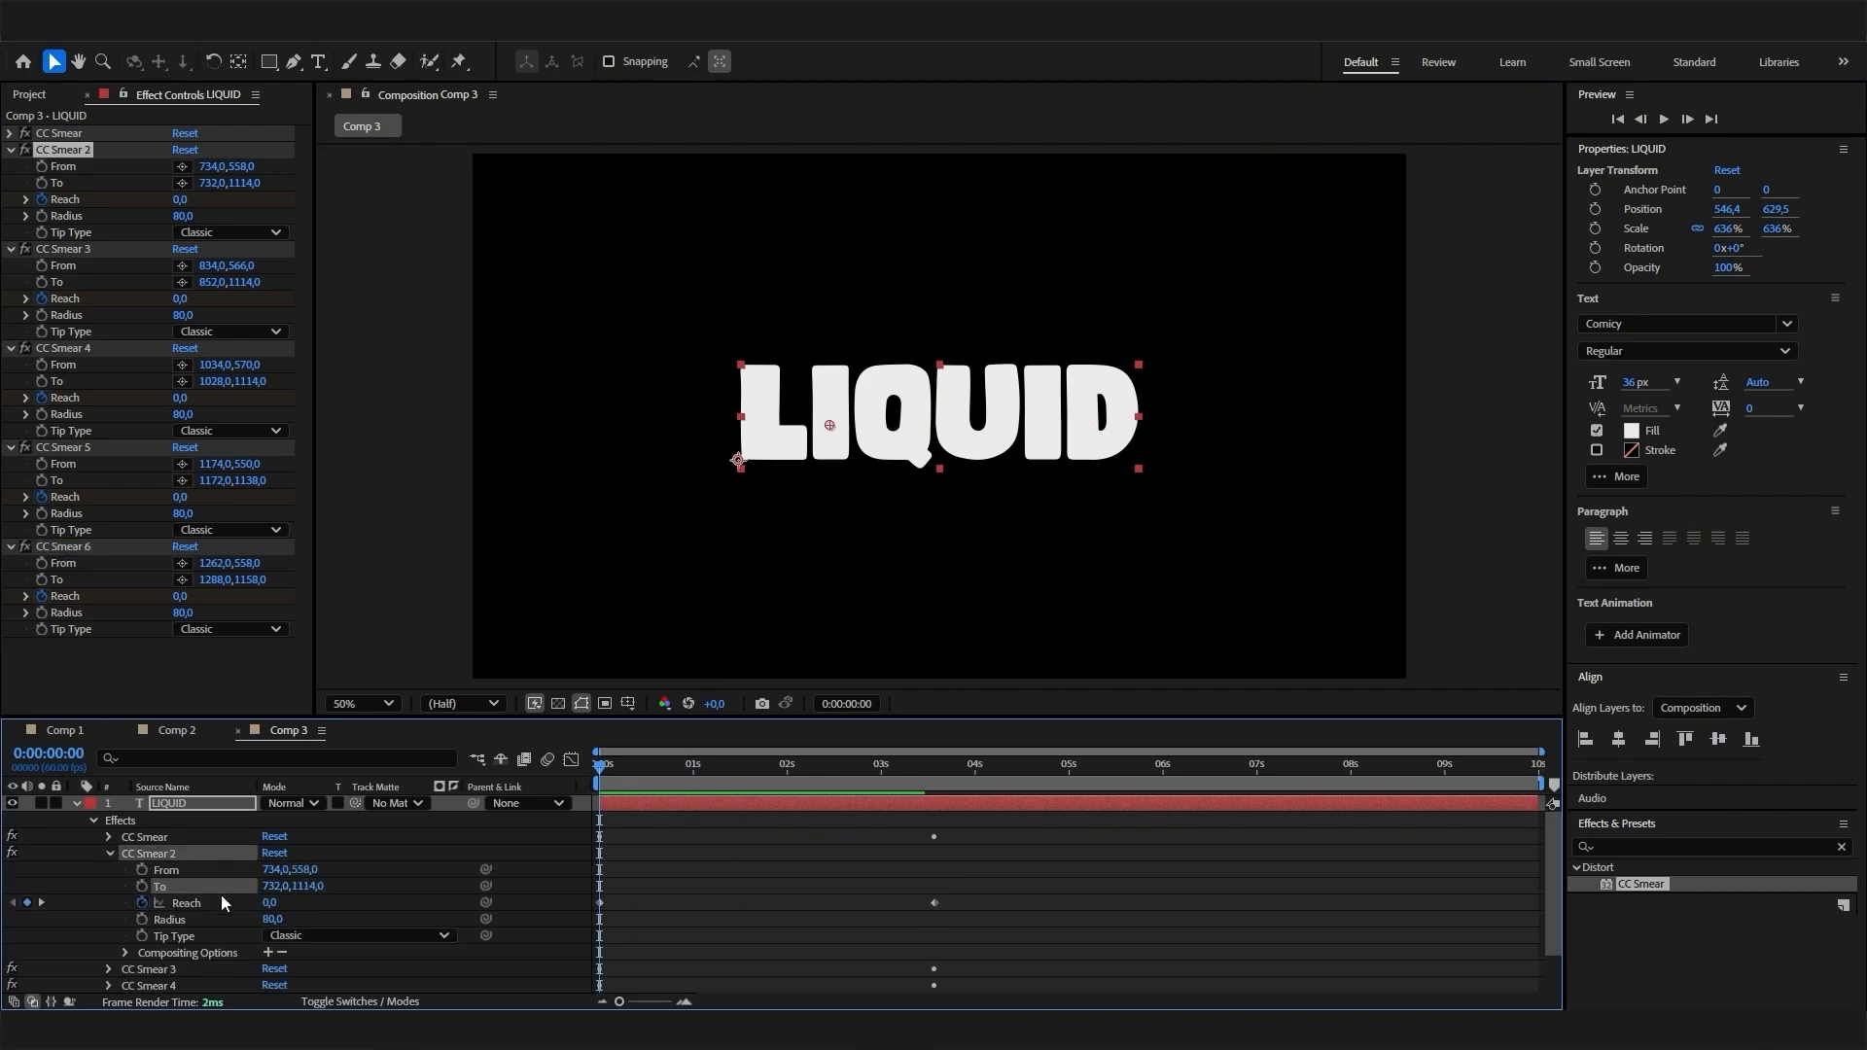
pyautogui.click(190, 902)
pyautogui.moveTo(601, 906); pyautogui.dragTo(611, 912)
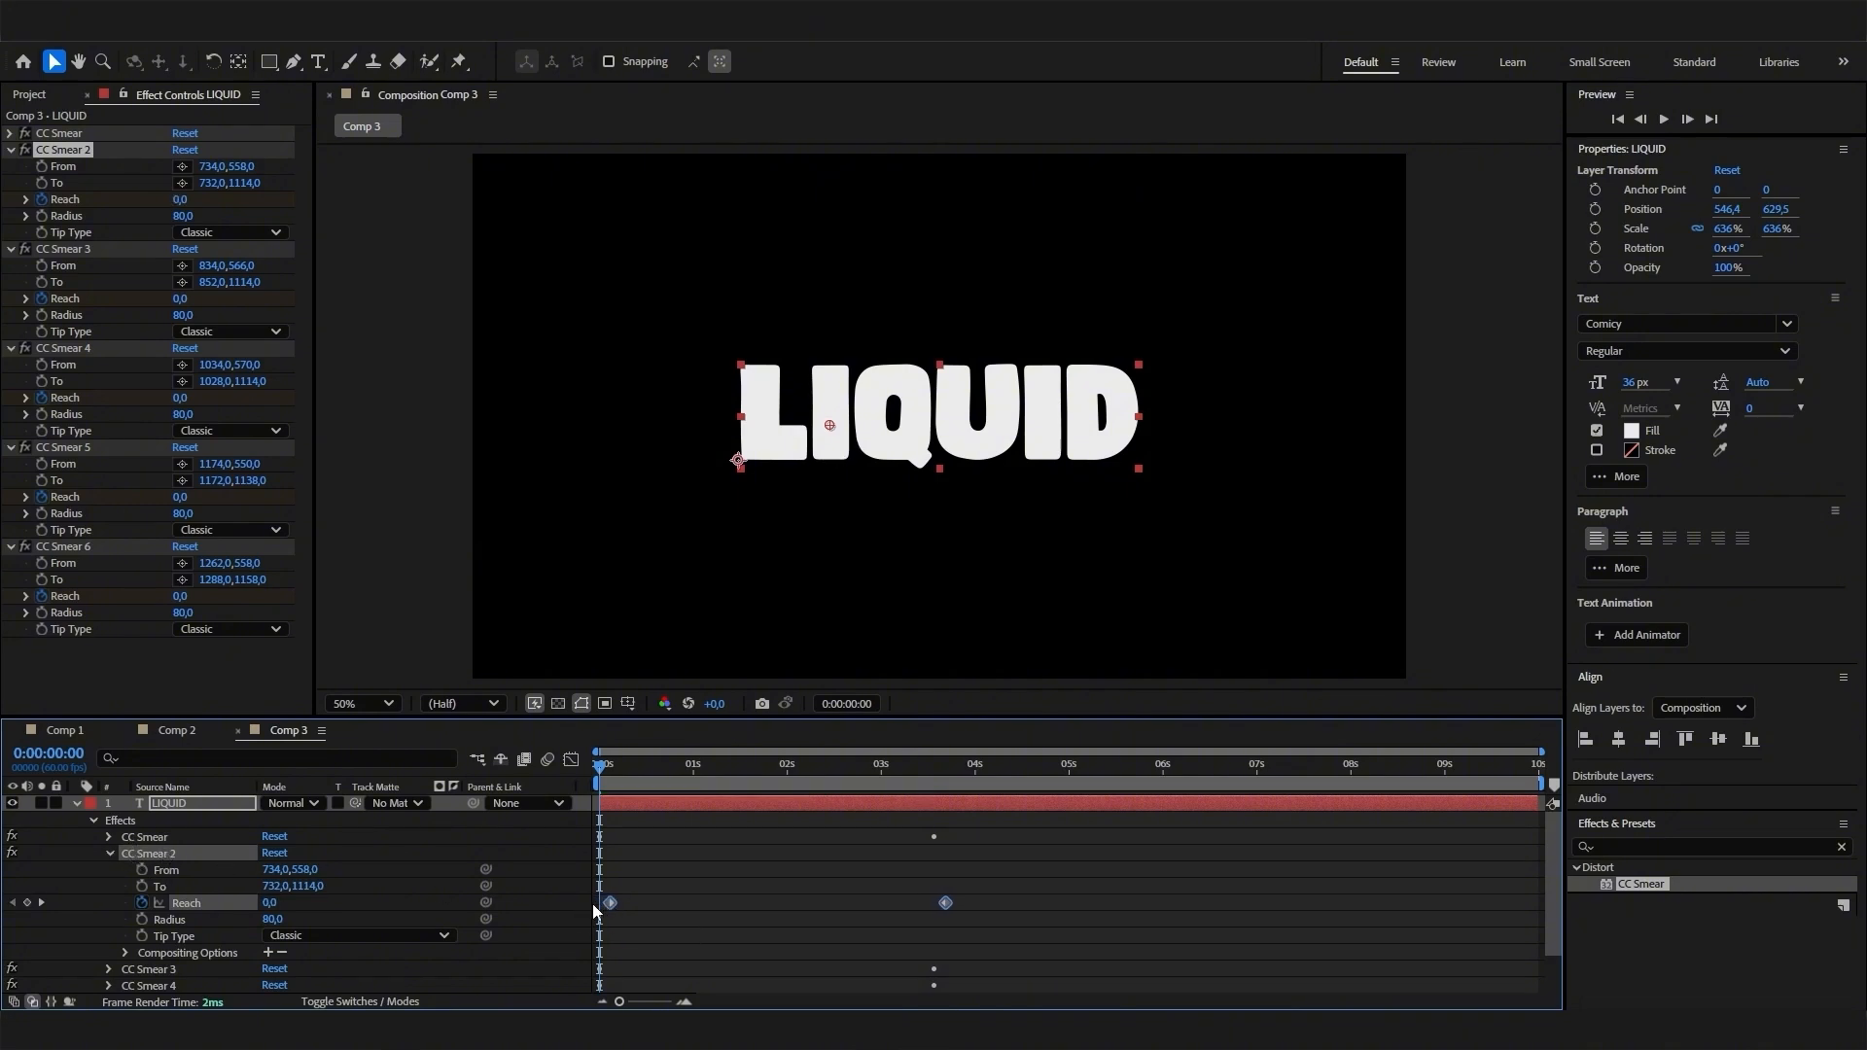
pyautogui.click(111, 853)
# - Delay both Reach keyframes of CC Smear 3 by about 0.2 seconds from the start
pyautogui.click(110, 871)
pyautogui.click(175, 919)
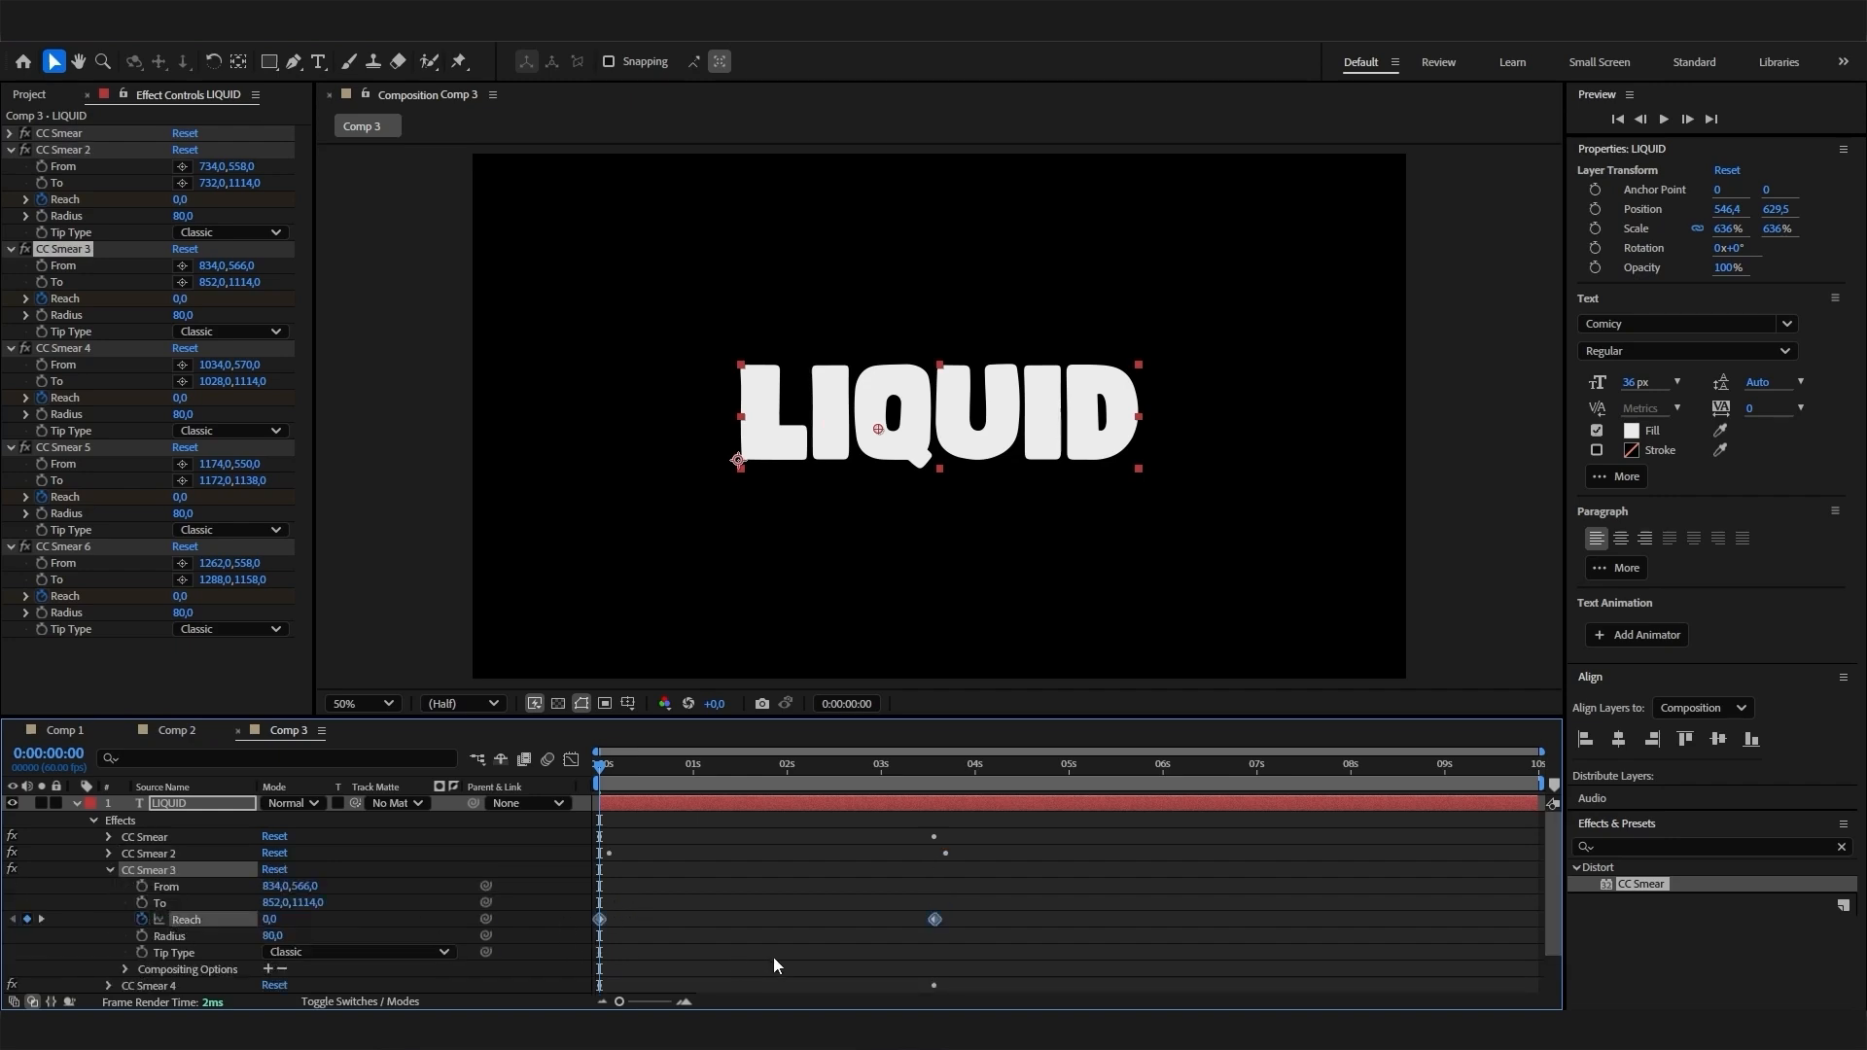
pyautogui.moveTo(946, 922); pyautogui.dragTo(954, 920)
pyautogui.click(110, 869)
# - Delay both Reach keyframes of CC Smear 4 by about 0.3 seconds from the start
pyautogui.click(110, 886)
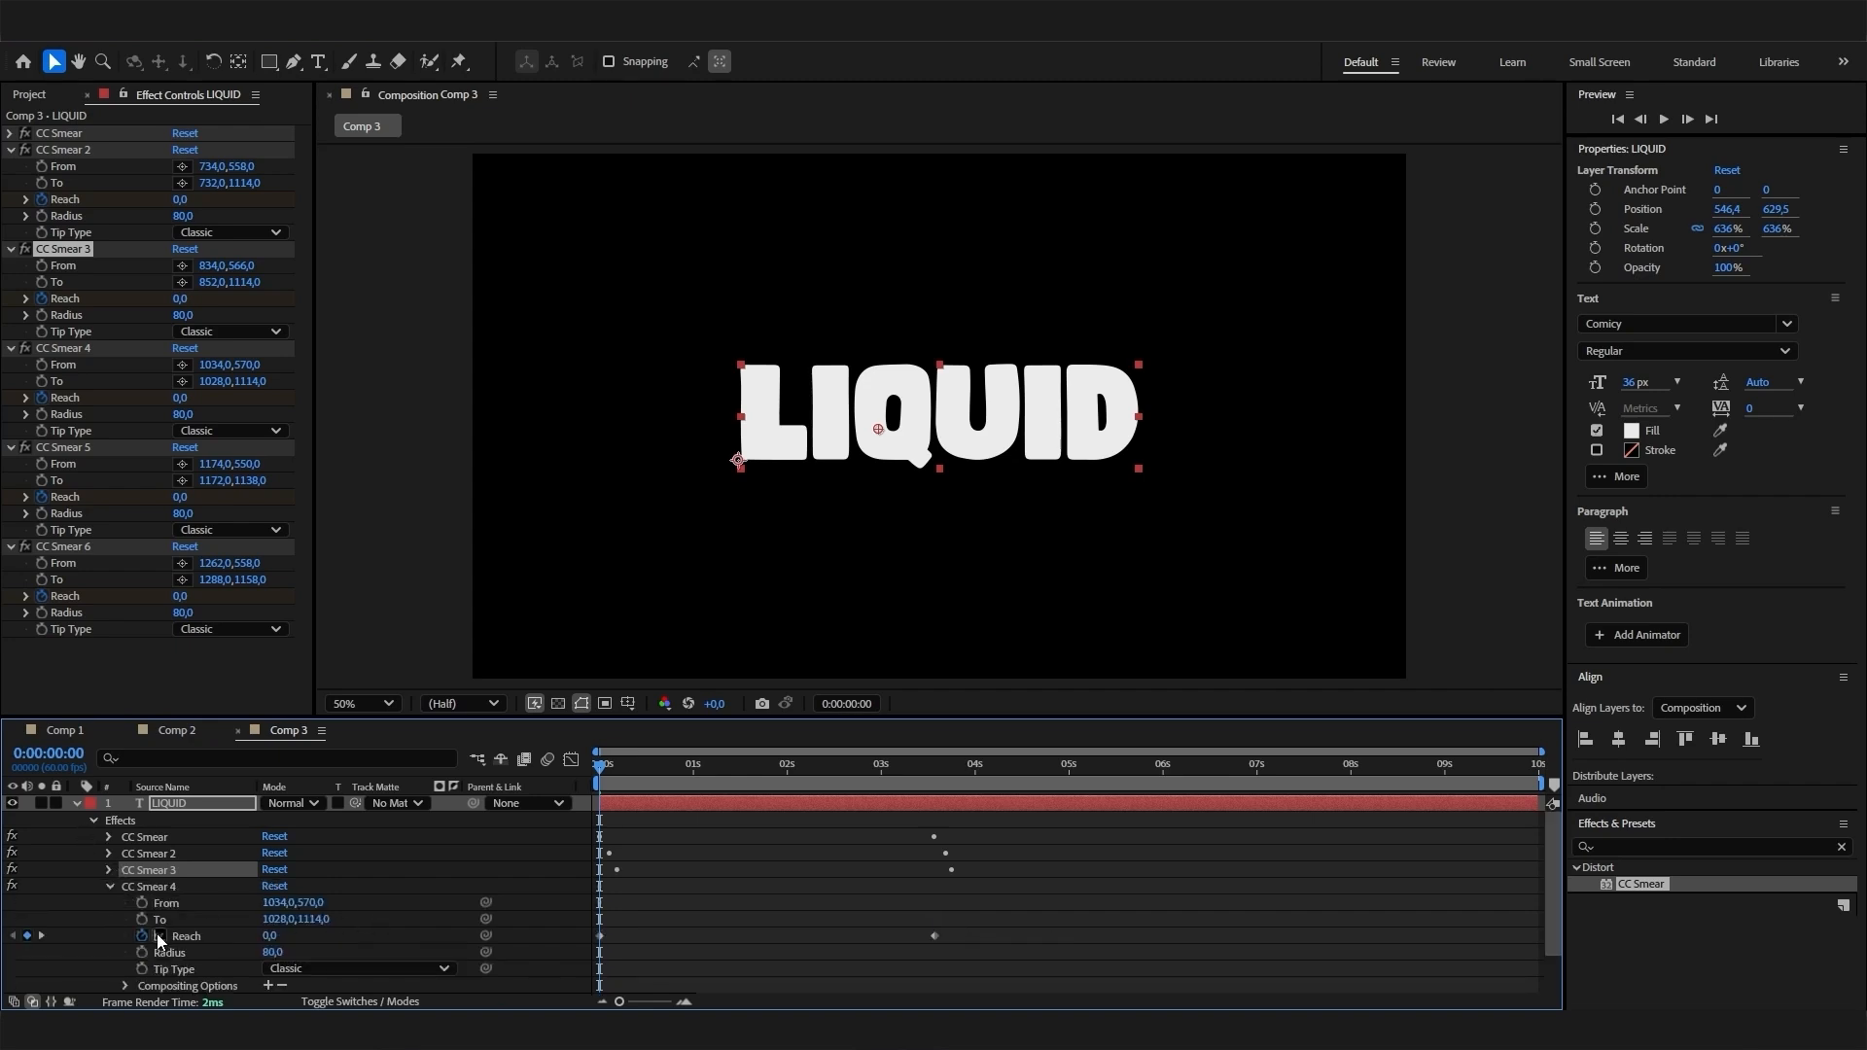
pyautogui.click(248, 936)
pyautogui.moveTo(936, 940); pyautogui.dragTo(965, 939)
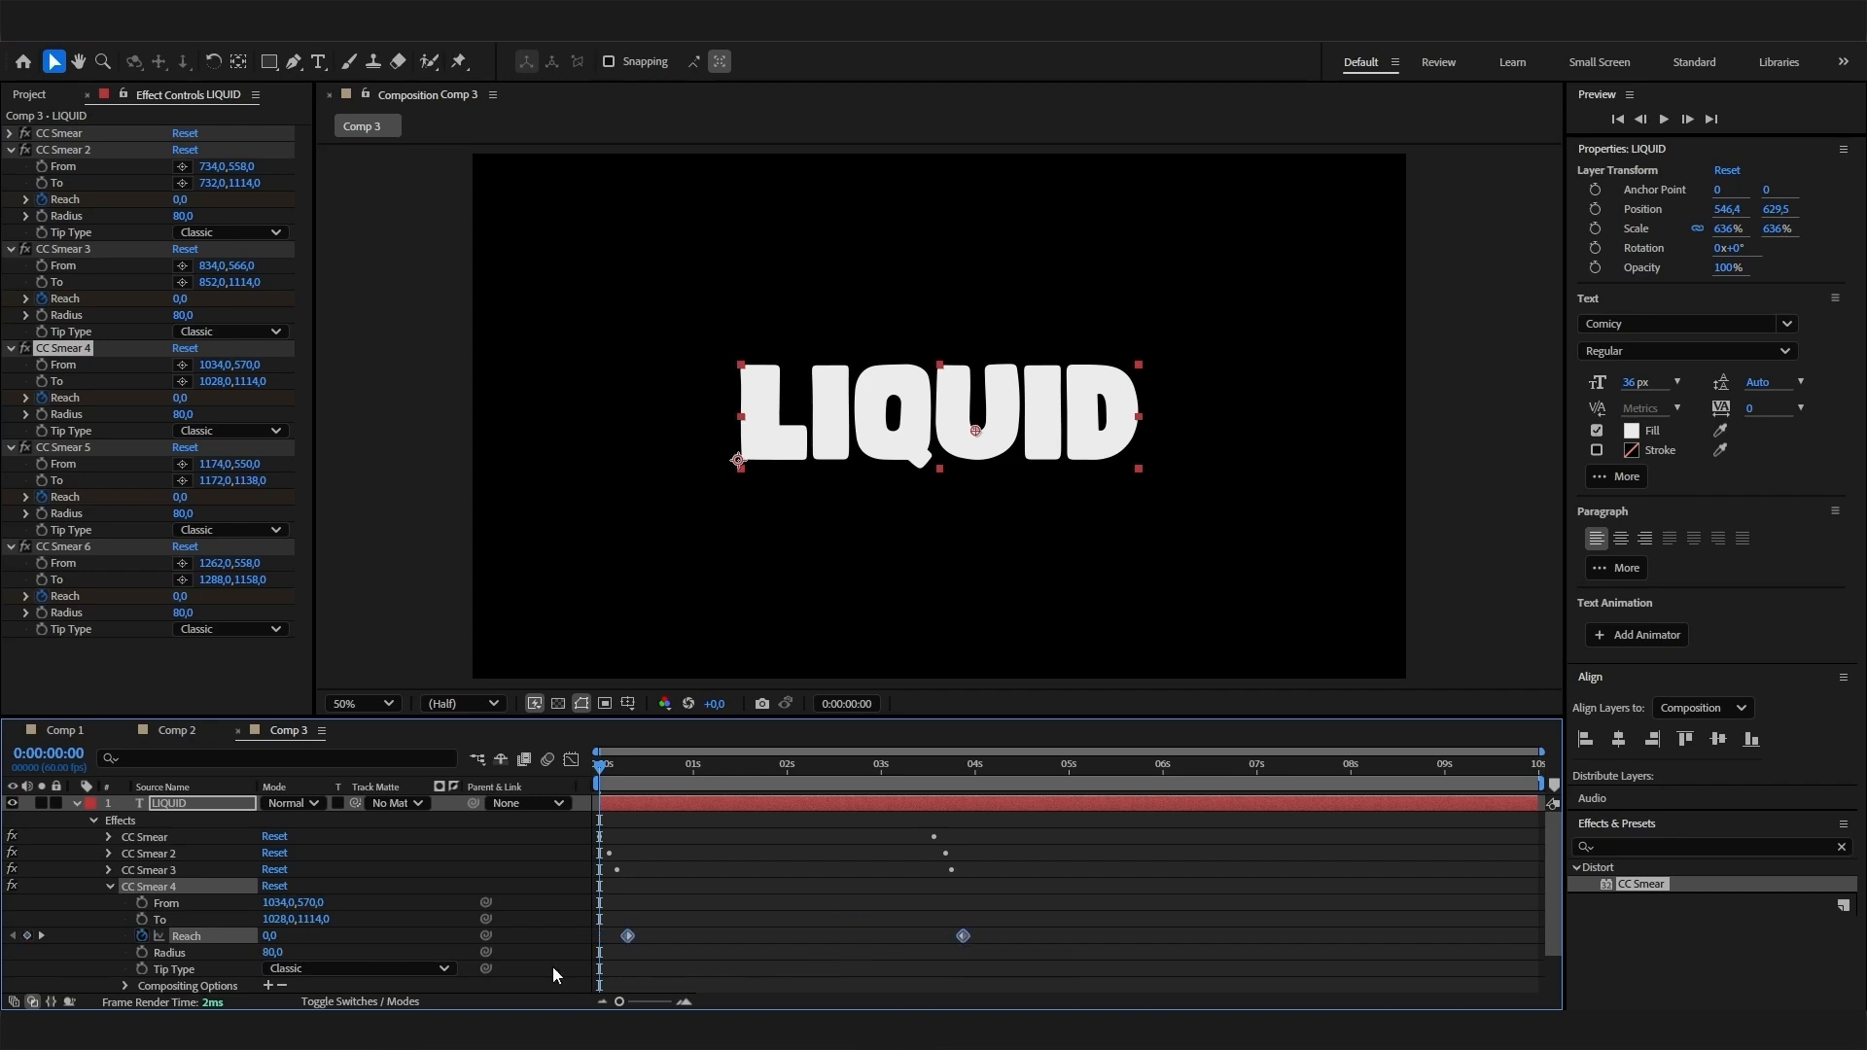
pyautogui.click(114, 899)
pyautogui.click(110, 886)
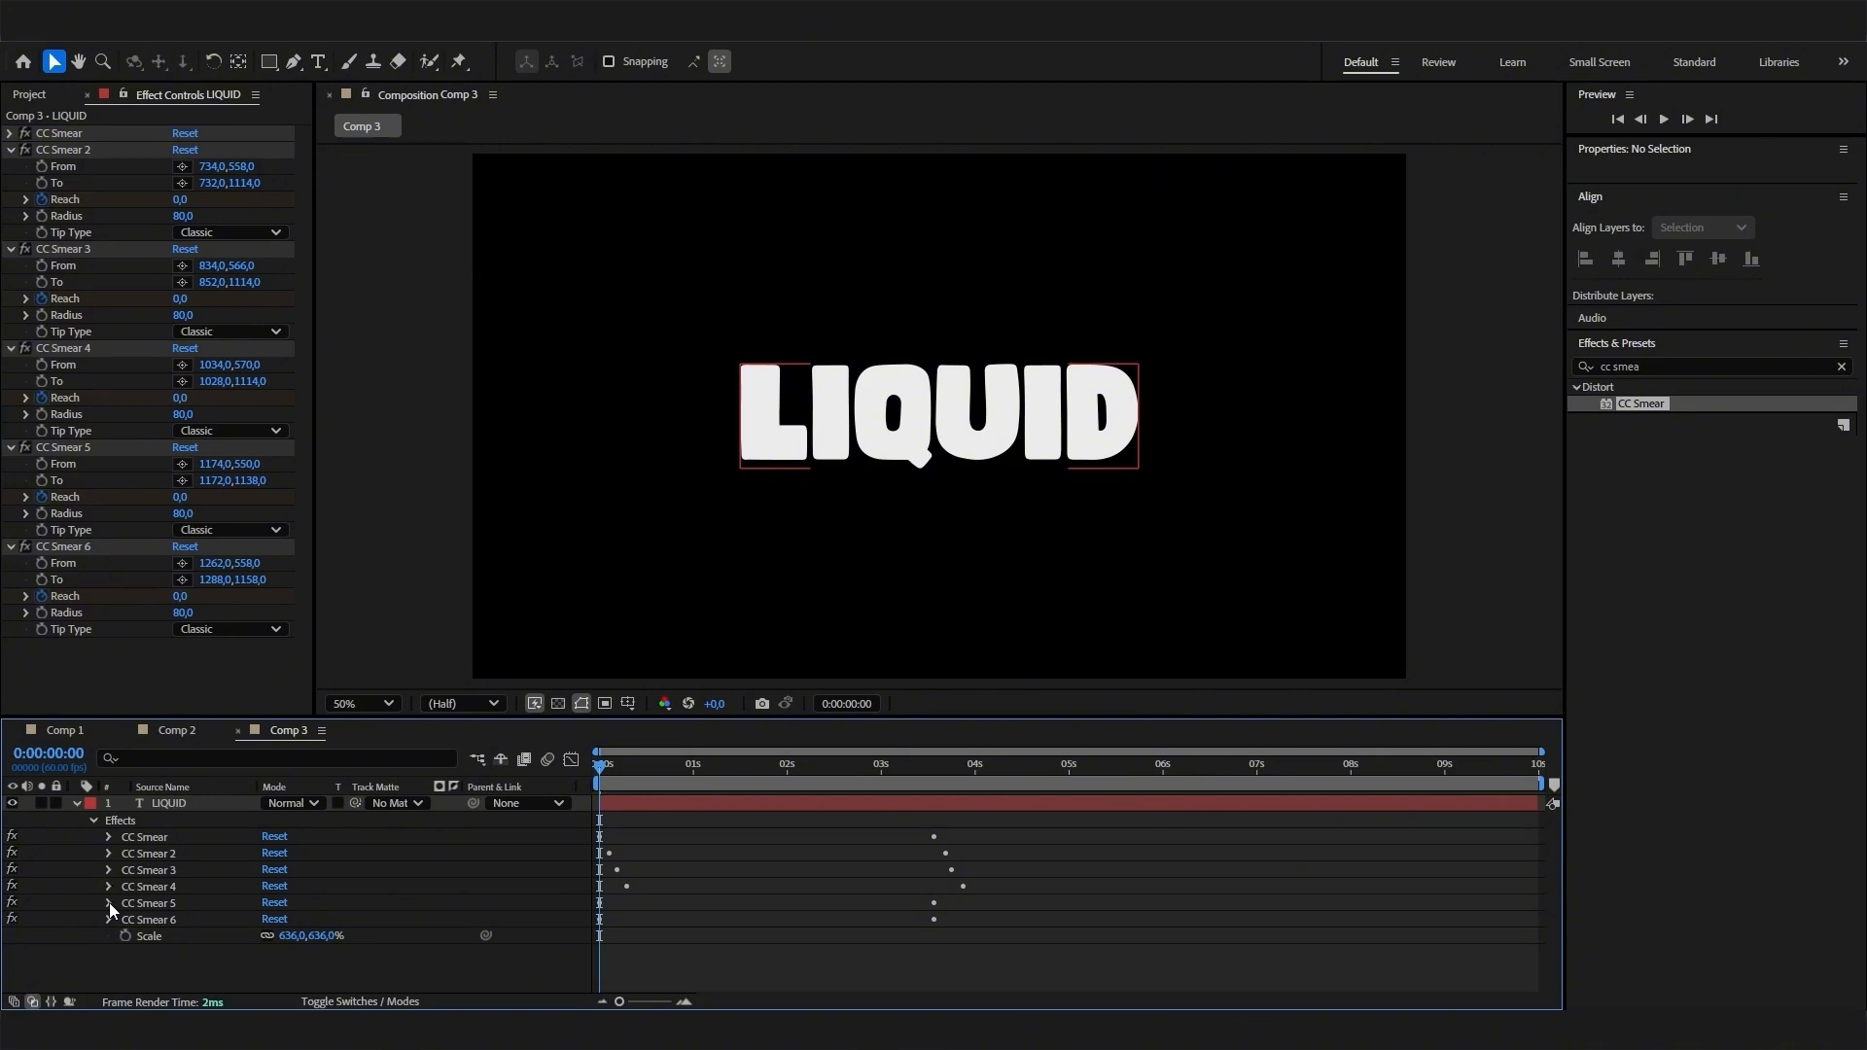
# - Delay both Reach keyframes of CC Smear 5 by about 0.4 seconds from the start
pyautogui.click(109, 902)
pyautogui.click(186, 952)
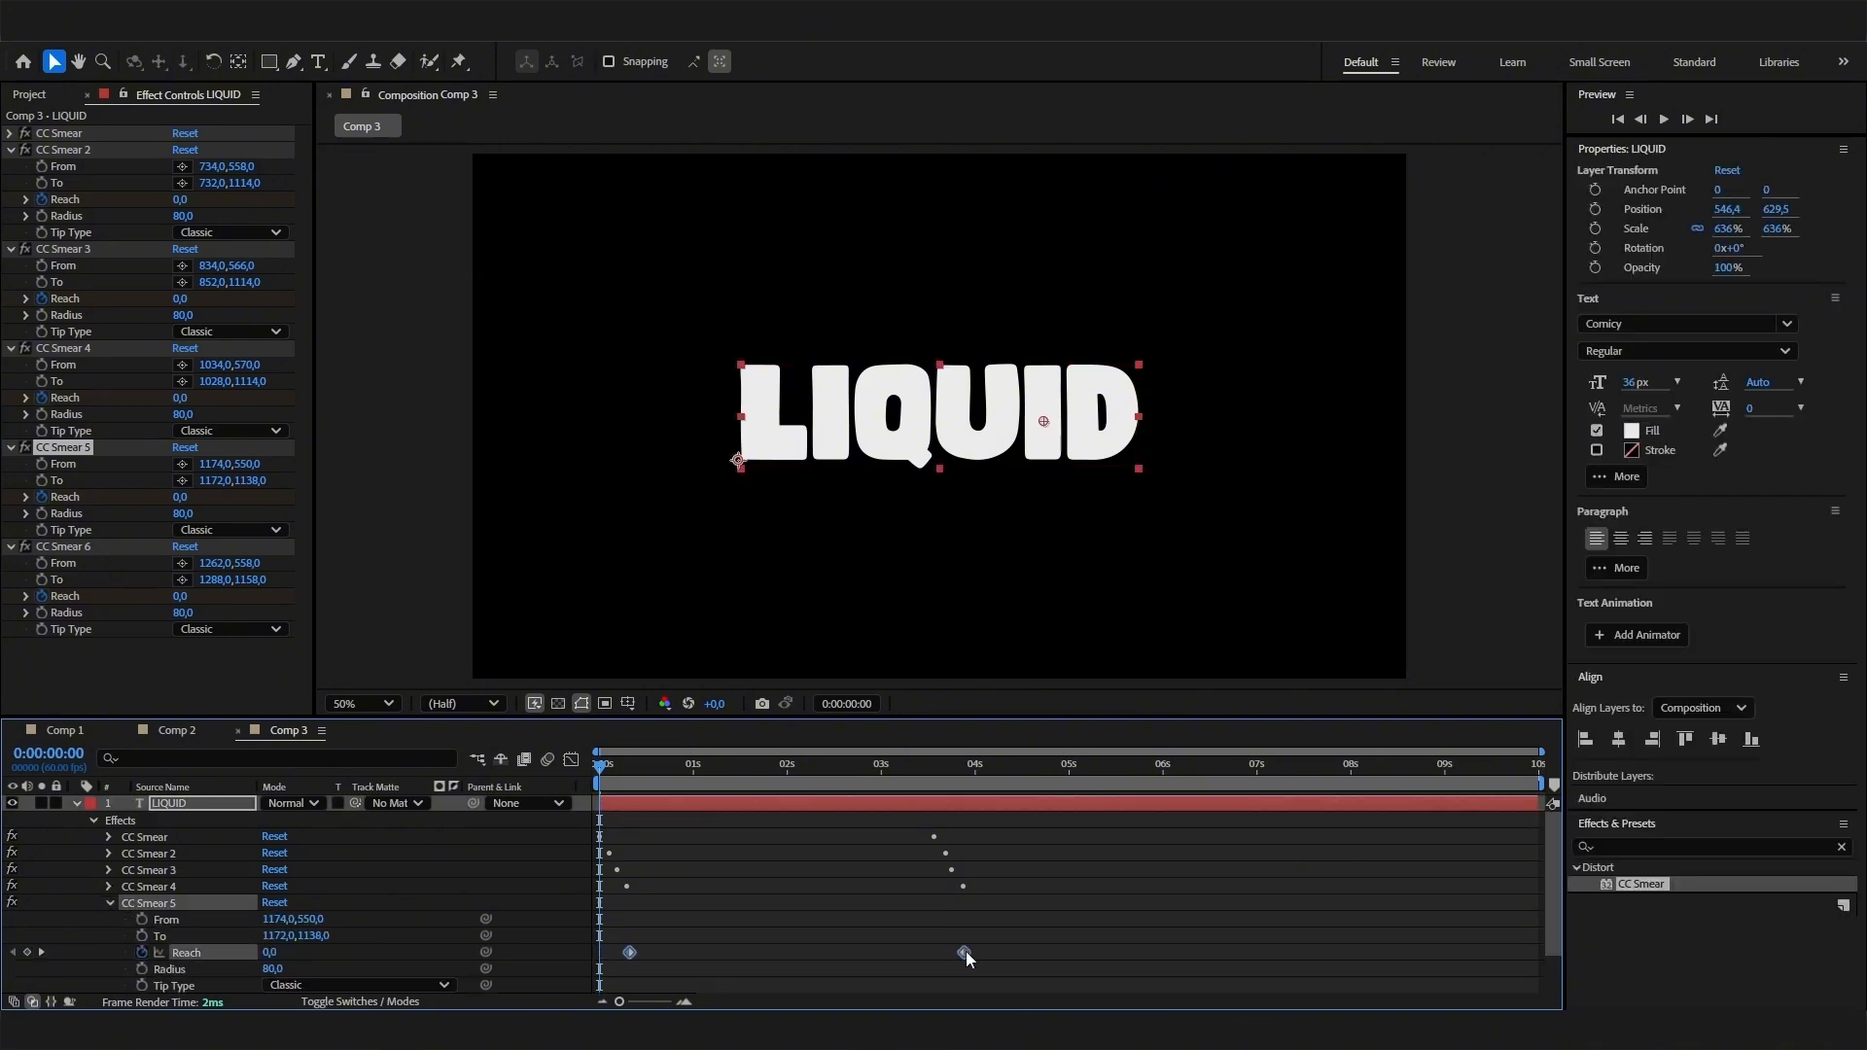
pyautogui.moveTo(966, 951); pyautogui.dragTo(978, 948)
pyautogui.click(110, 902)
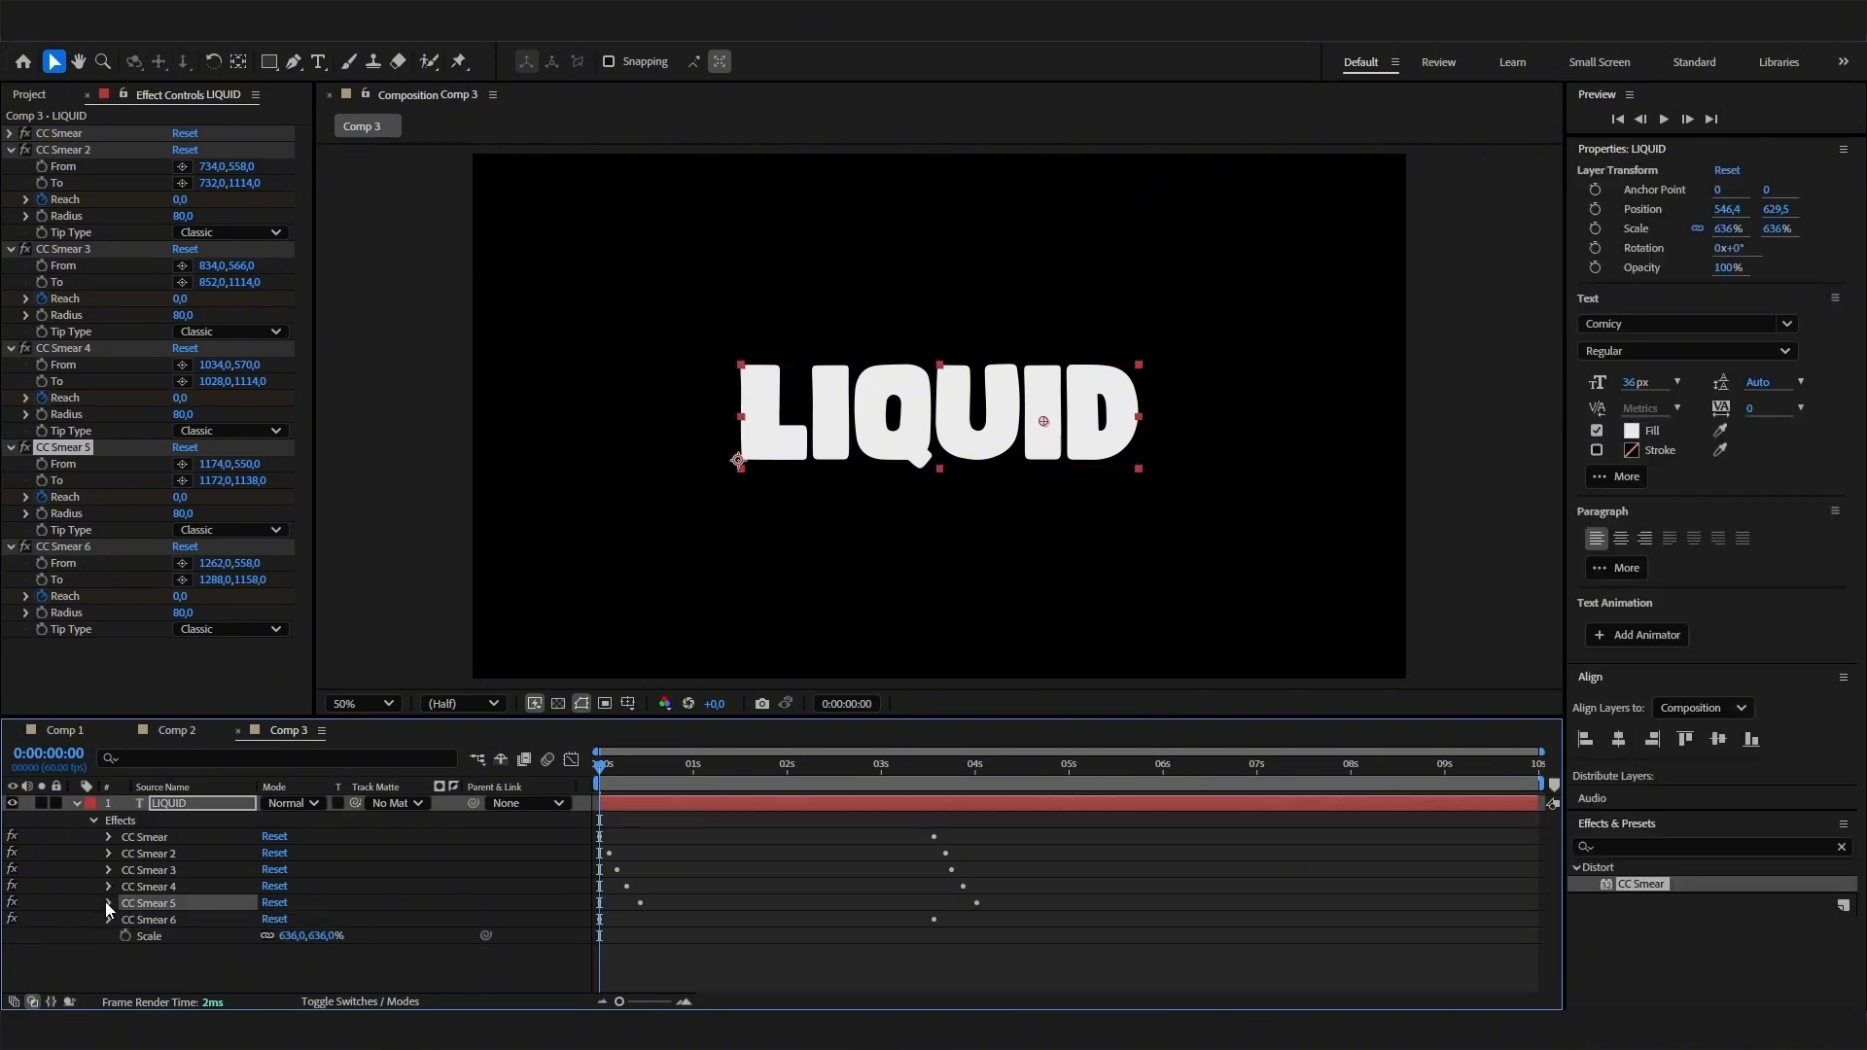
# - Delay both Reach keyframes of CC Smear 6 by about 0.6 seconds from the start
pyautogui.click(109, 919)
pyautogui.click(185, 968)
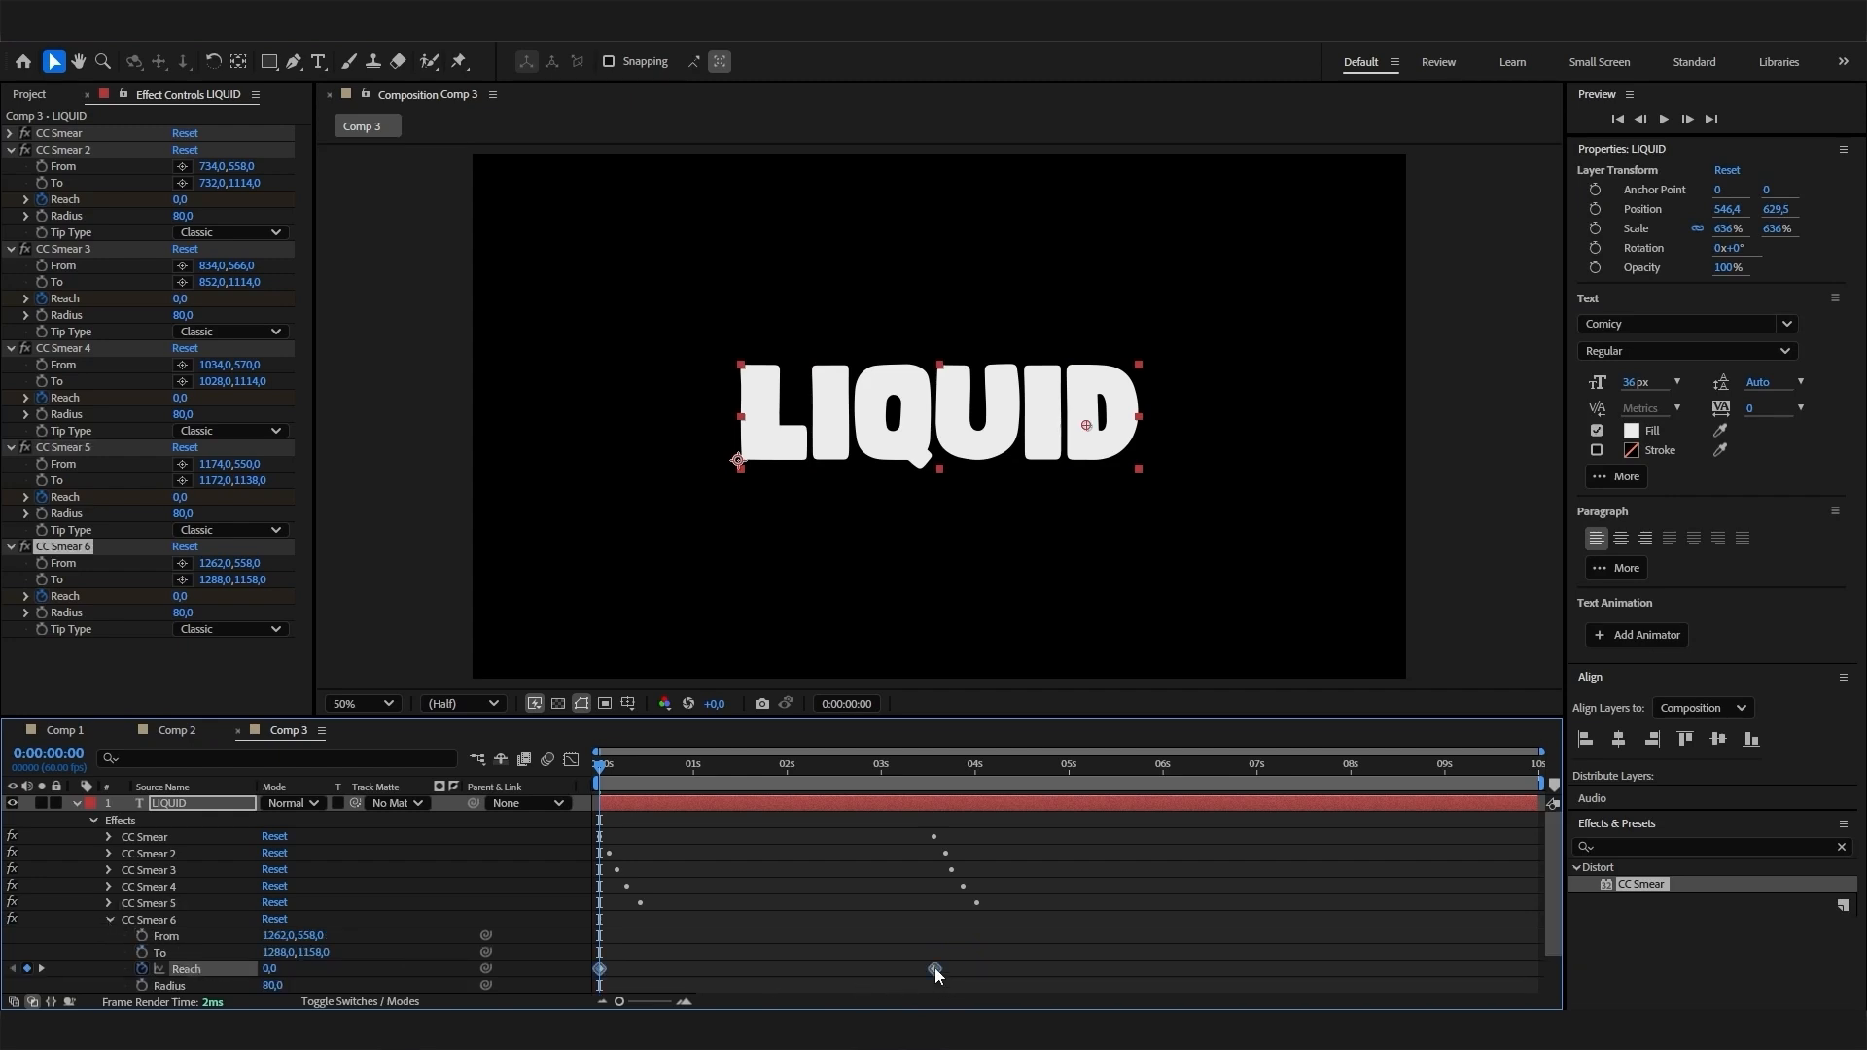
pyautogui.moveTo(931, 972); pyautogui.dragTo(990, 961)
# - Preview the staggered drip animation from the beginning of the composition
pyautogui.press('space')
pyautogui.moveTo(640, 788); pyautogui.dragTo(541, 809)
pyautogui.press('space')
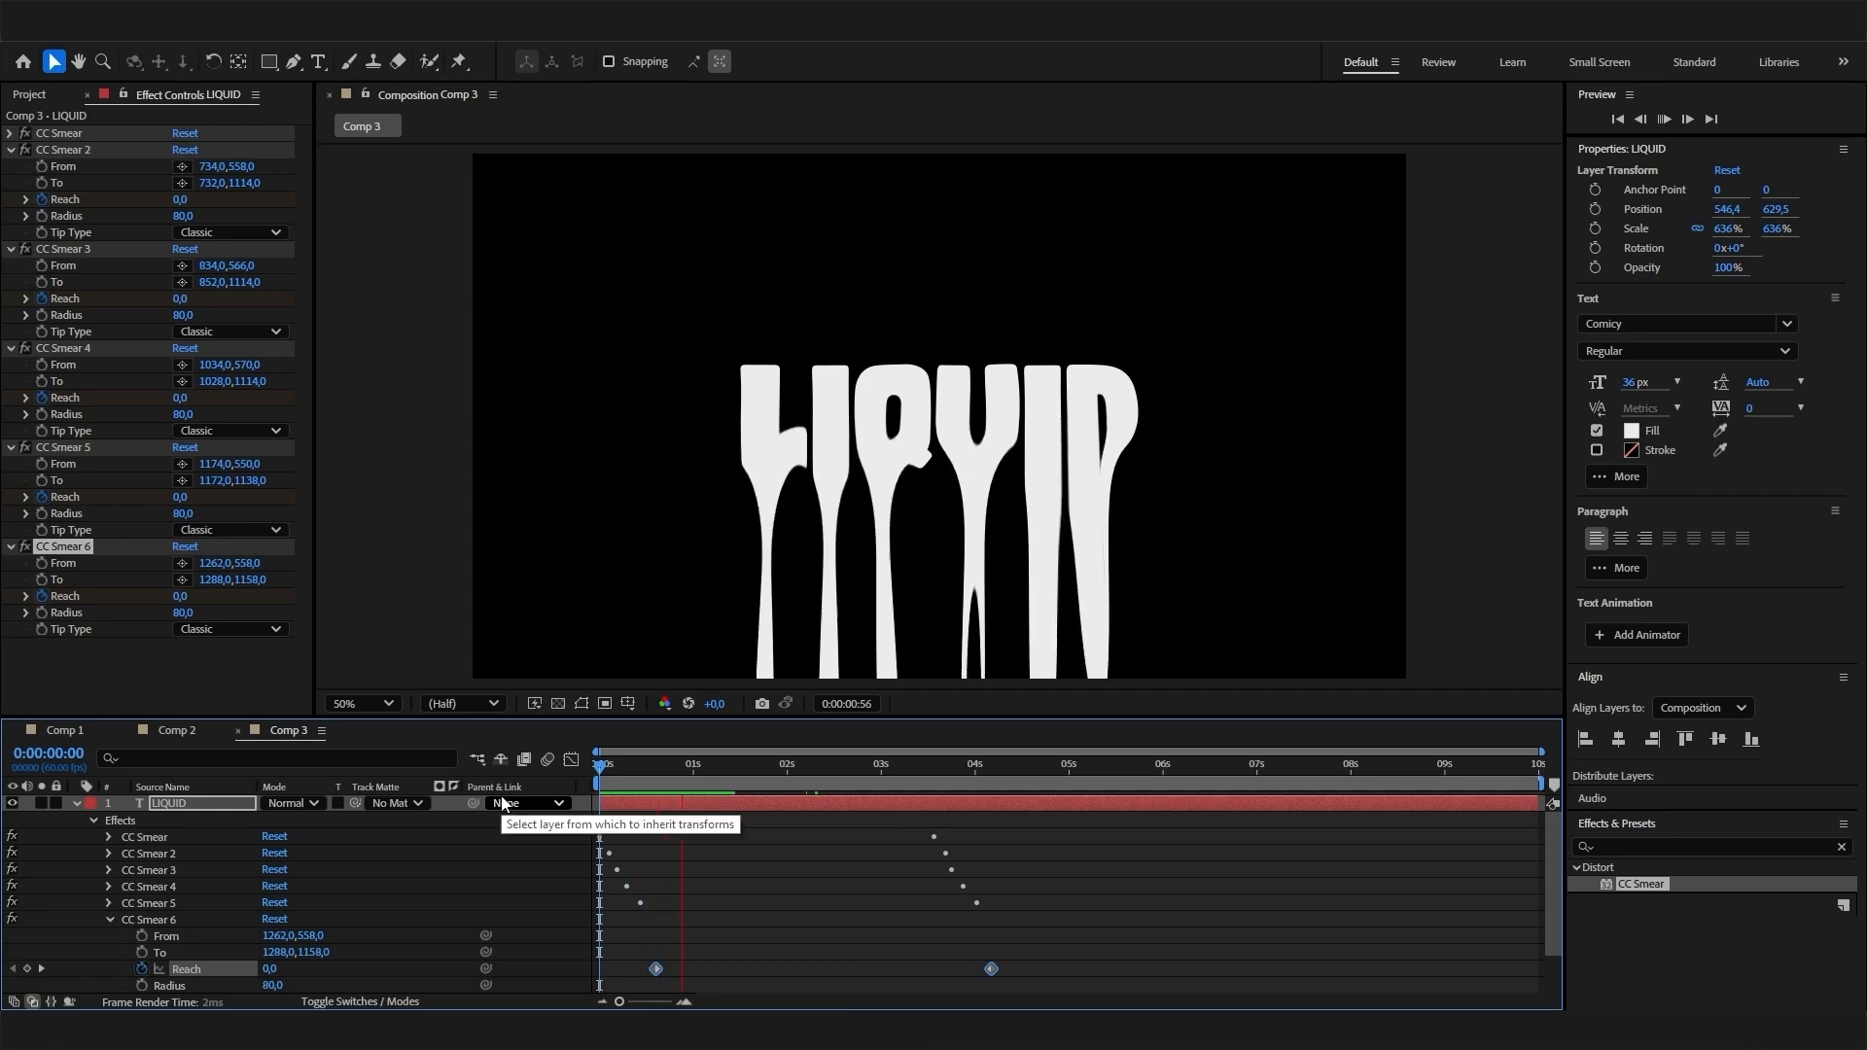
pyautogui.press('space')
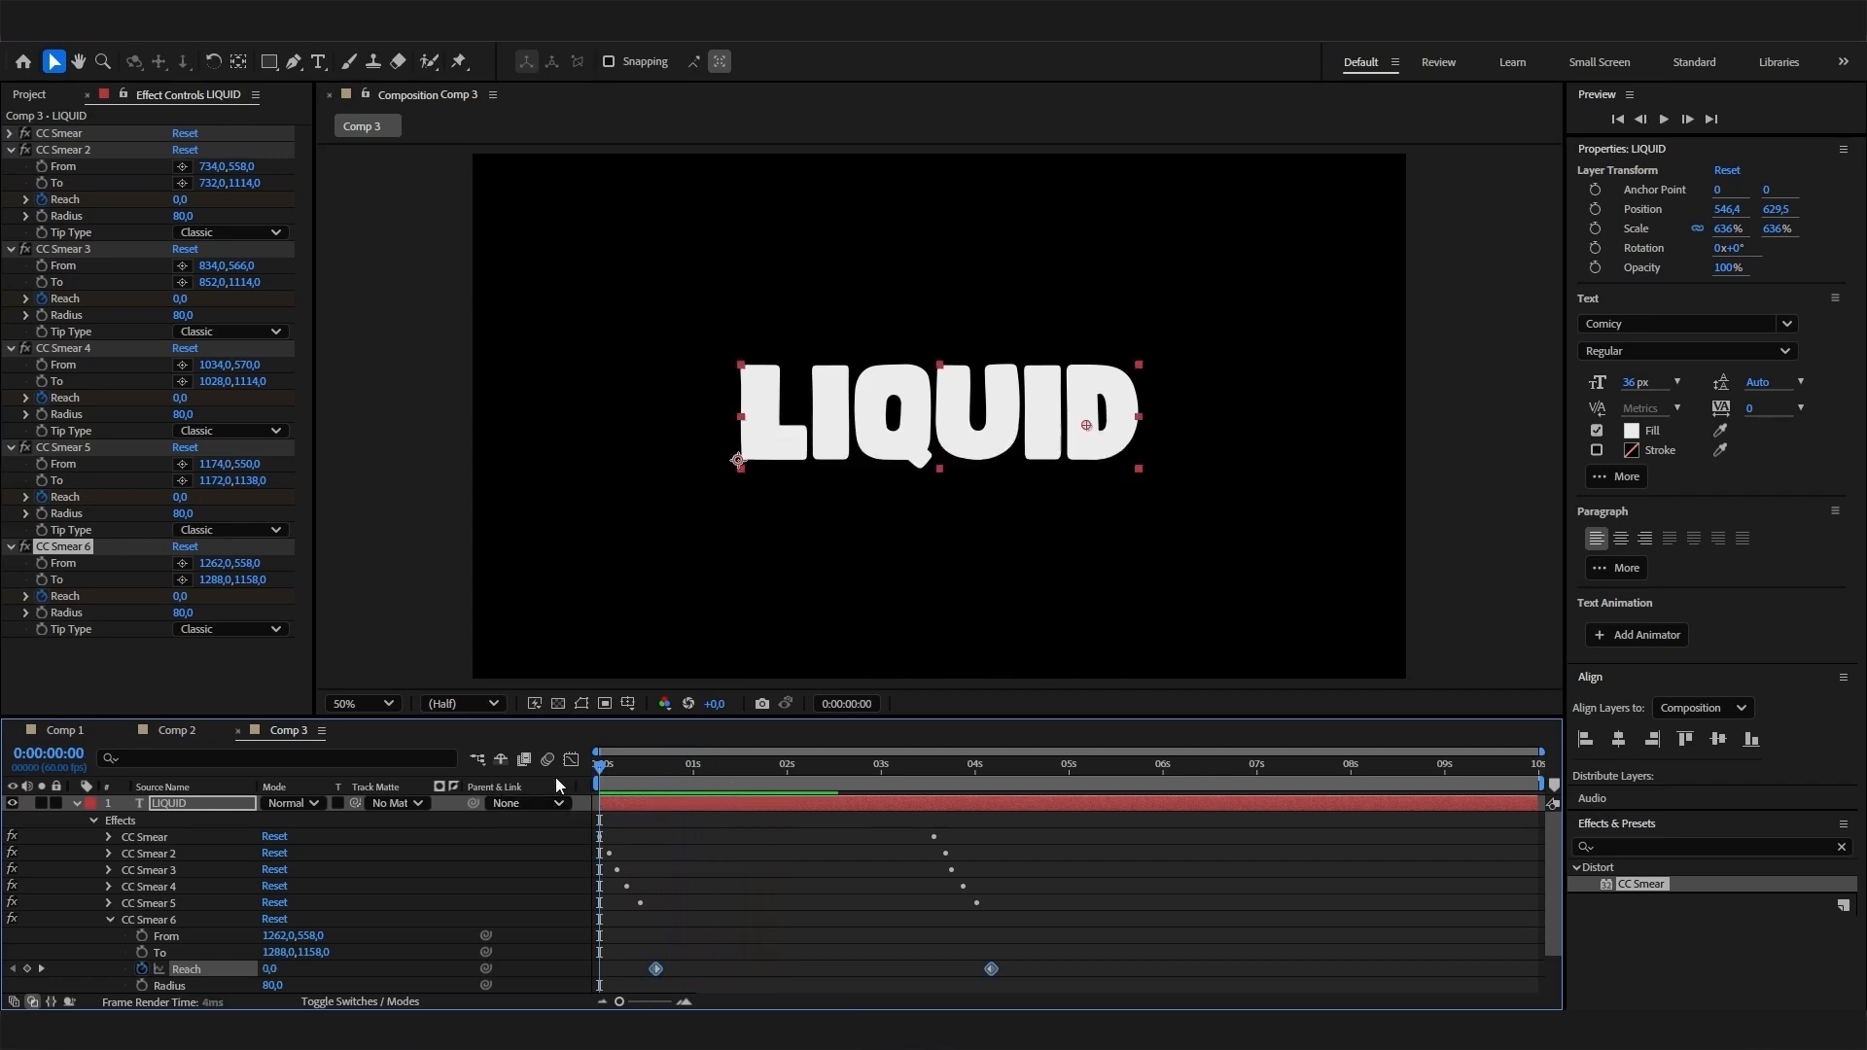
pyautogui.press('space')
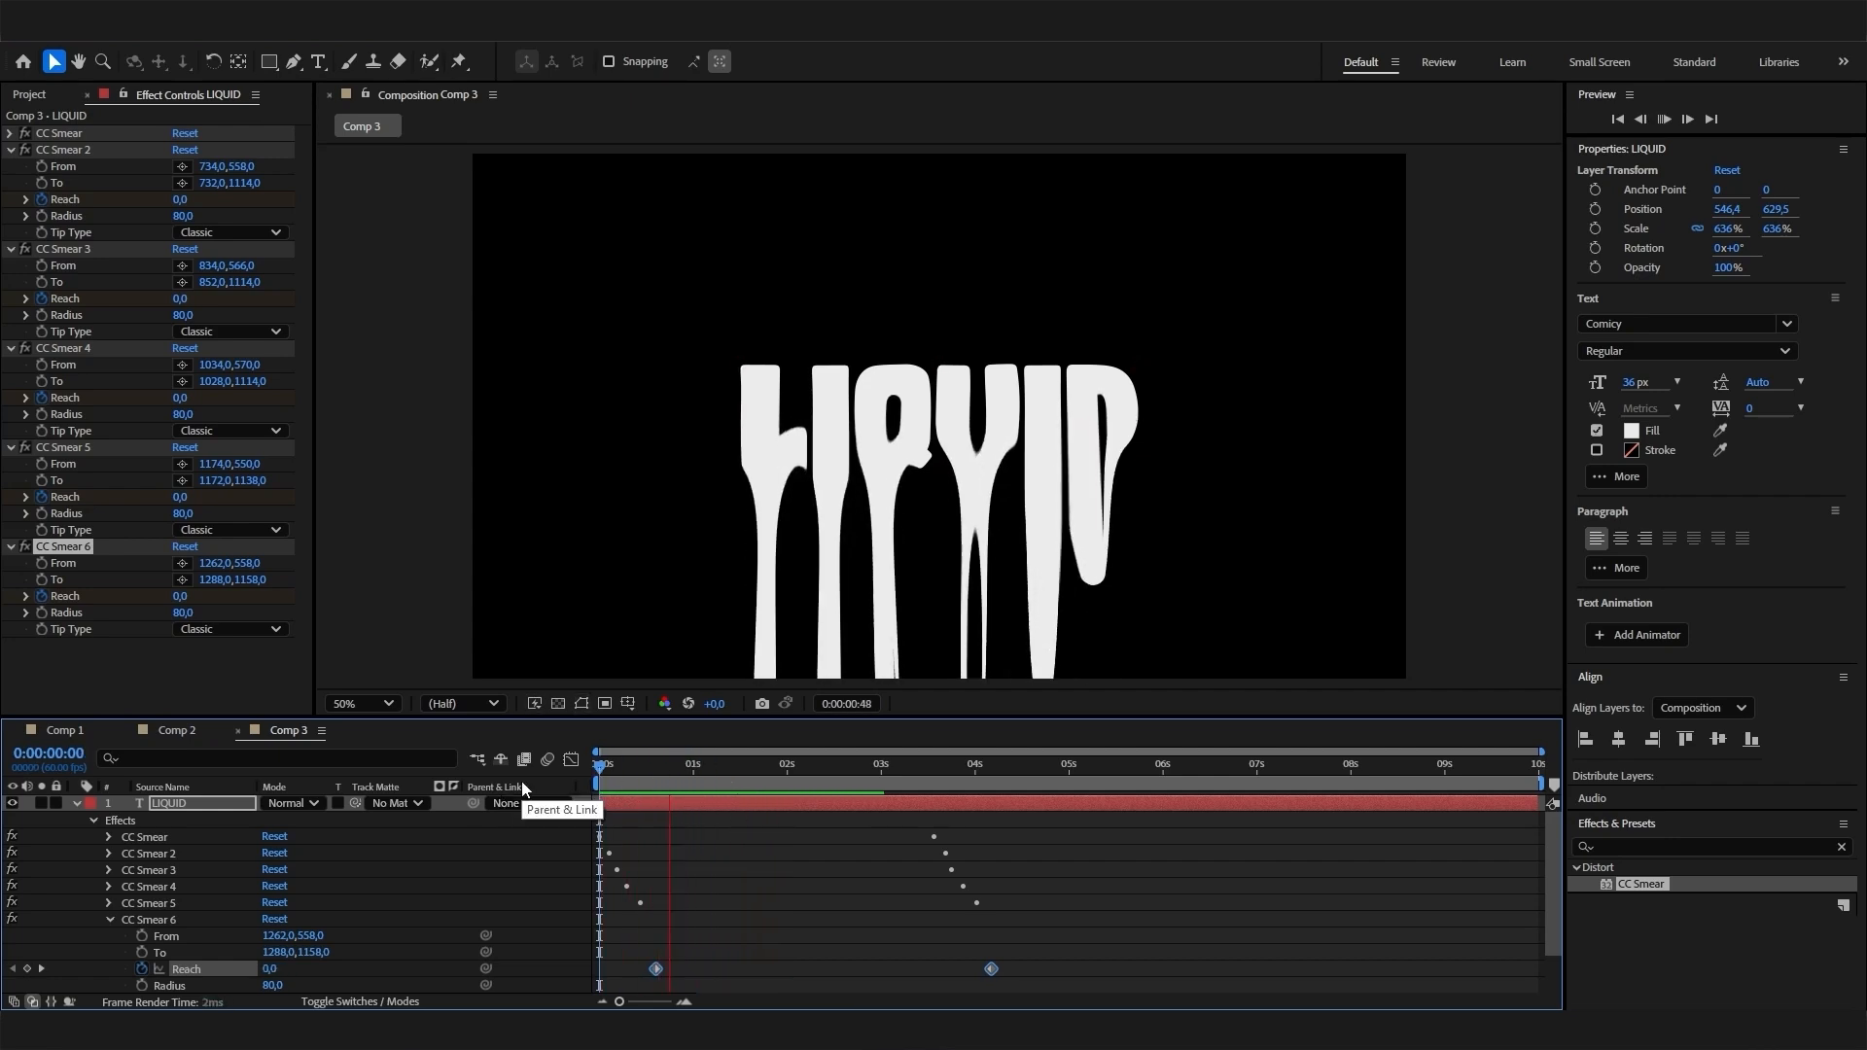
# - Look at the finished liquid text in Comp 1 for comparison and return to Comp 3
pyautogui.moveTo(622, 767); pyautogui.dragTo(709, 761)
pyautogui.click(86, 731)
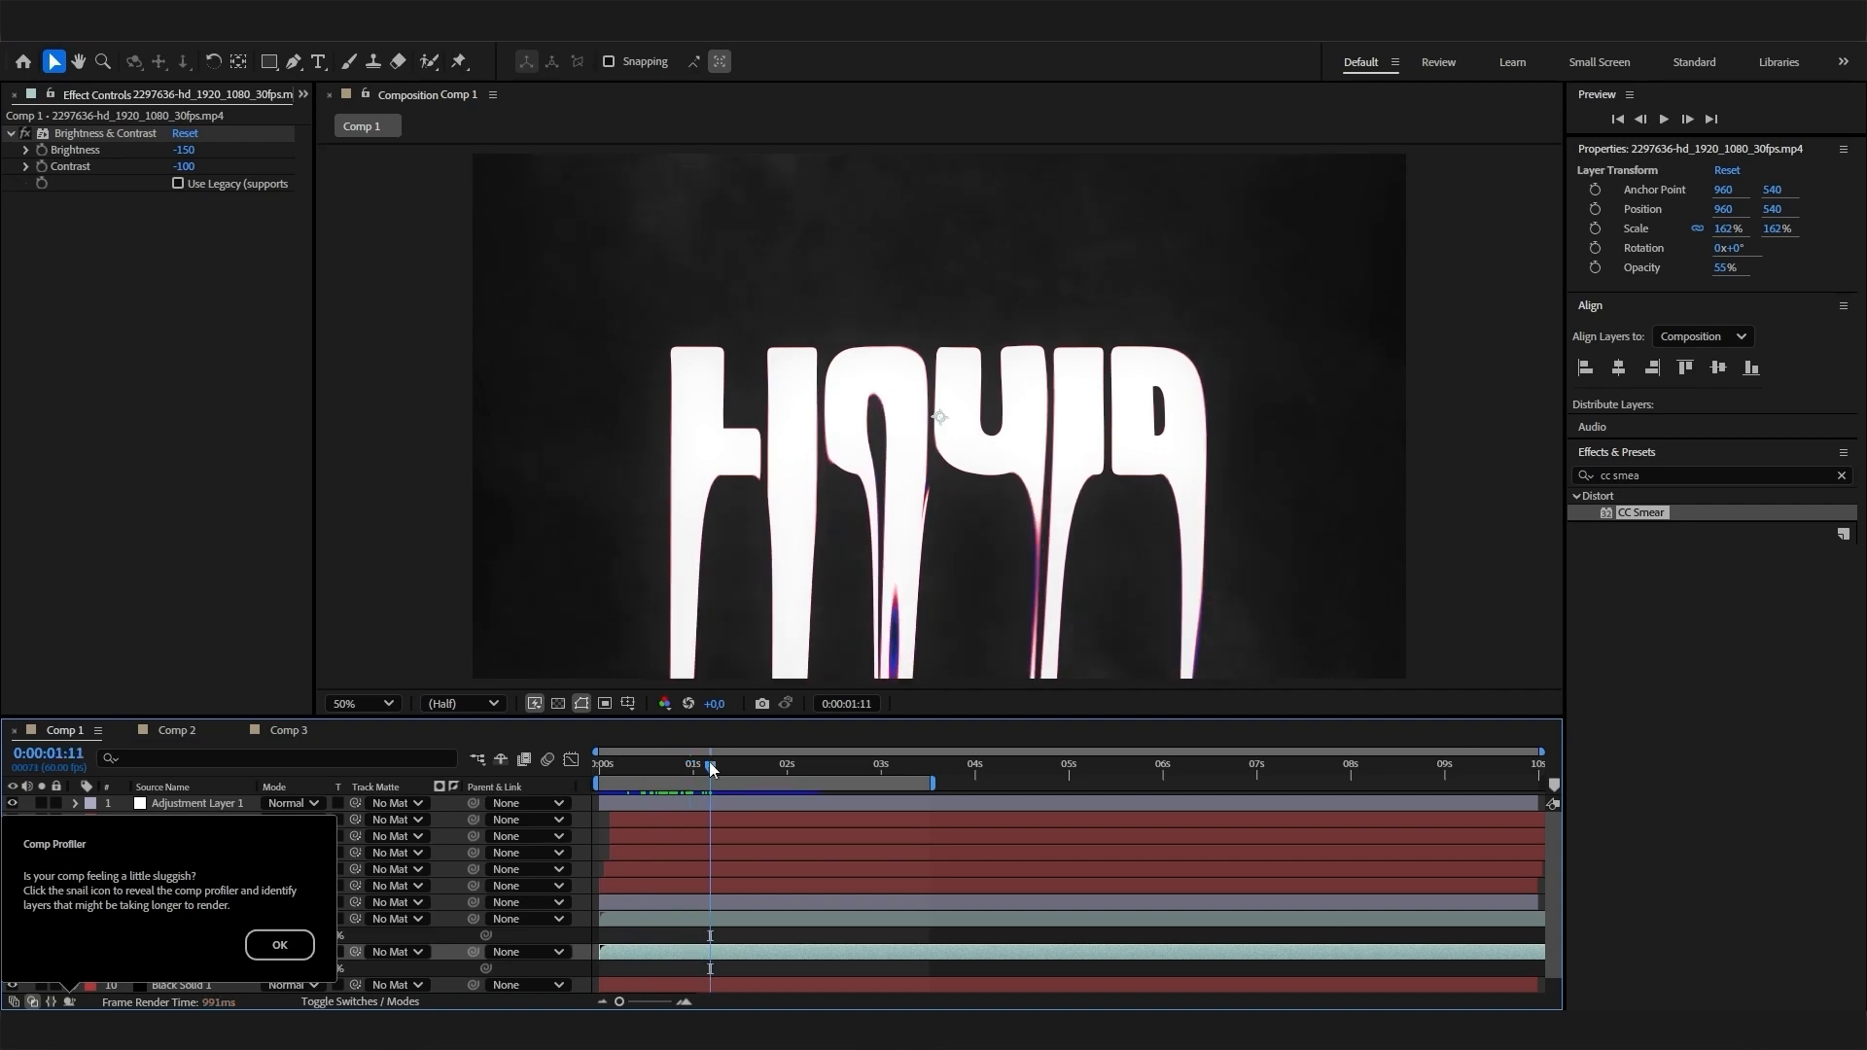
pyautogui.click(290, 736)
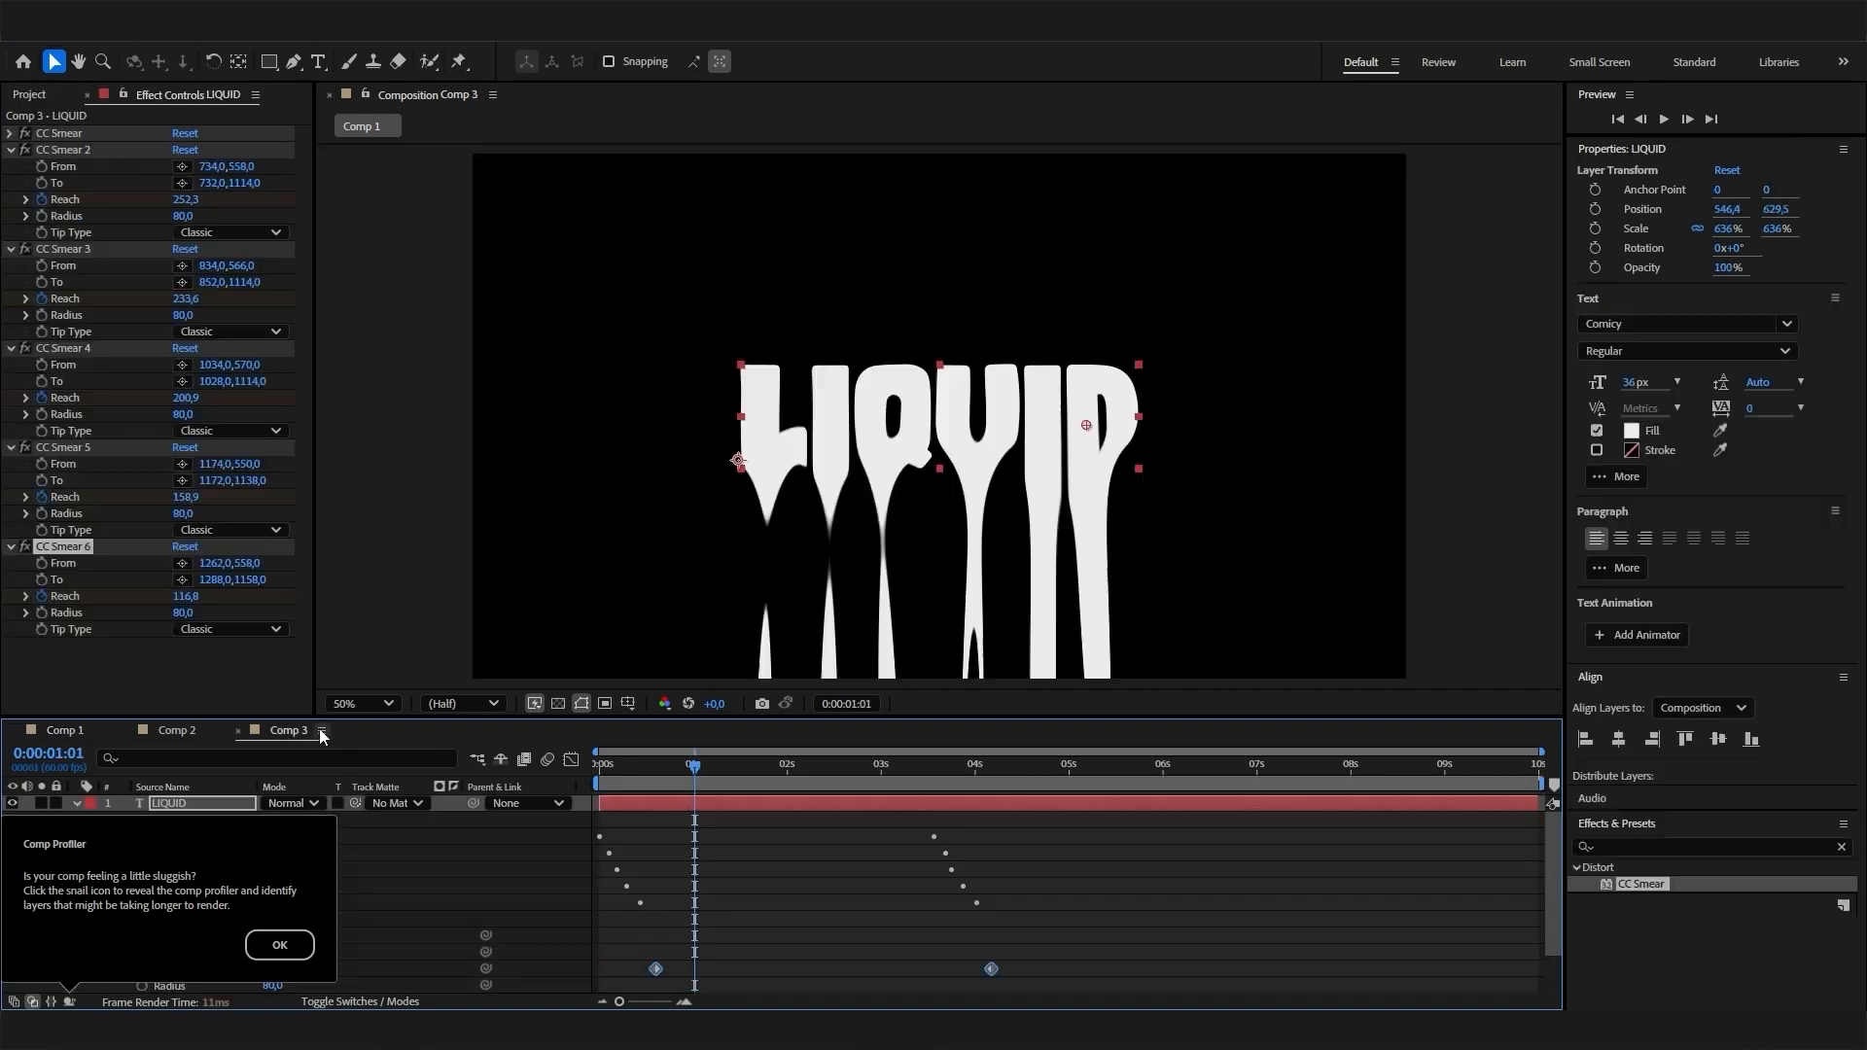
# - Collapse the LIQUID layer's properties, dismiss the Comp Profiler tip and collapse all the layer's expanded CC Smear effects
pyautogui.click(78, 802)
pyautogui.click(277, 943)
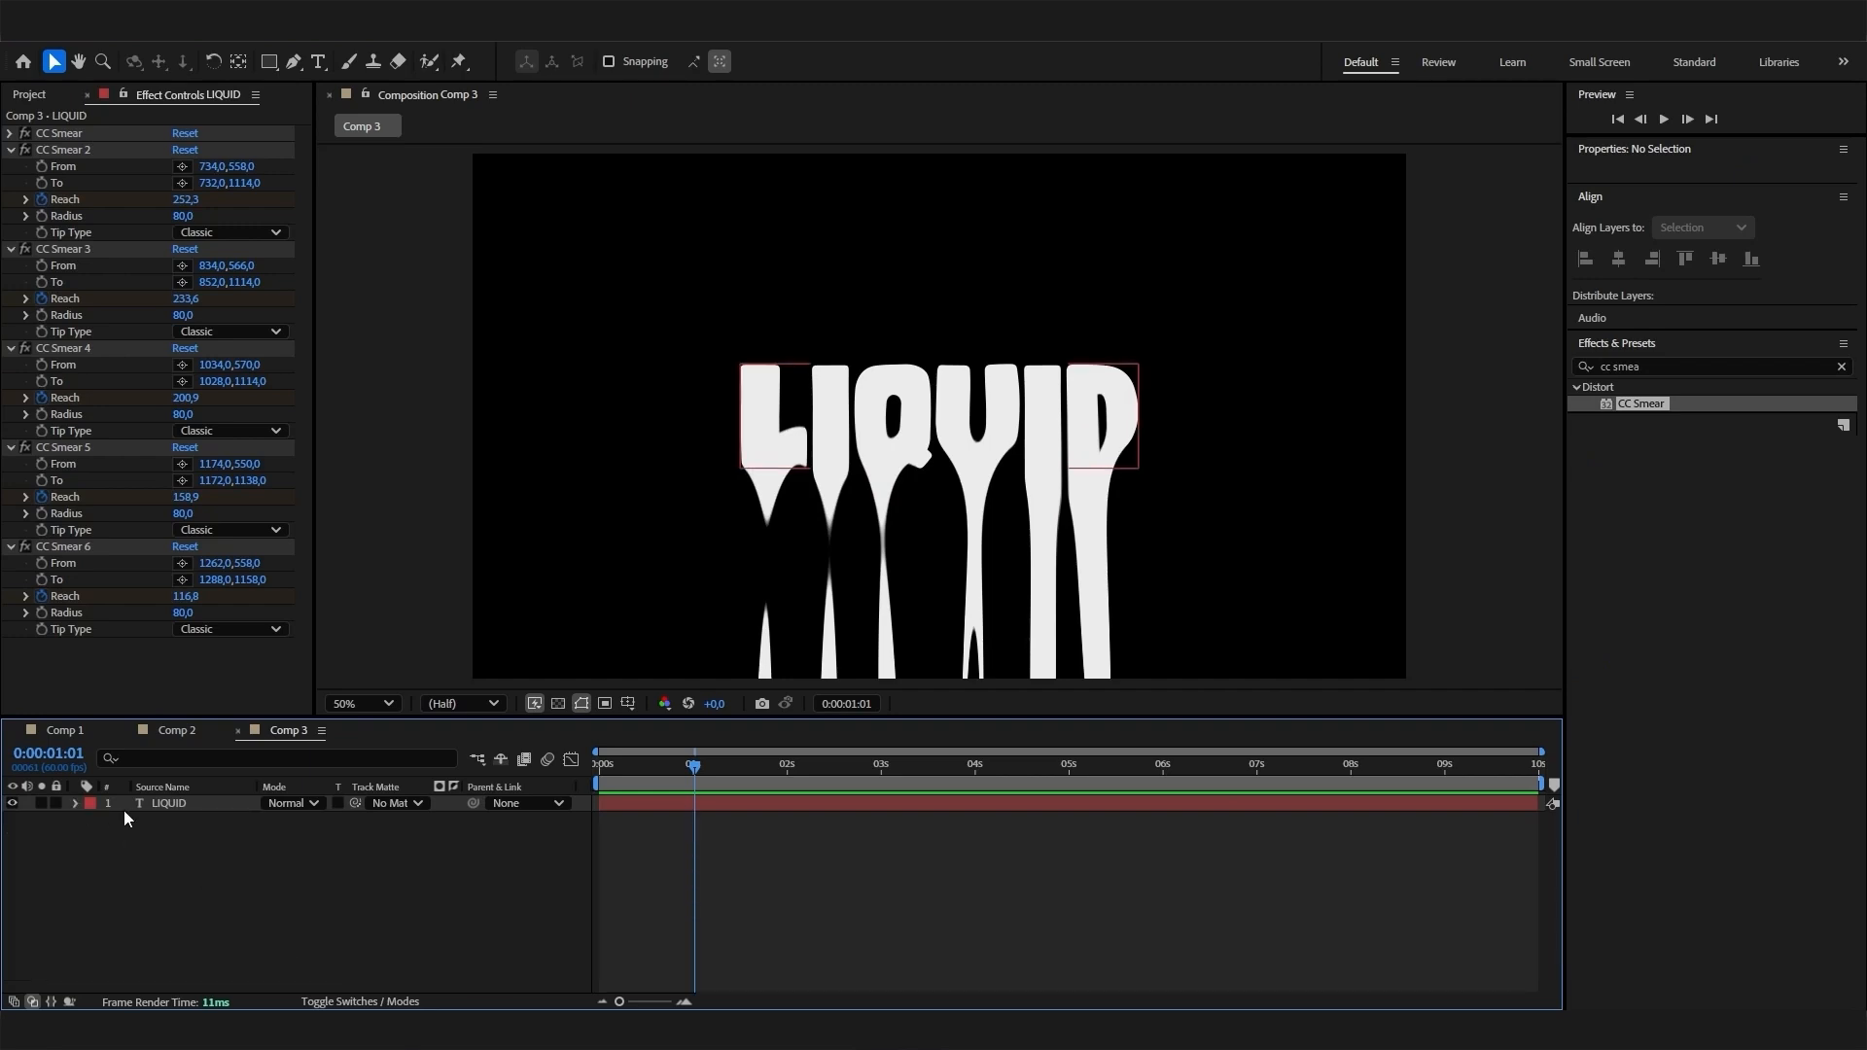
pyautogui.click(184, 802)
pyautogui.click(11, 150)
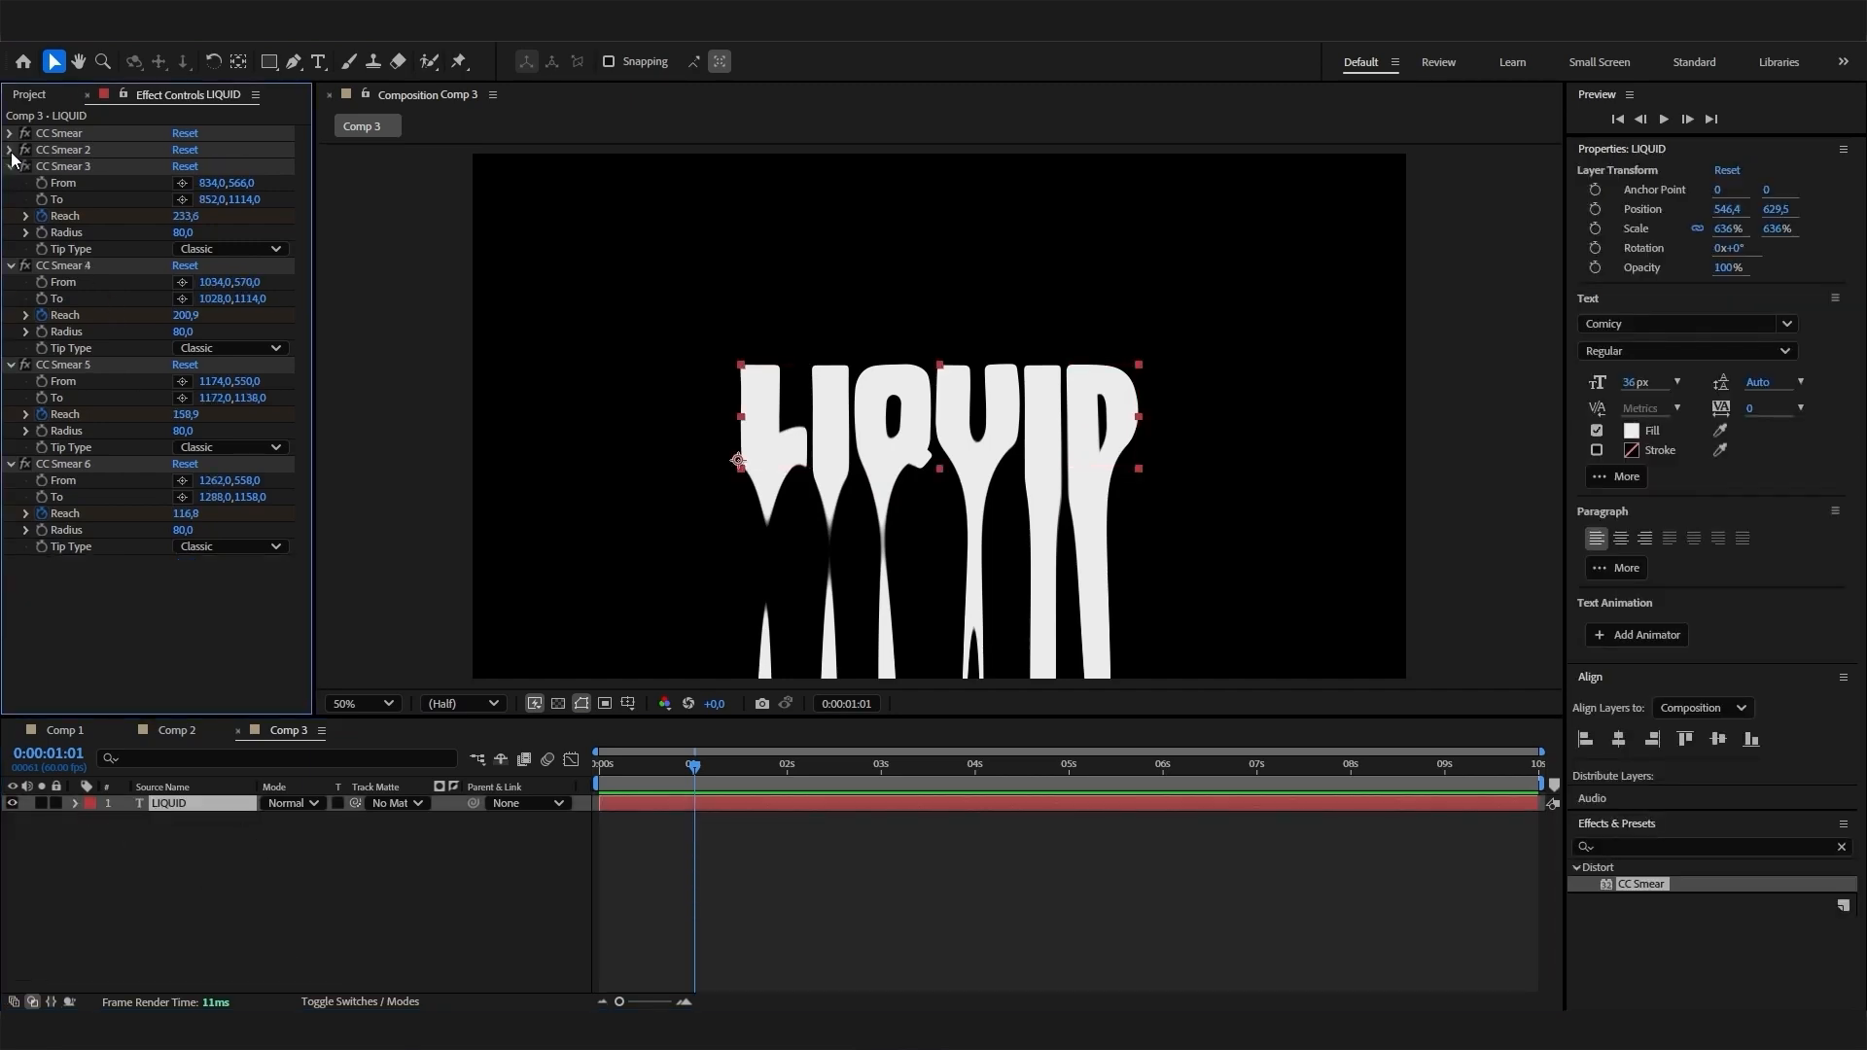
pyautogui.click(11, 166)
pyautogui.click(11, 183)
pyautogui.click(10, 199)
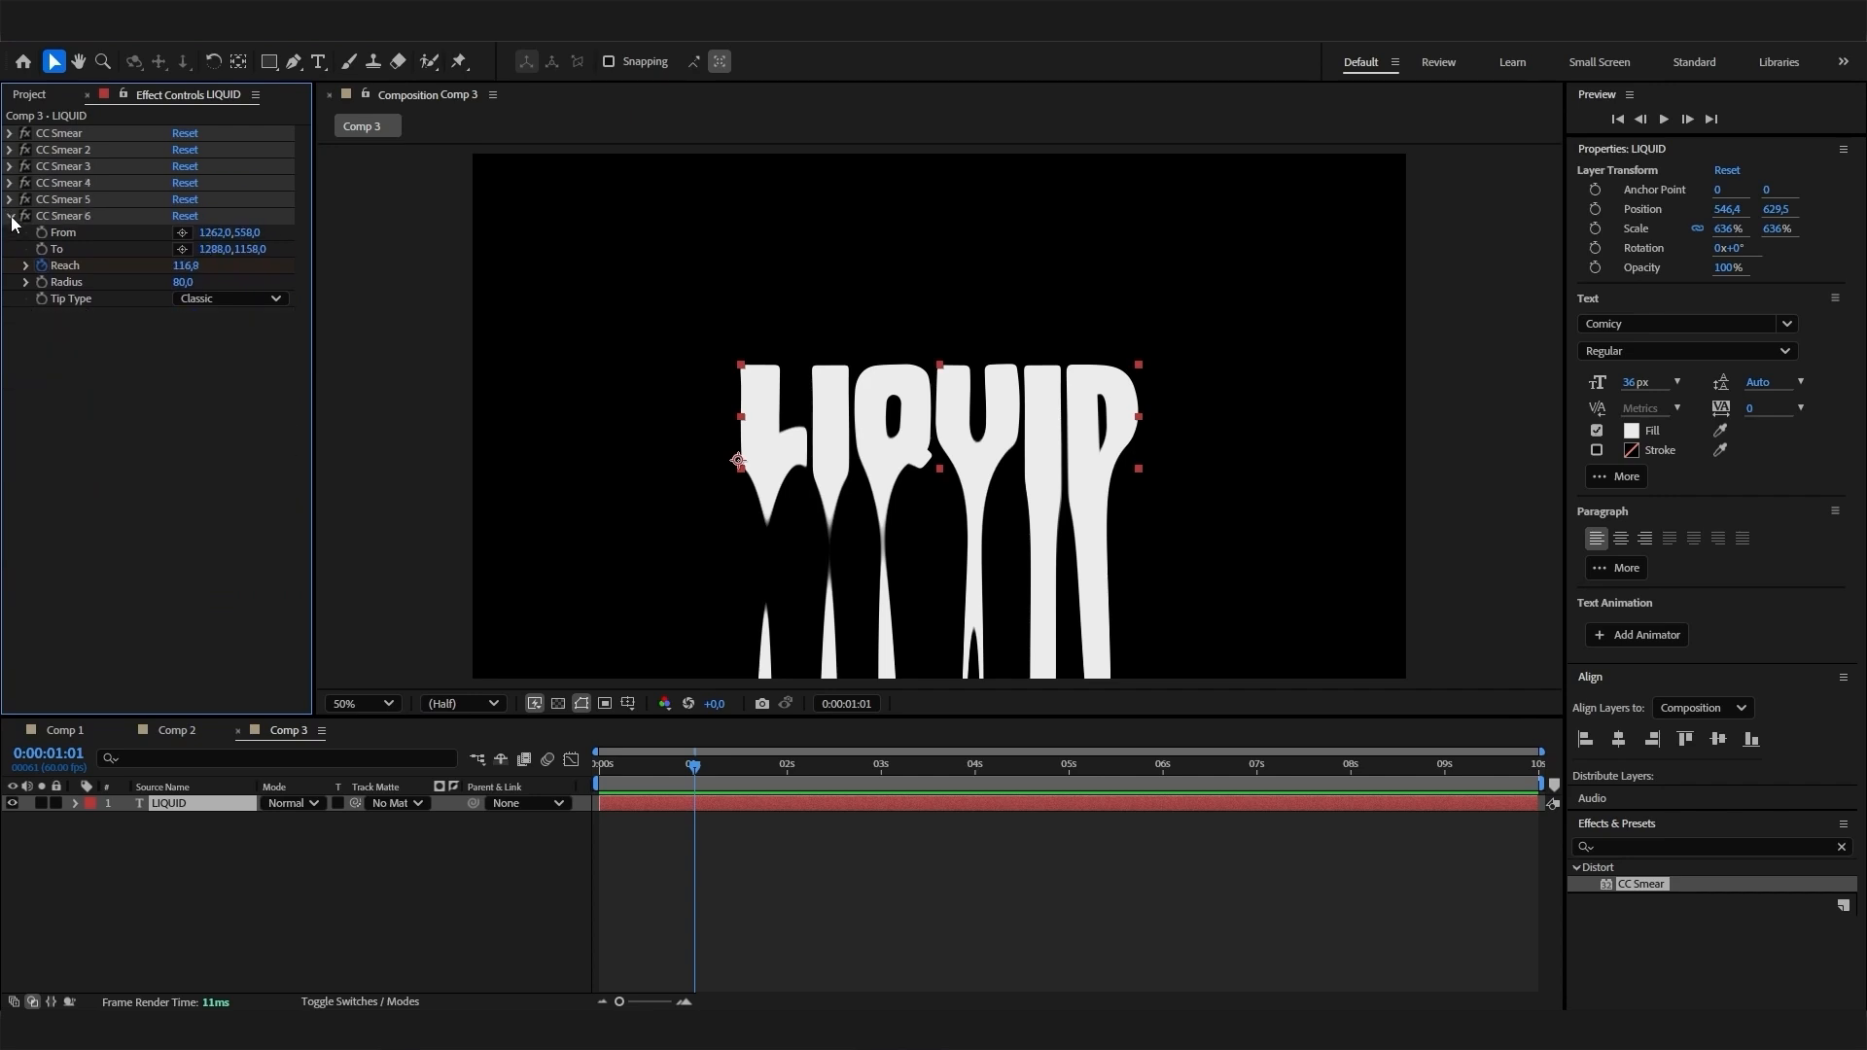
pyautogui.click(11, 216)
# - Duplicate the LIQUID text layer together with its CC Smear effects
pyautogui.click(226, 816)
pyautogui.click(214, 805)
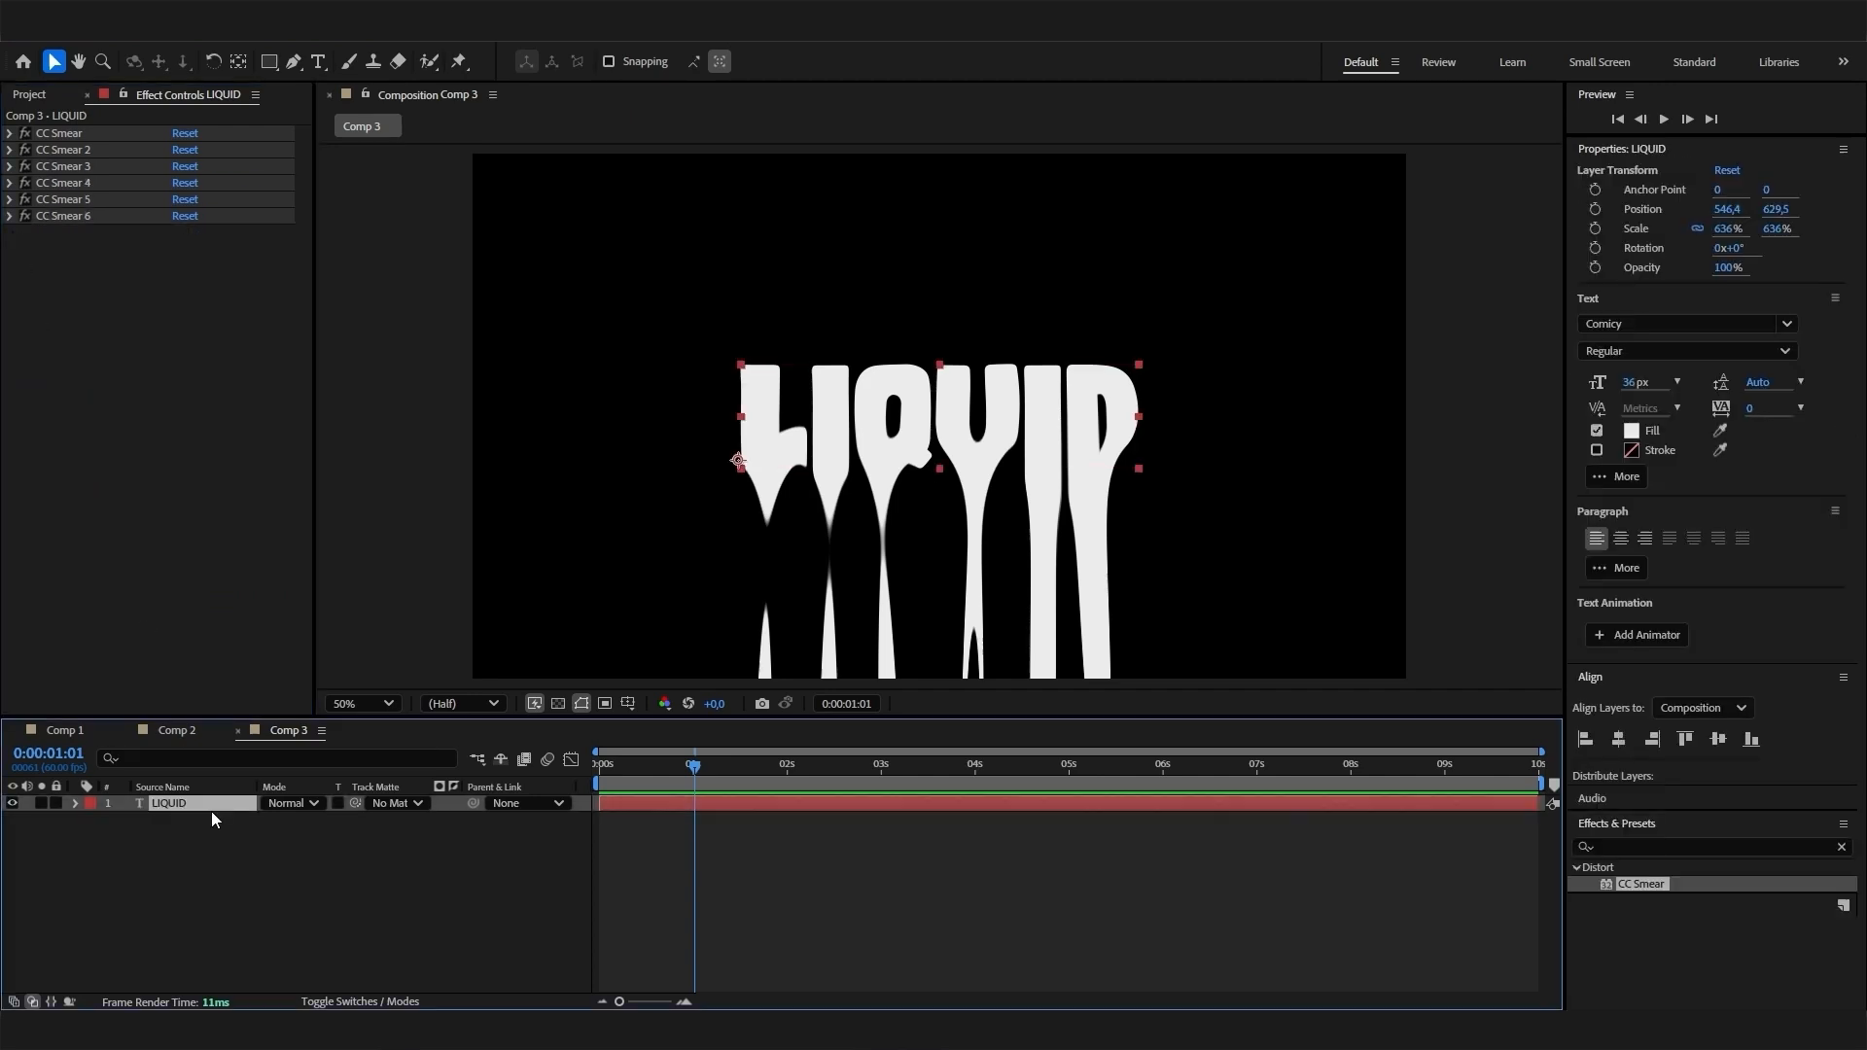
pyautogui.hotkey('ctrl', 'd')
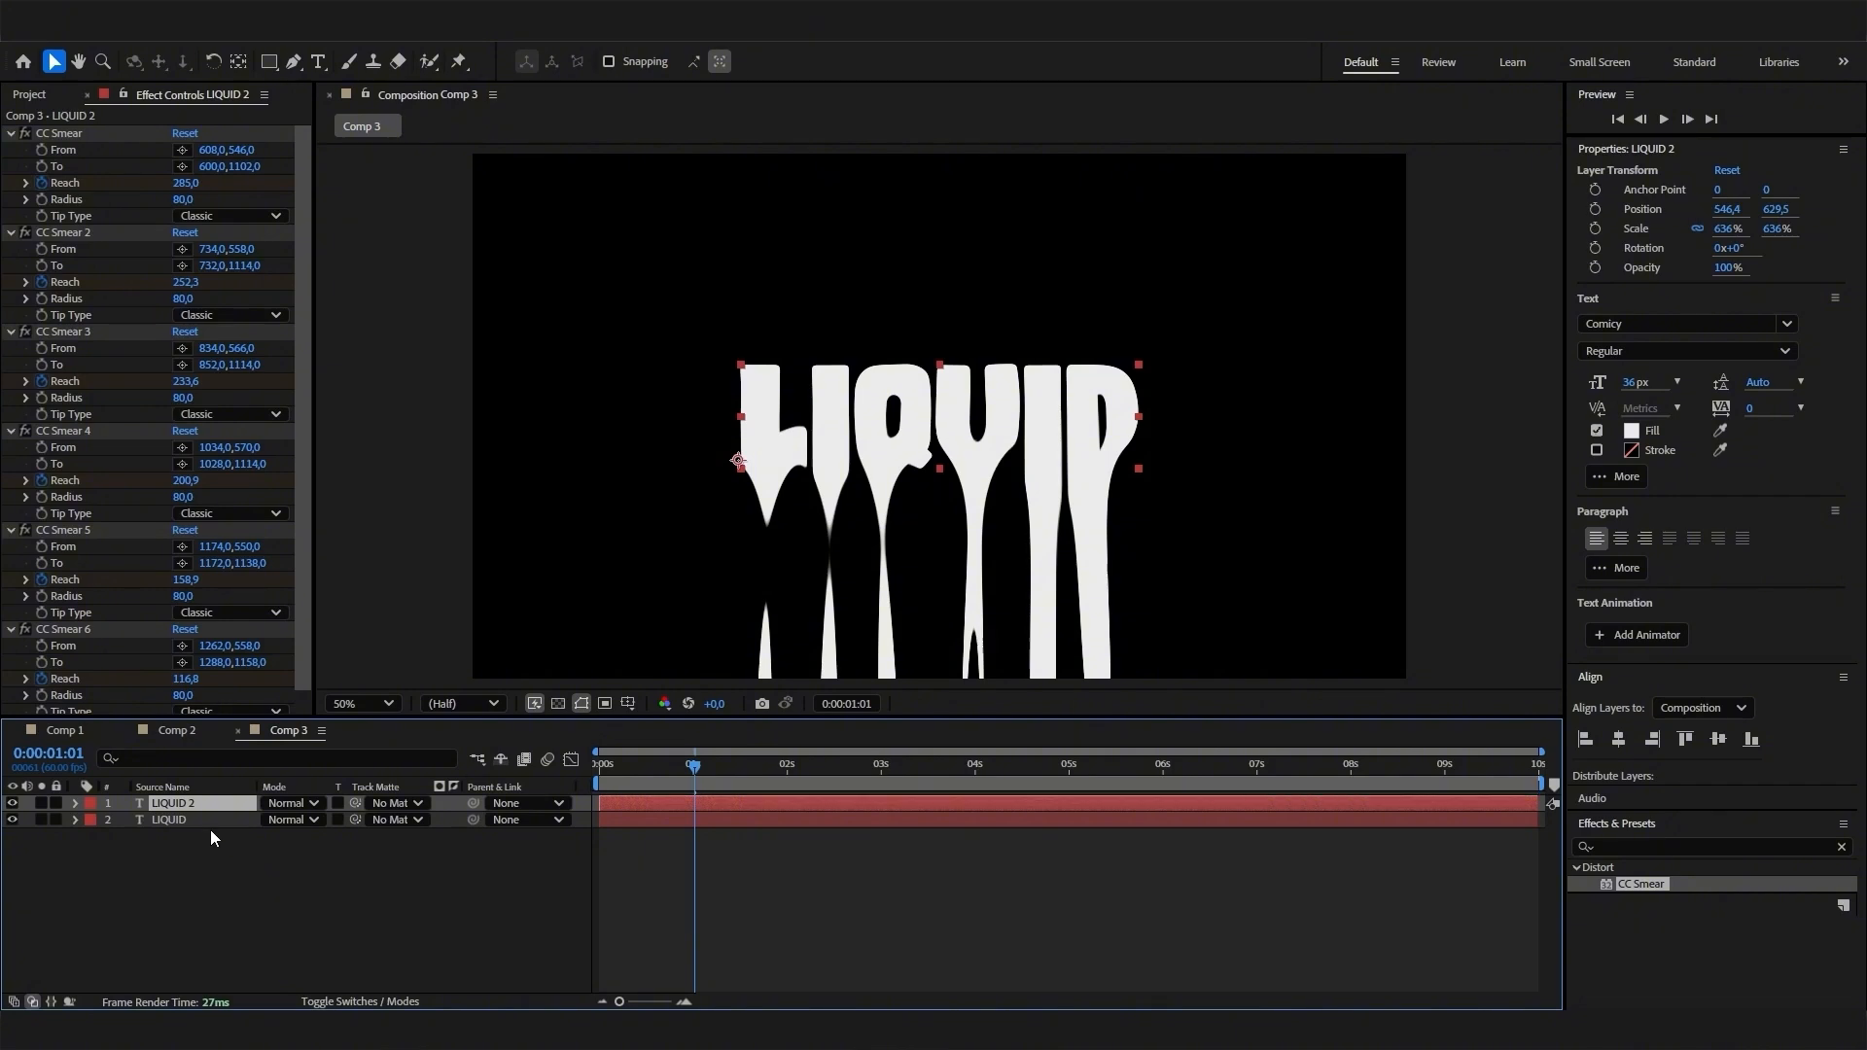
# - Apply the Generate Fill effect to the lower LIQUID layer and keep its color red
pyautogui.click(177, 848)
pyautogui.click(171, 819)
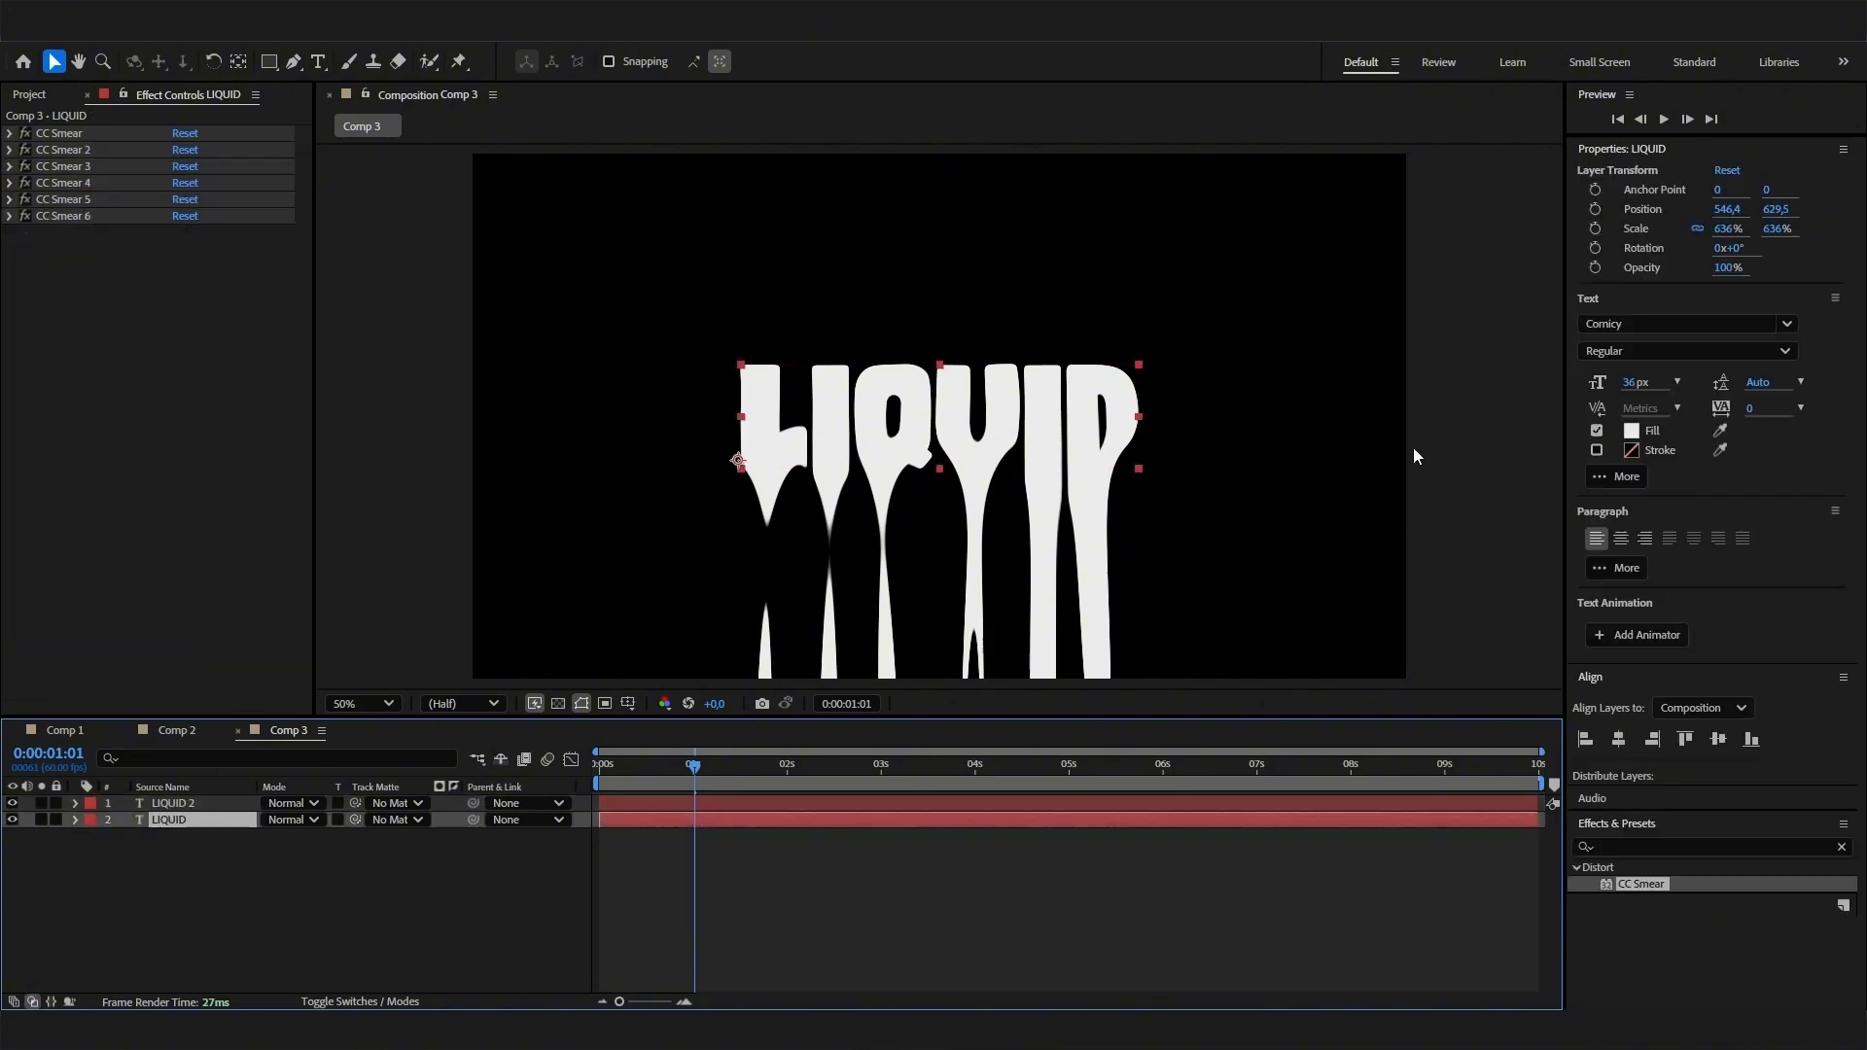
pyautogui.click(1668, 844)
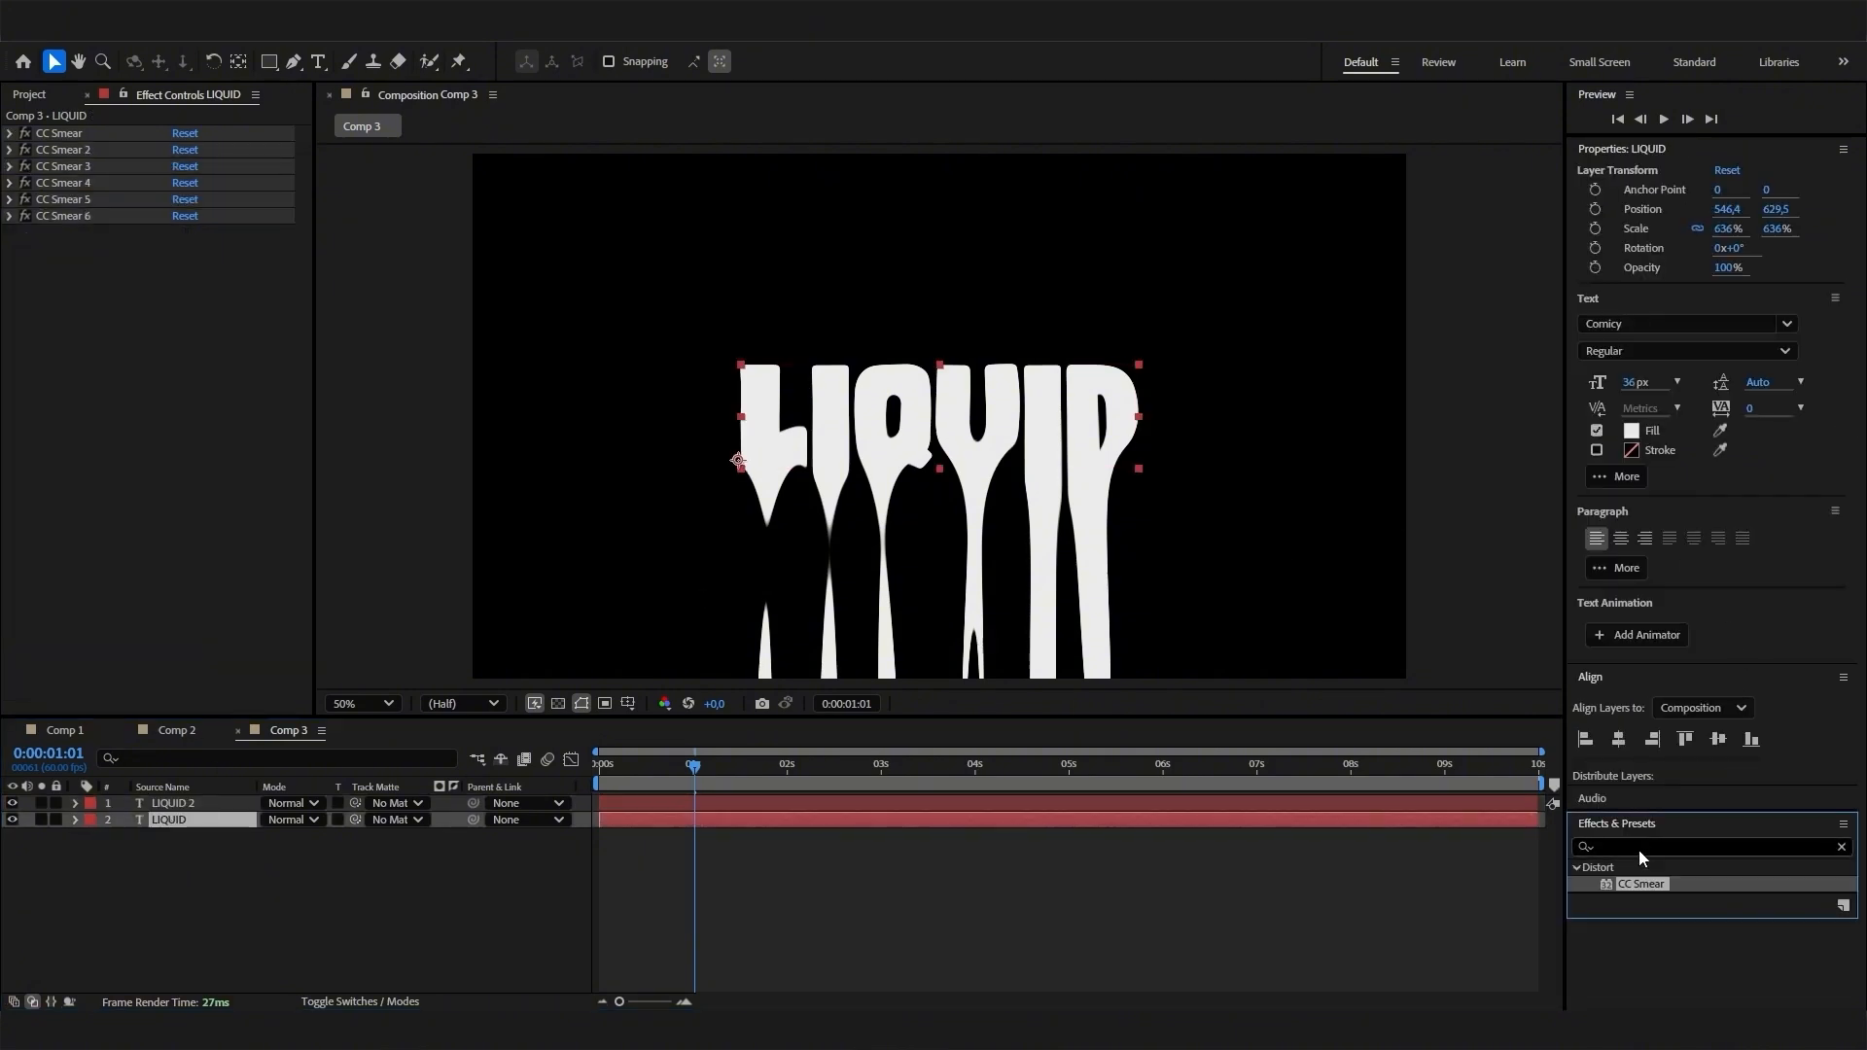
pyautogui.click(1840, 846)
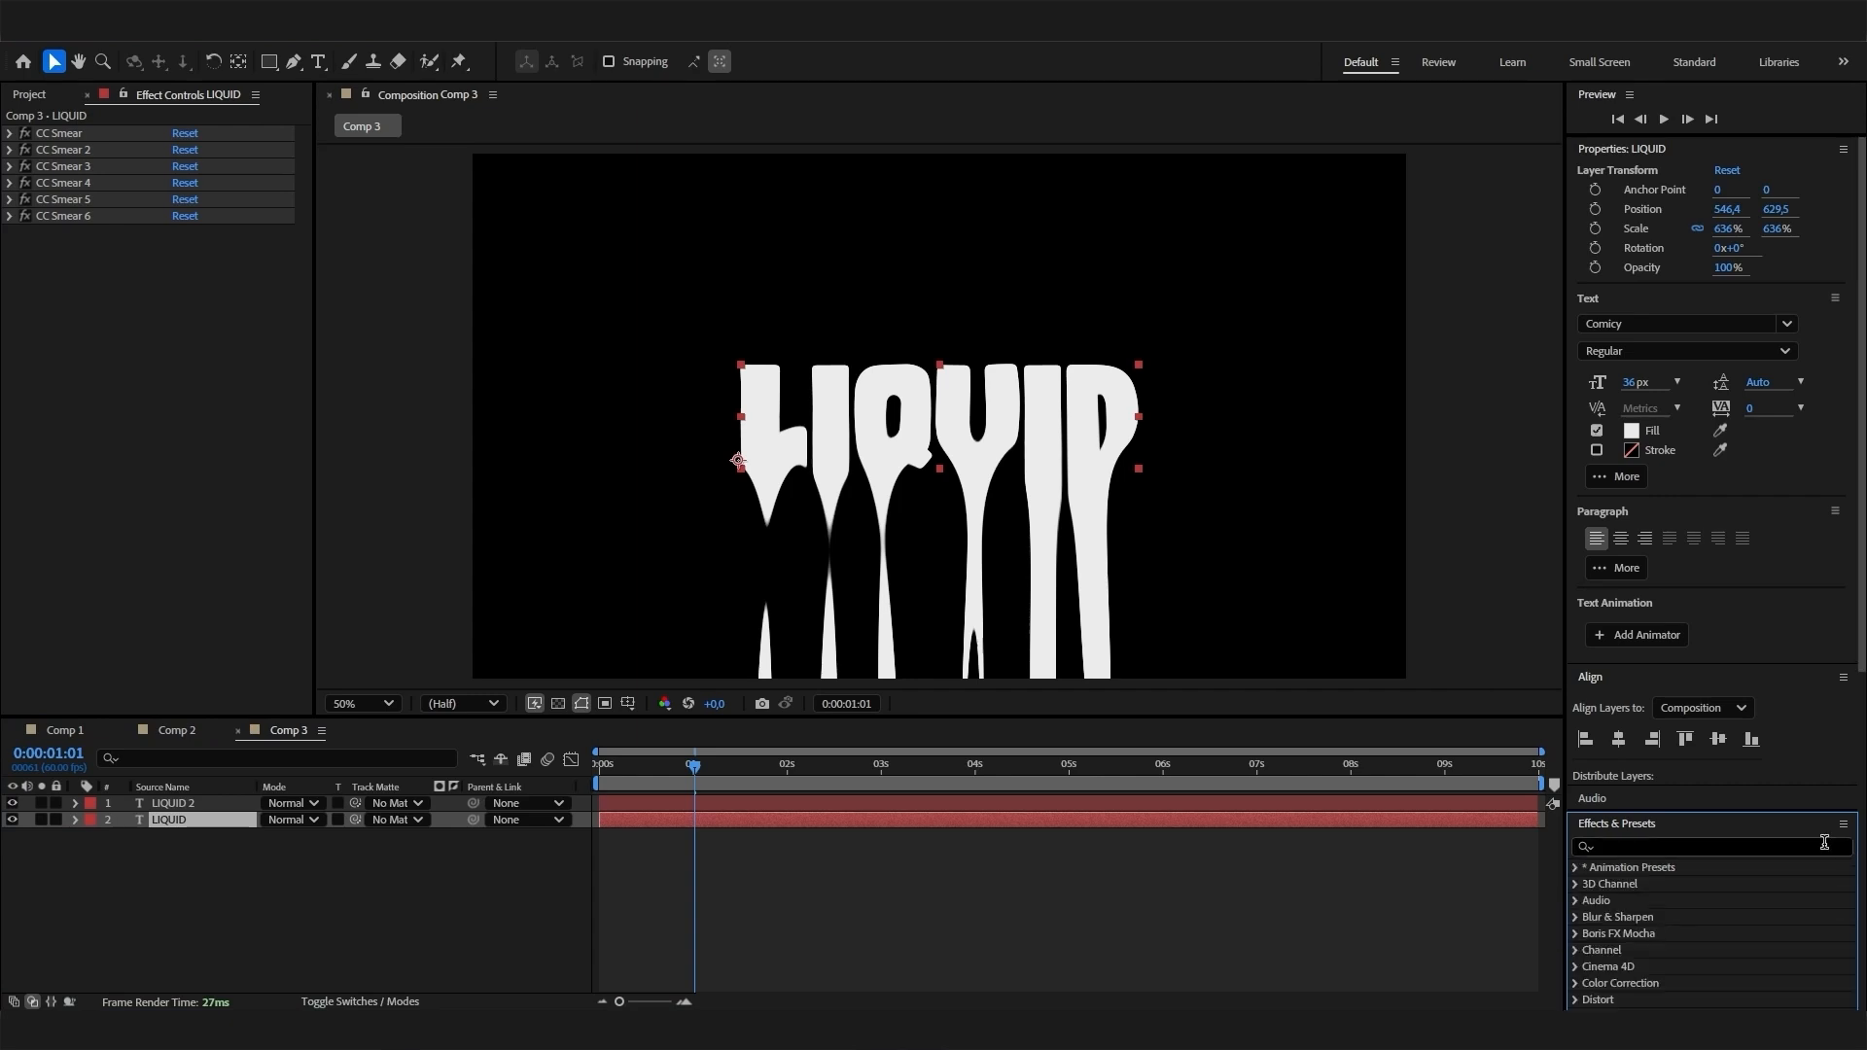
pyautogui.write('fill')
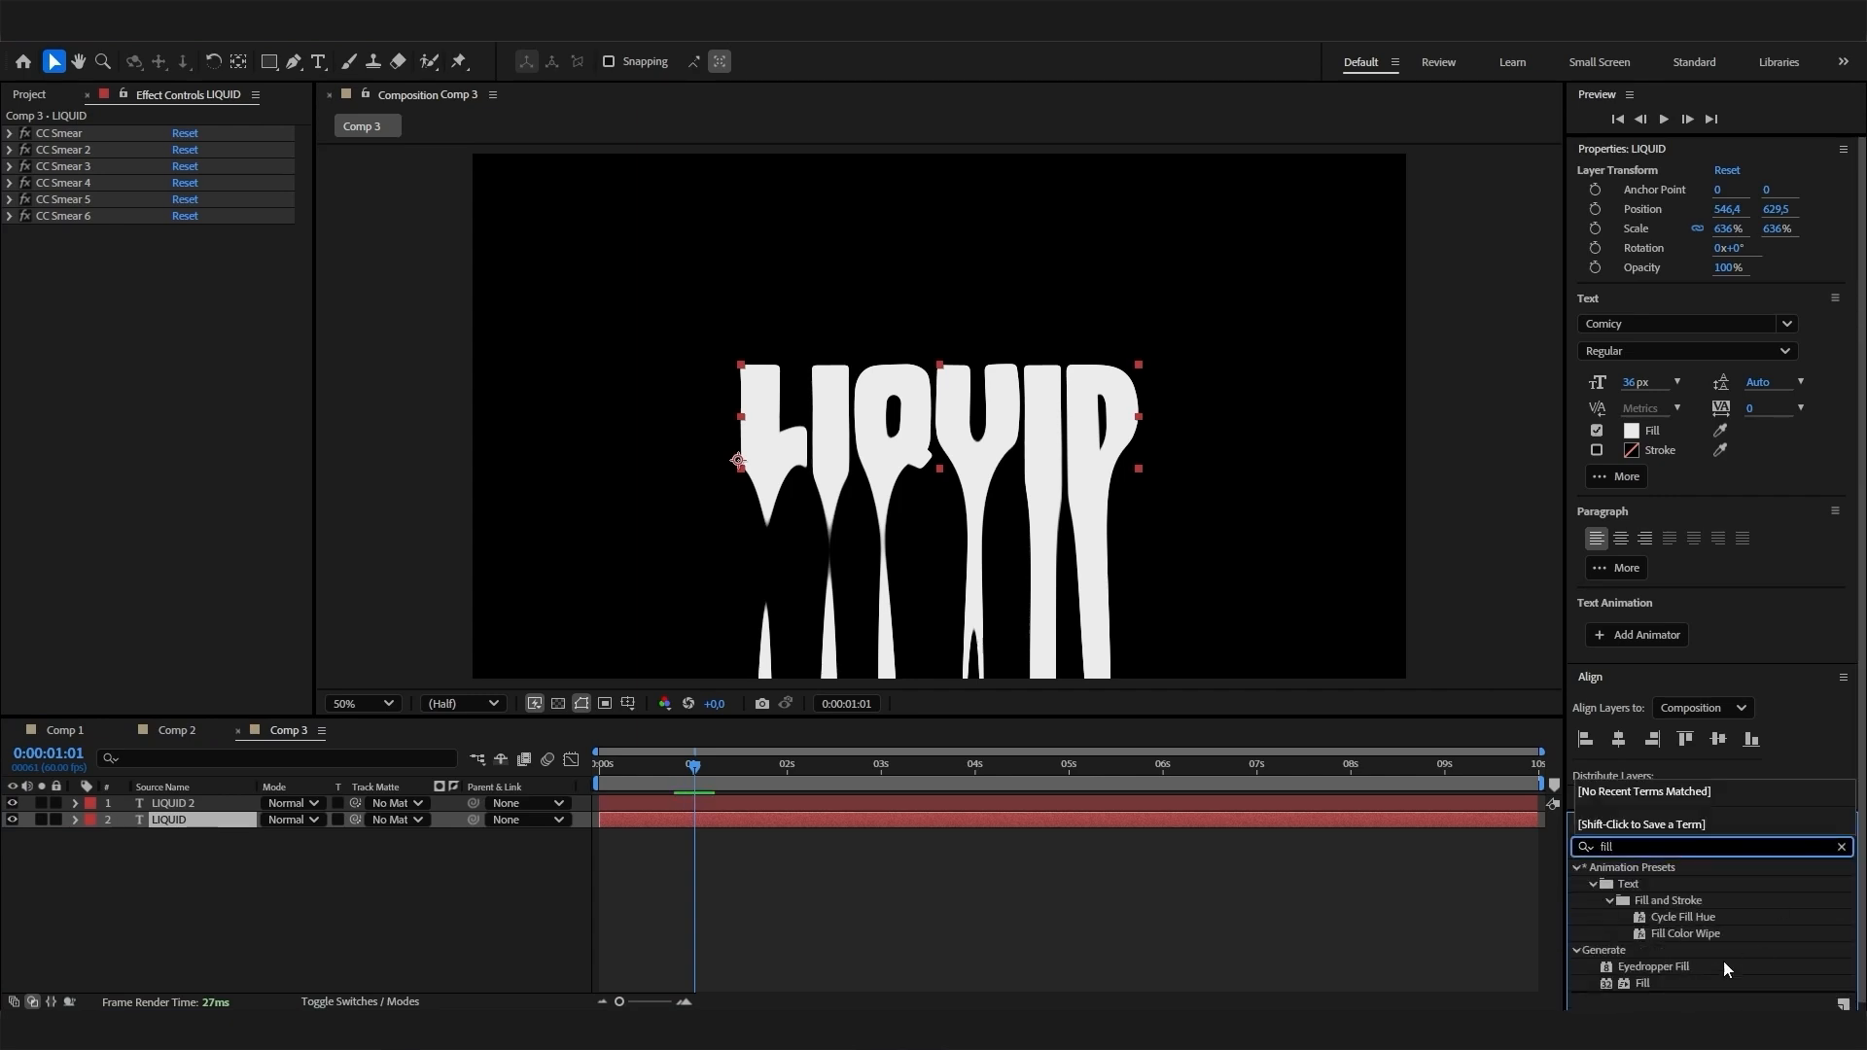
pyautogui.moveTo(1642, 983); pyautogui.dragTo(237, 819)
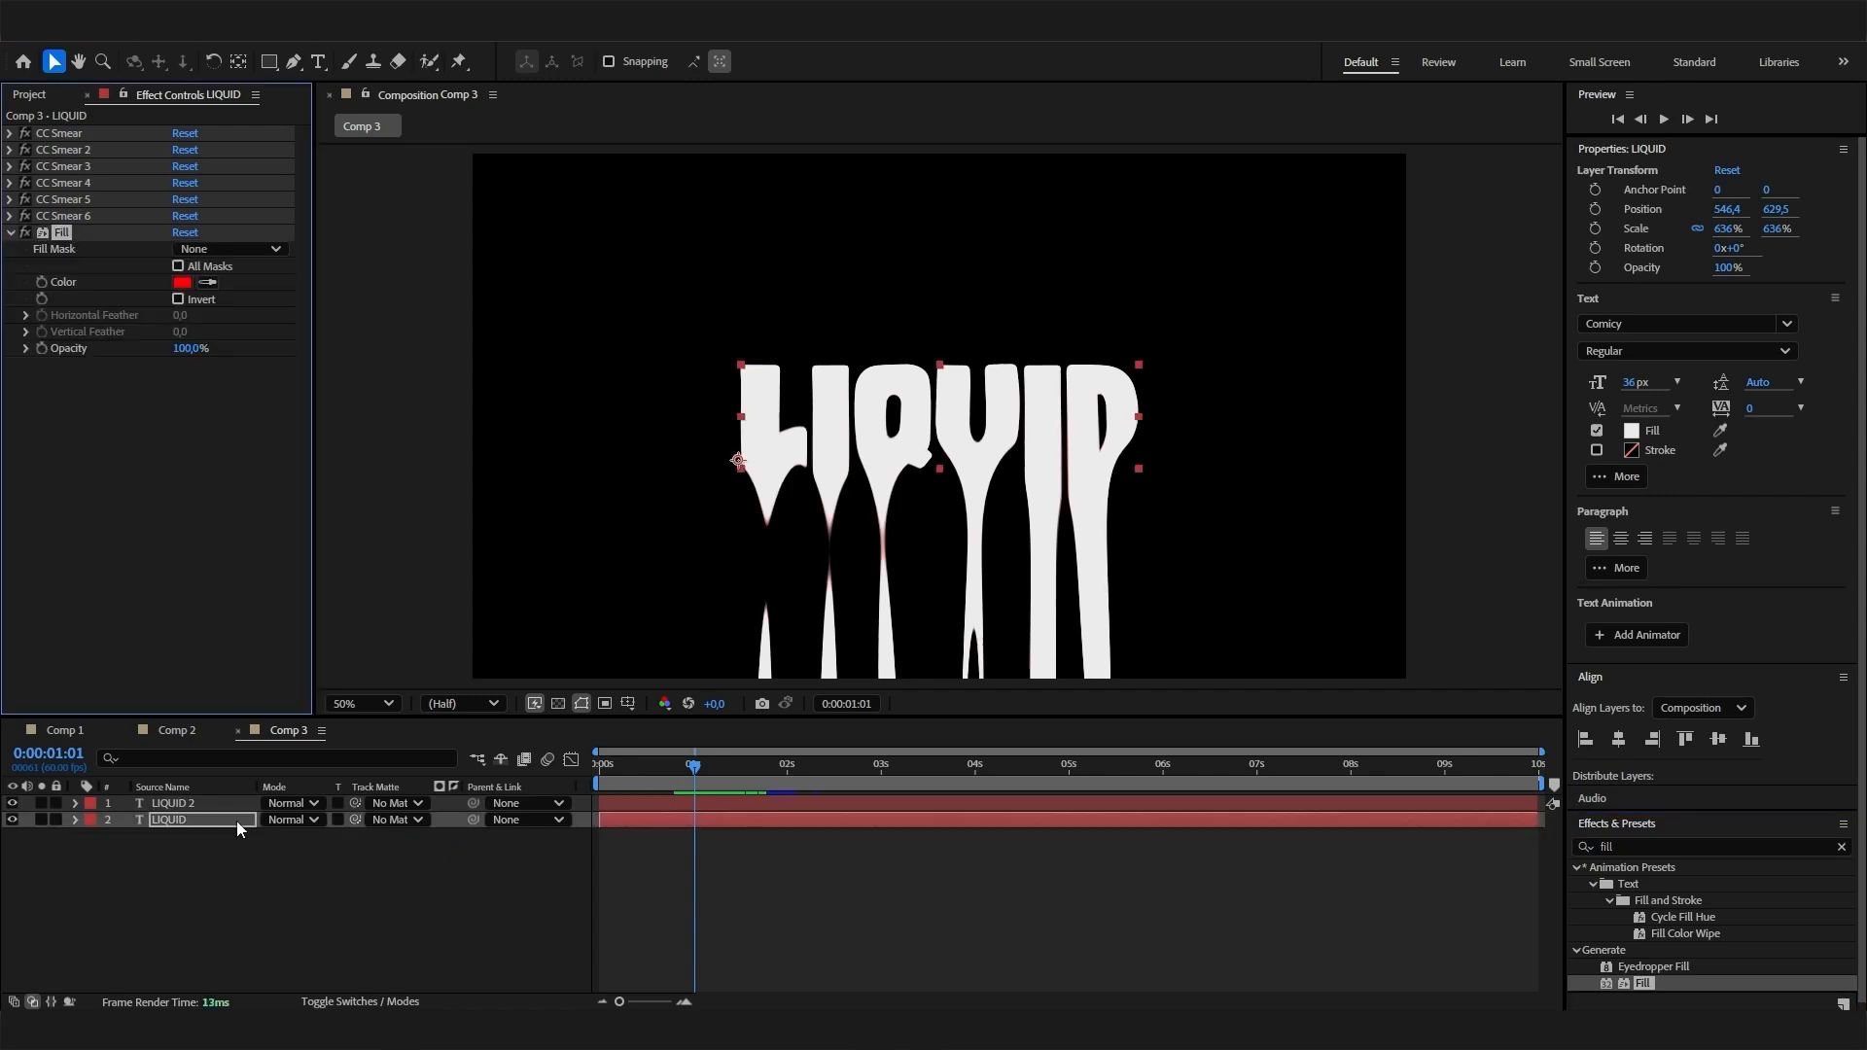
pyautogui.click(182, 282)
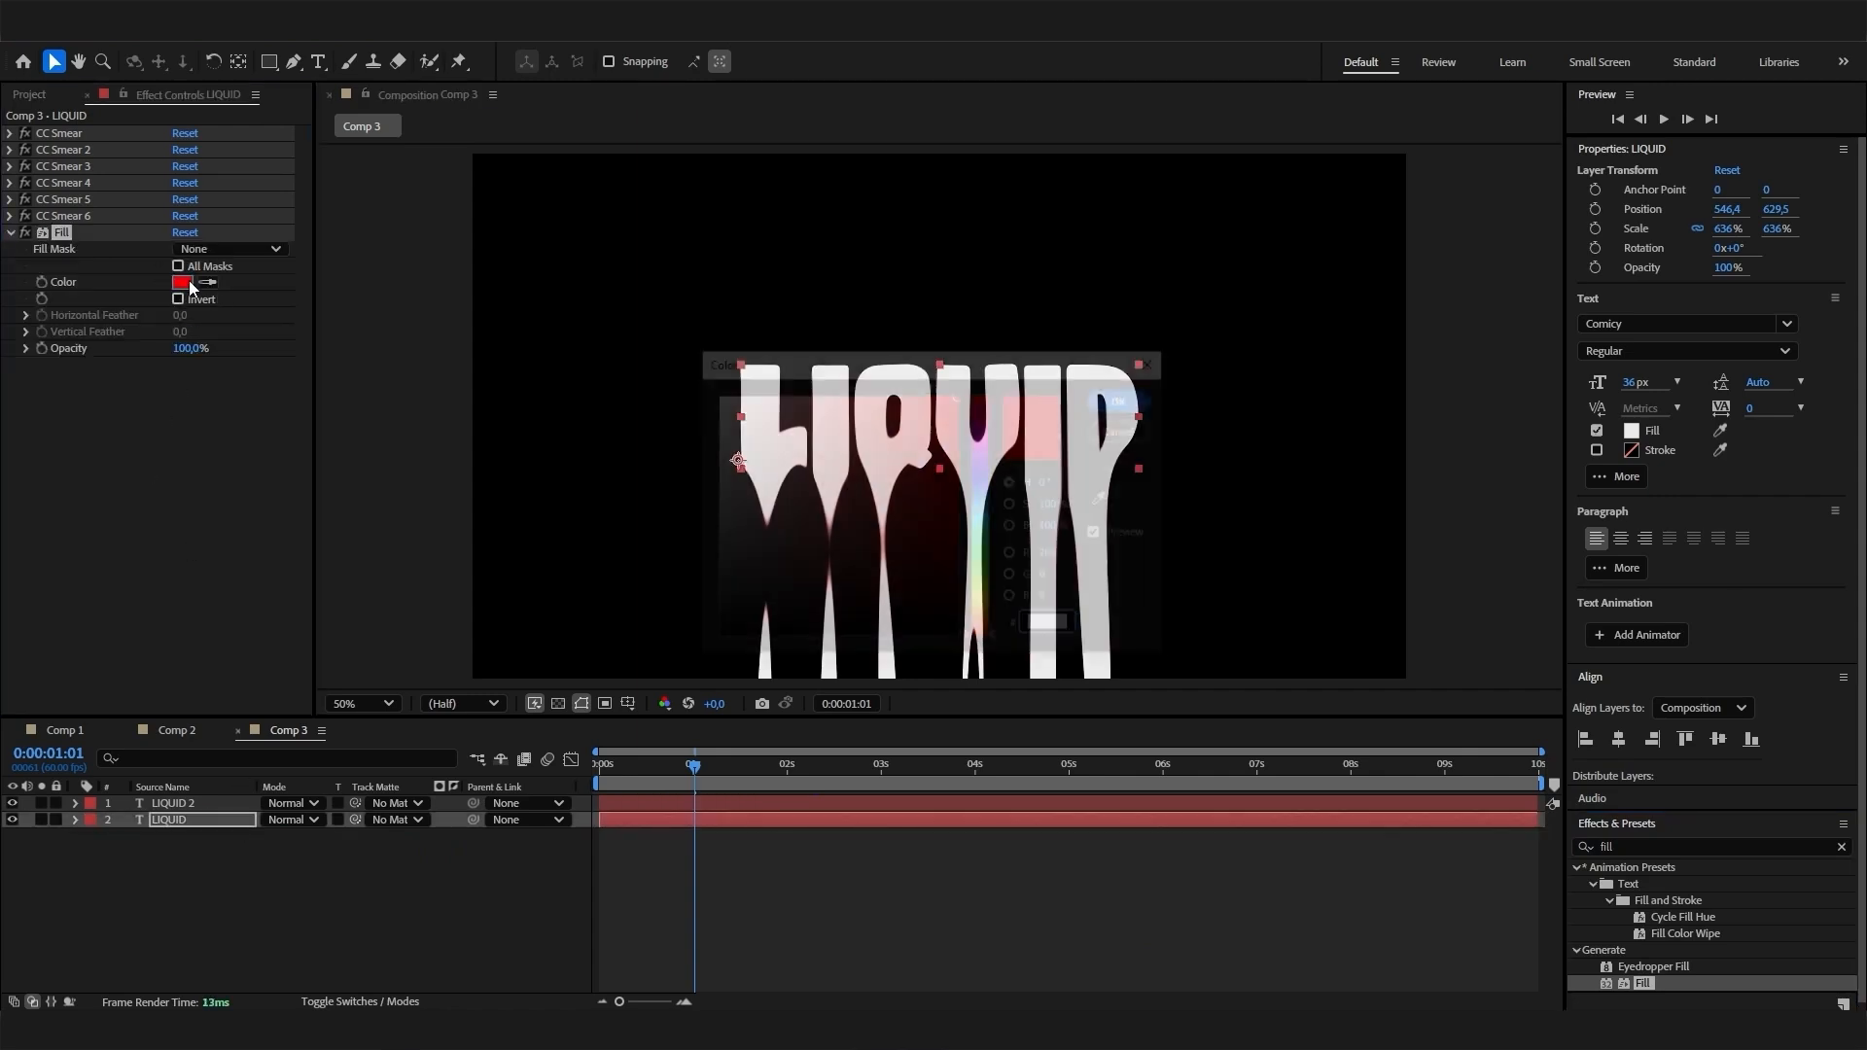
pyautogui.click(1124, 399)
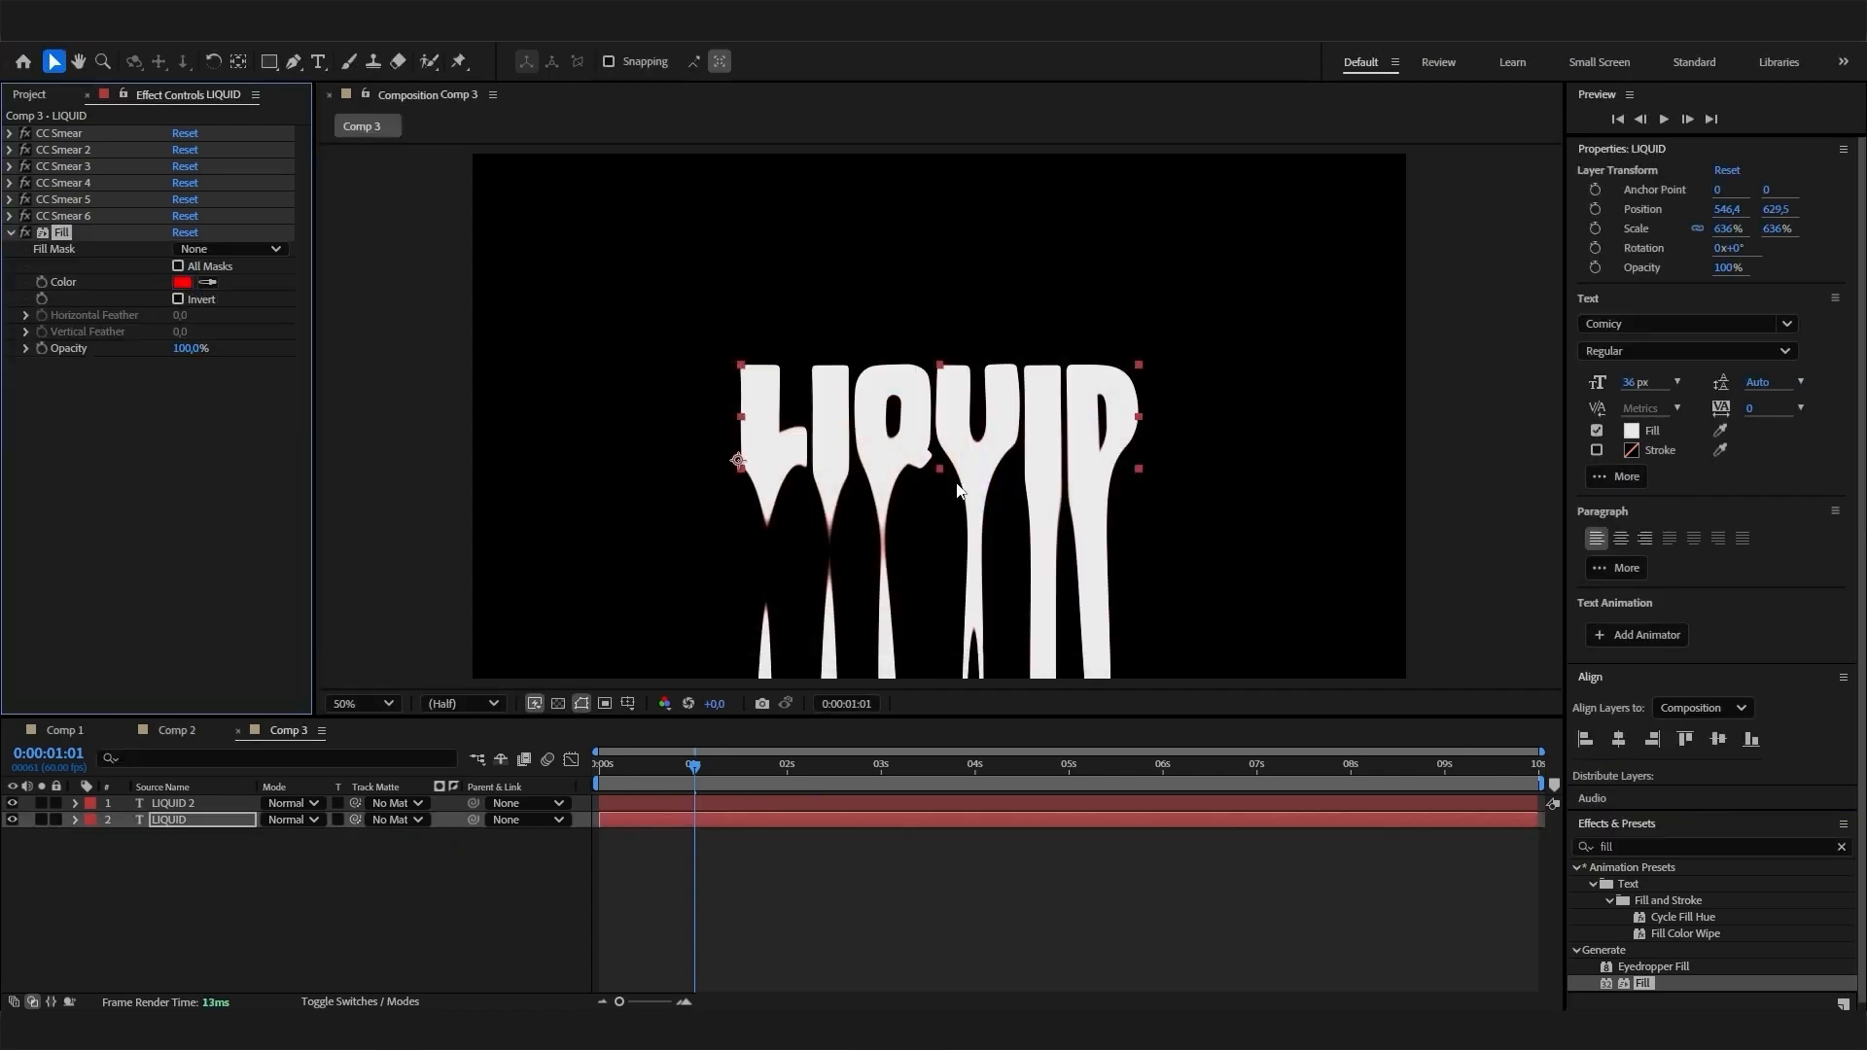
# - Look at the colored drip edges in Comp 1 for comparison and return to Comp 3
pyautogui.click(1637, 845)
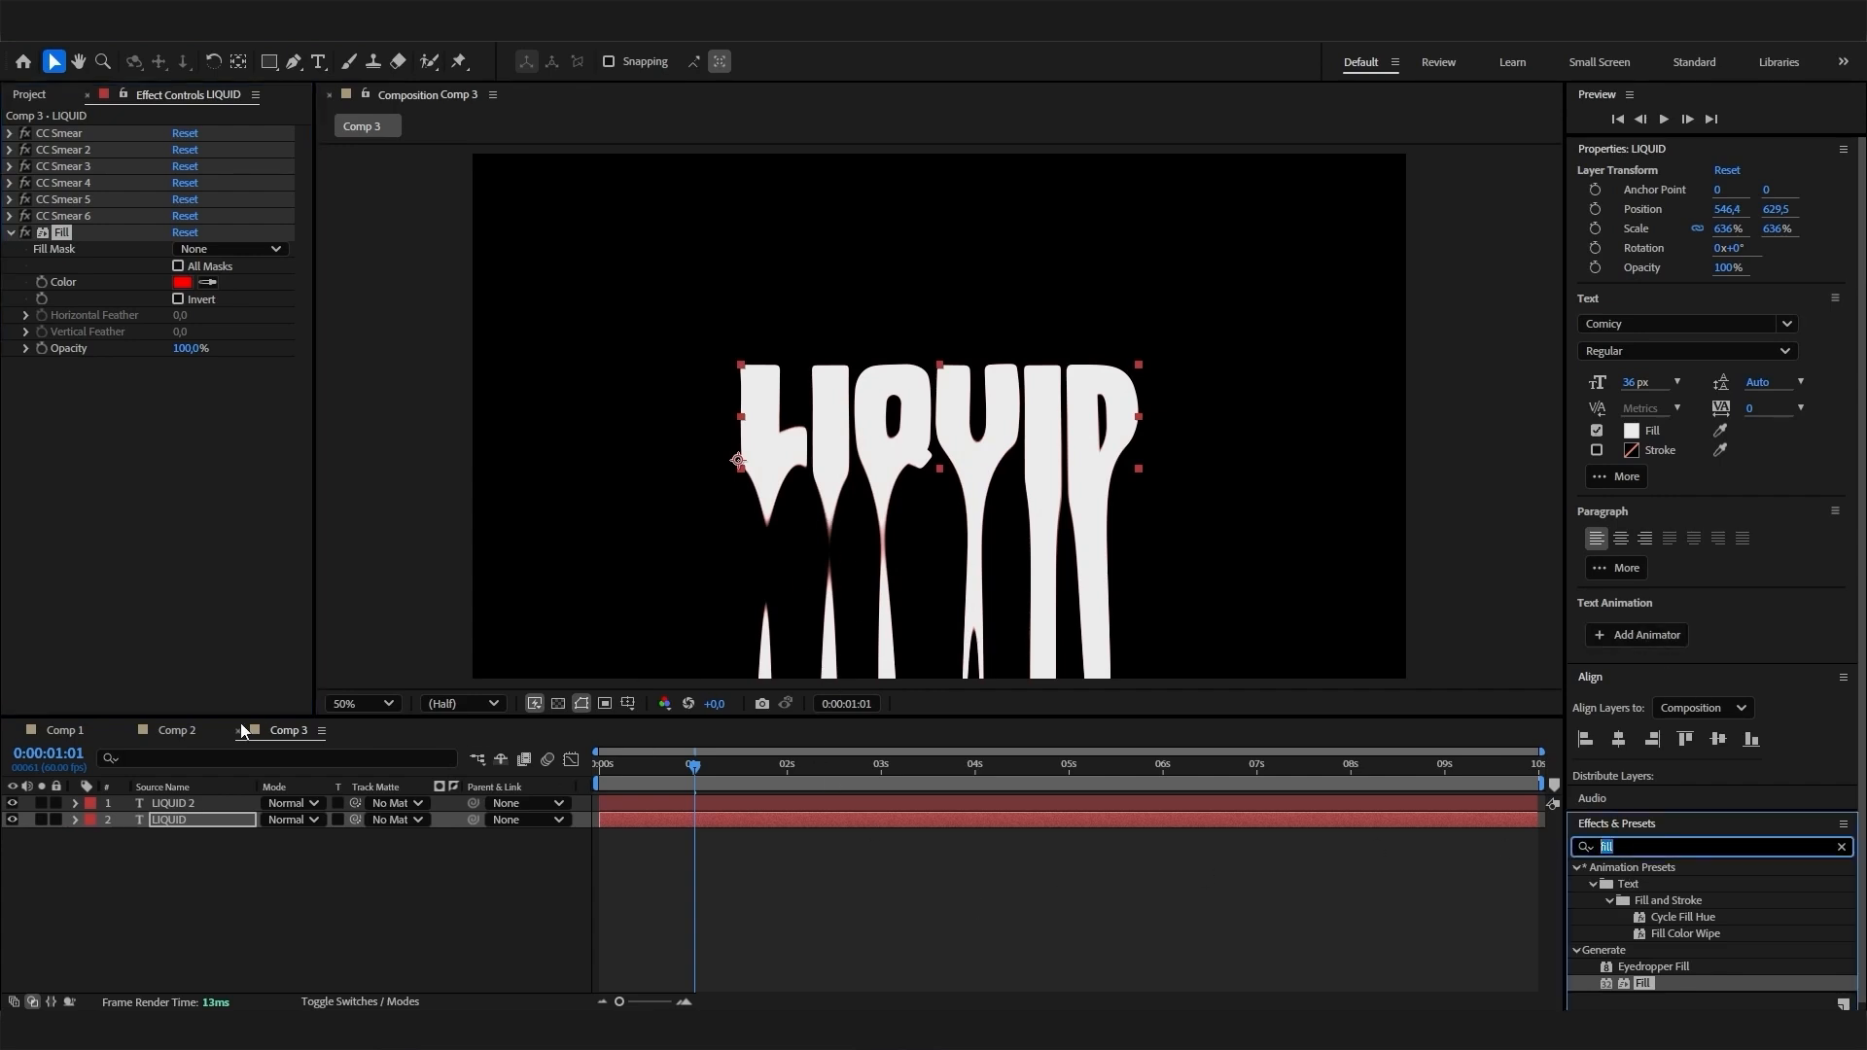
pyautogui.click(64, 730)
pyautogui.moveTo(687, 768)
pyautogui.mouseDown()
pyautogui.moveTo(660, 768)
pyautogui.moveTo(682, 768)
pyautogui.mouseUp()
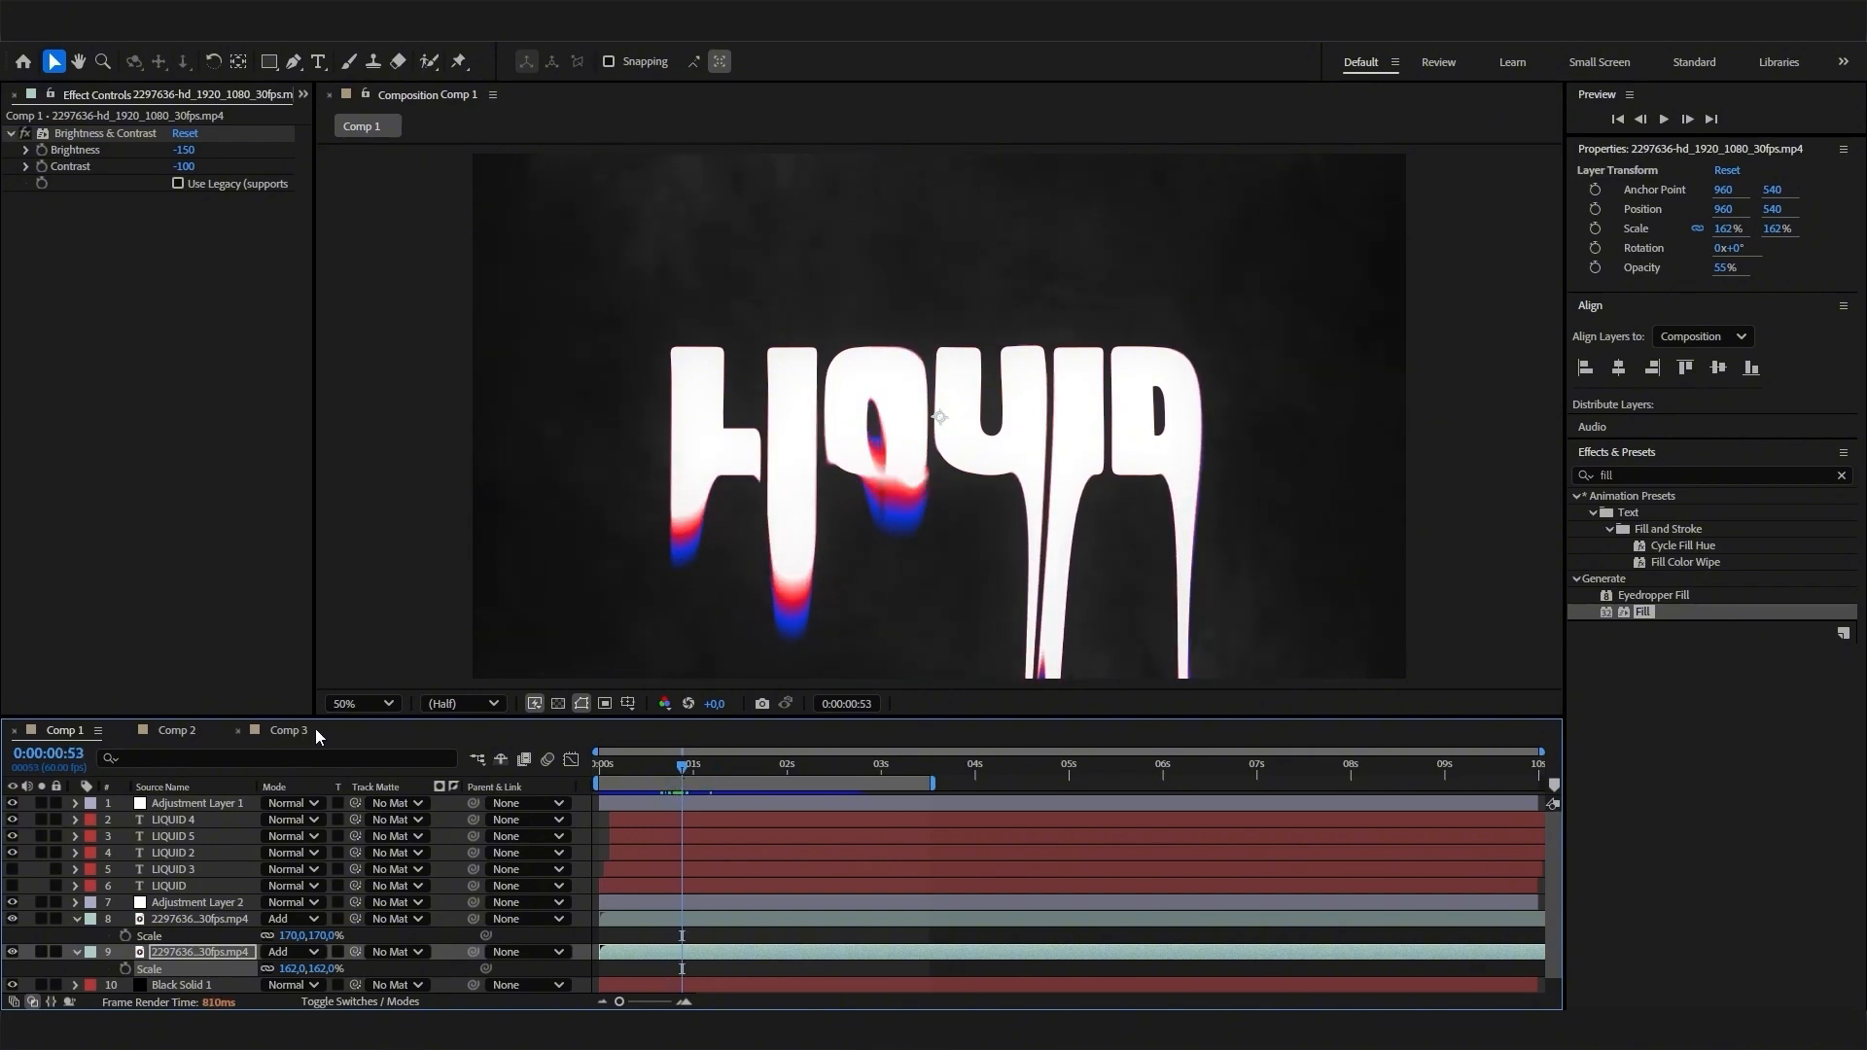
pyautogui.click(288, 730)
# - Find the Echo effect and apply it to the lower, red LIQUID layer
pyautogui.click(1655, 846)
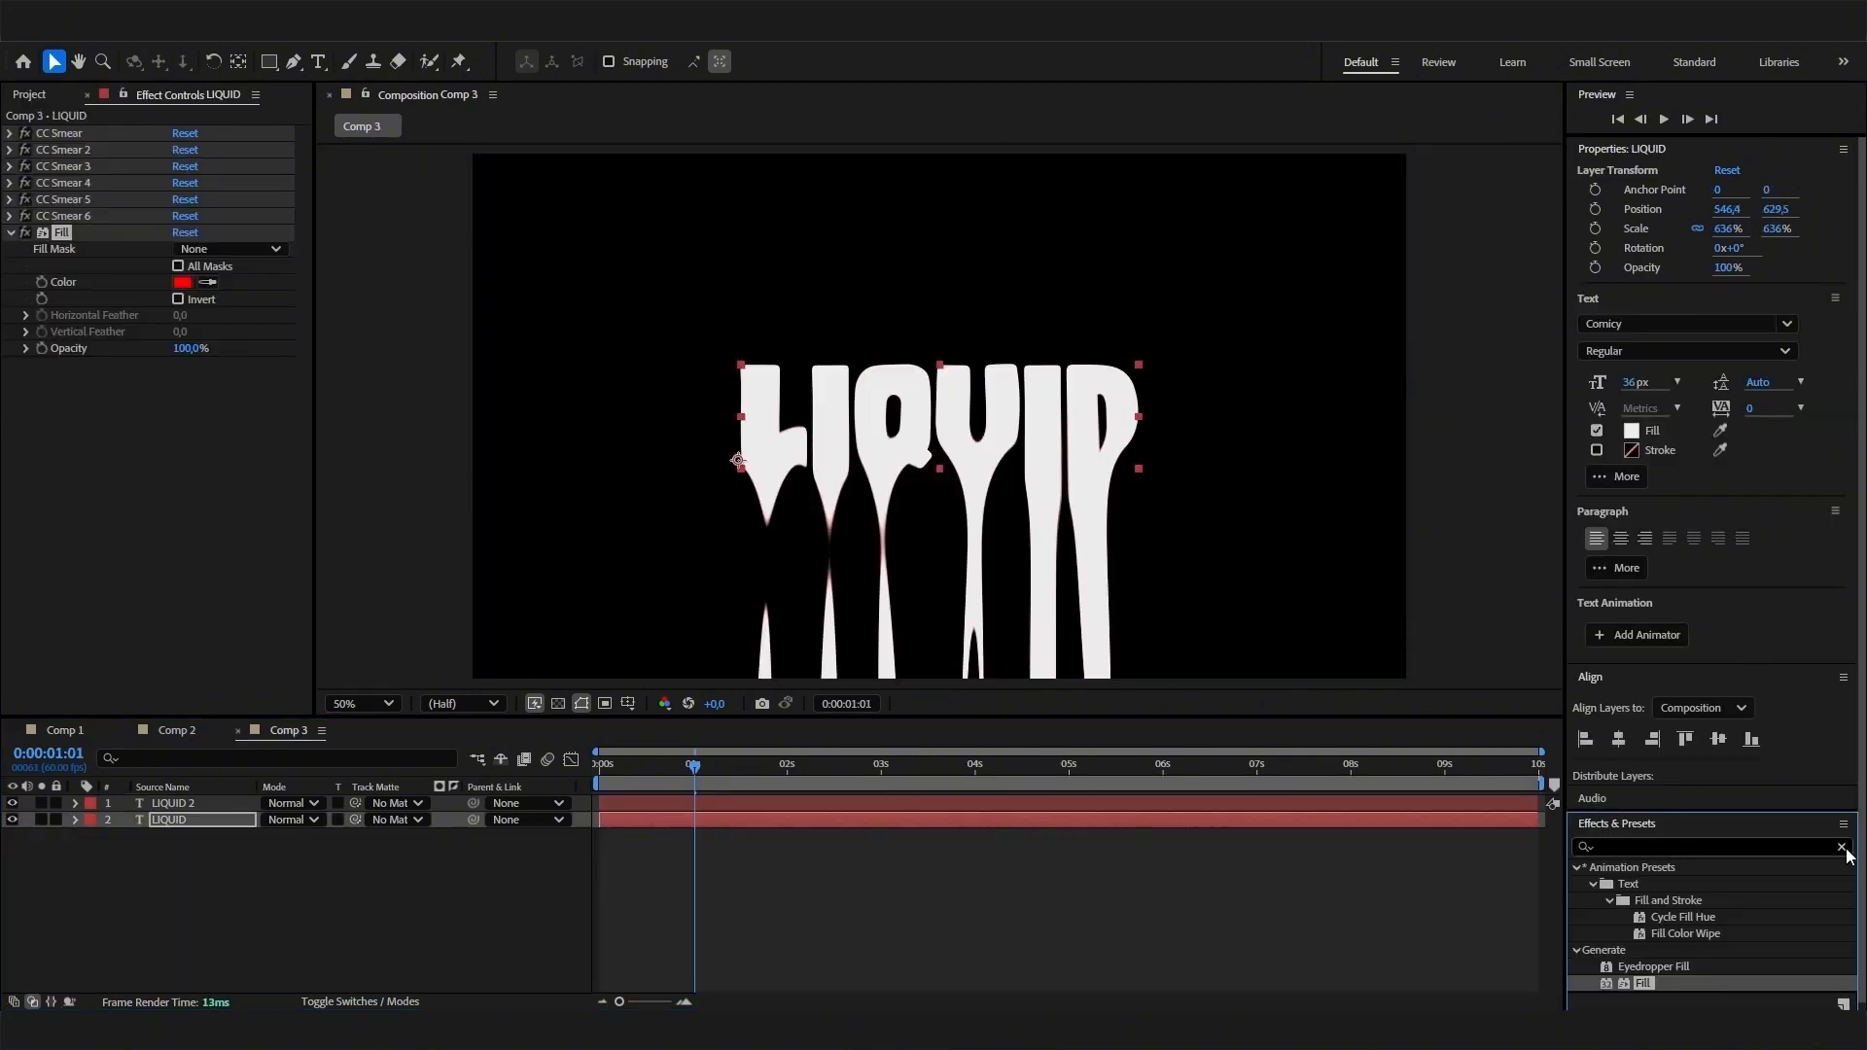
pyautogui.click(1841, 847)
pyautogui.click(1806, 846)
pyautogui.write('echo')
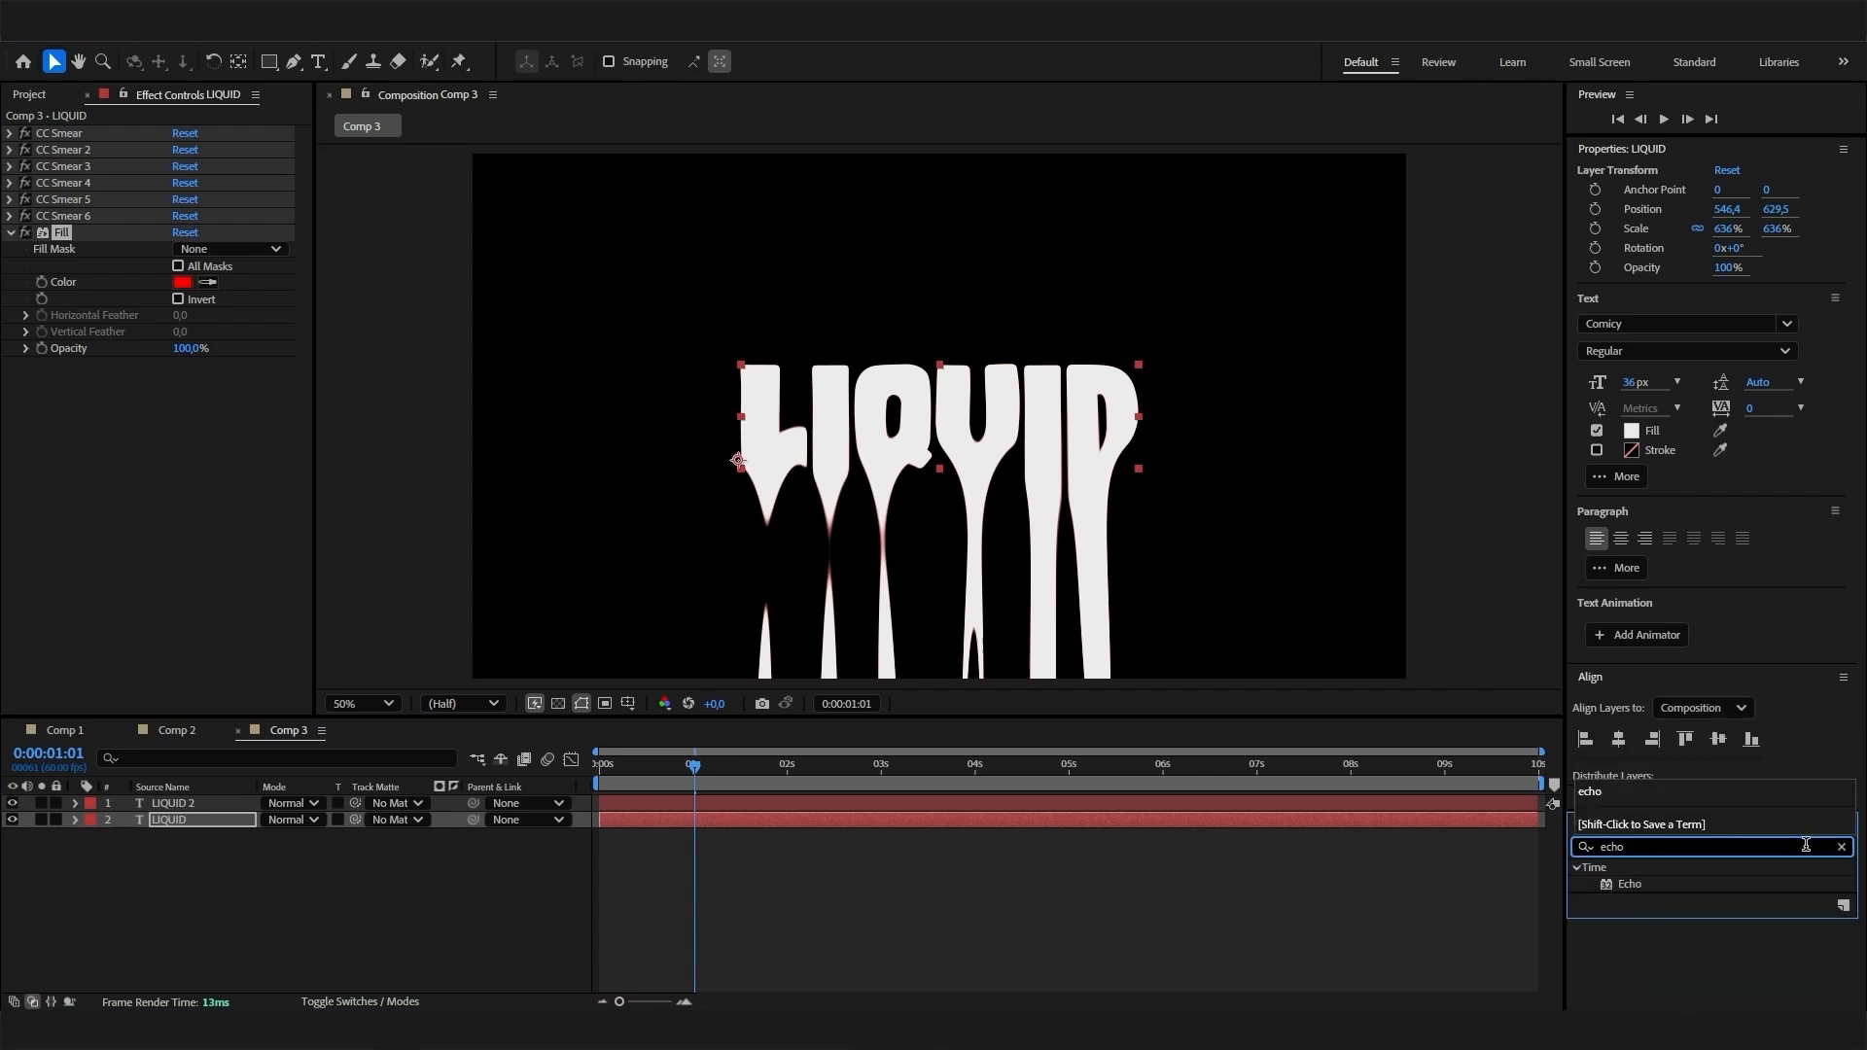
pyautogui.moveTo(1645, 885); pyautogui.dragTo(223, 819)
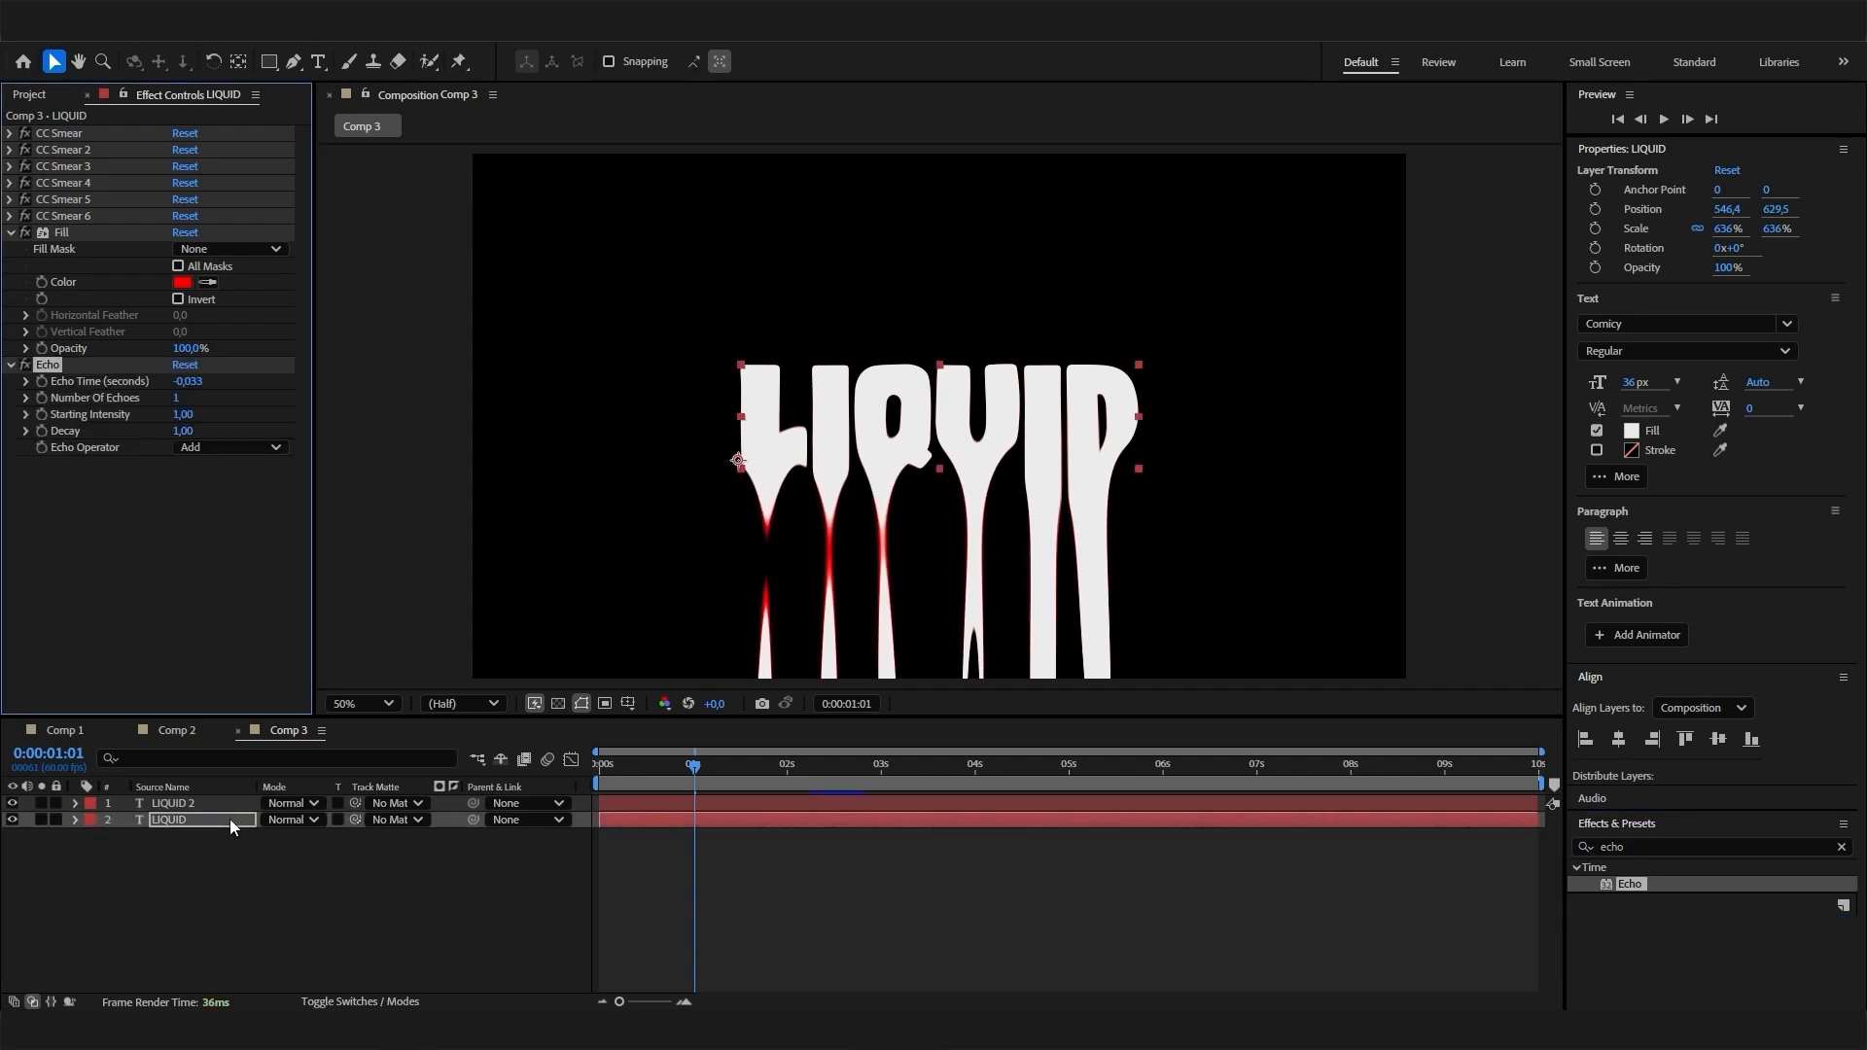
# - Set the Echo effect's Echo Time to 0,025 seconds on the red LIQUID layer
pyautogui.click(187, 381)
pyautogui.write('0')
pyautogui.write(',025')
pyautogui.press('Return')
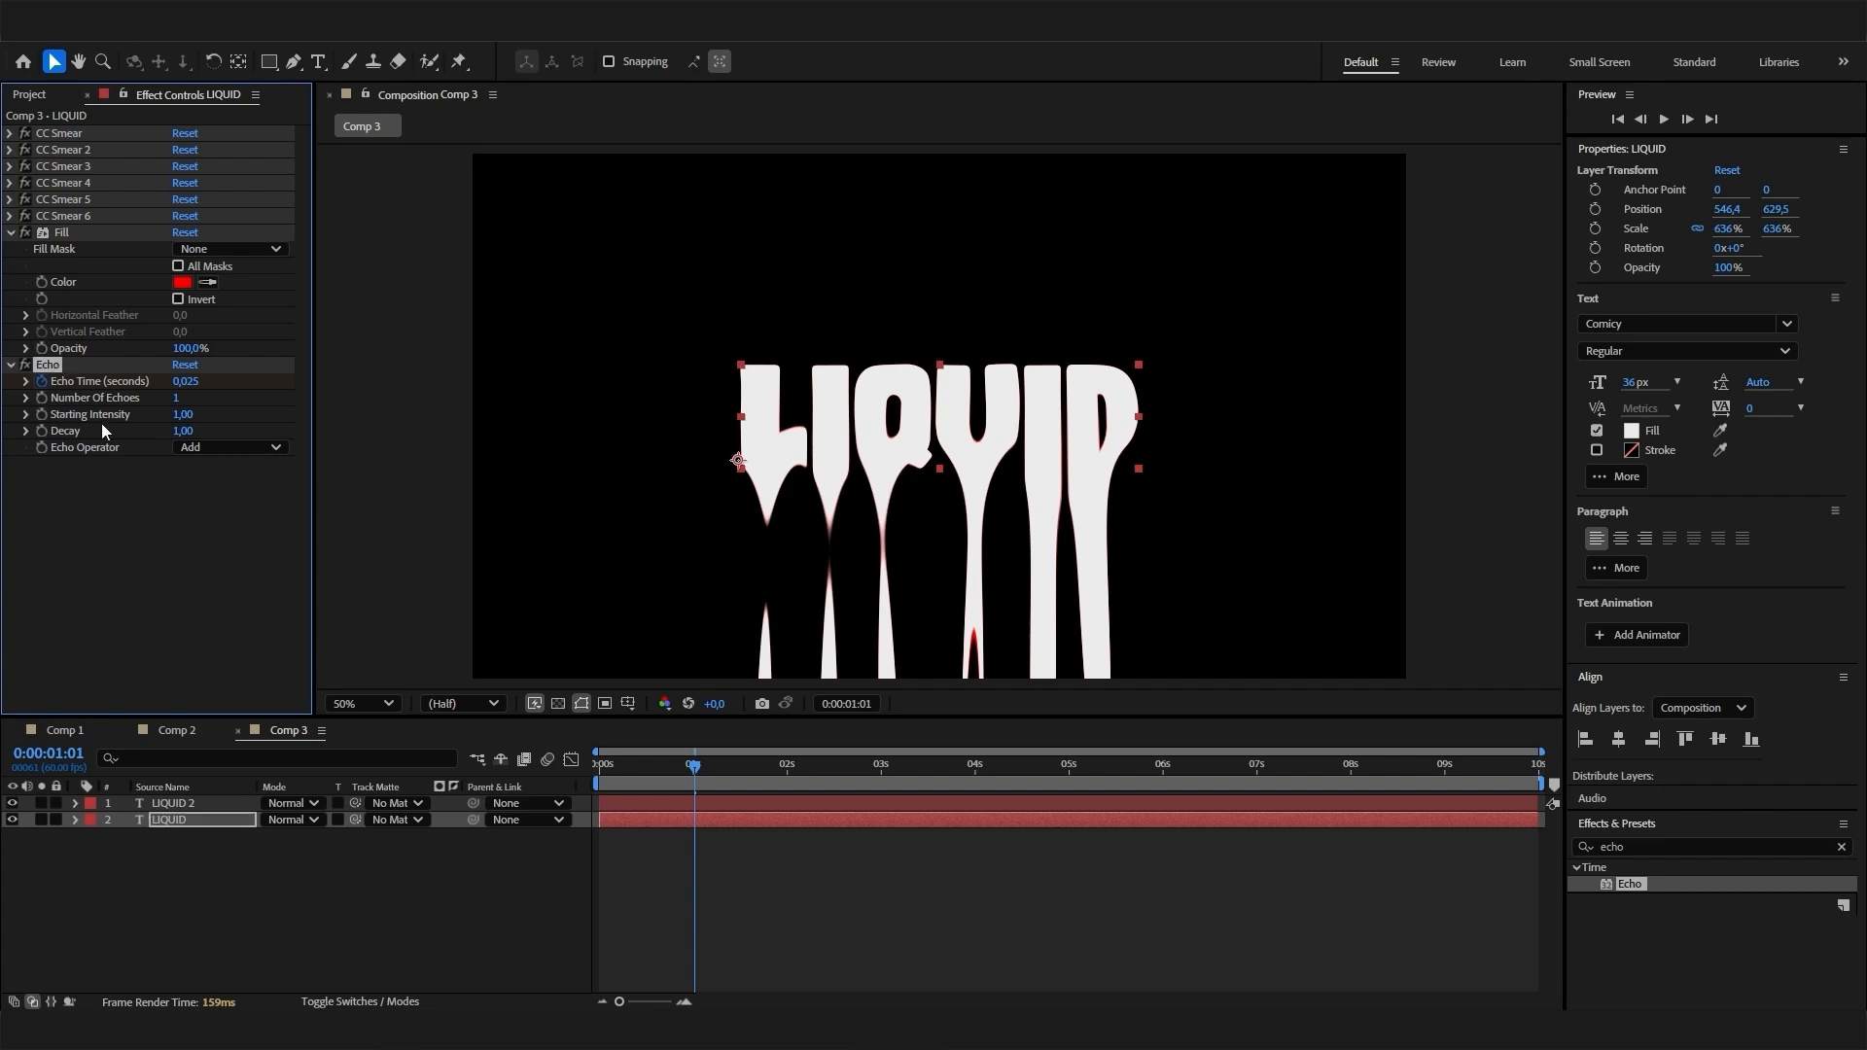
# - Duplicate the Echo effect, set the copy's Echo Time to -0,025 seconds, and check the drips around 0:00:00:39
pyautogui.hotkey('ctrl', 'd')
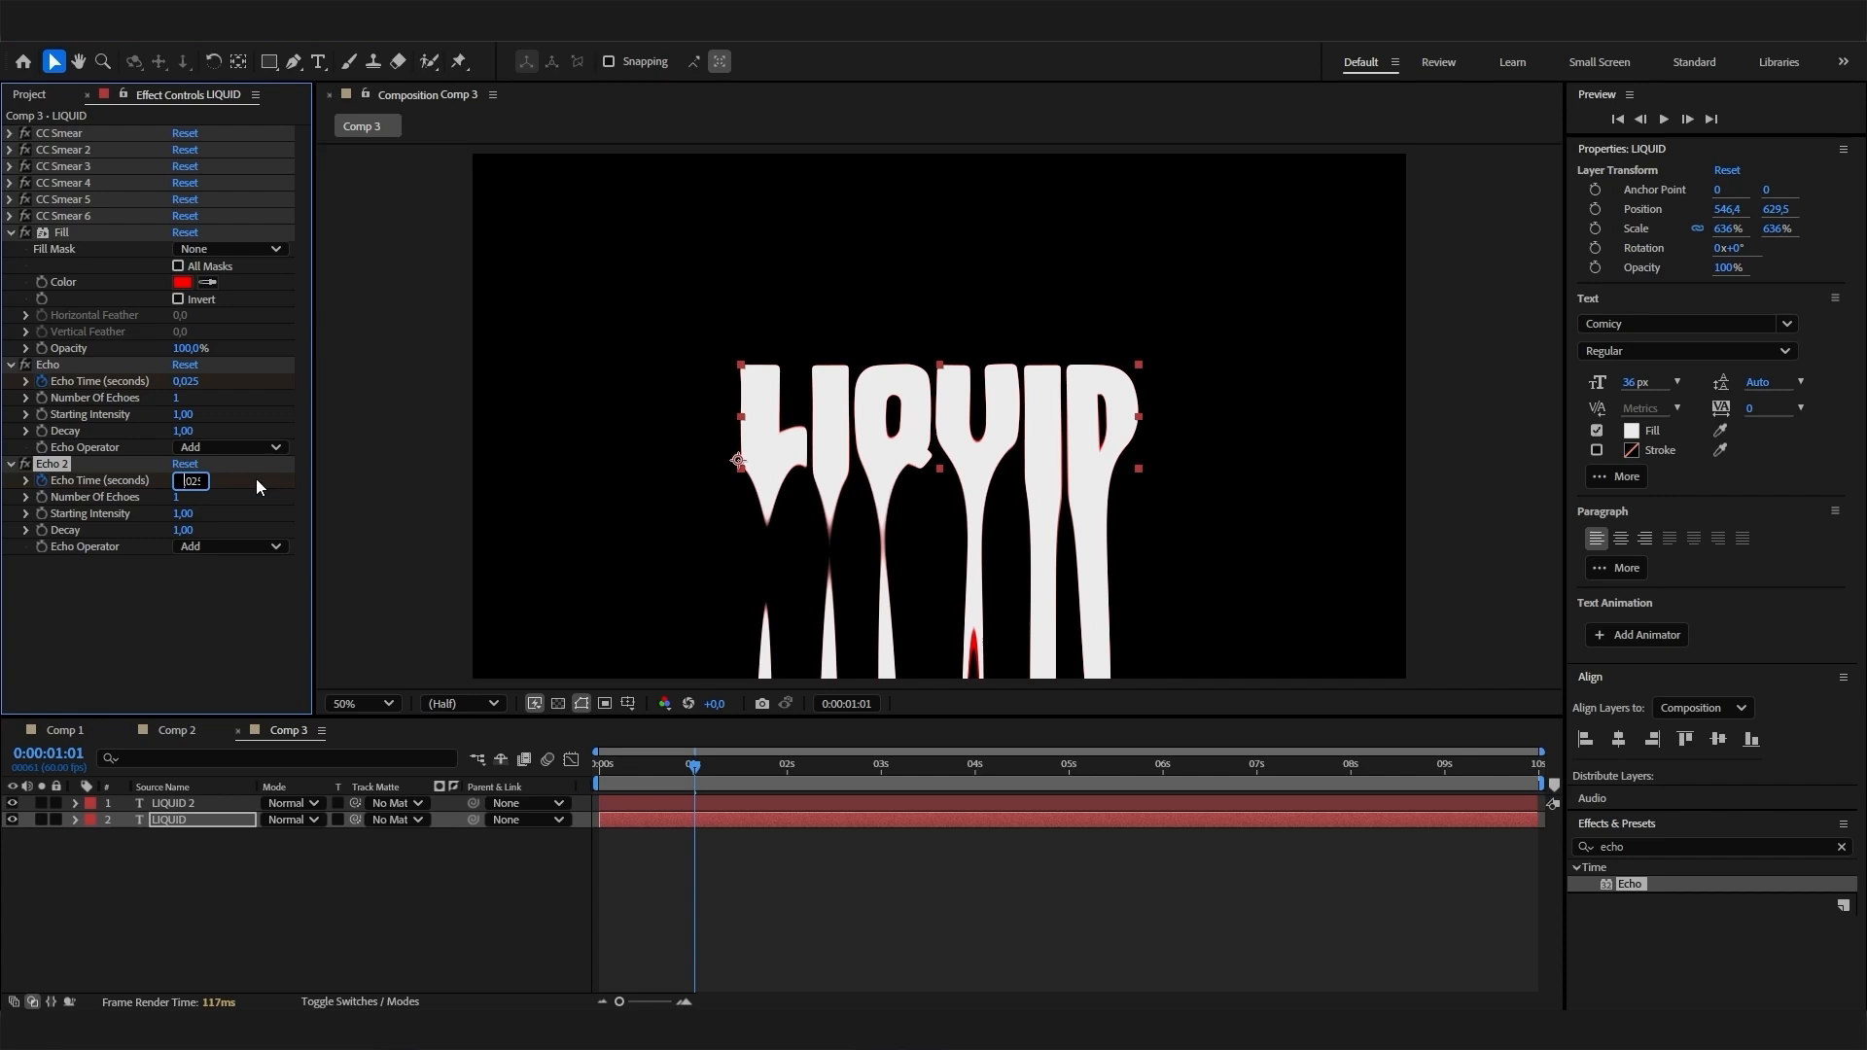
pyautogui.press('Left')
pyautogui.write('-')
pyautogui.press('Return')
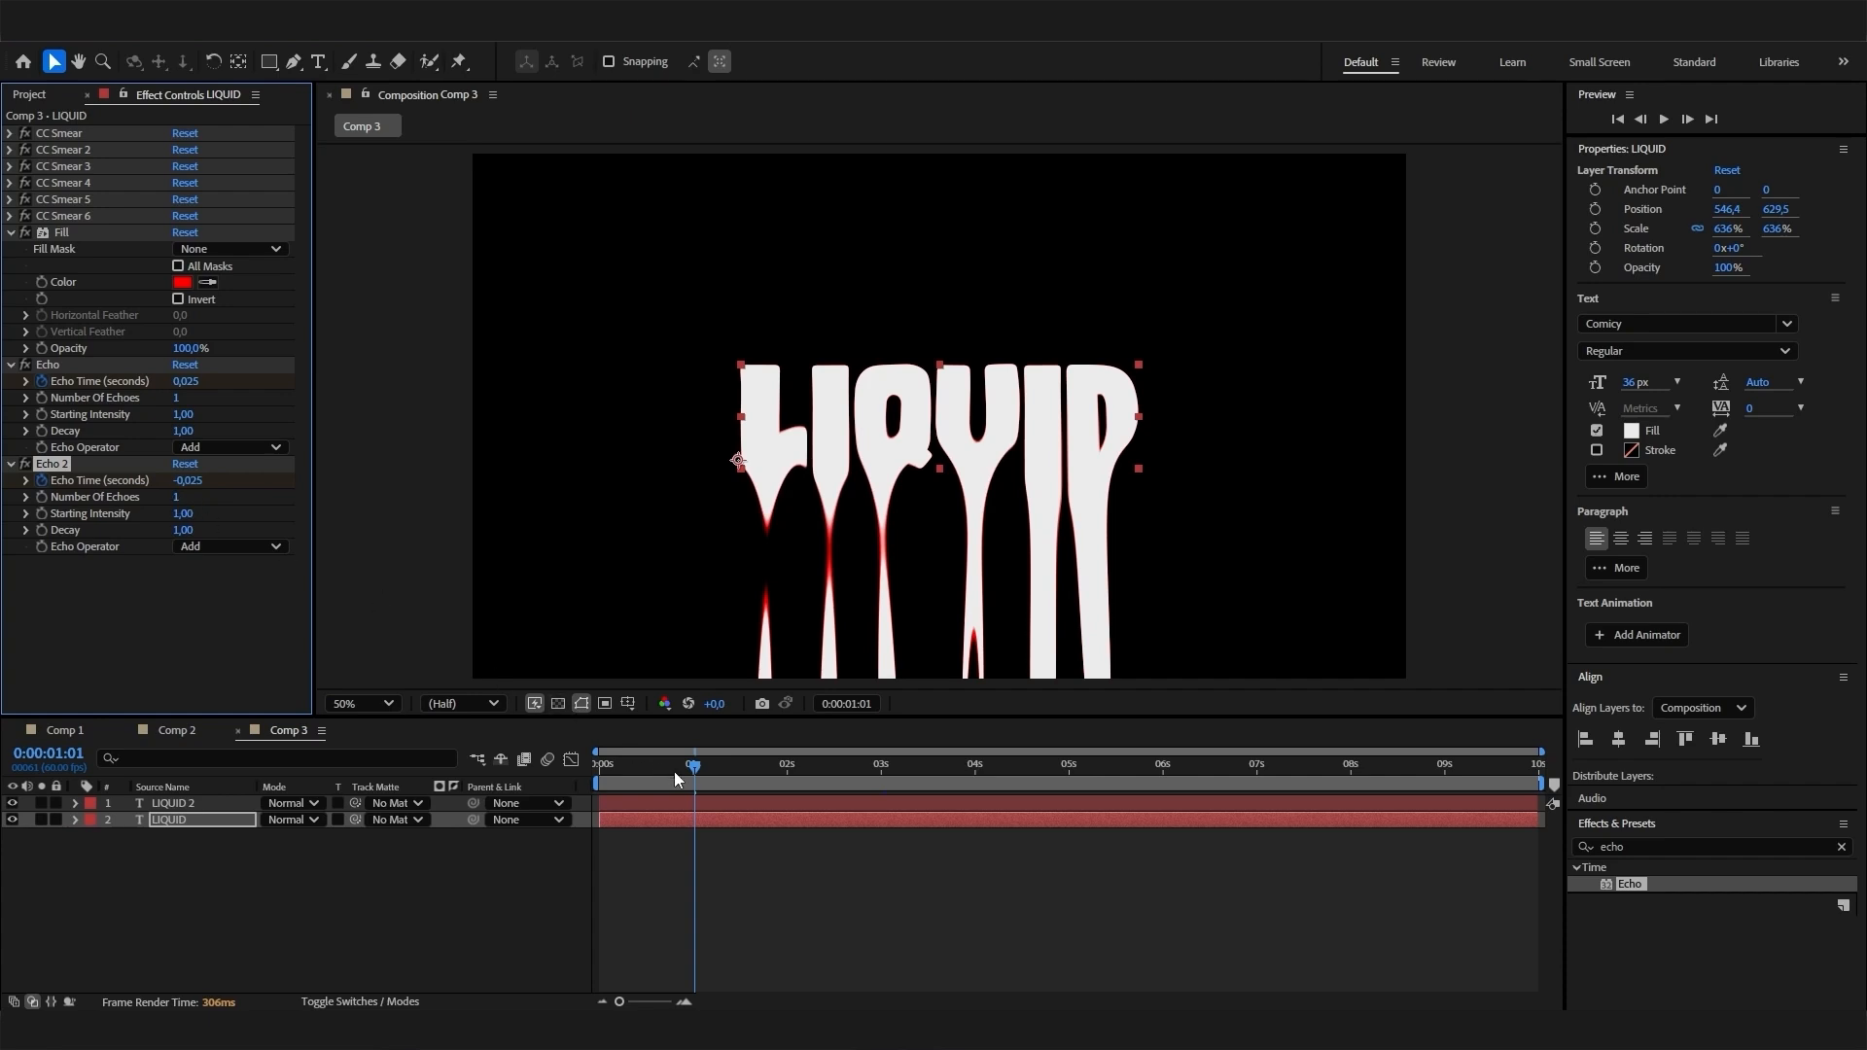
pyautogui.moveTo(674, 772); pyautogui.dragTo(662, 813)
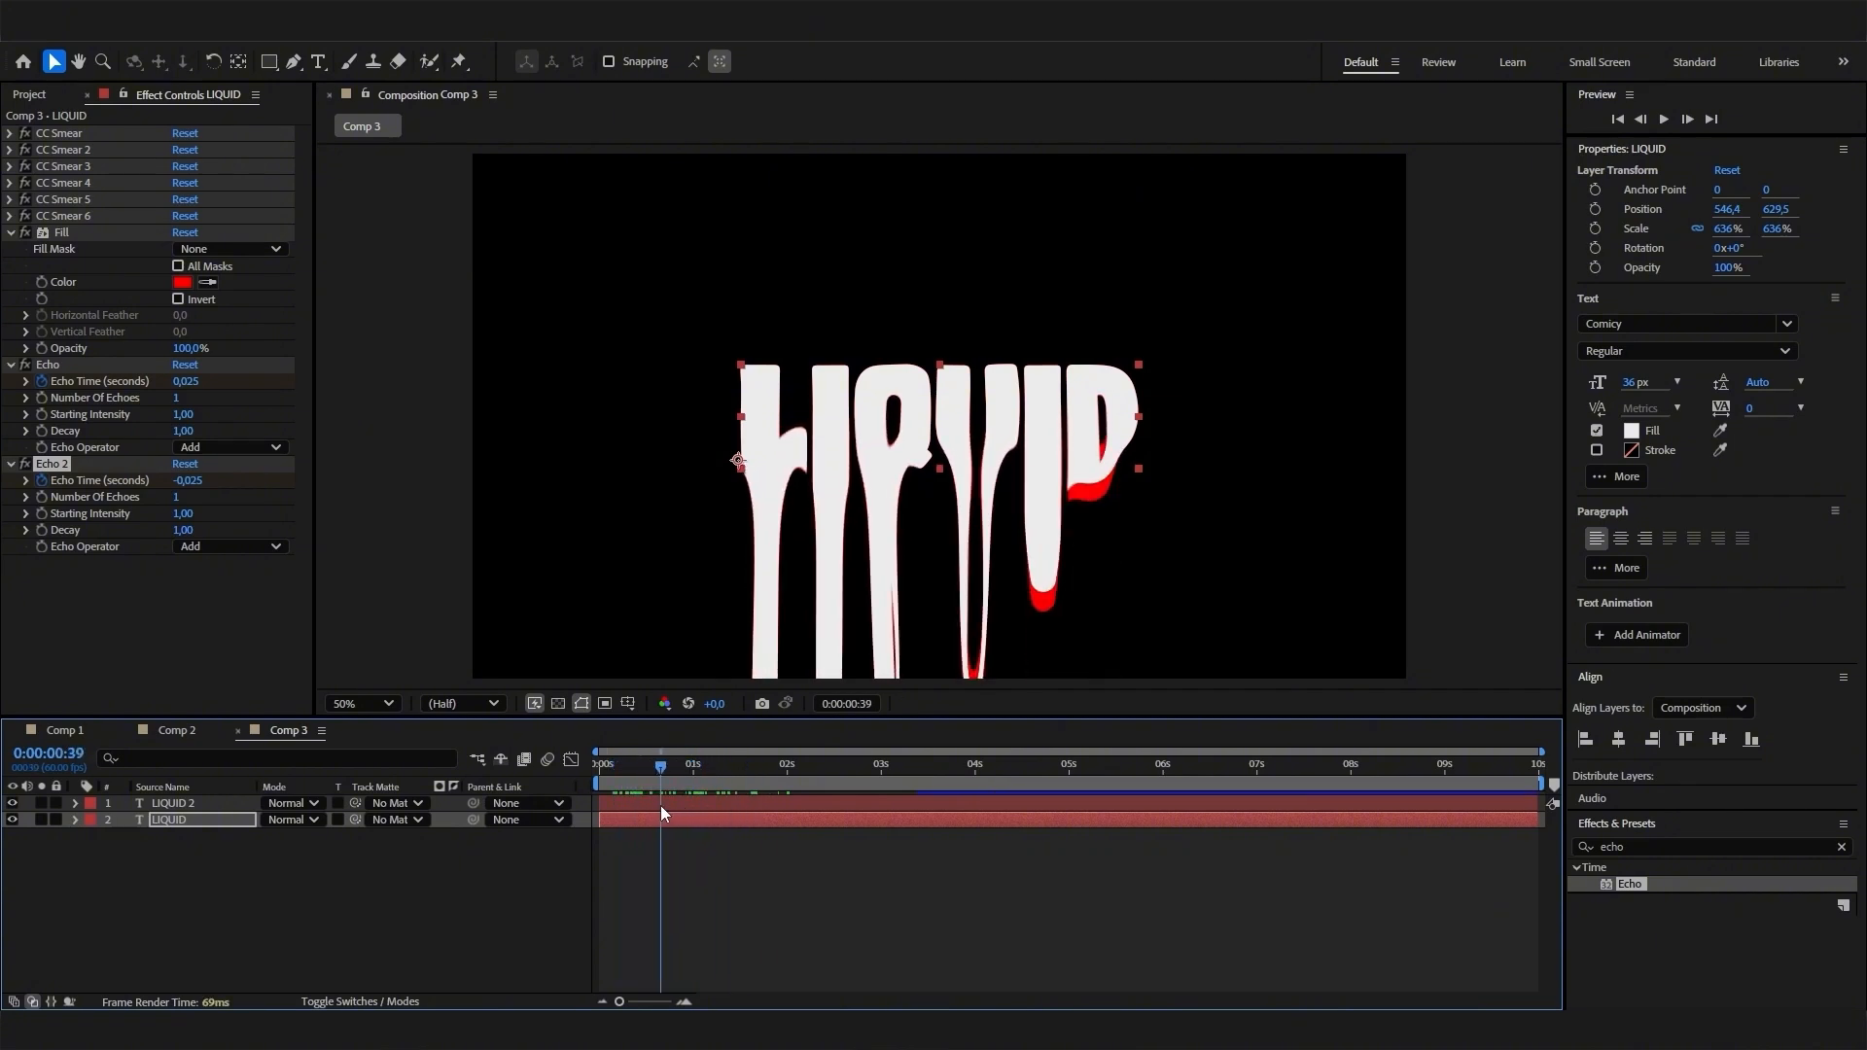
pyautogui.click(214, 626)
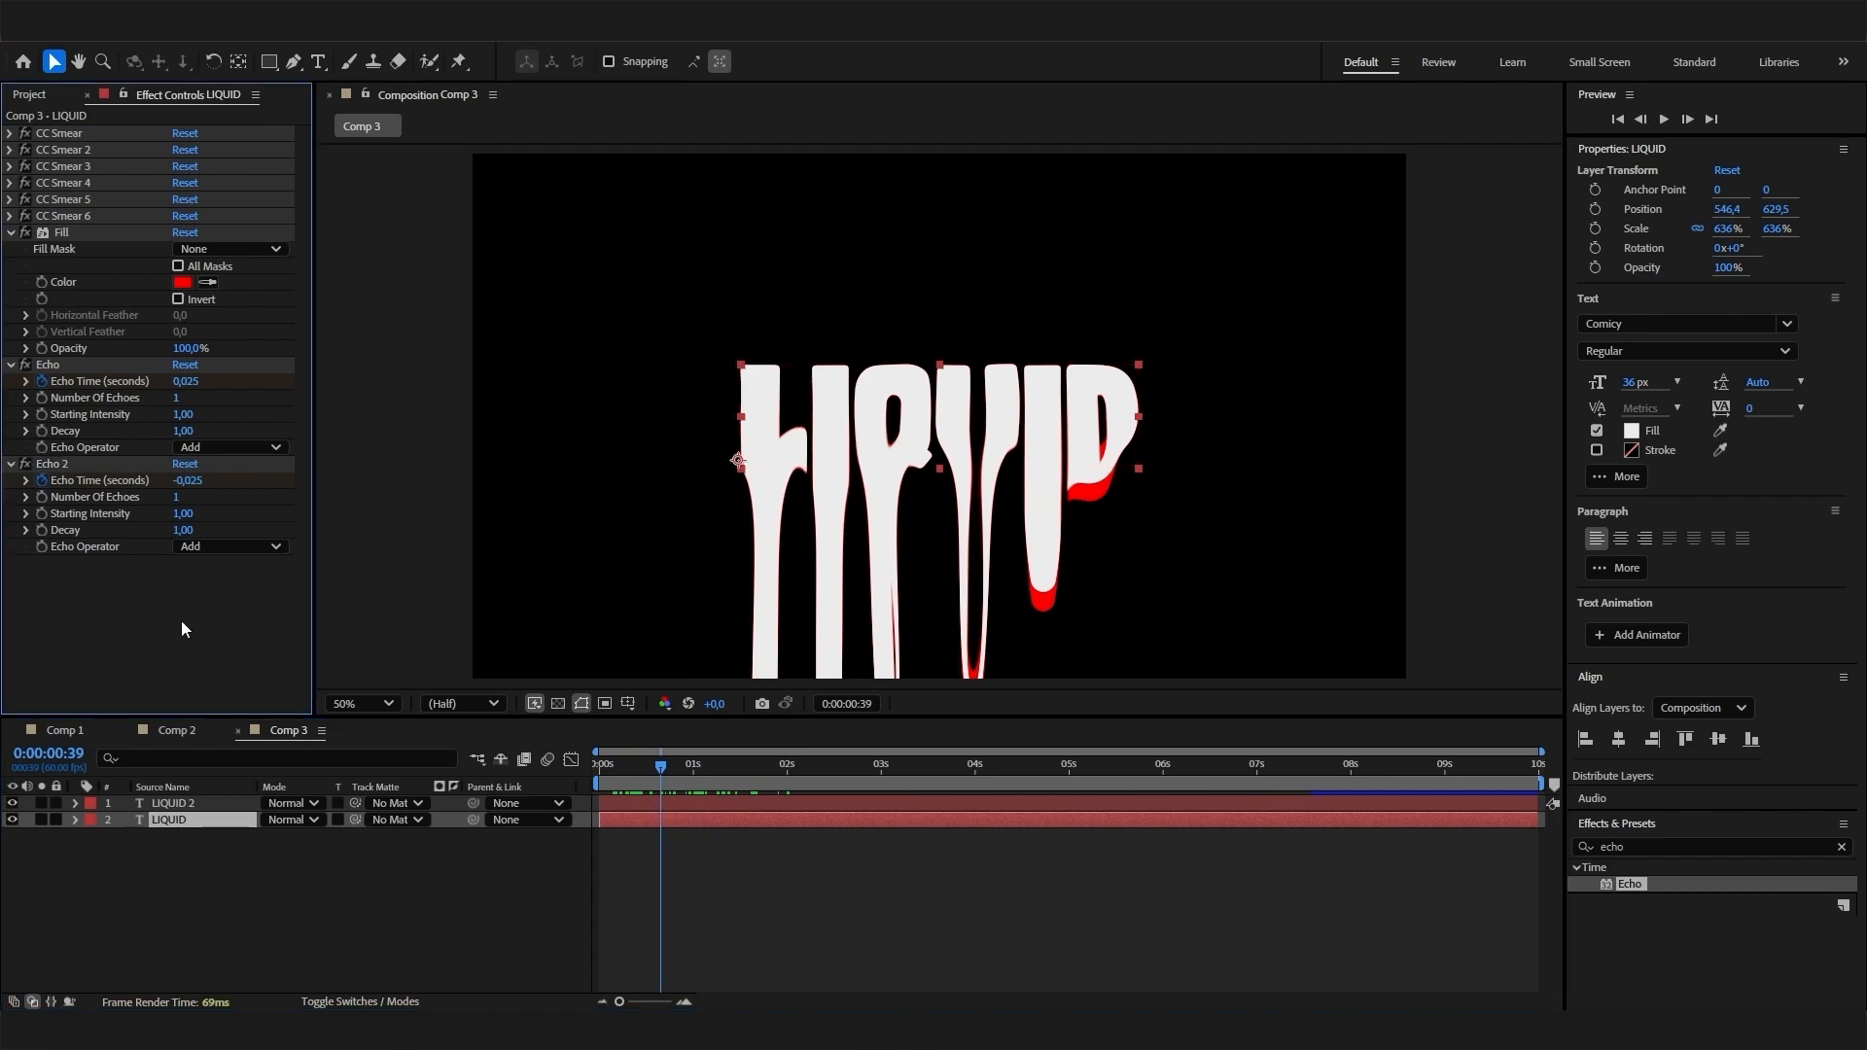
# - Duplicate the red LIQUID layer and change the Fill color of the bottom LIQUID layer to blue (0012FF)
pyautogui.click(173, 819)
pyautogui.hotkey('ctrl', 'd')
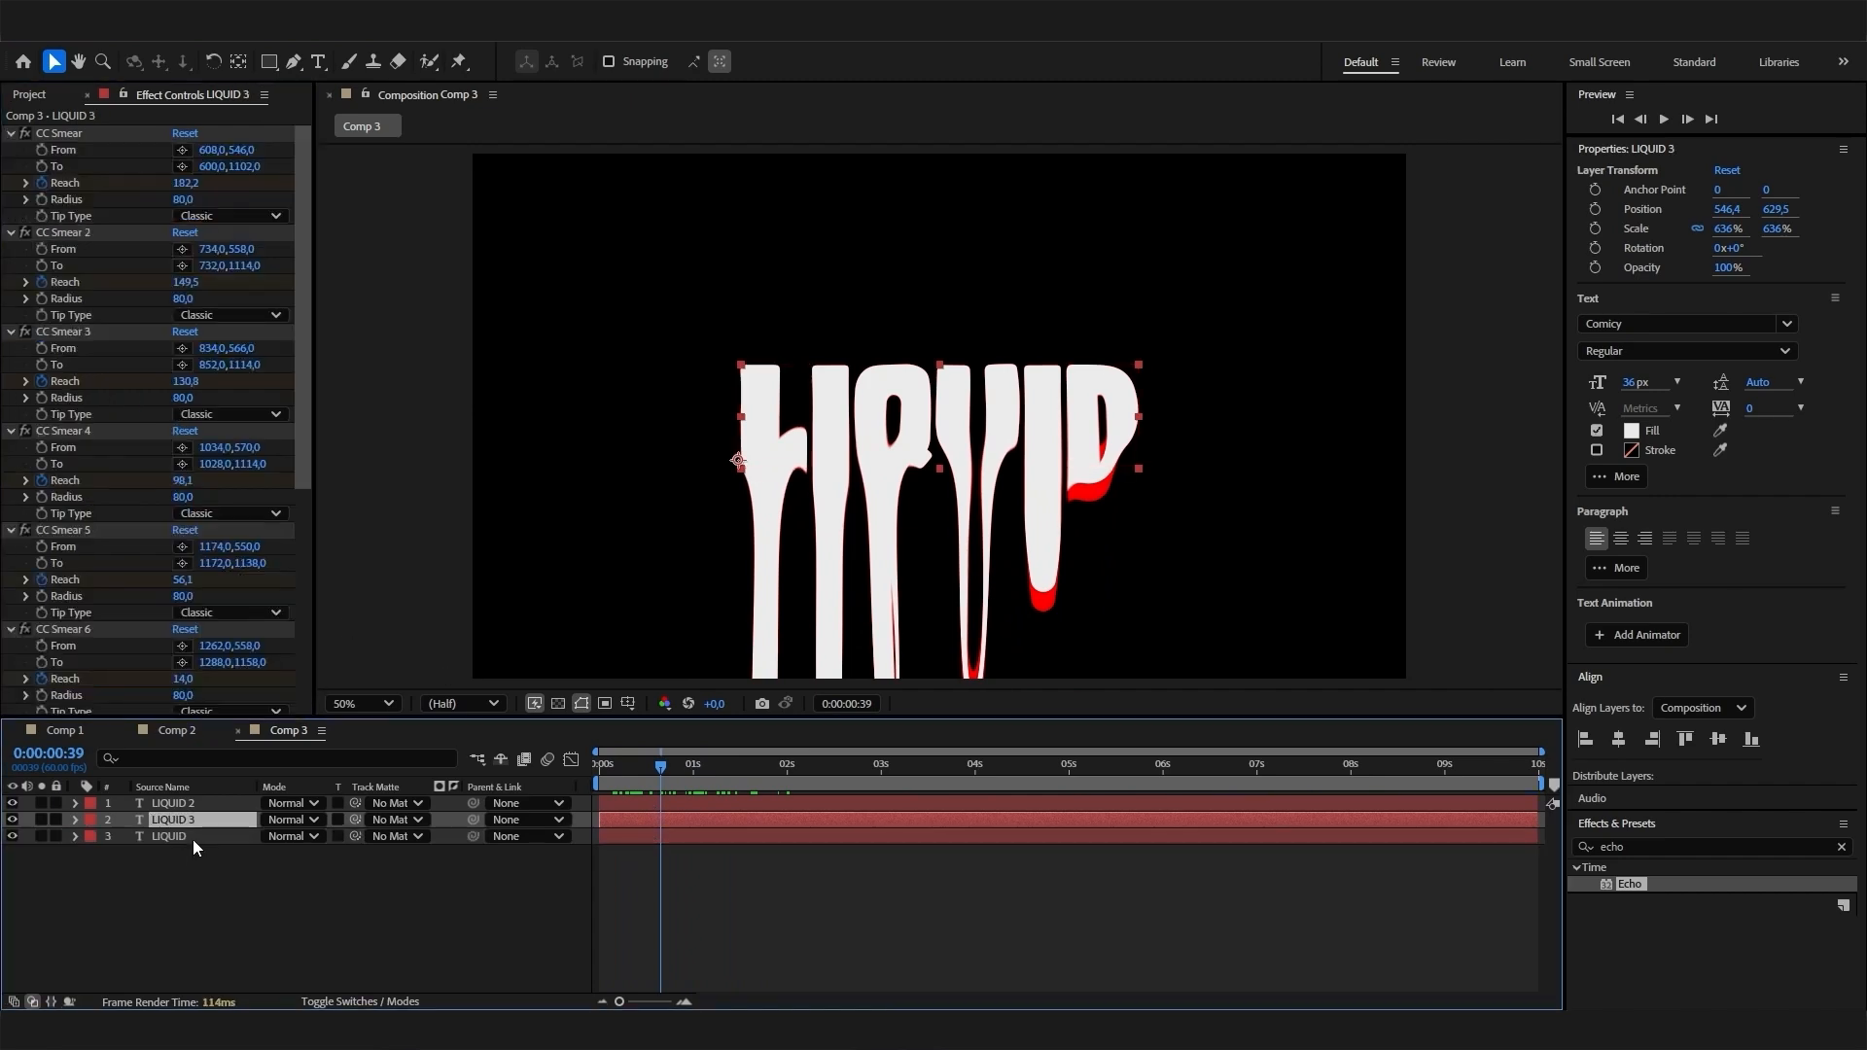
pyautogui.click(193, 835)
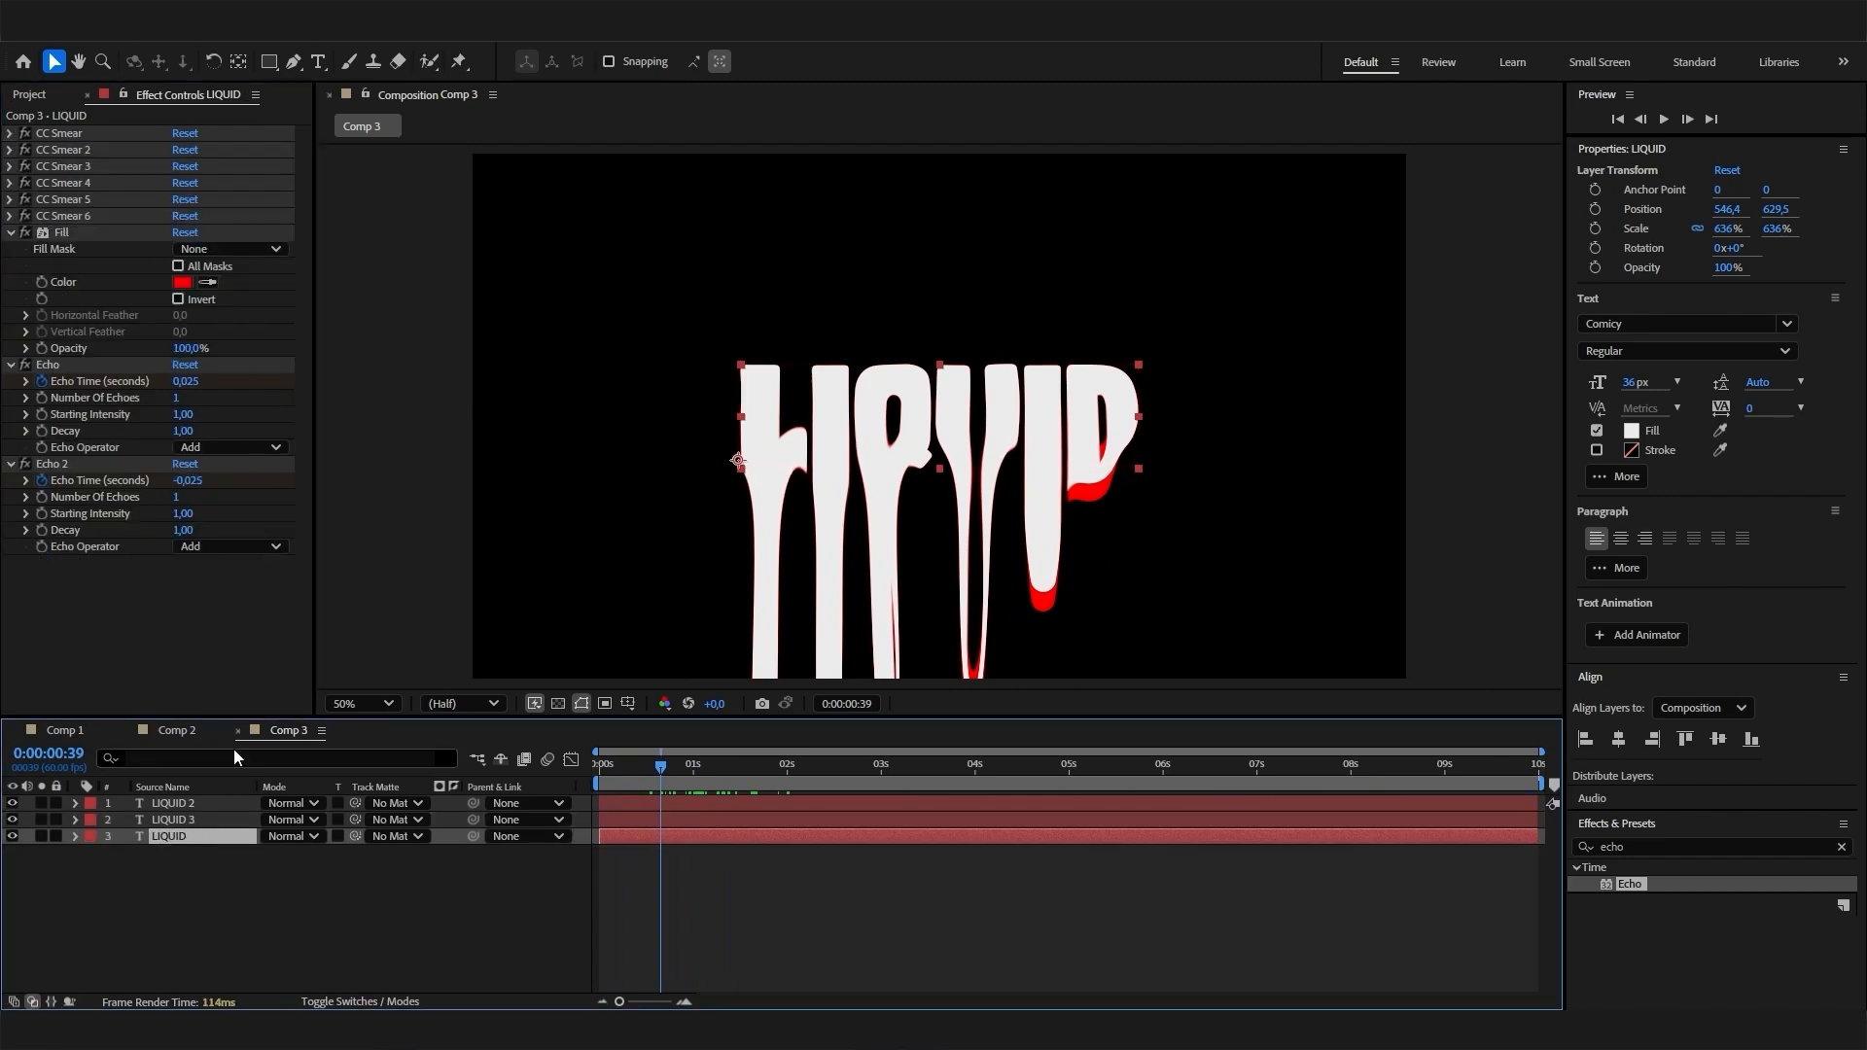
pyautogui.click(182, 282)
pyautogui.click(986, 479)
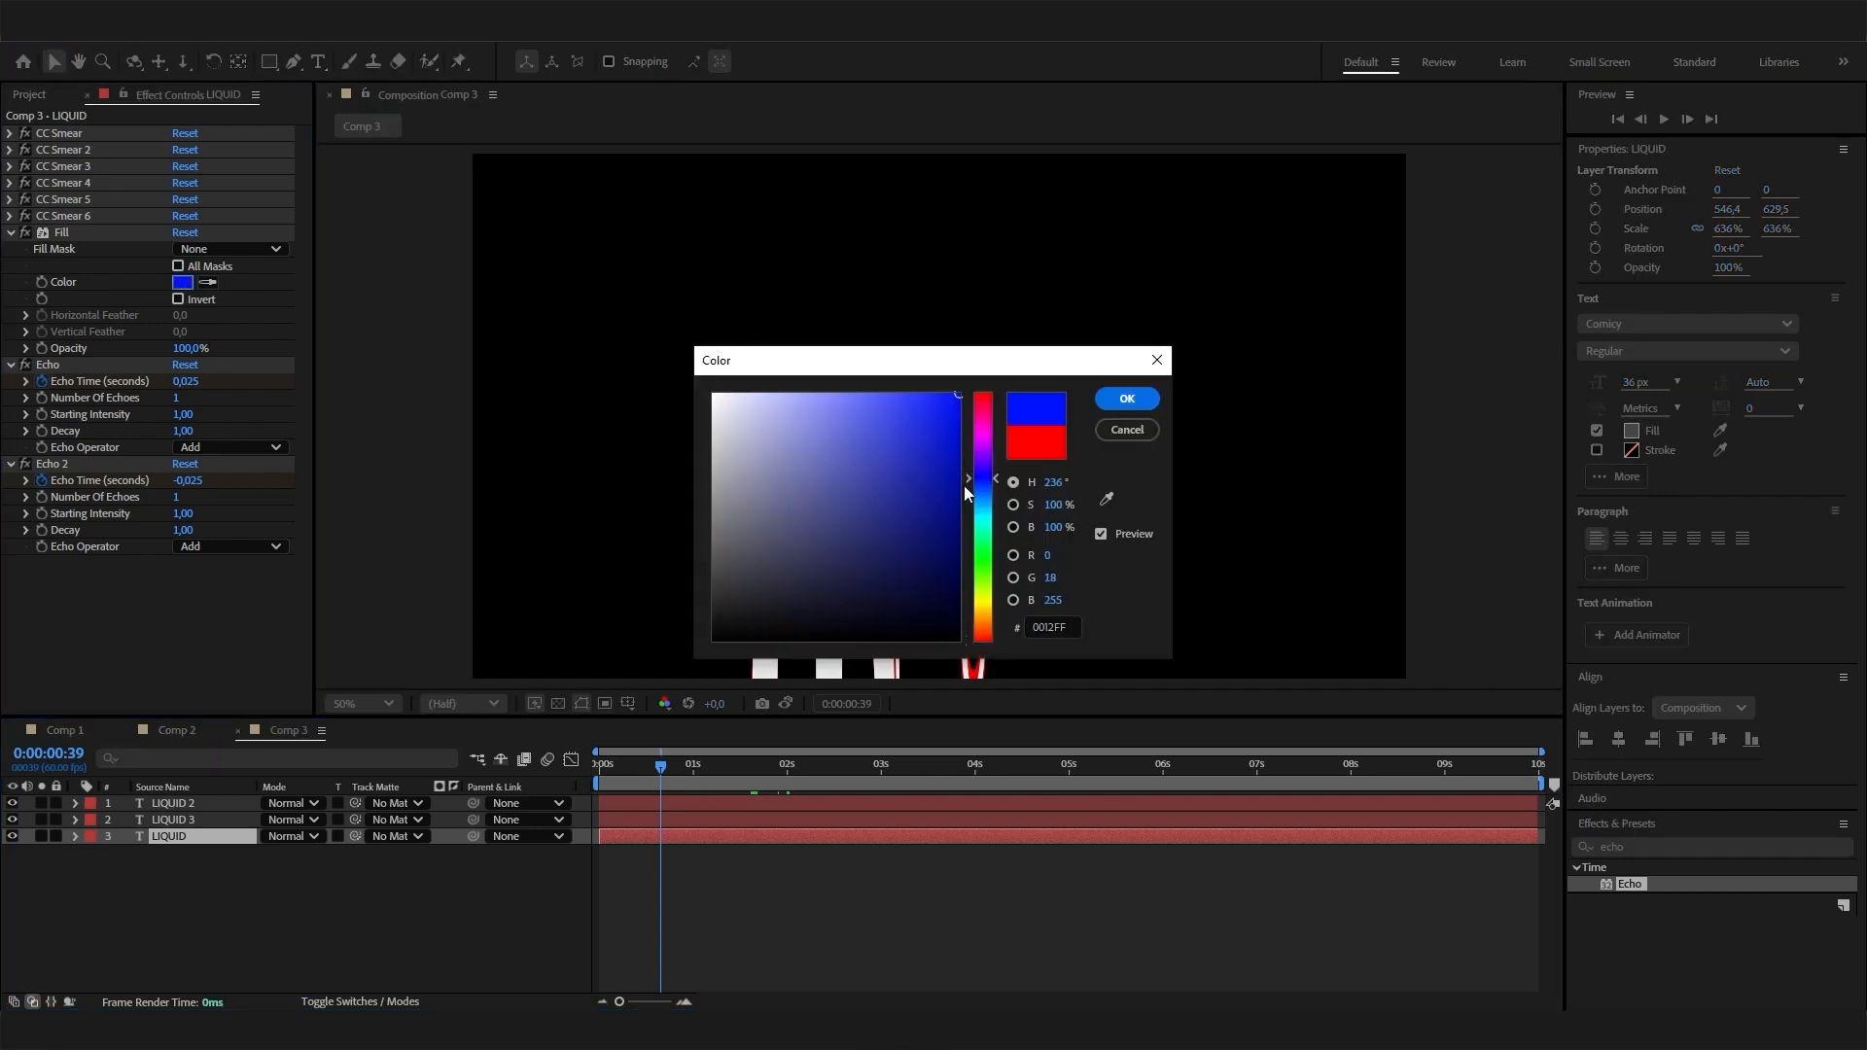
pyautogui.click(1136, 405)
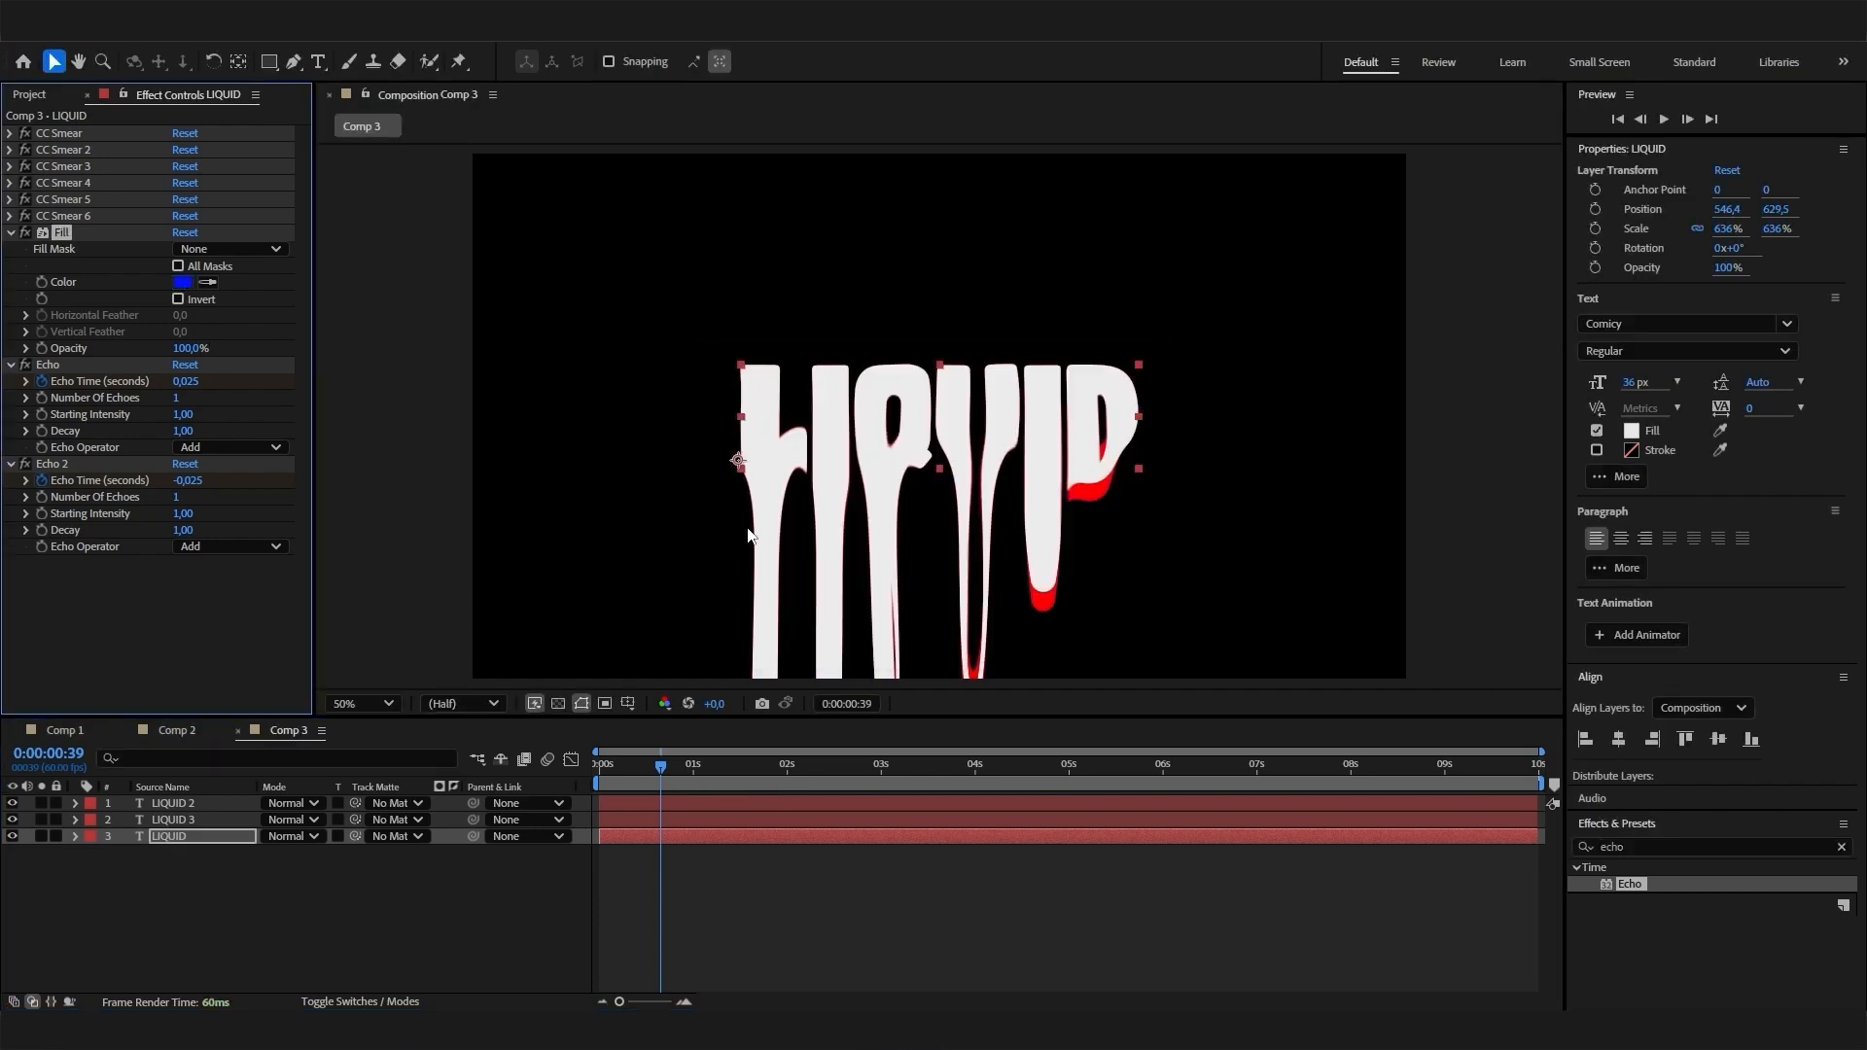
# - On the blue LIQUID layer, set Echo Time to 0,05 seconds for Echo and -0,05 seconds for Echo 2
pyautogui.click(187, 380)
pyautogui.write('0')
pyautogui.press('Return')
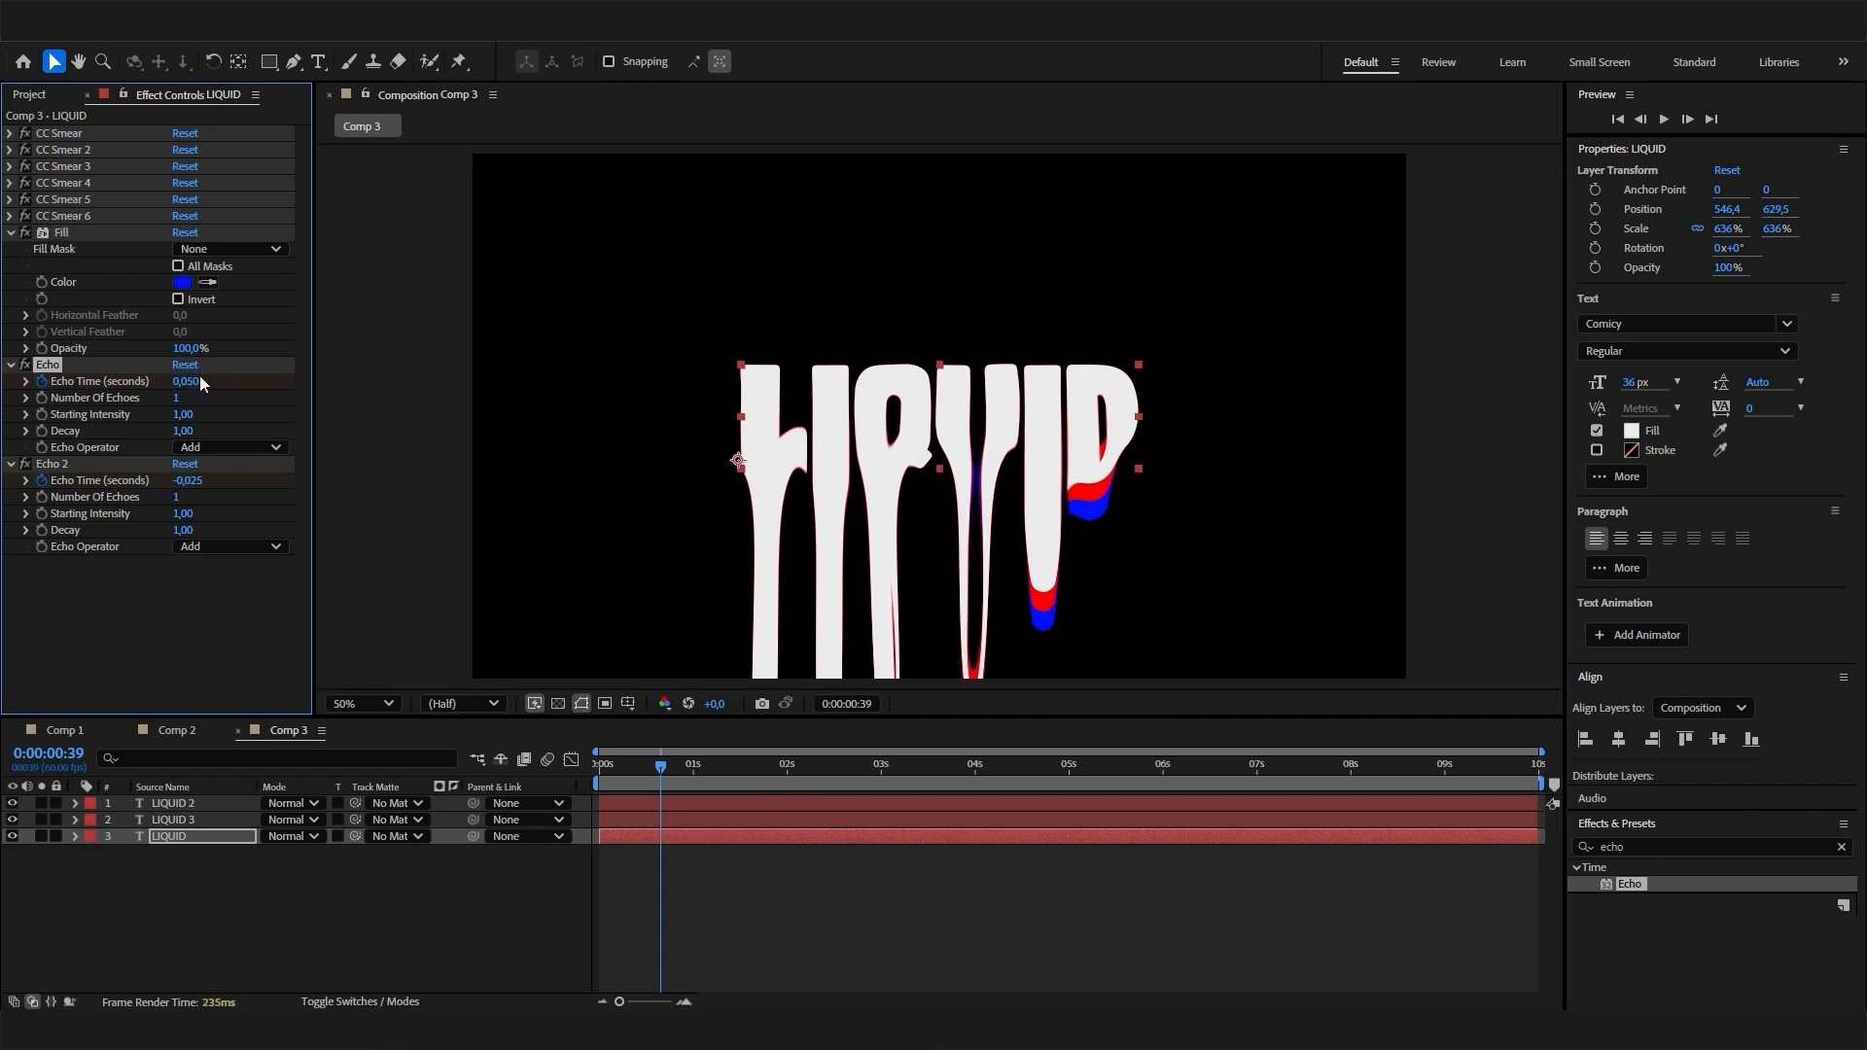
pyautogui.click(191, 480)
pyautogui.write('-0,05')
pyautogui.press('Return')
# - Preview the red and blue drip trails from the start of Comp 3 and compare them with Comp 1
pyautogui.moveTo(661, 764); pyautogui.dragTo(566, 772)
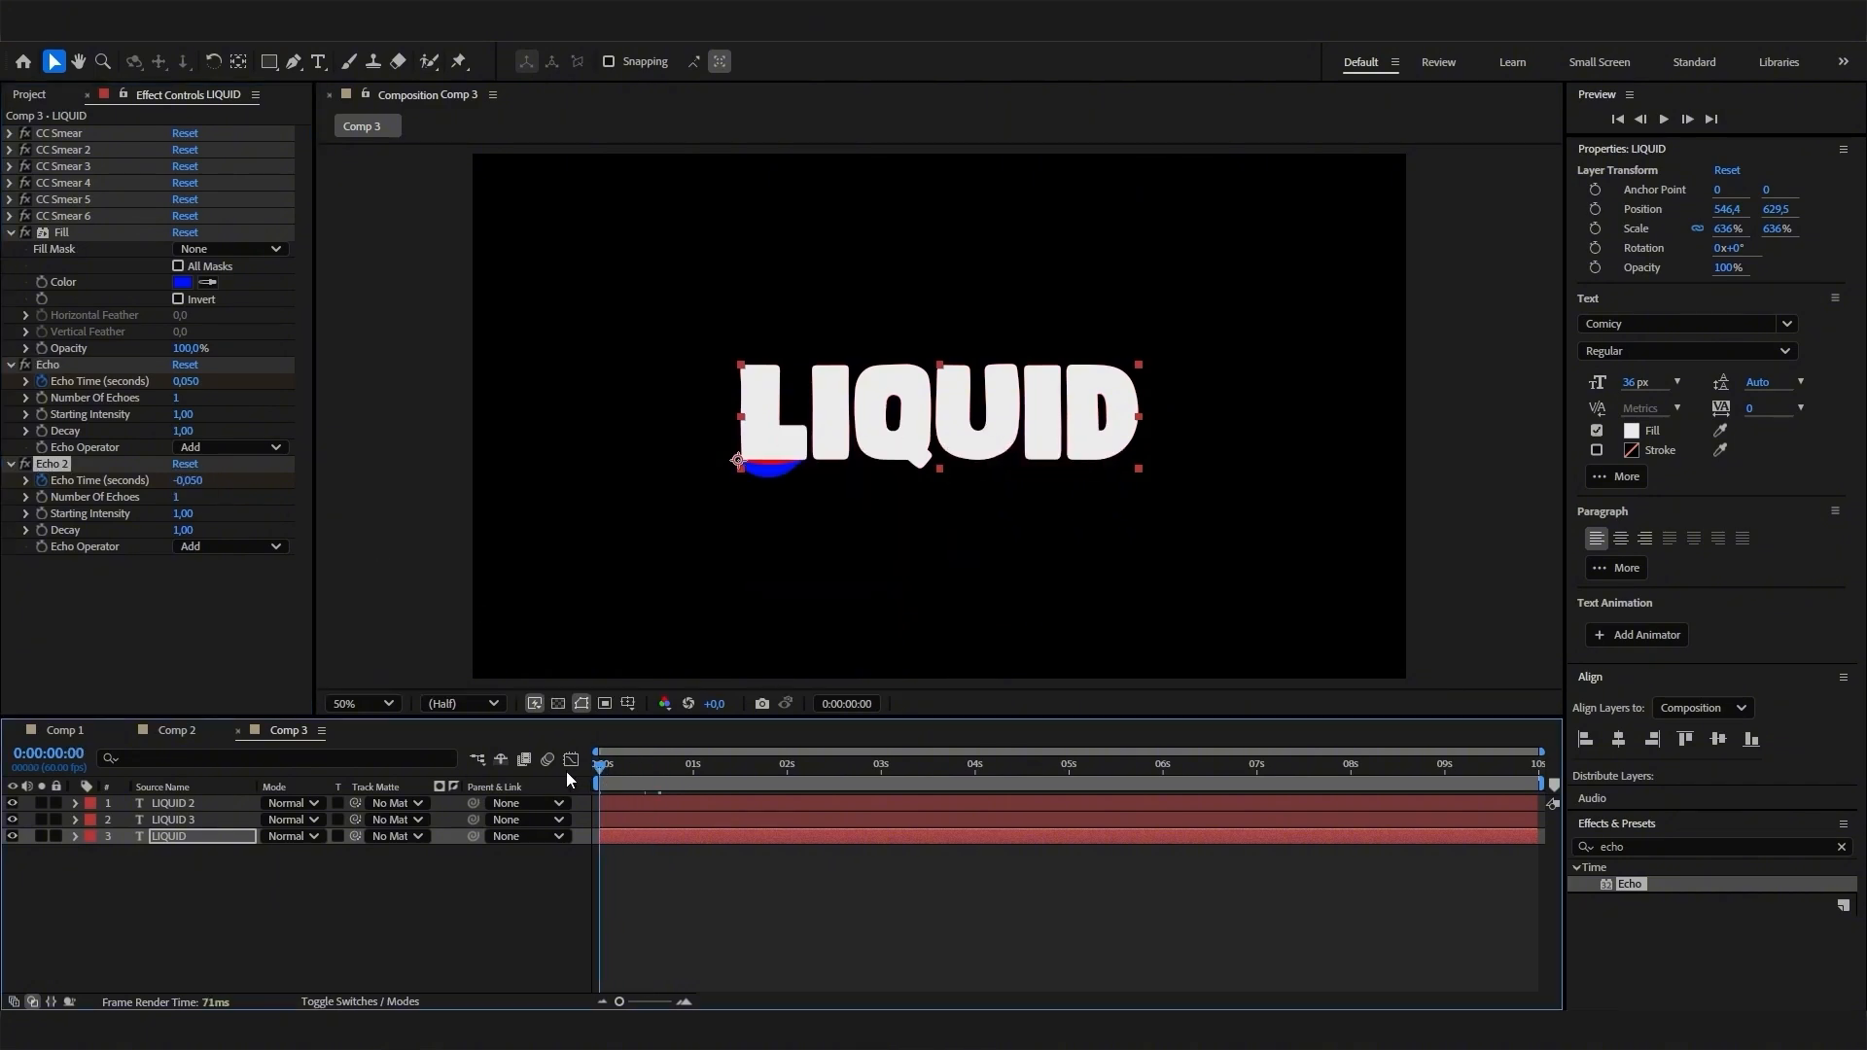
pyautogui.press('space')
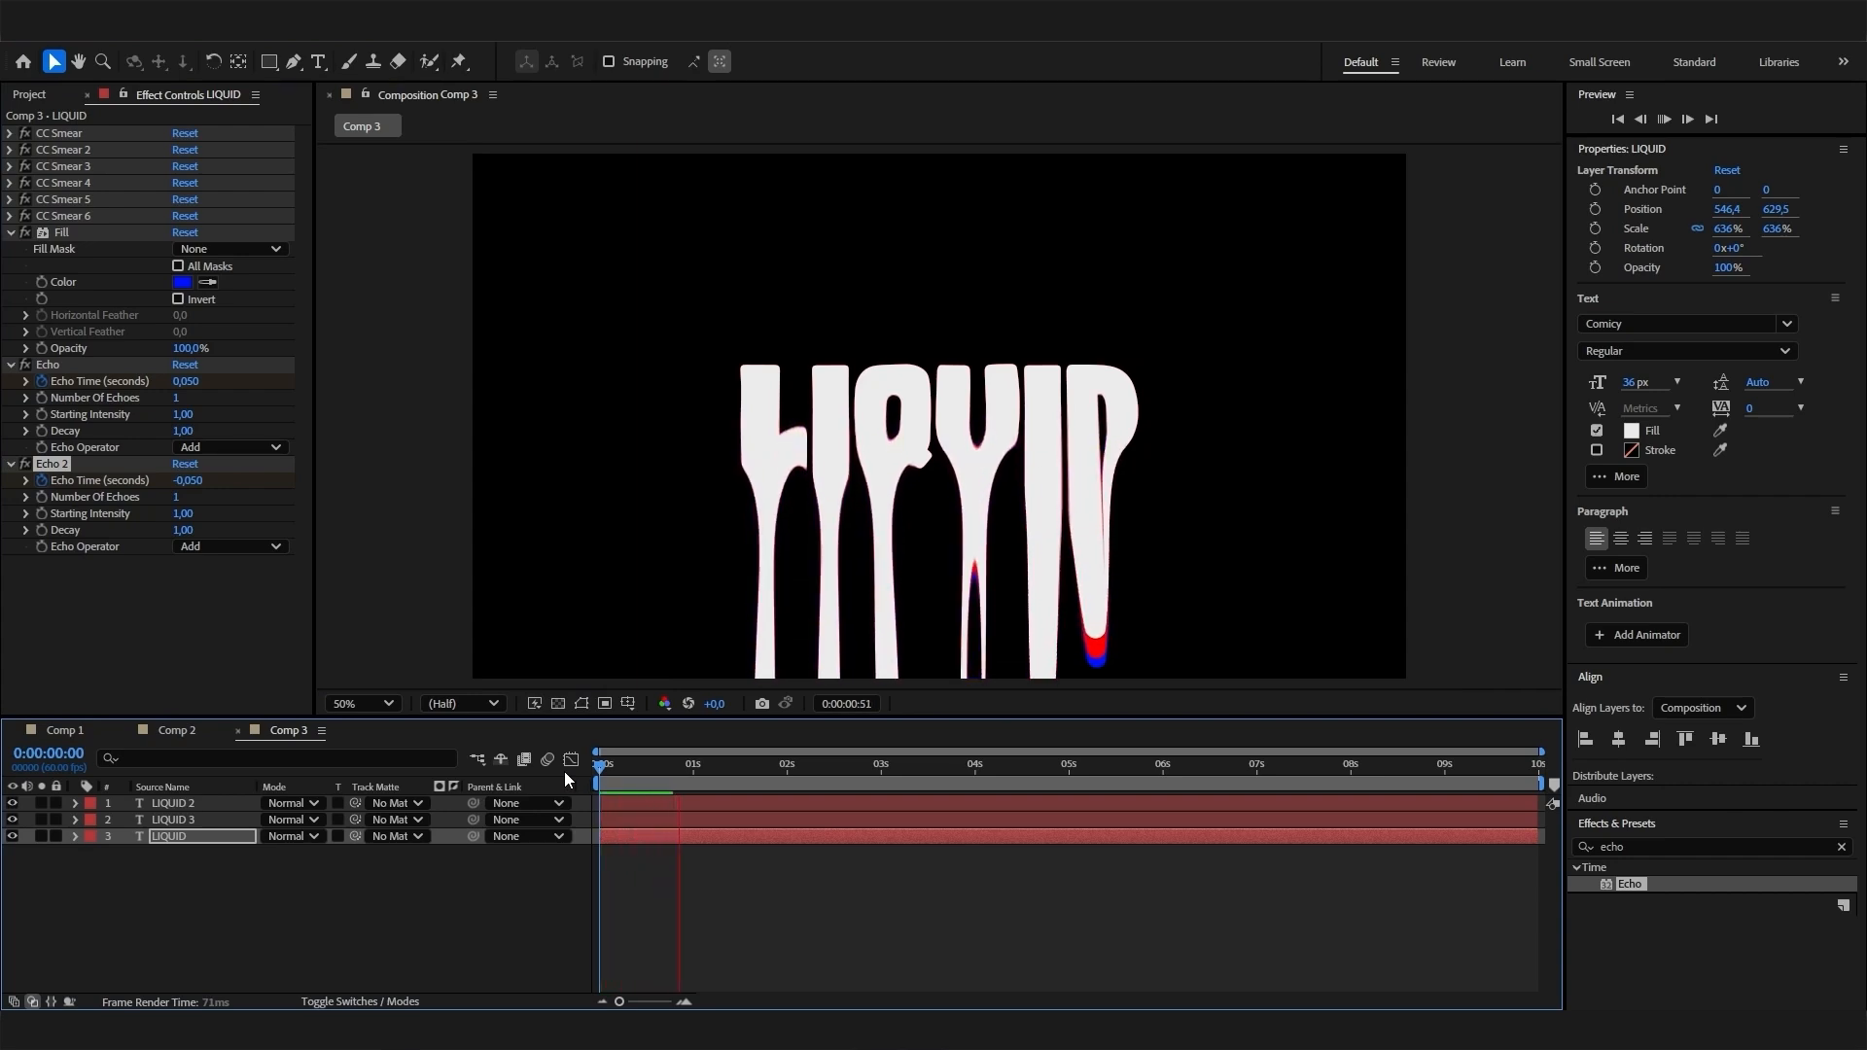
pyautogui.click(680, 792)
pyautogui.moveTo(679, 768); pyautogui.dragTo(638, 774)
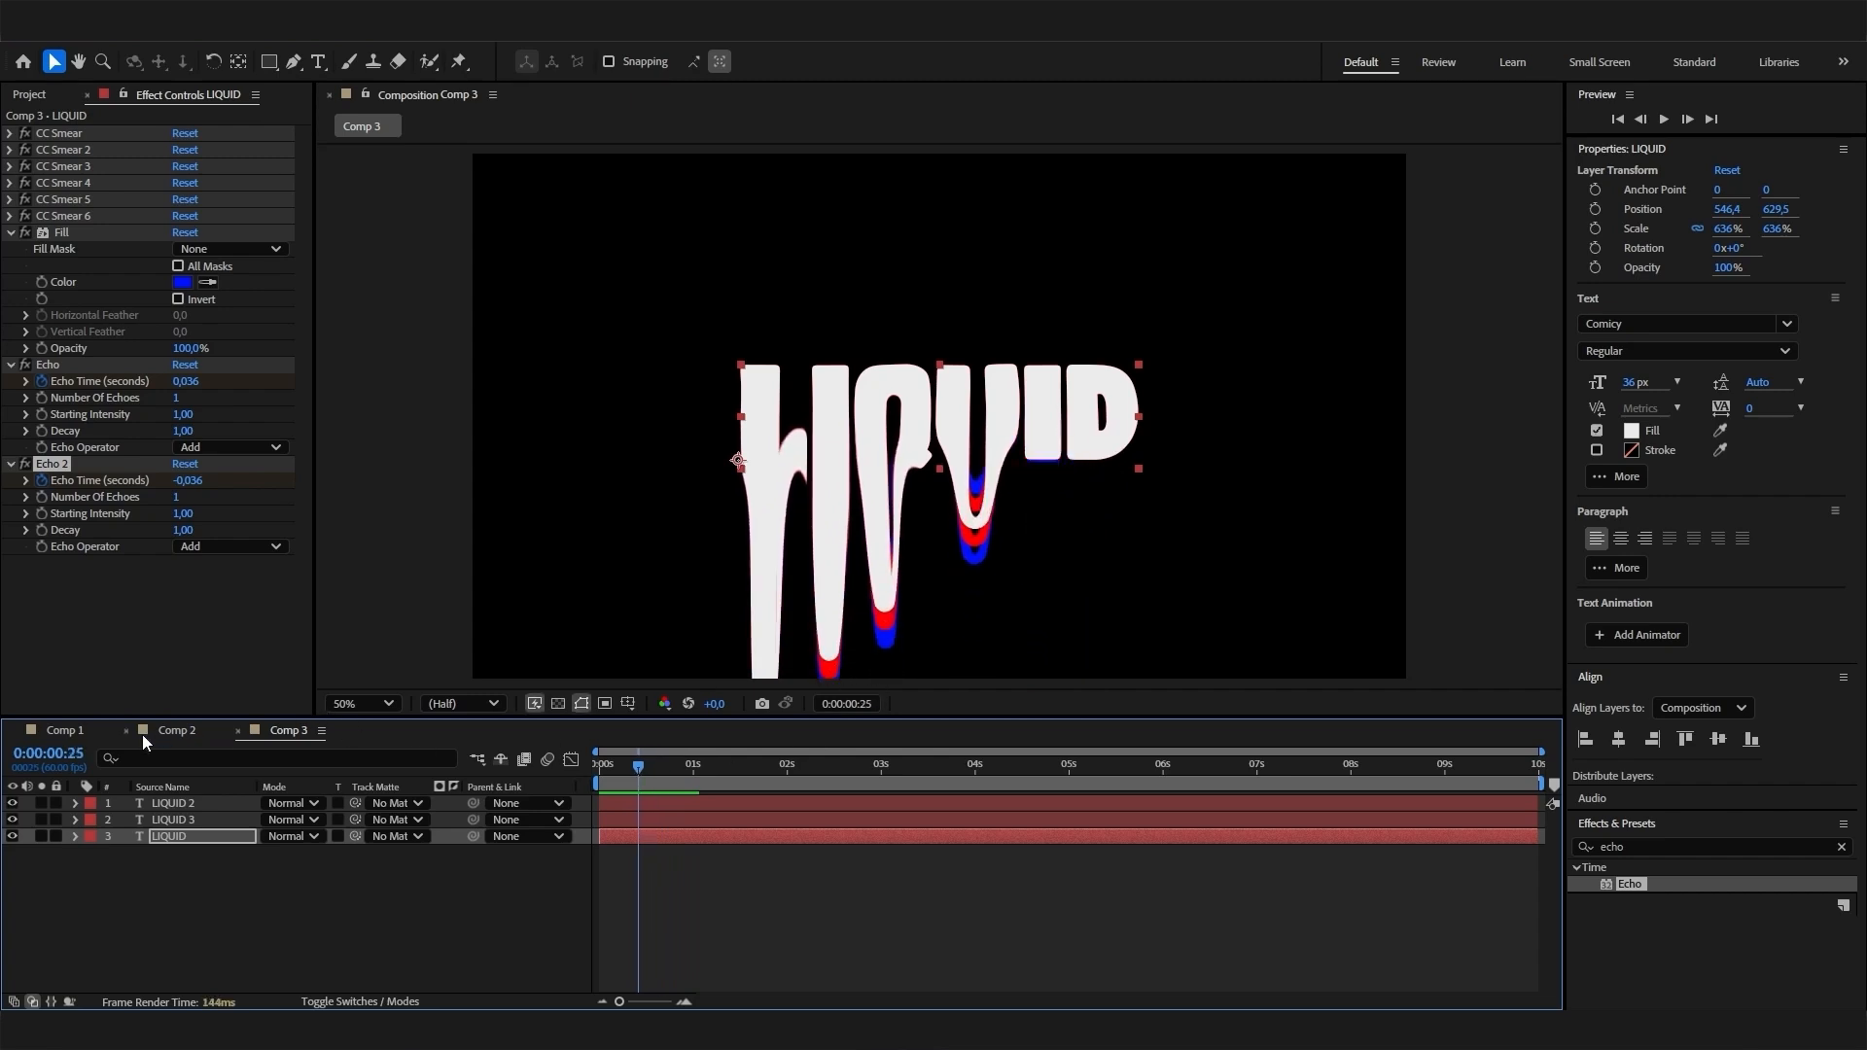
pyautogui.click(89, 736)
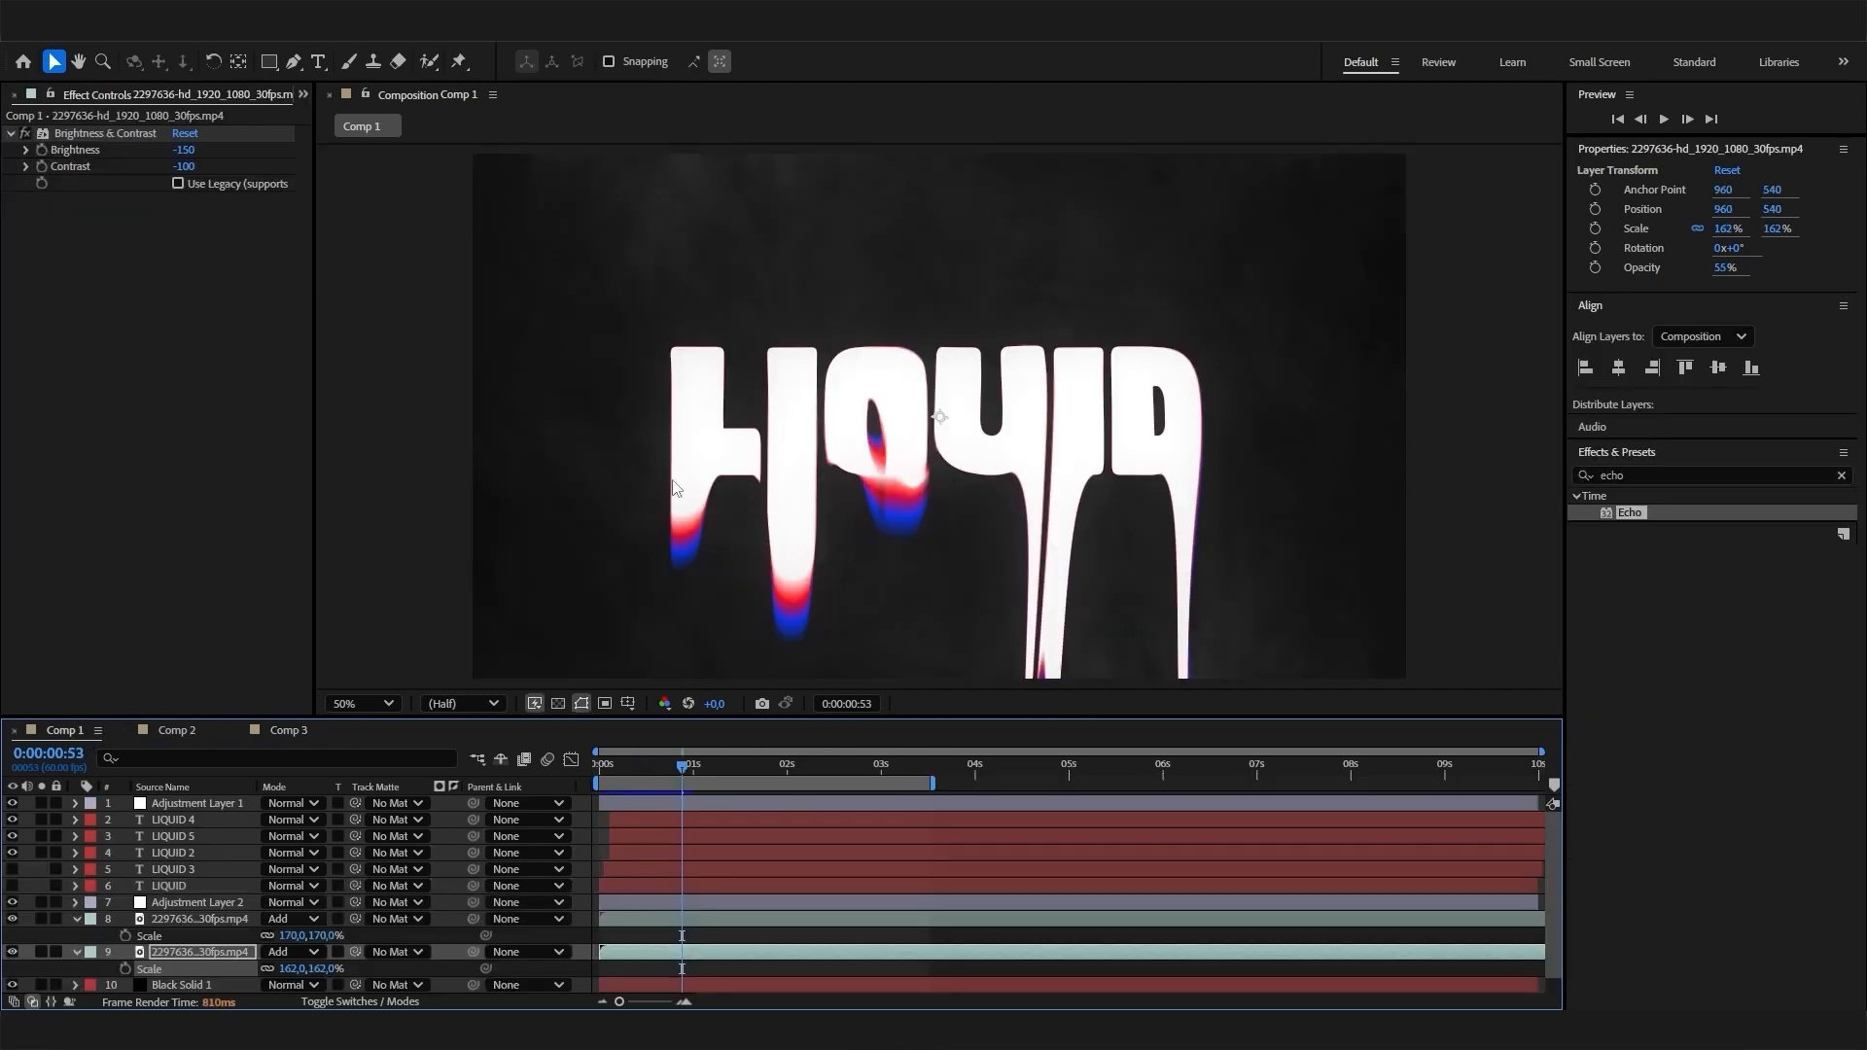
pyautogui.click(290, 731)
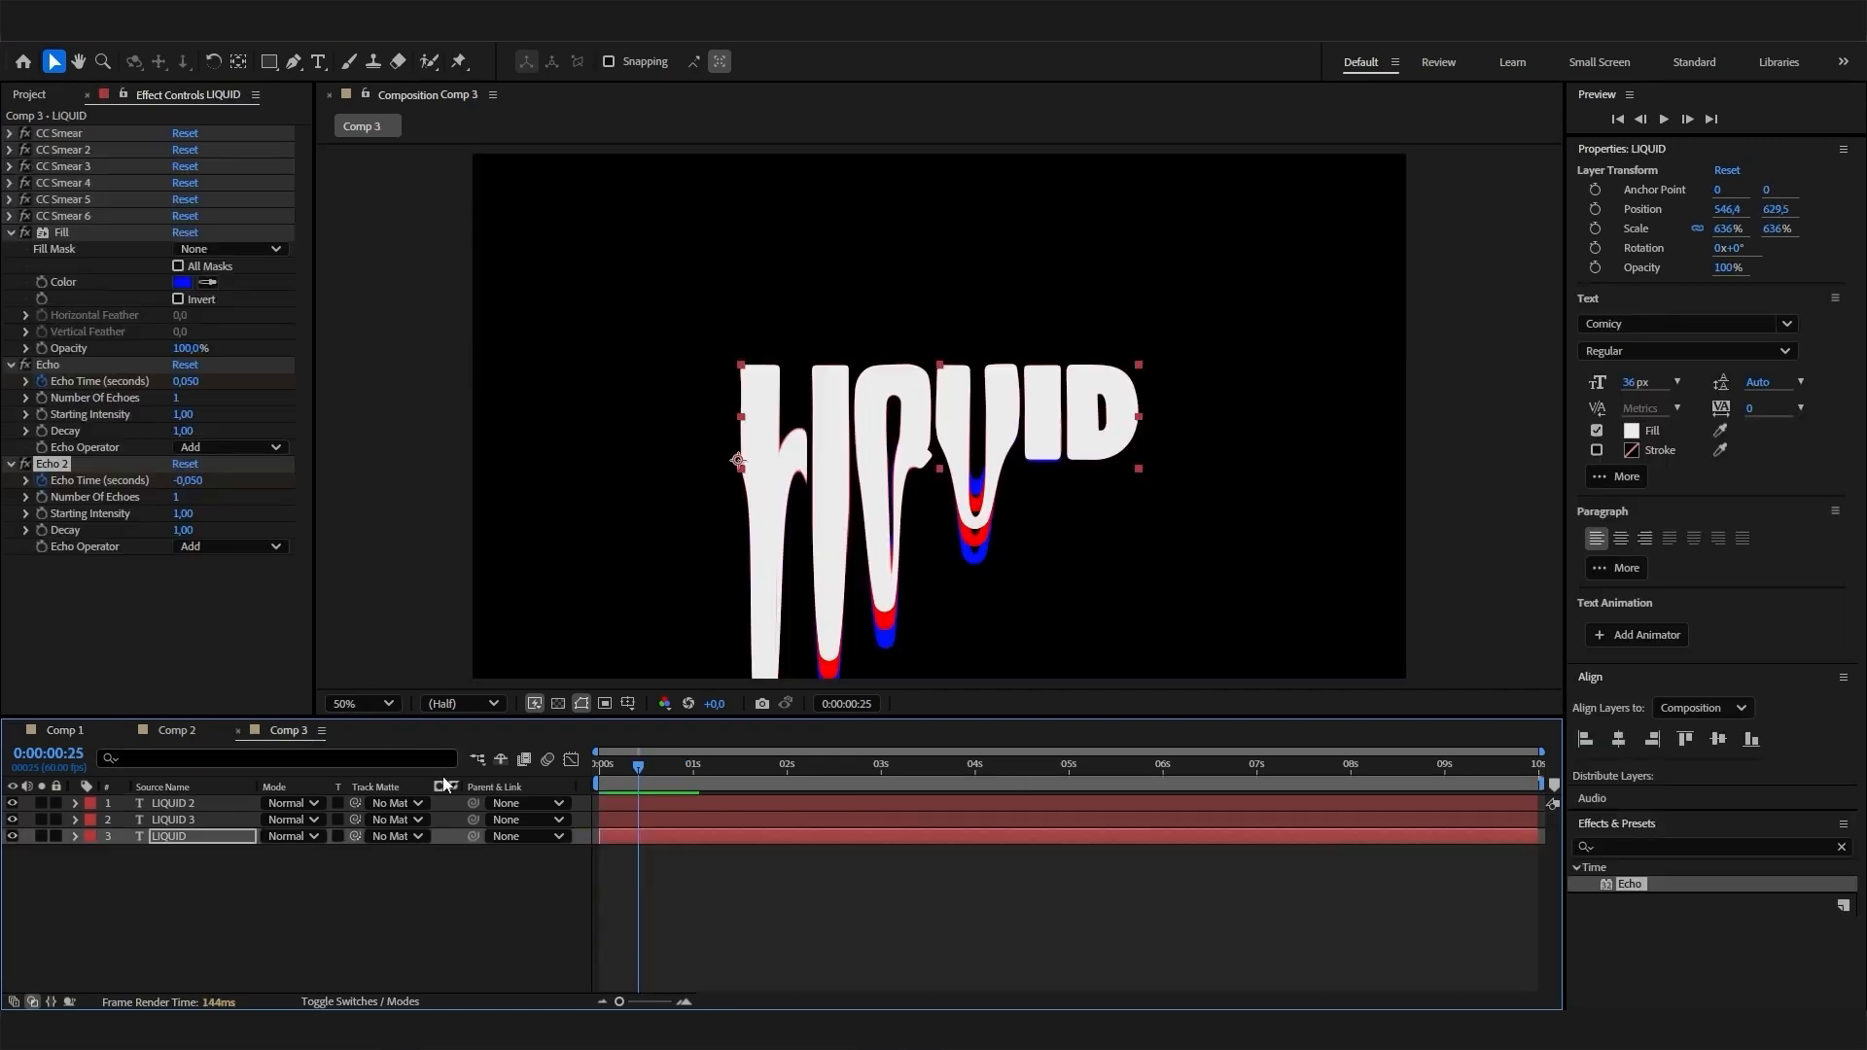
# - Add a new adjustment layer to Comp 3 and move it to the top of the layer stack
pyautogui.rightClick(284, 894)
pyautogui.moveTo(490, 663)
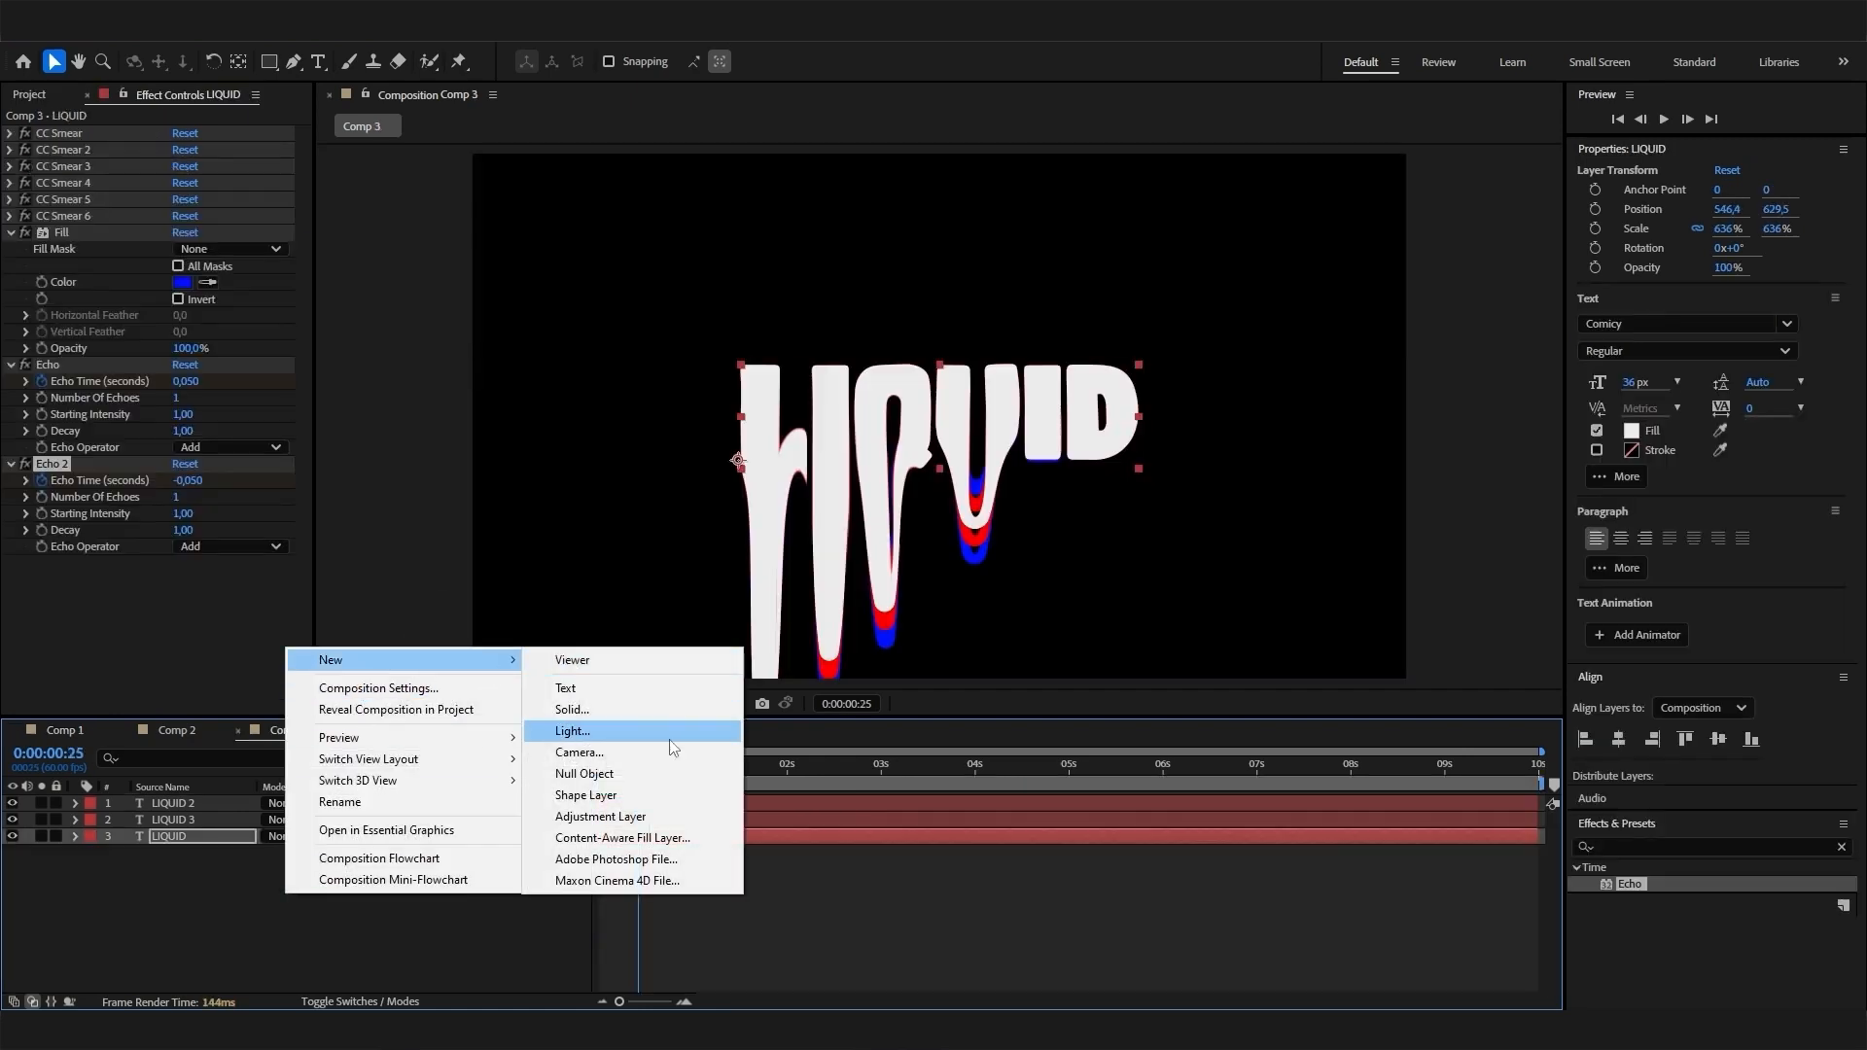
pyautogui.click(636, 817)
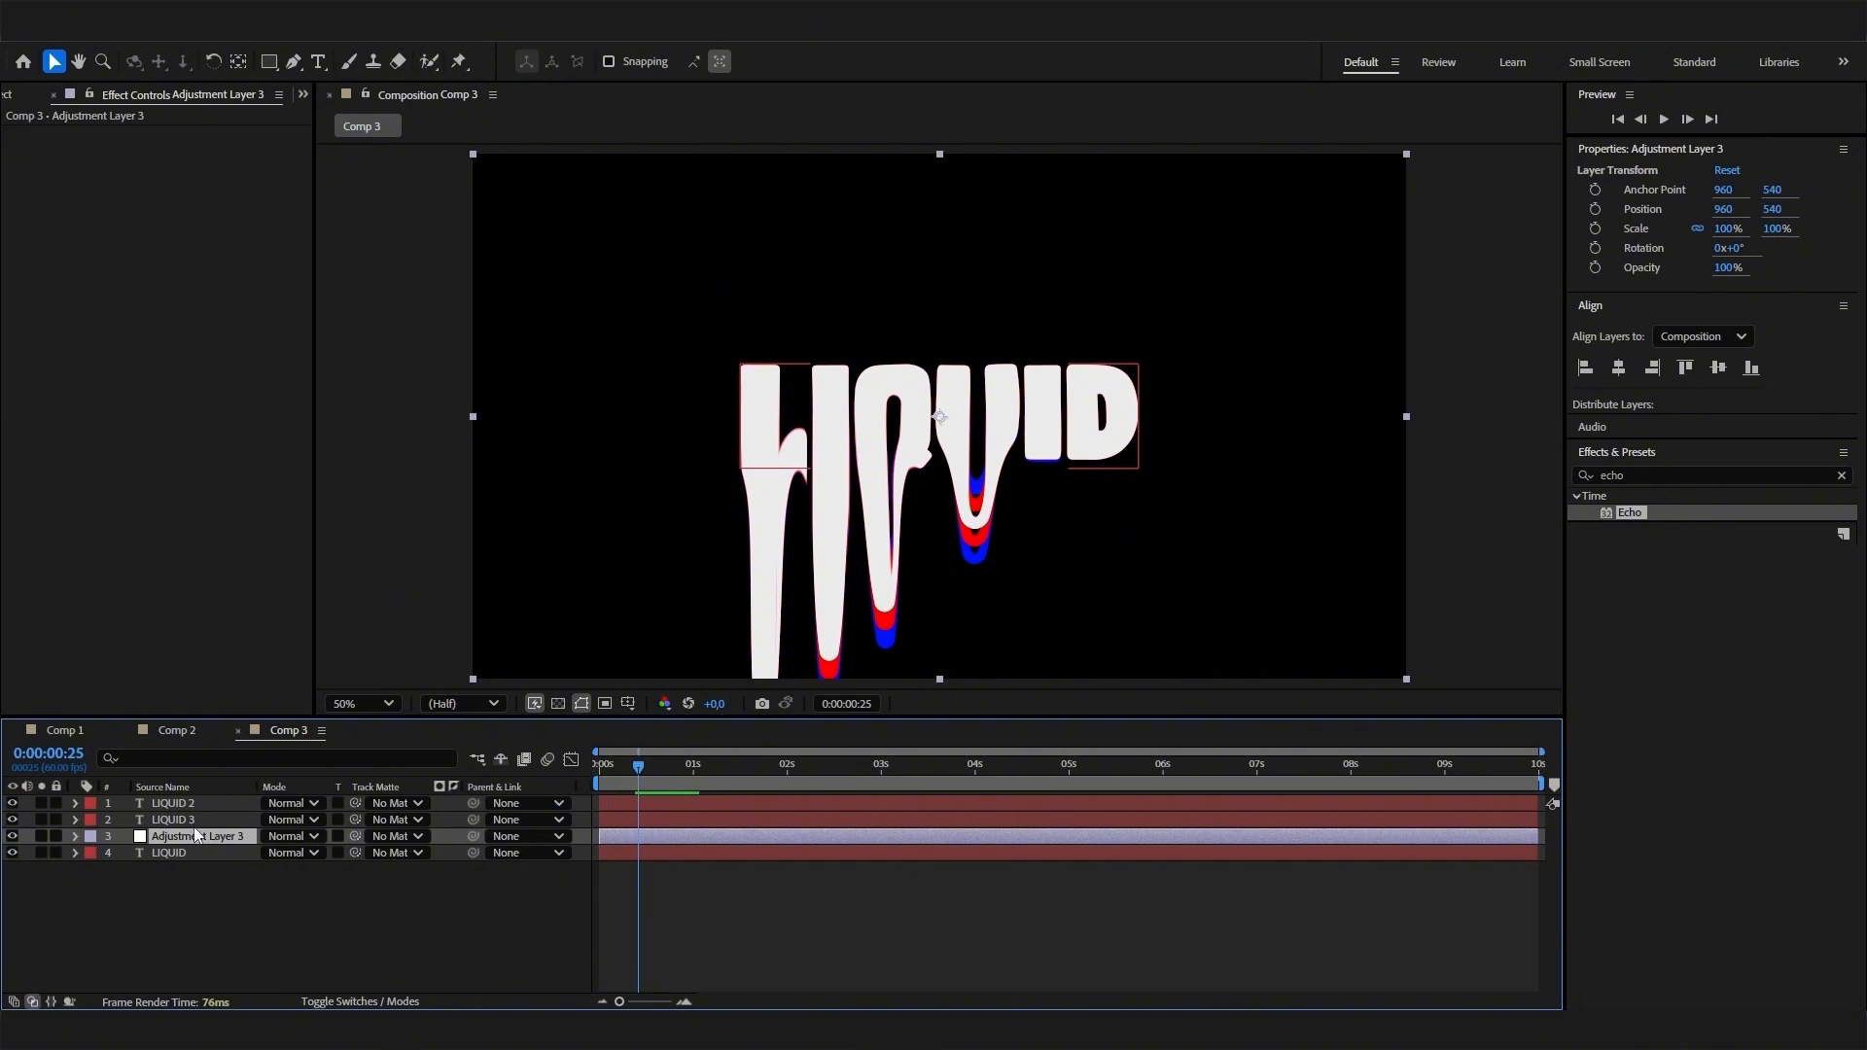
pyautogui.moveTo(200, 836); pyautogui.dragTo(189, 800)
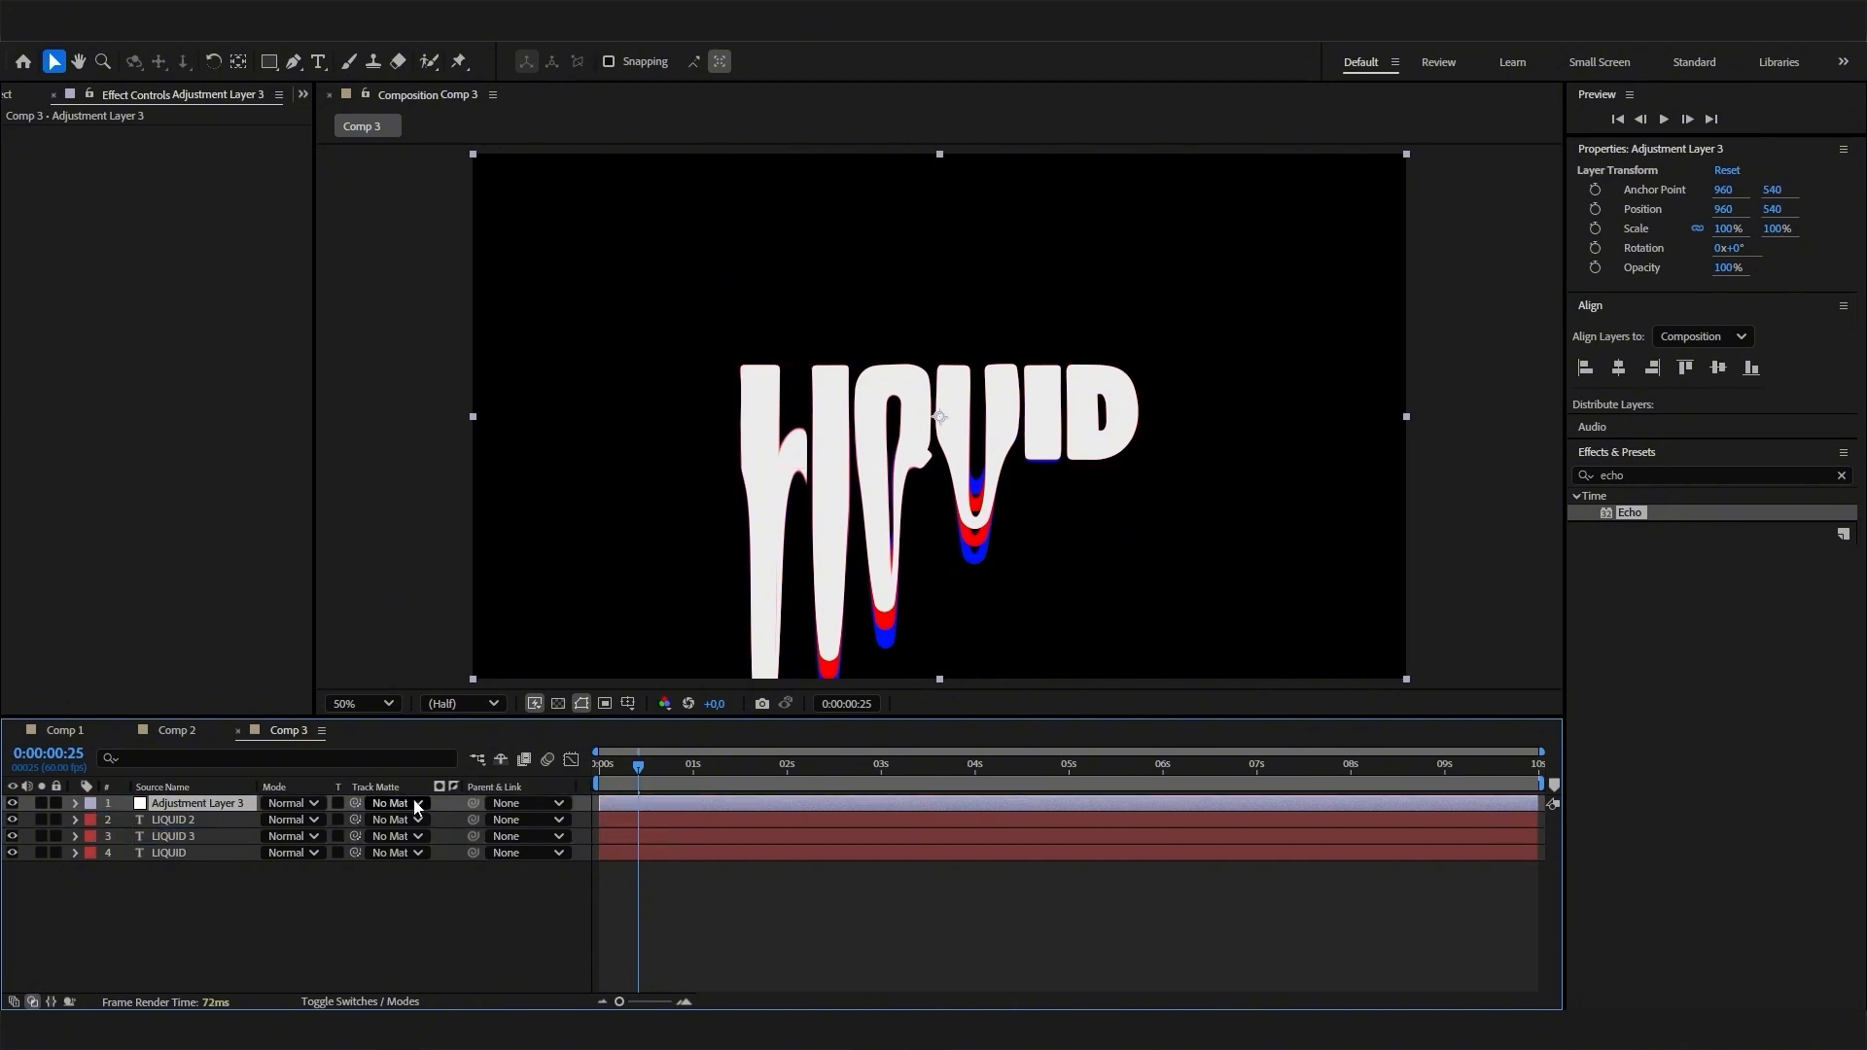
# - Find the Pixel Motion Blur effect and apply it to Adjustment Layer 3 in Comp 3
pyautogui.moveTo(1641, 476); pyautogui.dragTo(1550, 488)
pyautogui.write('pixel')
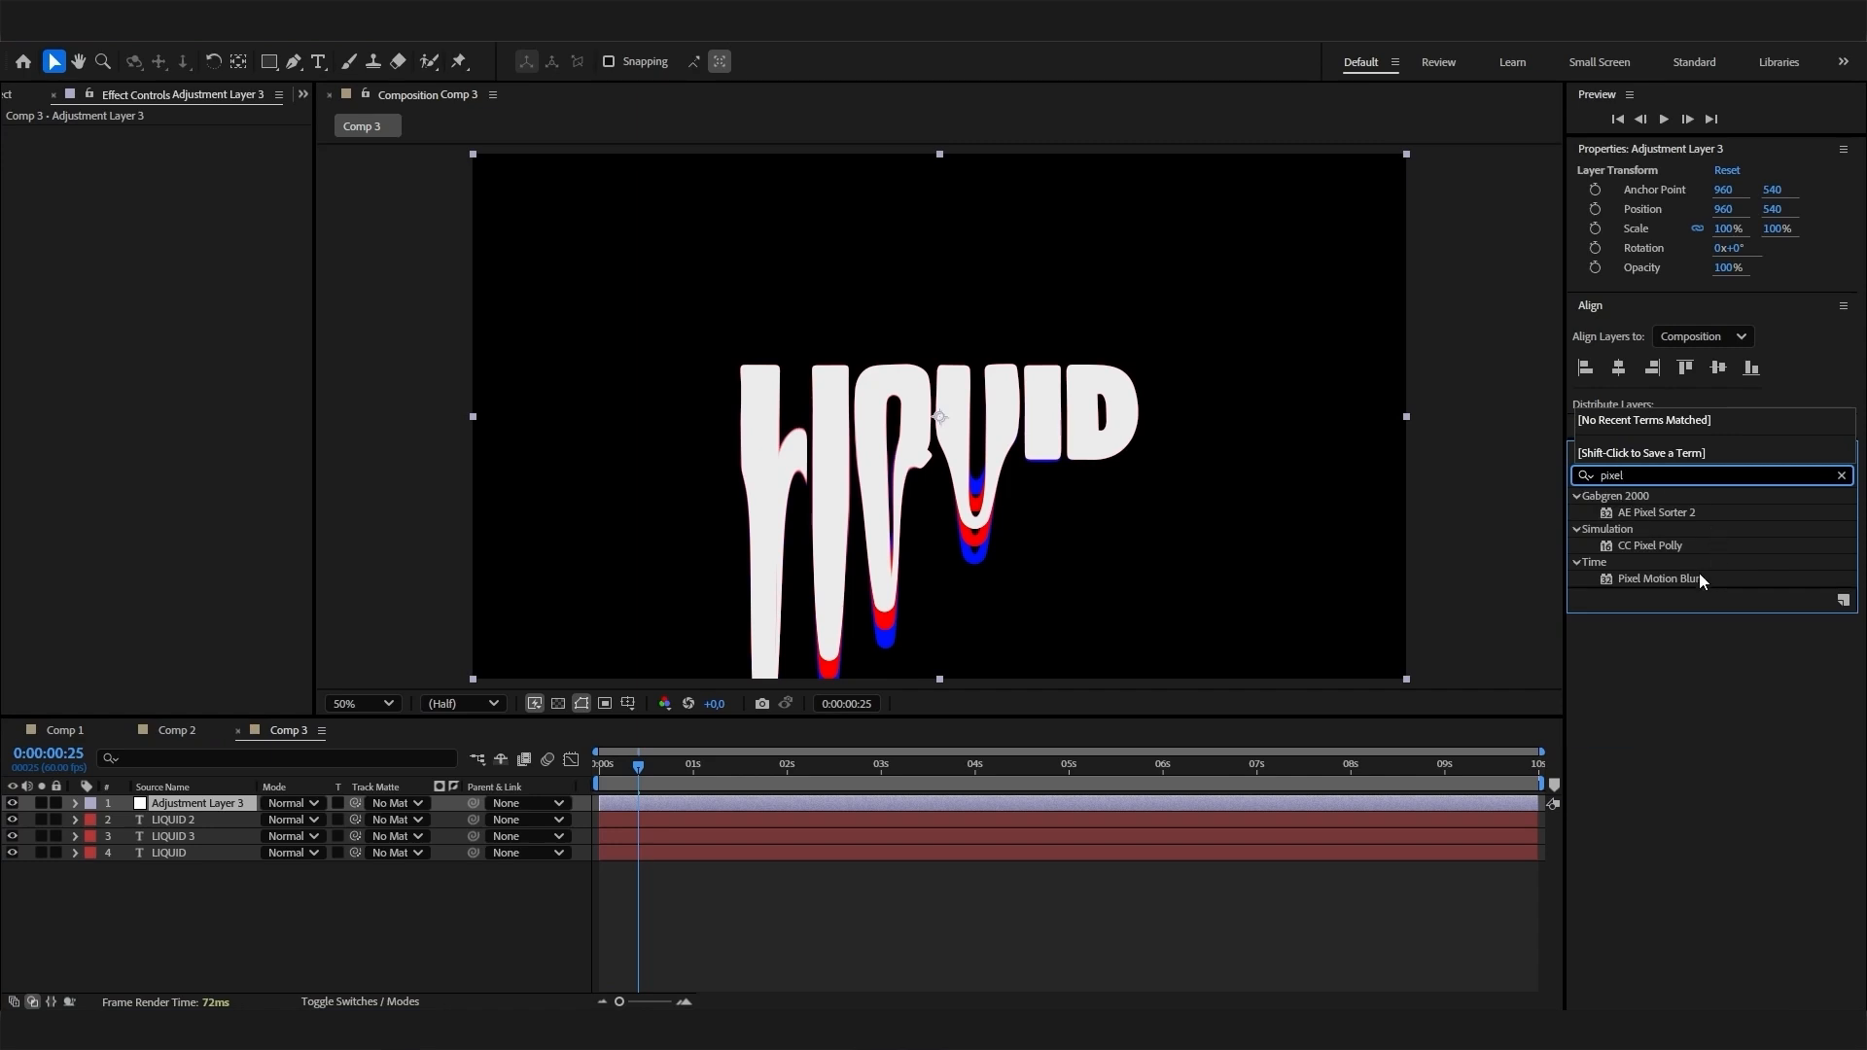
pyautogui.moveTo(1699, 579); pyautogui.dragTo(323, 805)
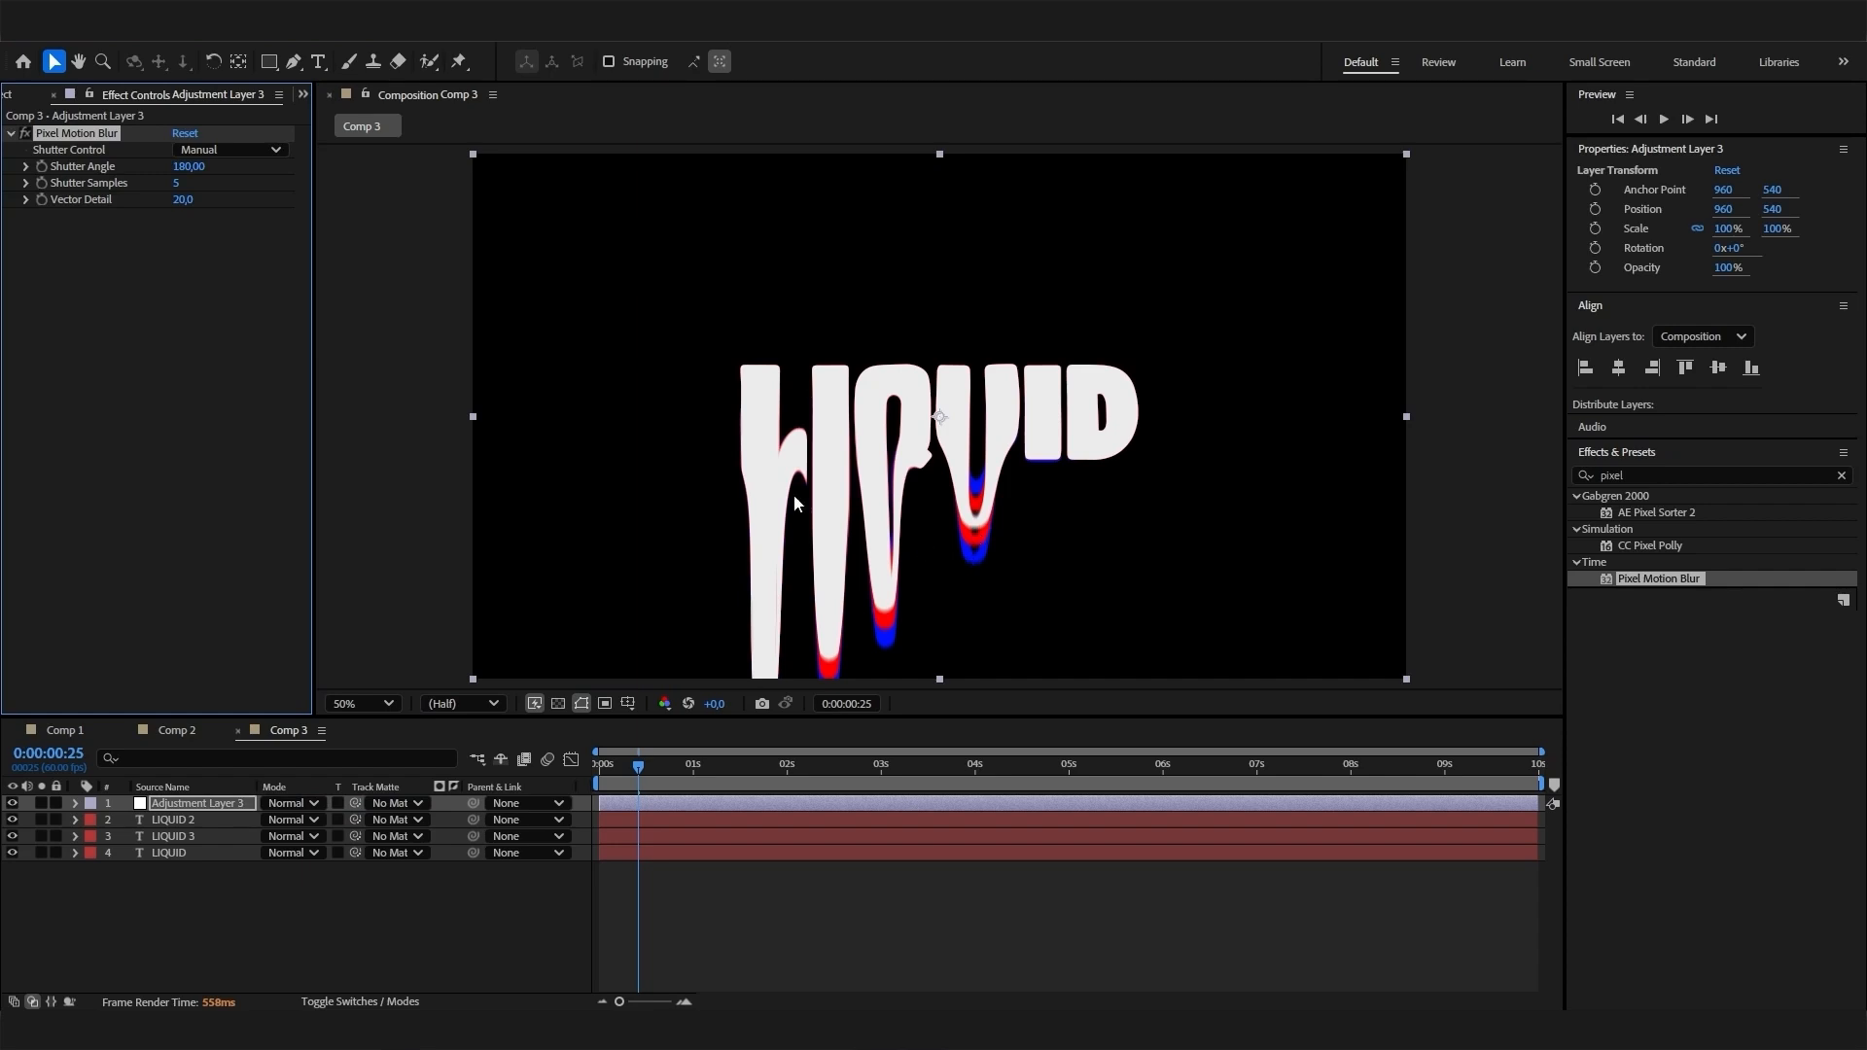
# - Set the Pixel Motion Blur Shutter Angle to 700 and Shutter Samples to 10
pyautogui.click(187, 167)
pyautogui.write('700')
pyautogui.press('Return')
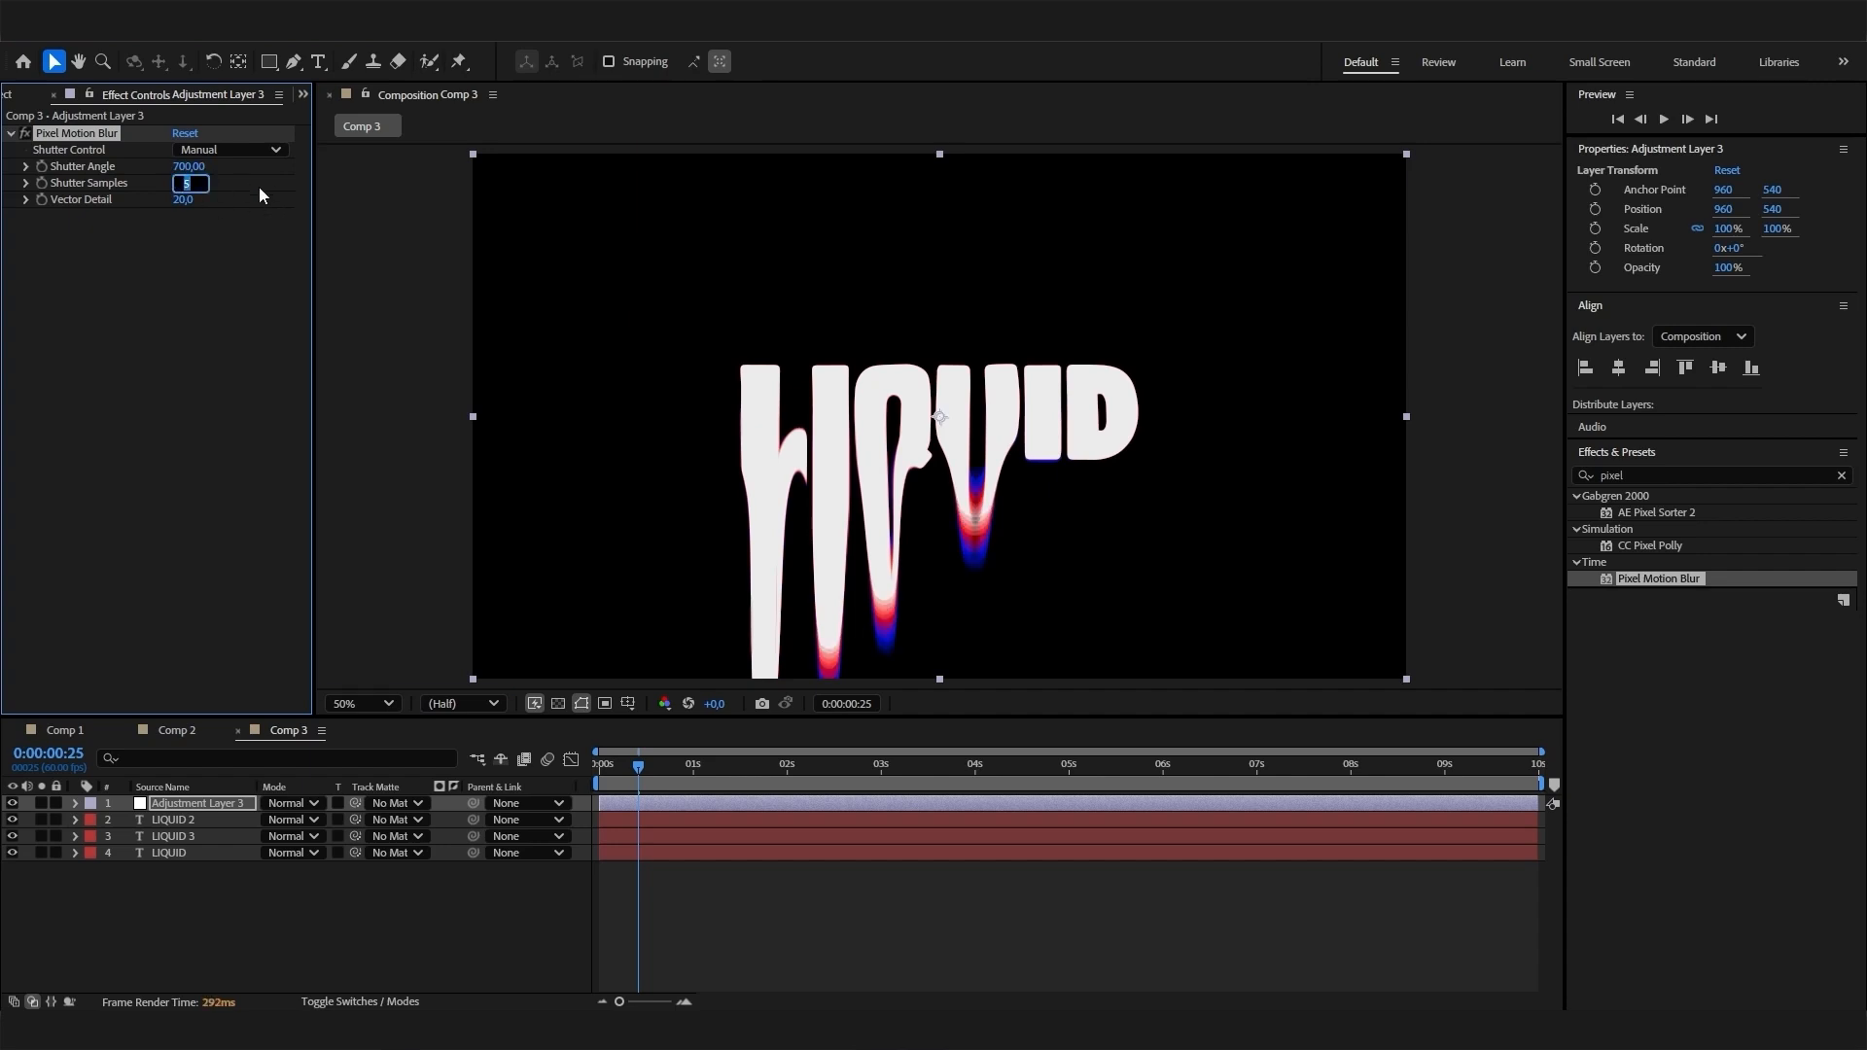
pyautogui.write('10')
pyautogui.press('Return')
# - Set the Pixel Motion Blur Shutter Samples to 15 and preview Comp 3 from the start
pyautogui.press('/')
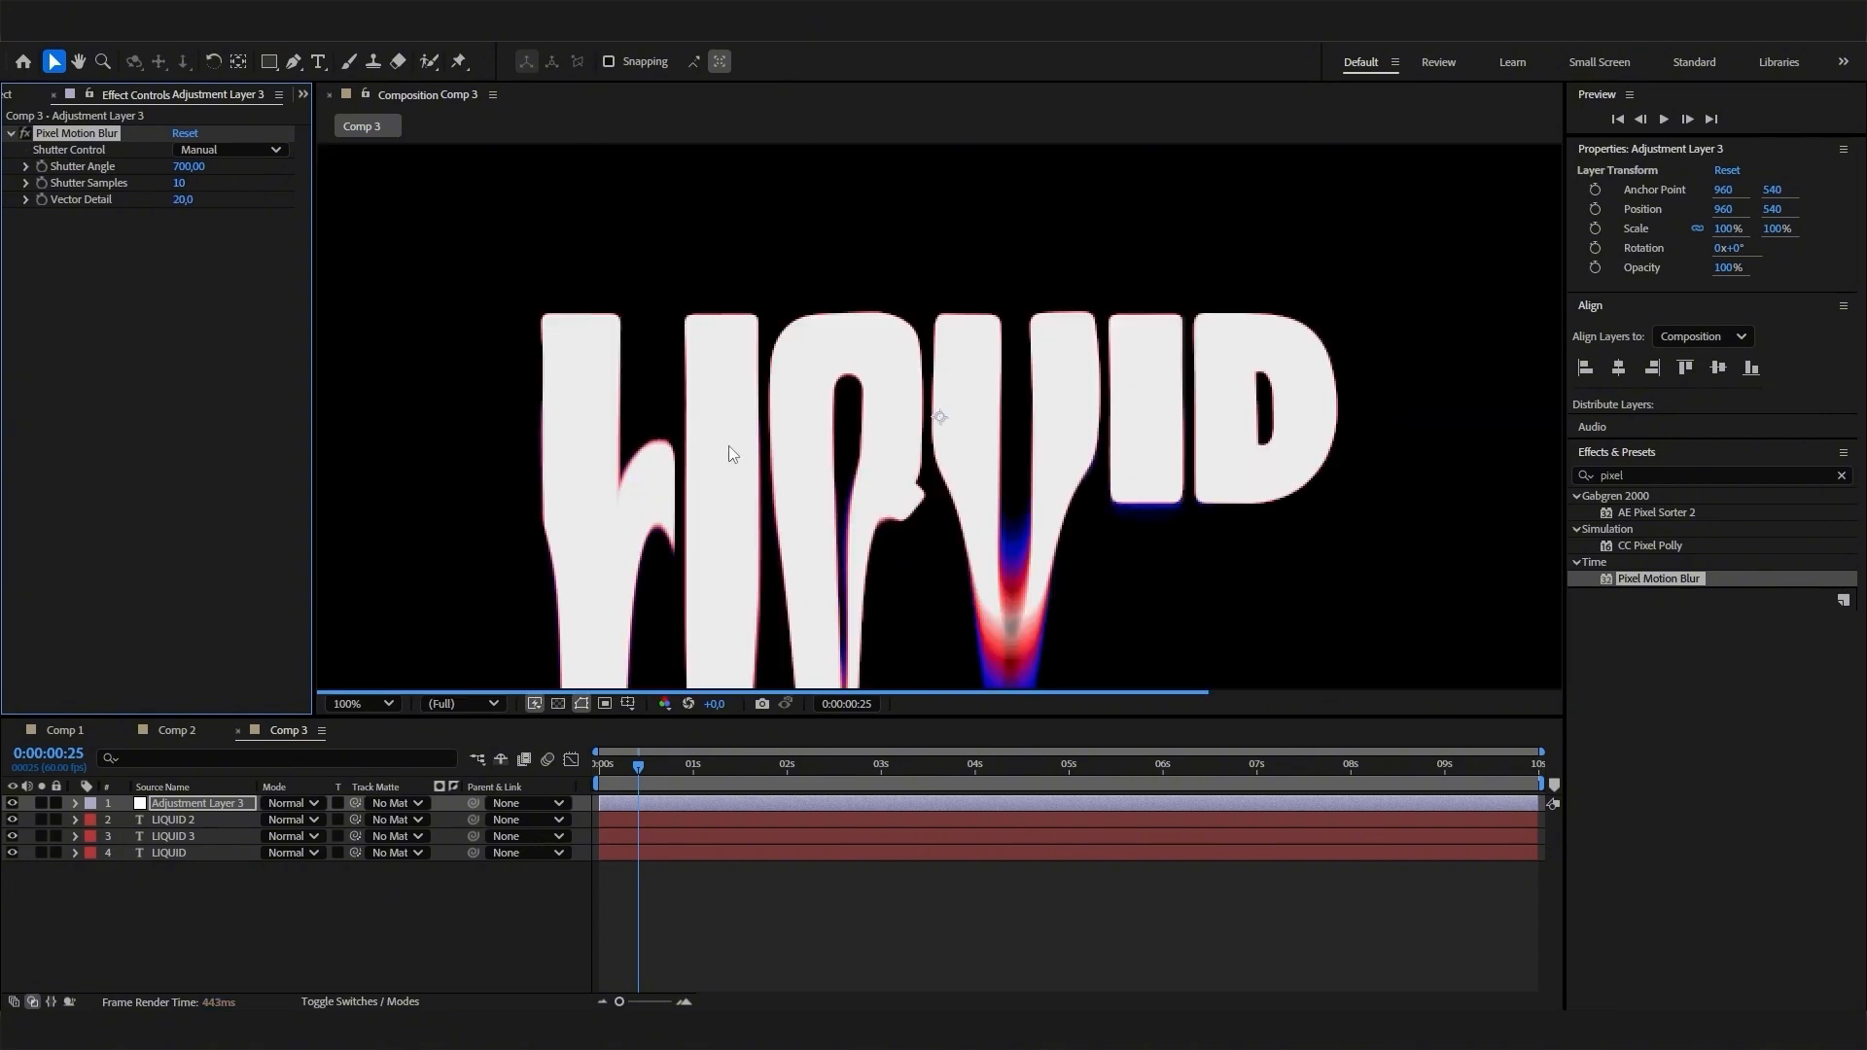
pyautogui.click(183, 184)
pyautogui.write('15')
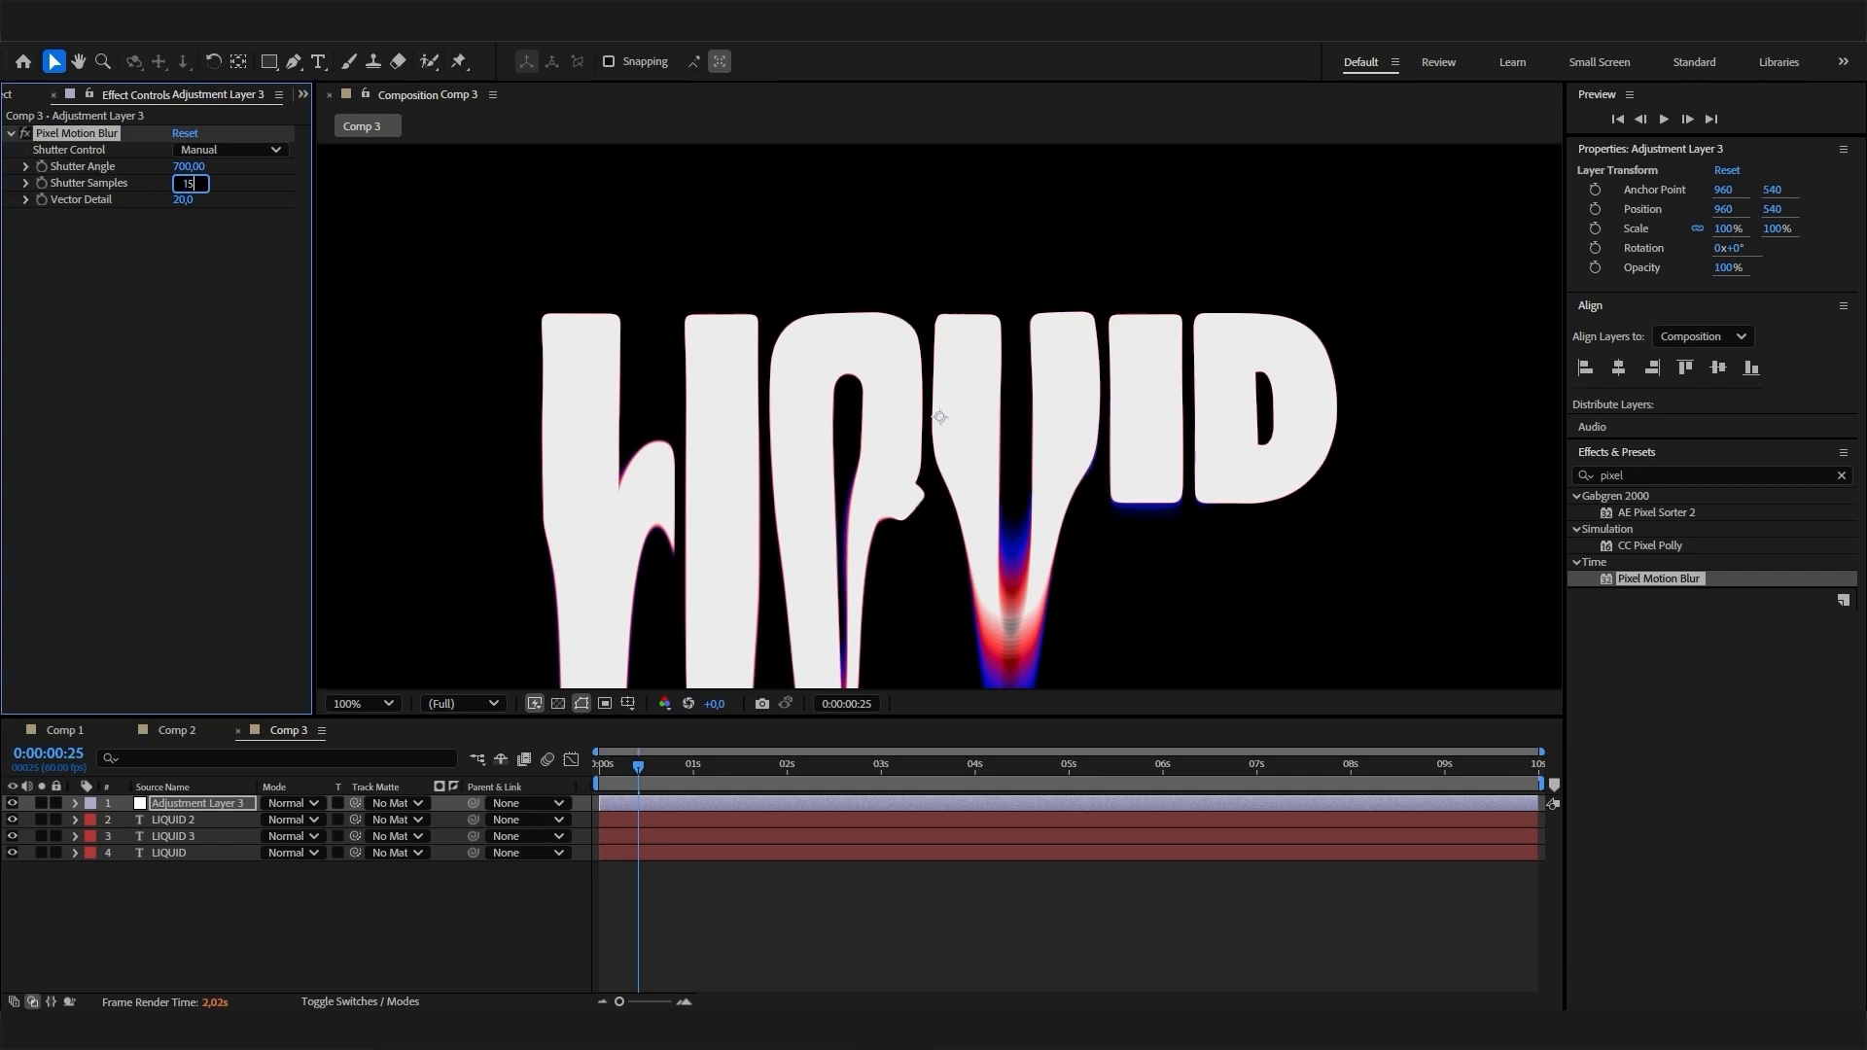
pyautogui.press('Return')
pyautogui.scroll(-1, 945, 460)
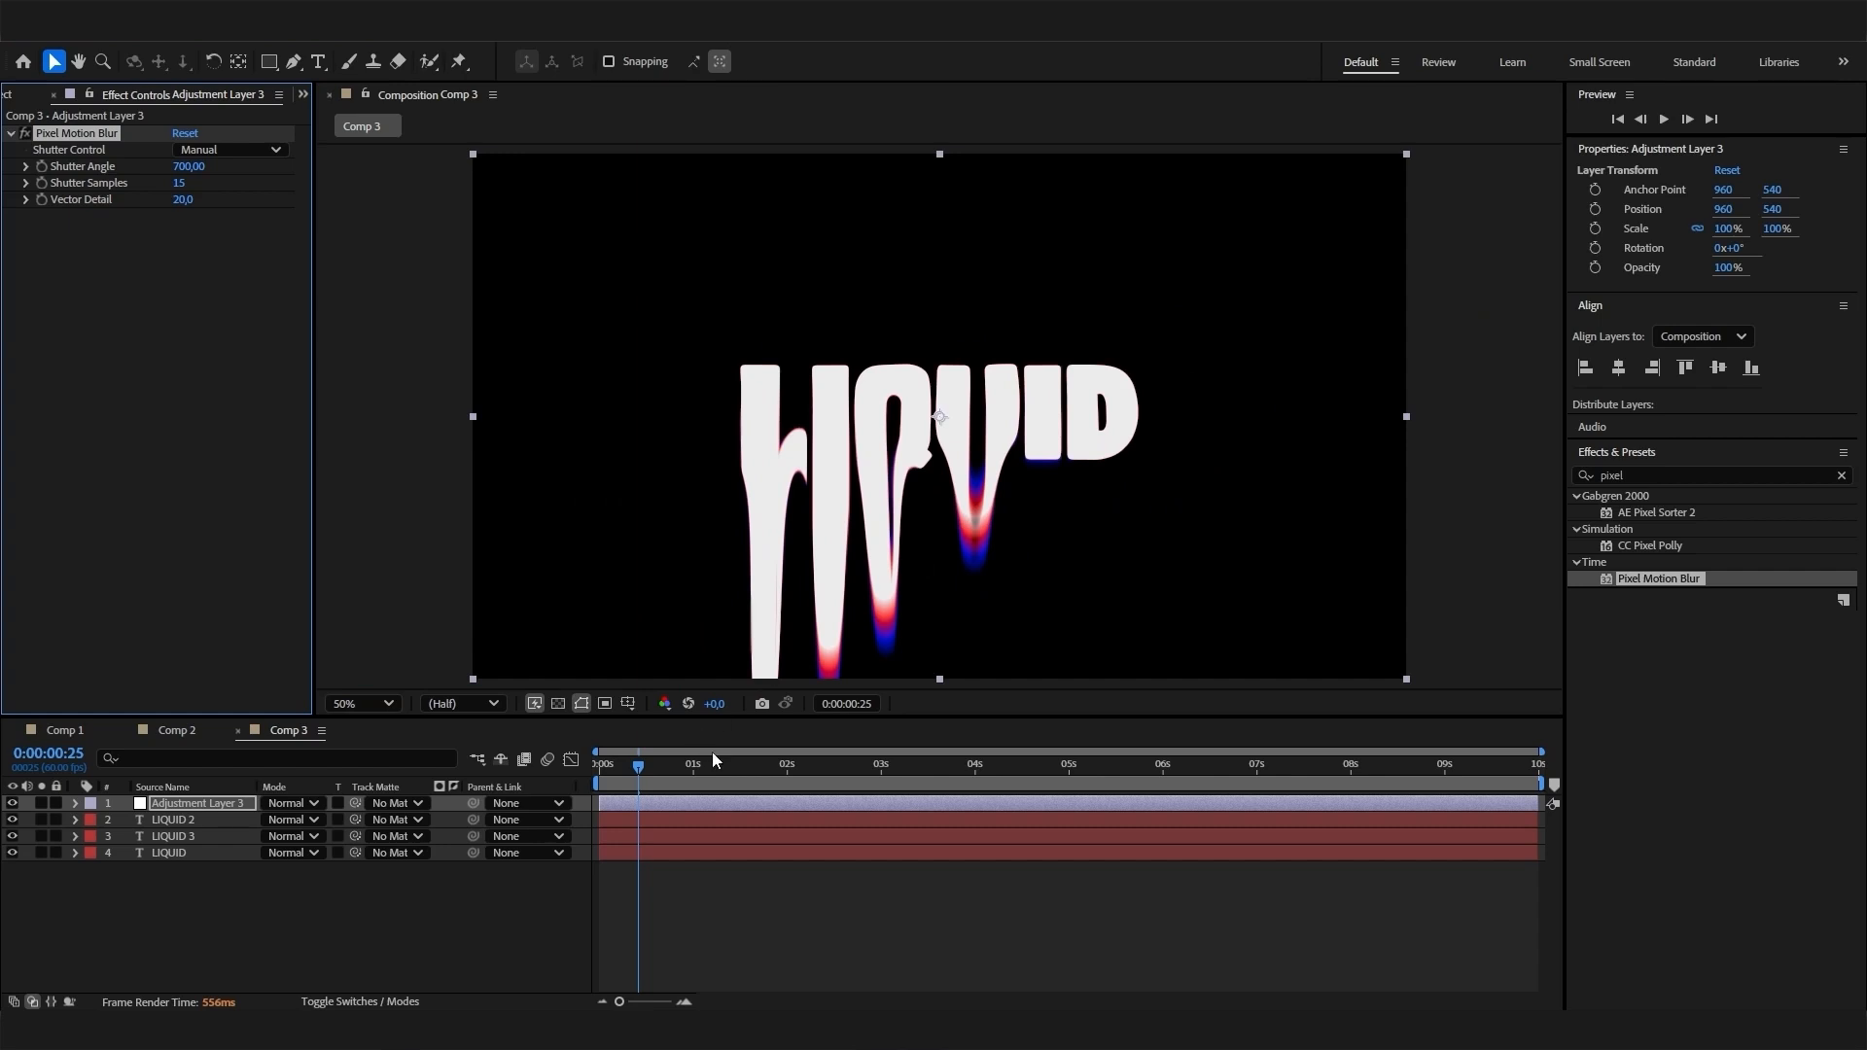
pyautogui.moveTo(641, 771); pyautogui.dragTo(569, 774)
pyautogui.press('space')
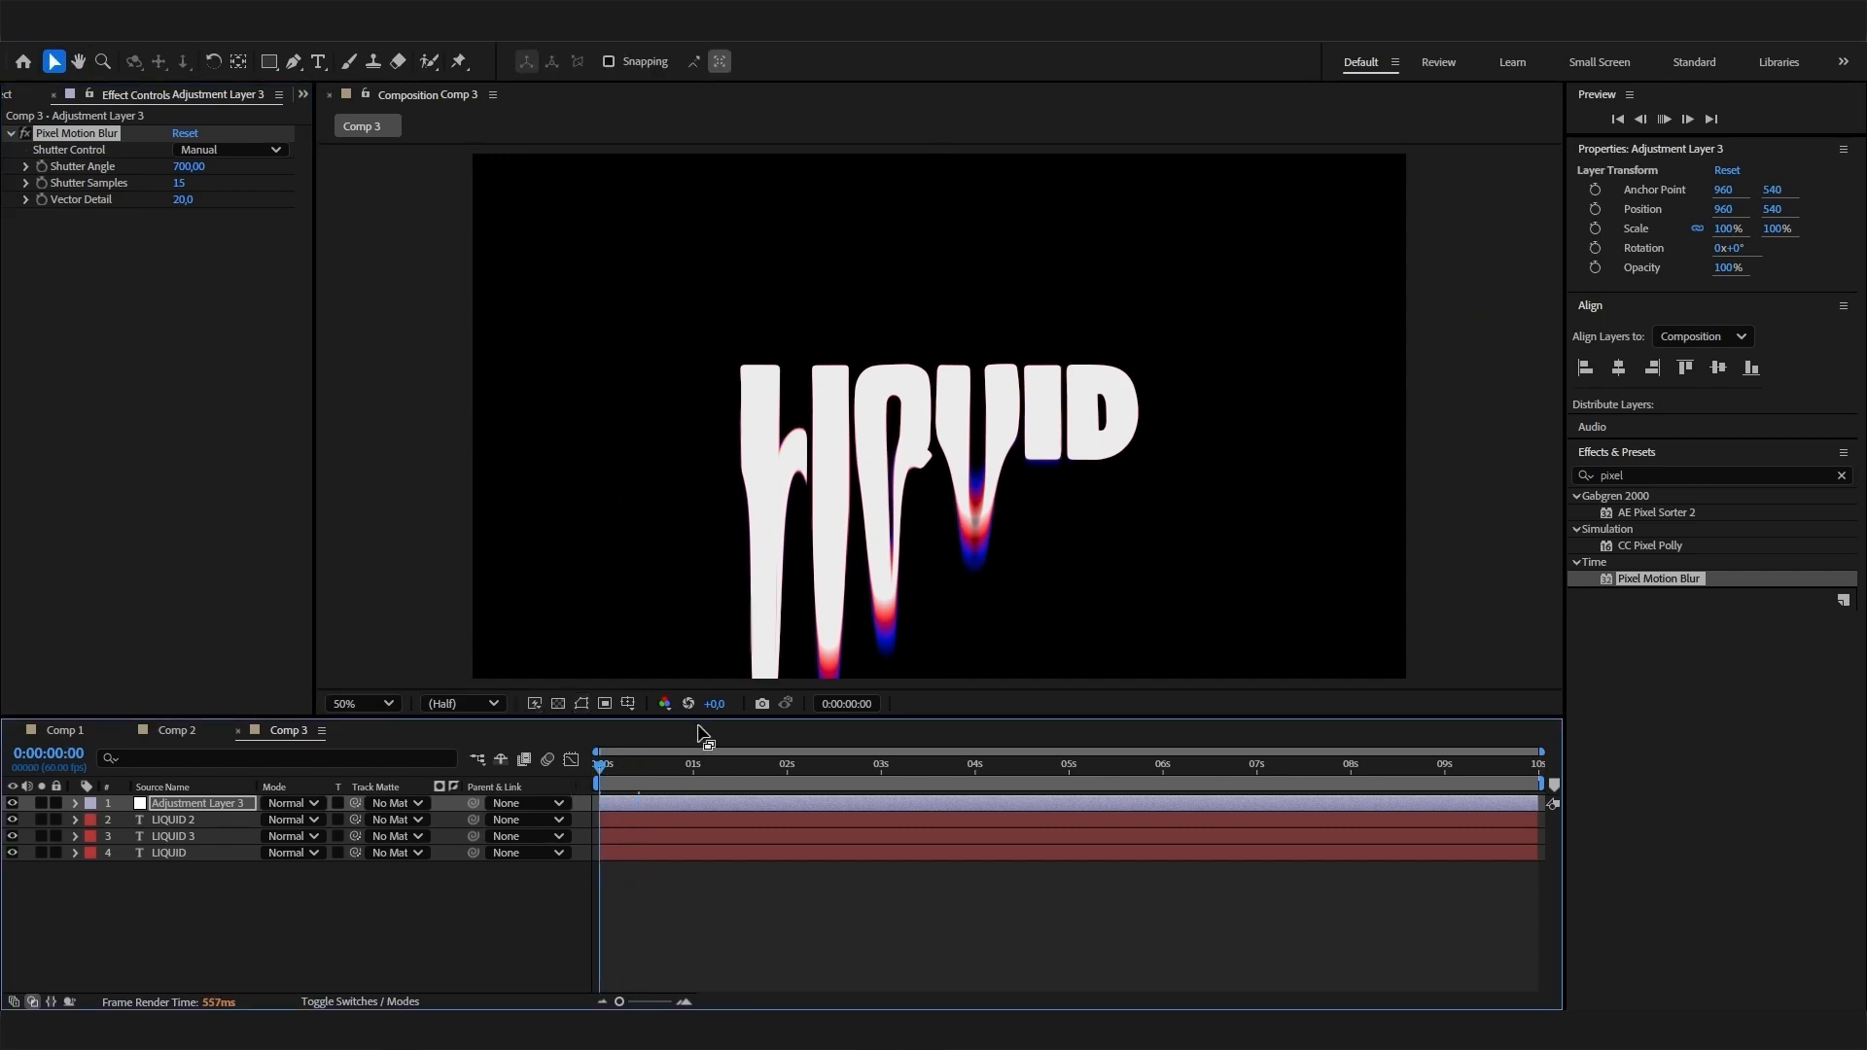